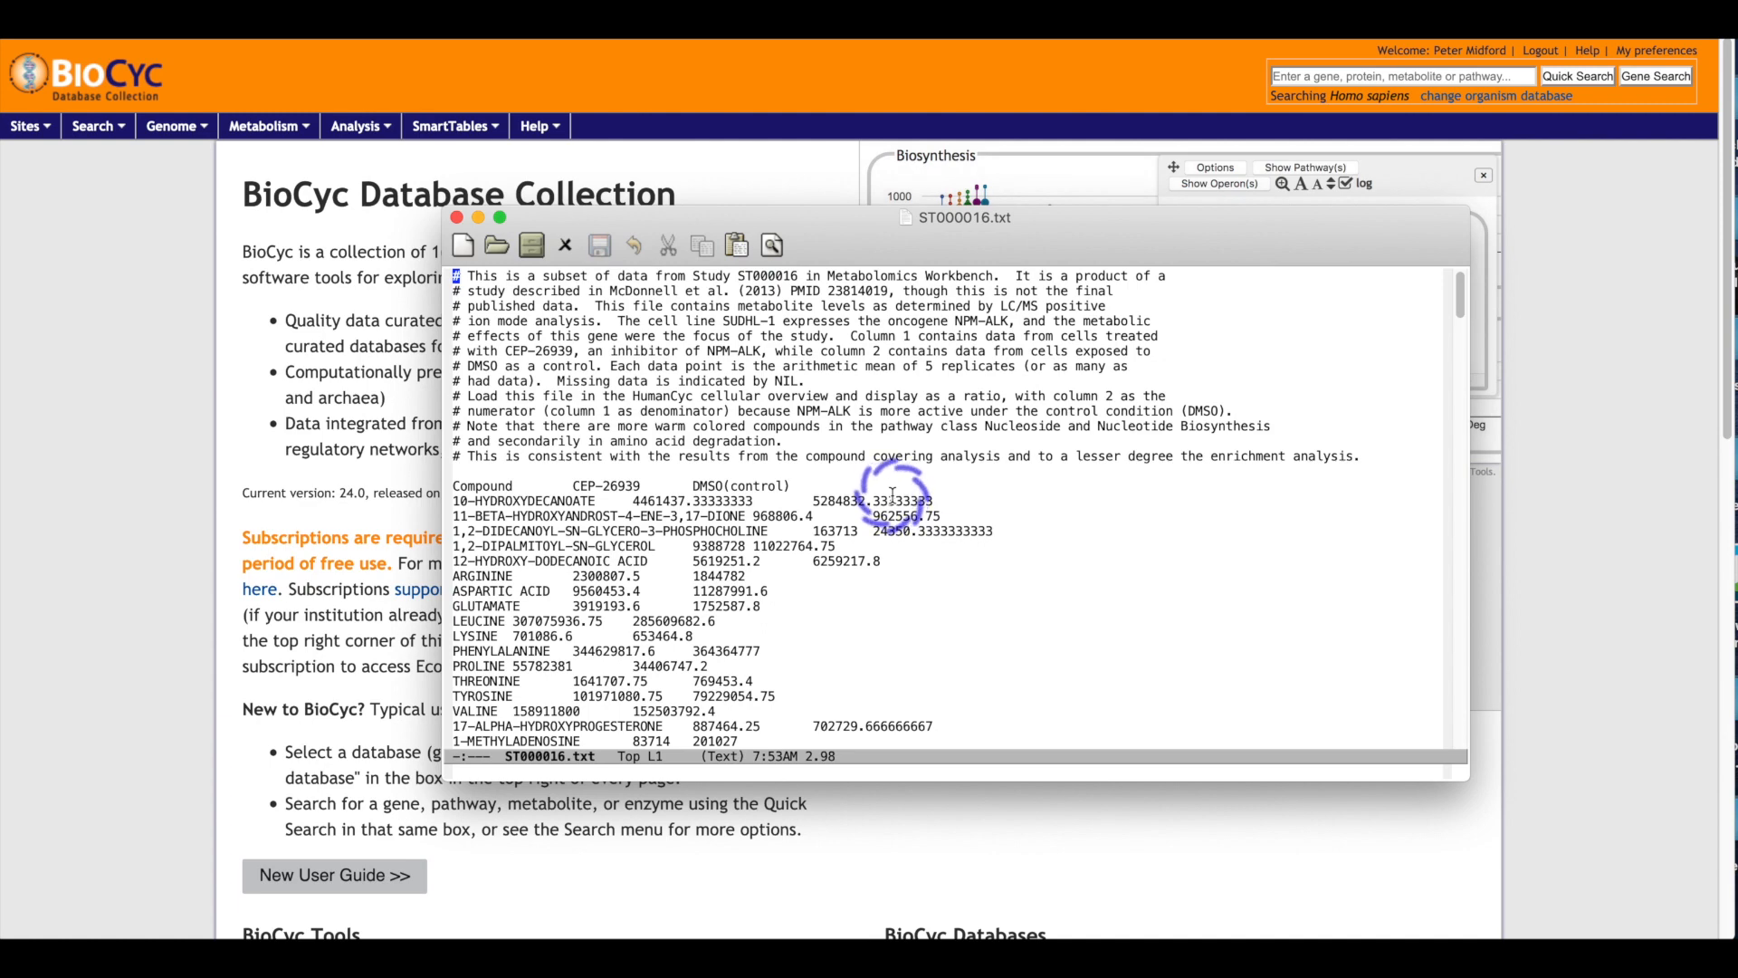
# - Start a new SmartTable from an uploaded file and choose ST000016.txt as the source
pyautogui.click(481, 129)
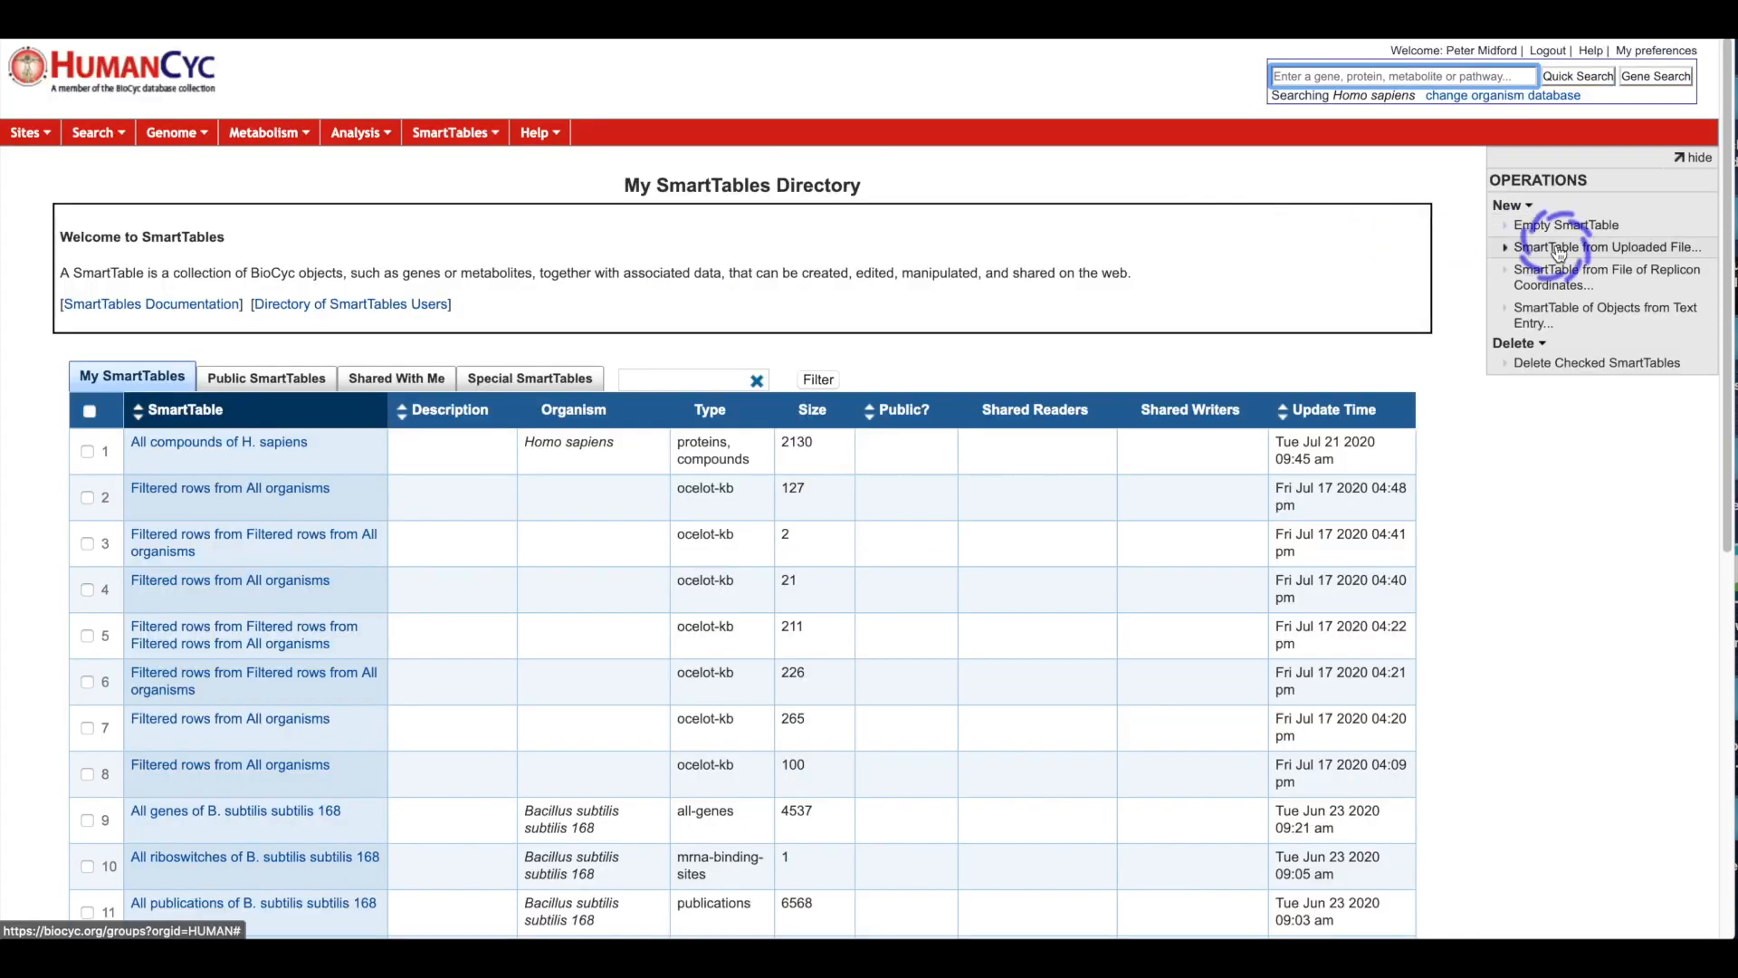
pyautogui.click(1557, 252)
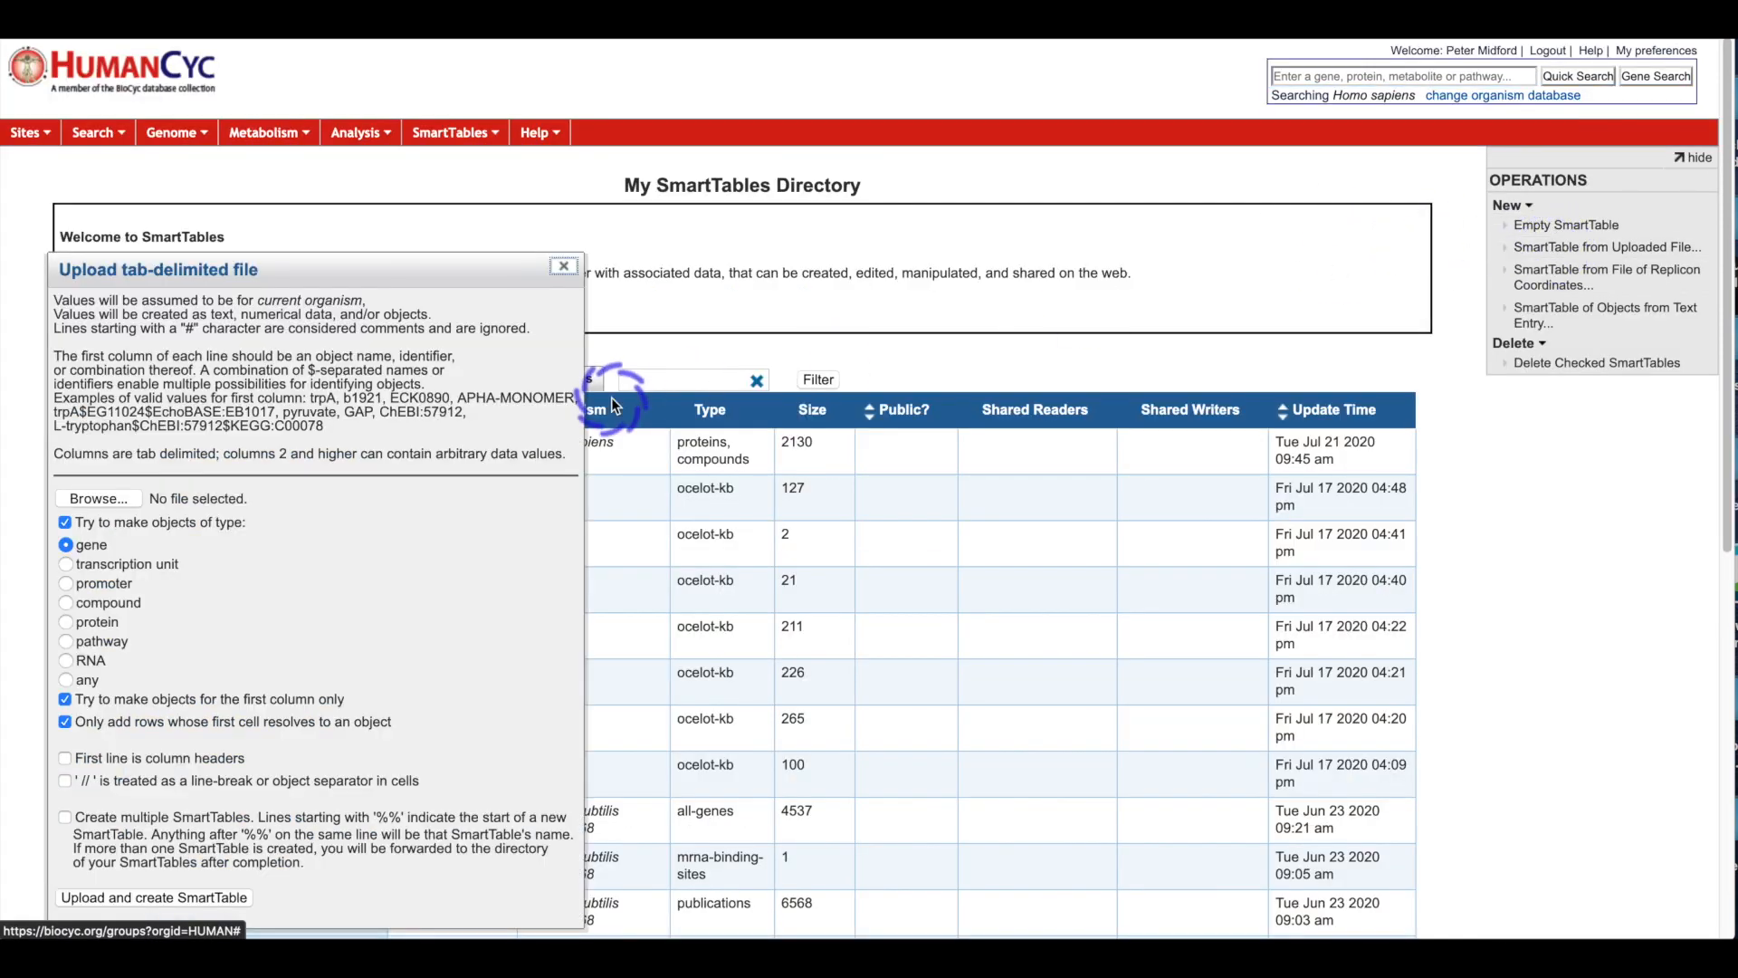
pyautogui.click(112, 496)
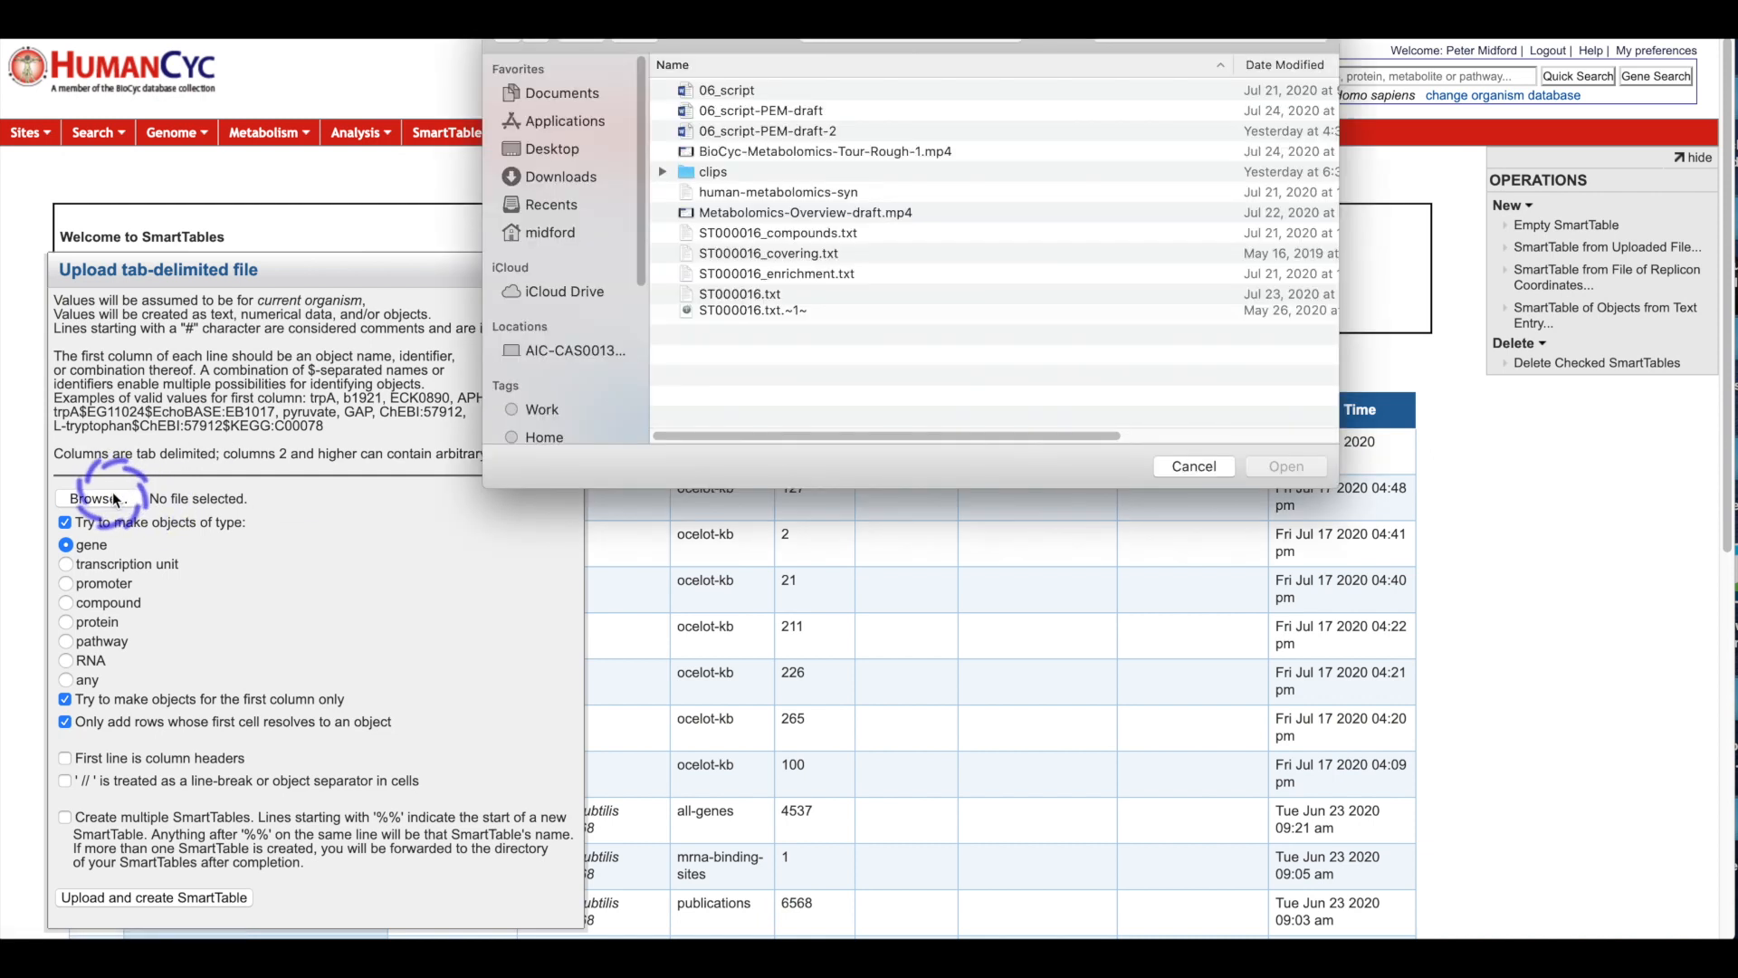
pyautogui.click(743, 293)
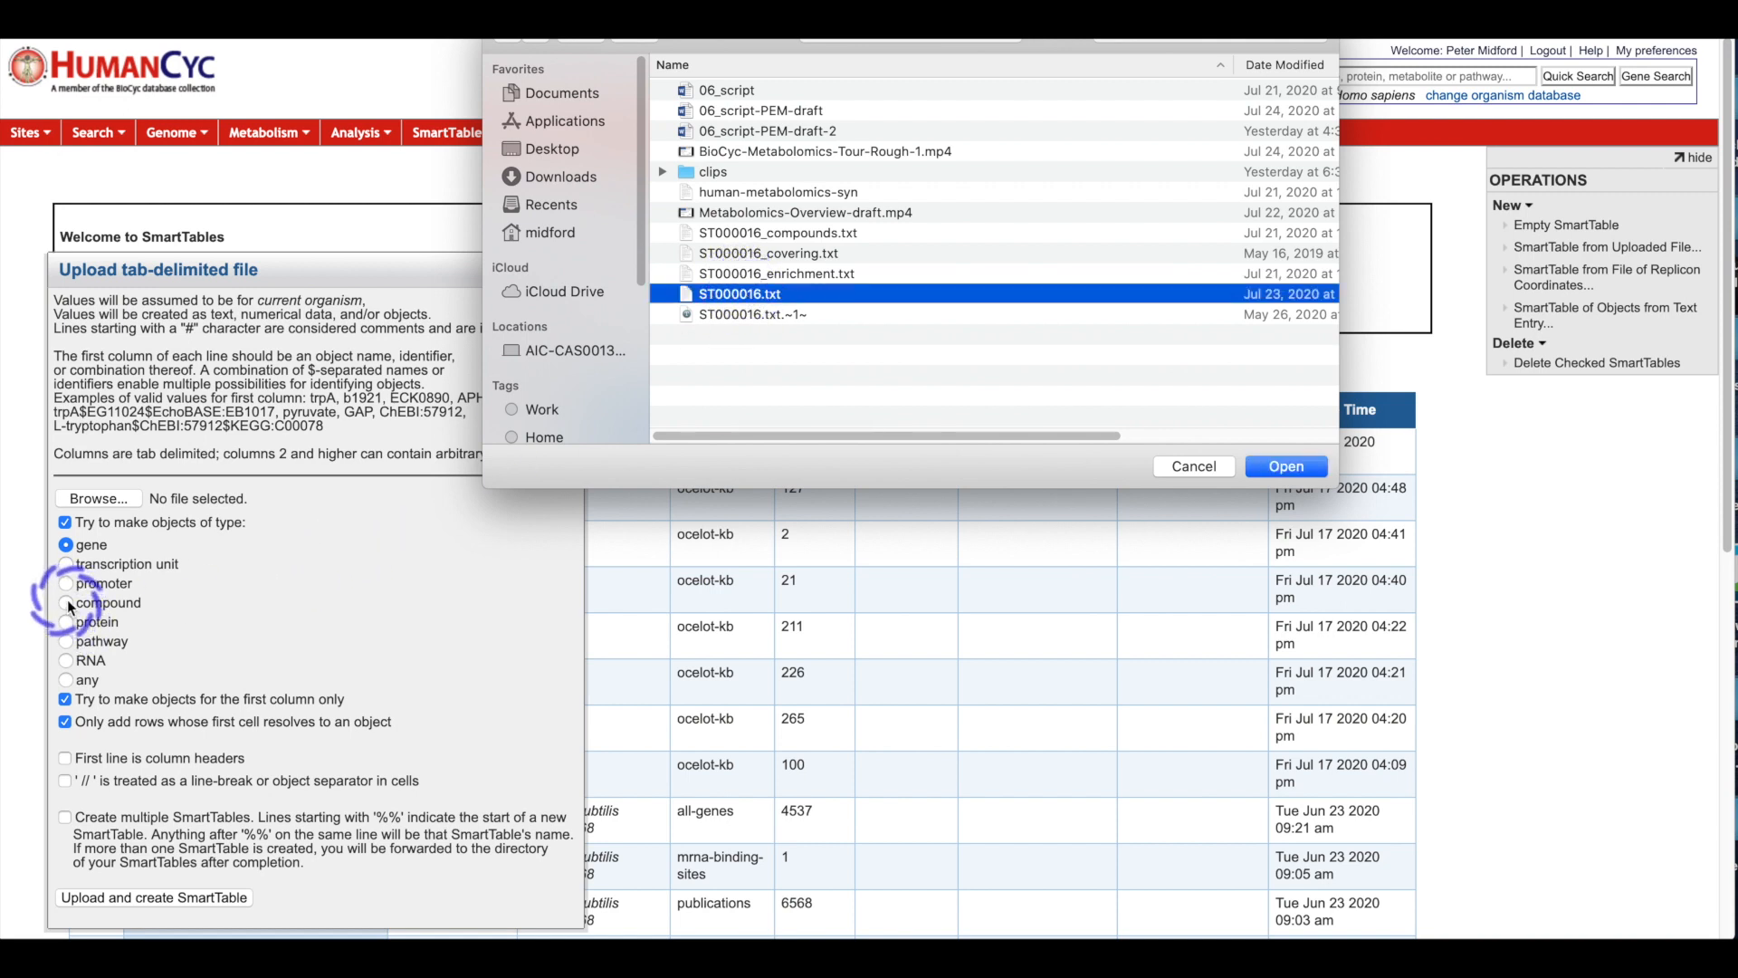
pyautogui.click(1287, 466)
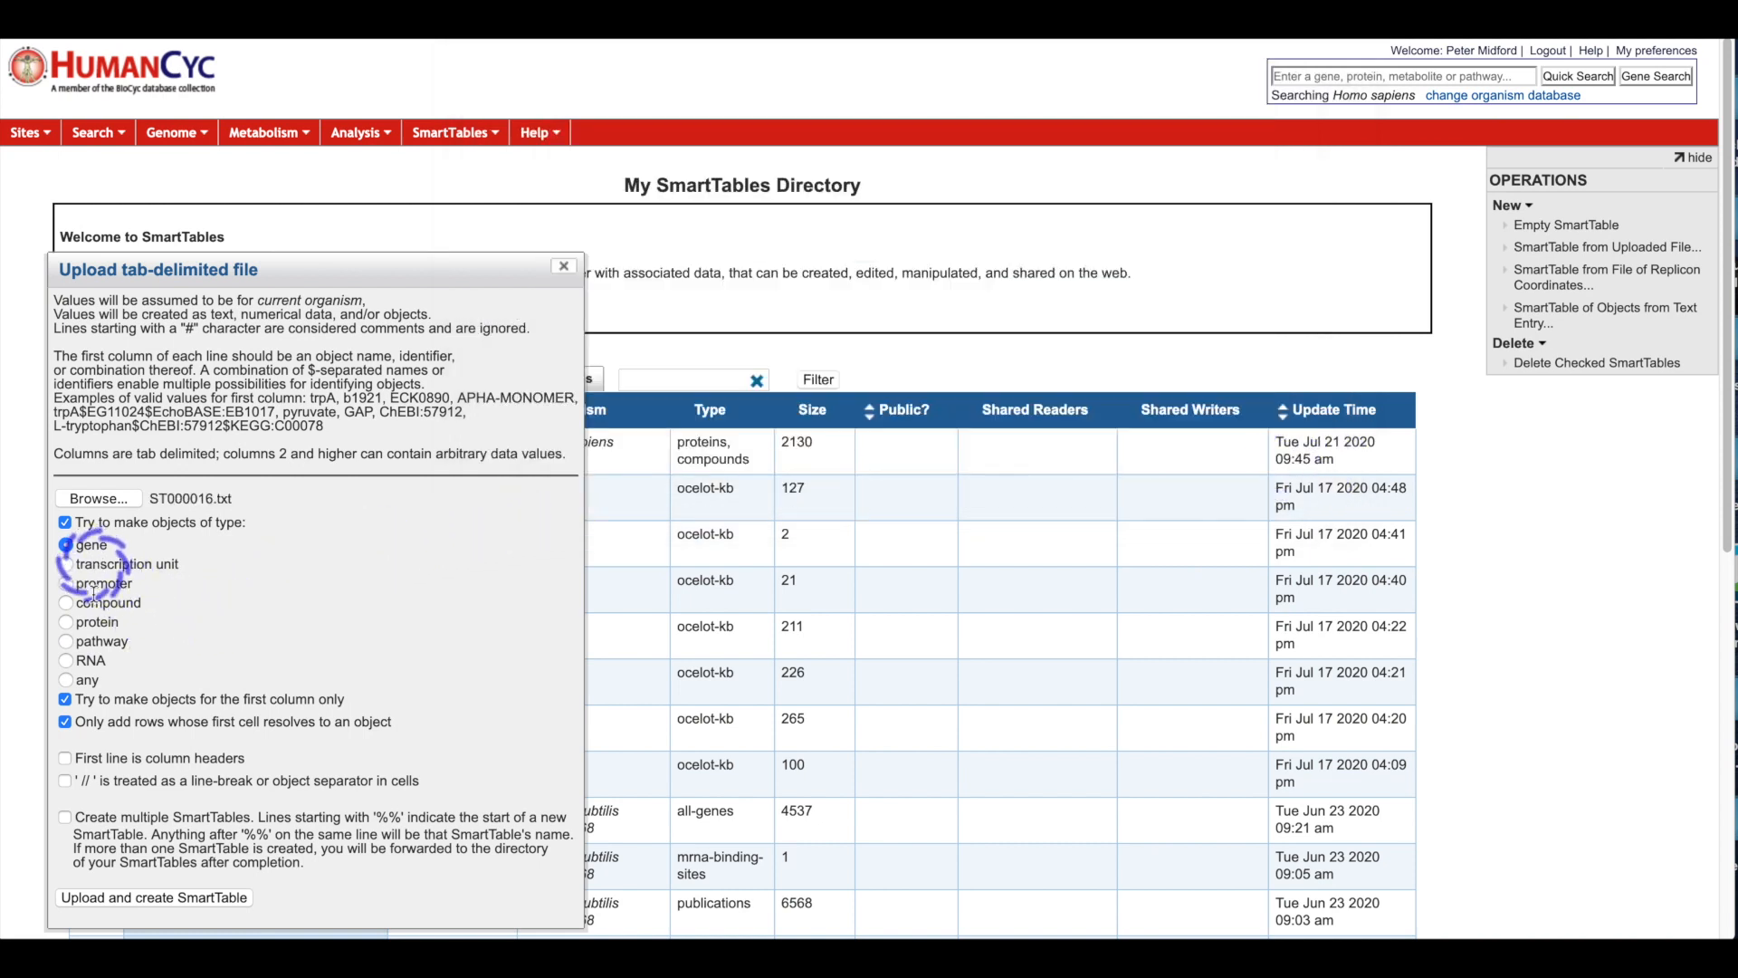
# - Treat the first line as column headers, set the object type to compound, and upload the file to create the SmartTable
pyautogui.click(66, 758)
pyautogui.click(65, 602)
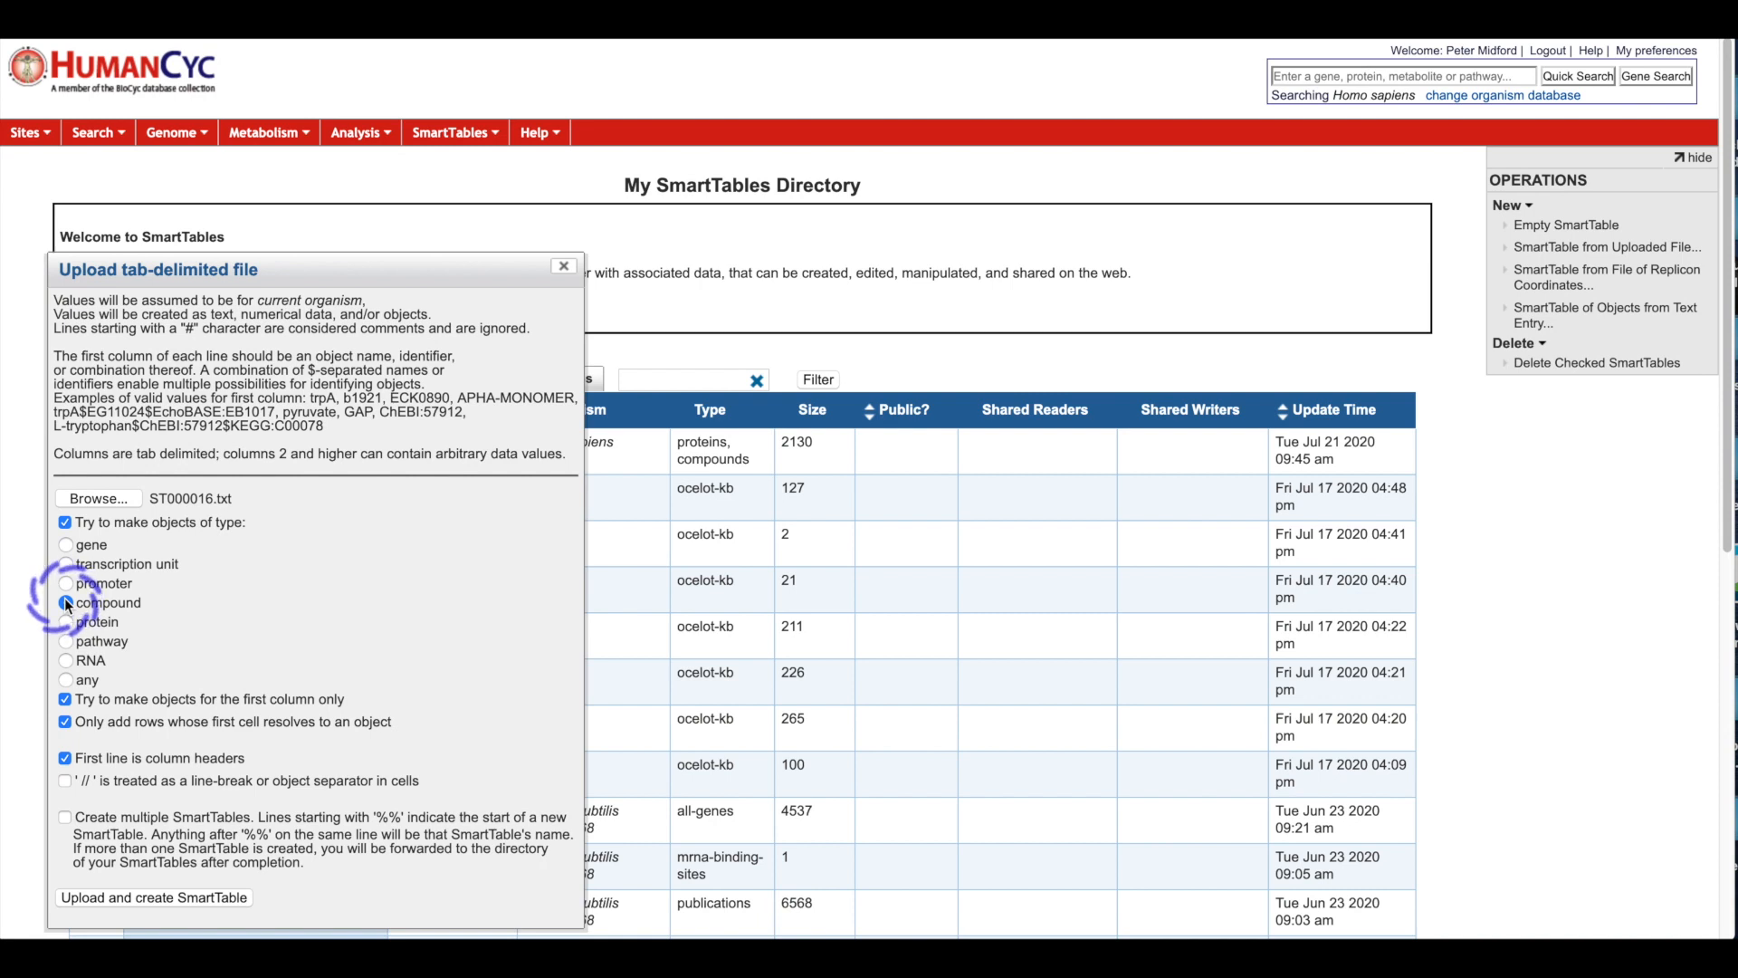
pyautogui.click(161, 894)
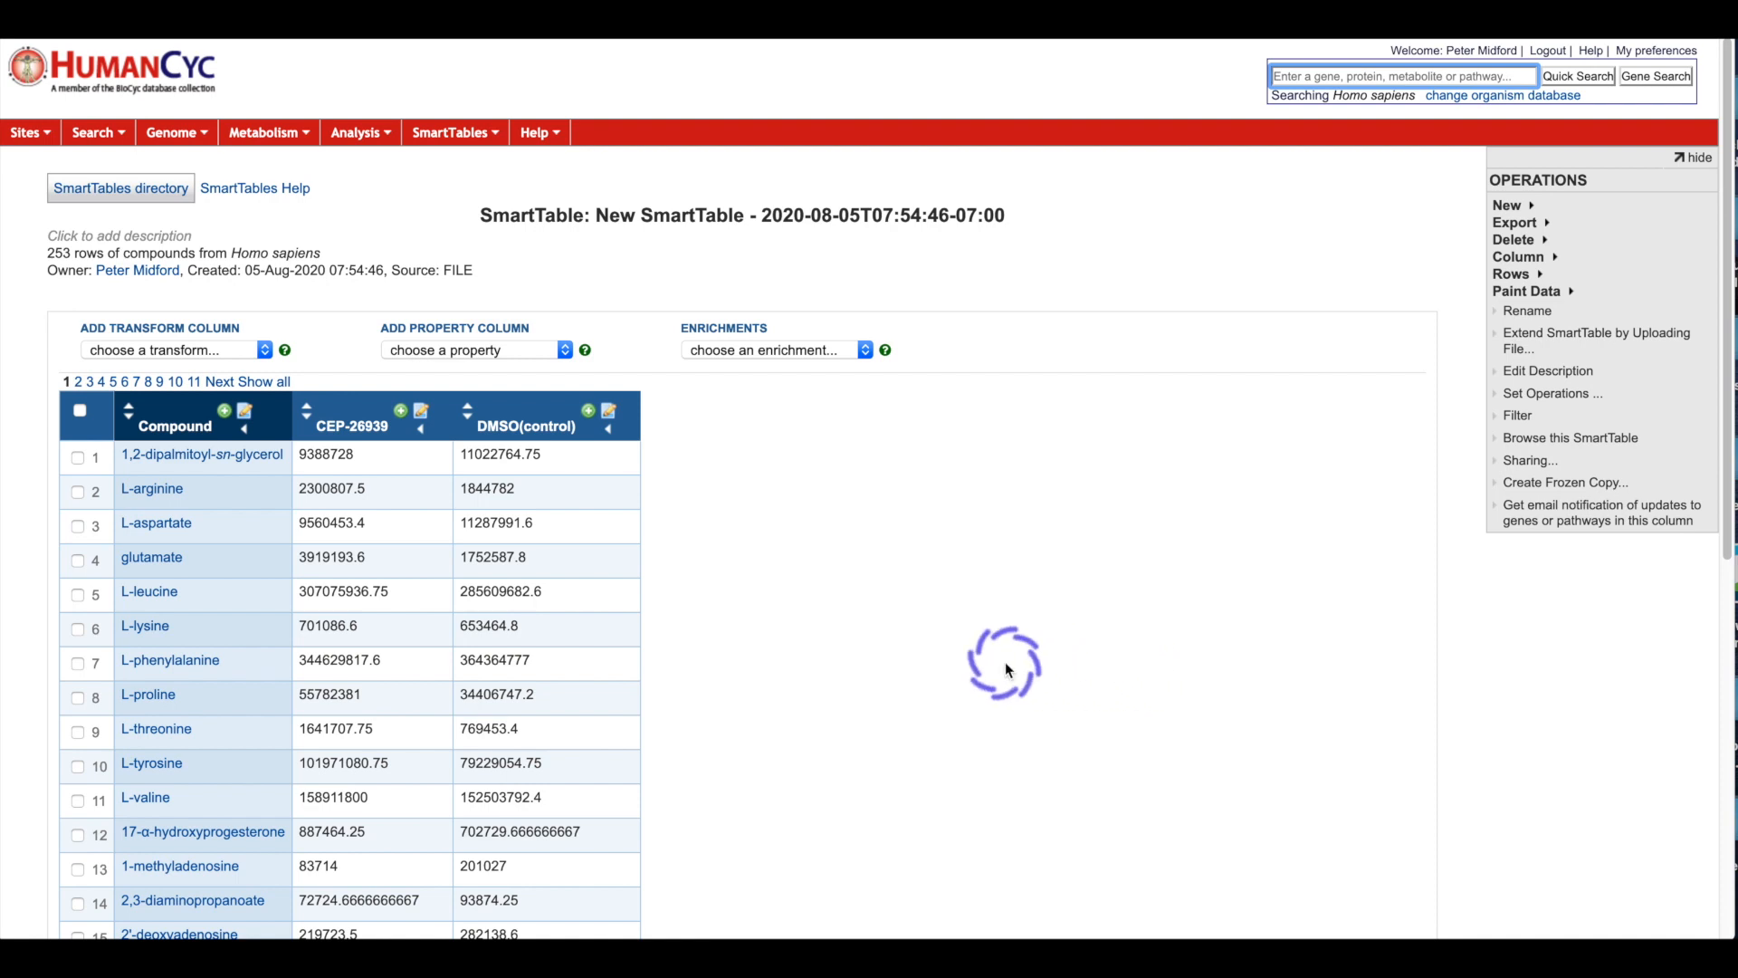
# - Collapse the CEP-26939 and DMSO(control) columns and add a Molecular-Weight property column
pyautogui.click(422, 429)
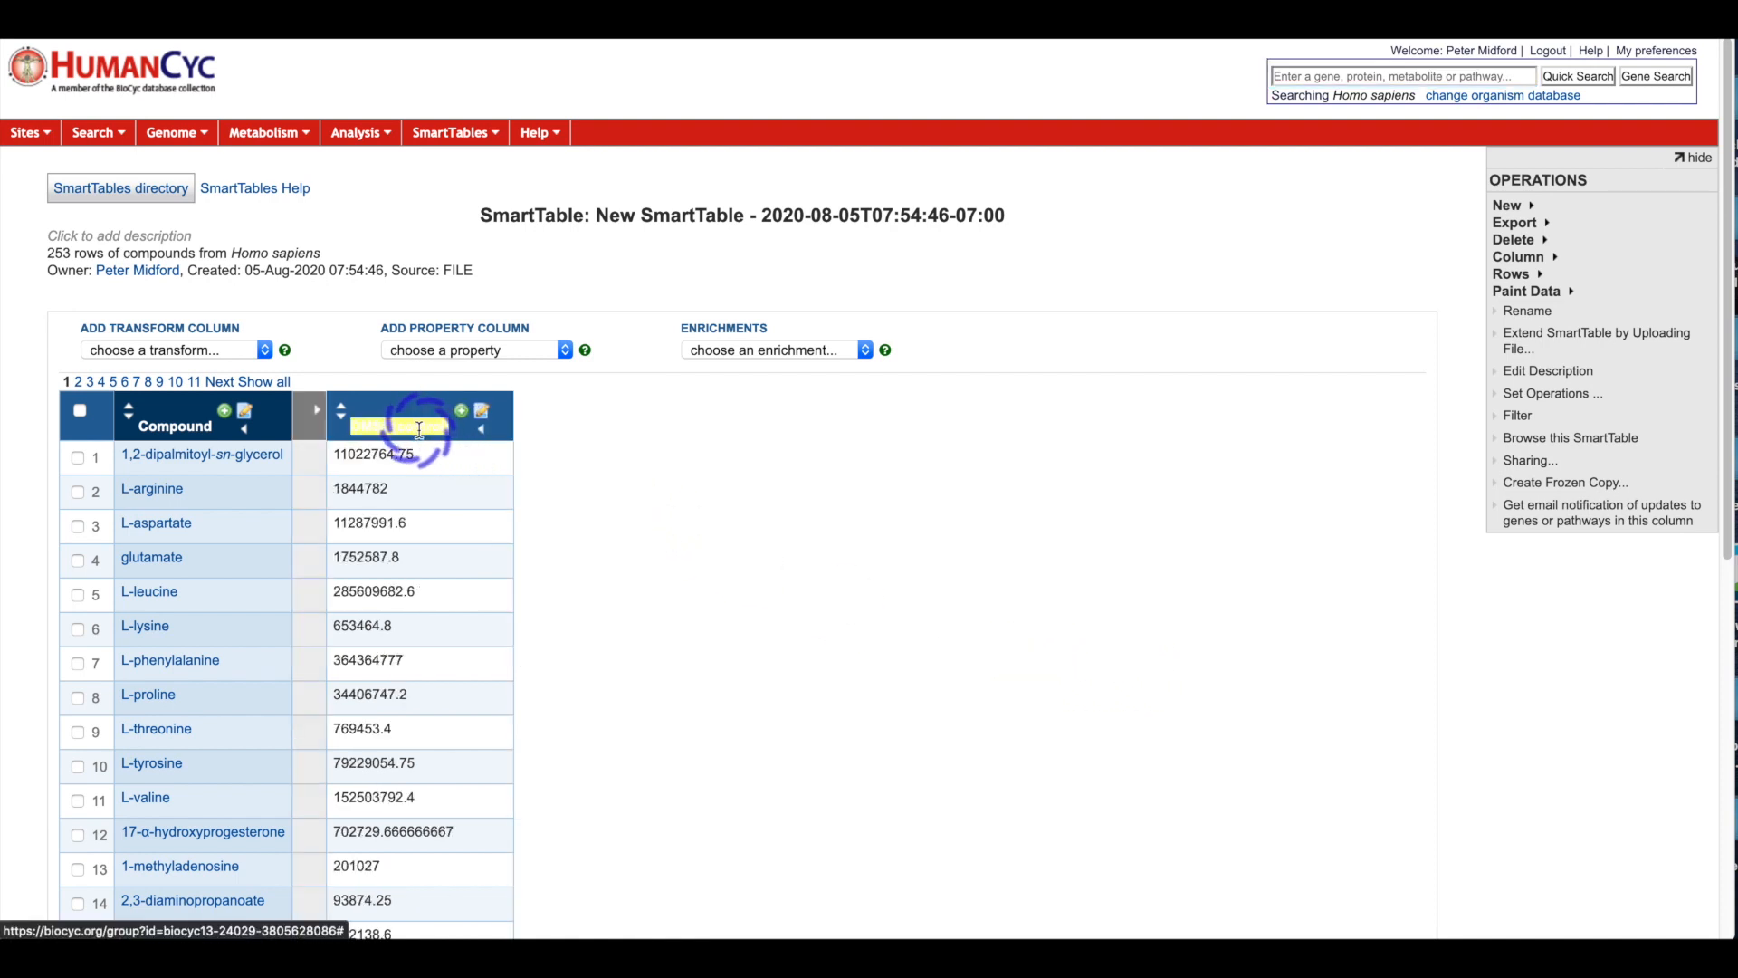
pyautogui.click(478, 428)
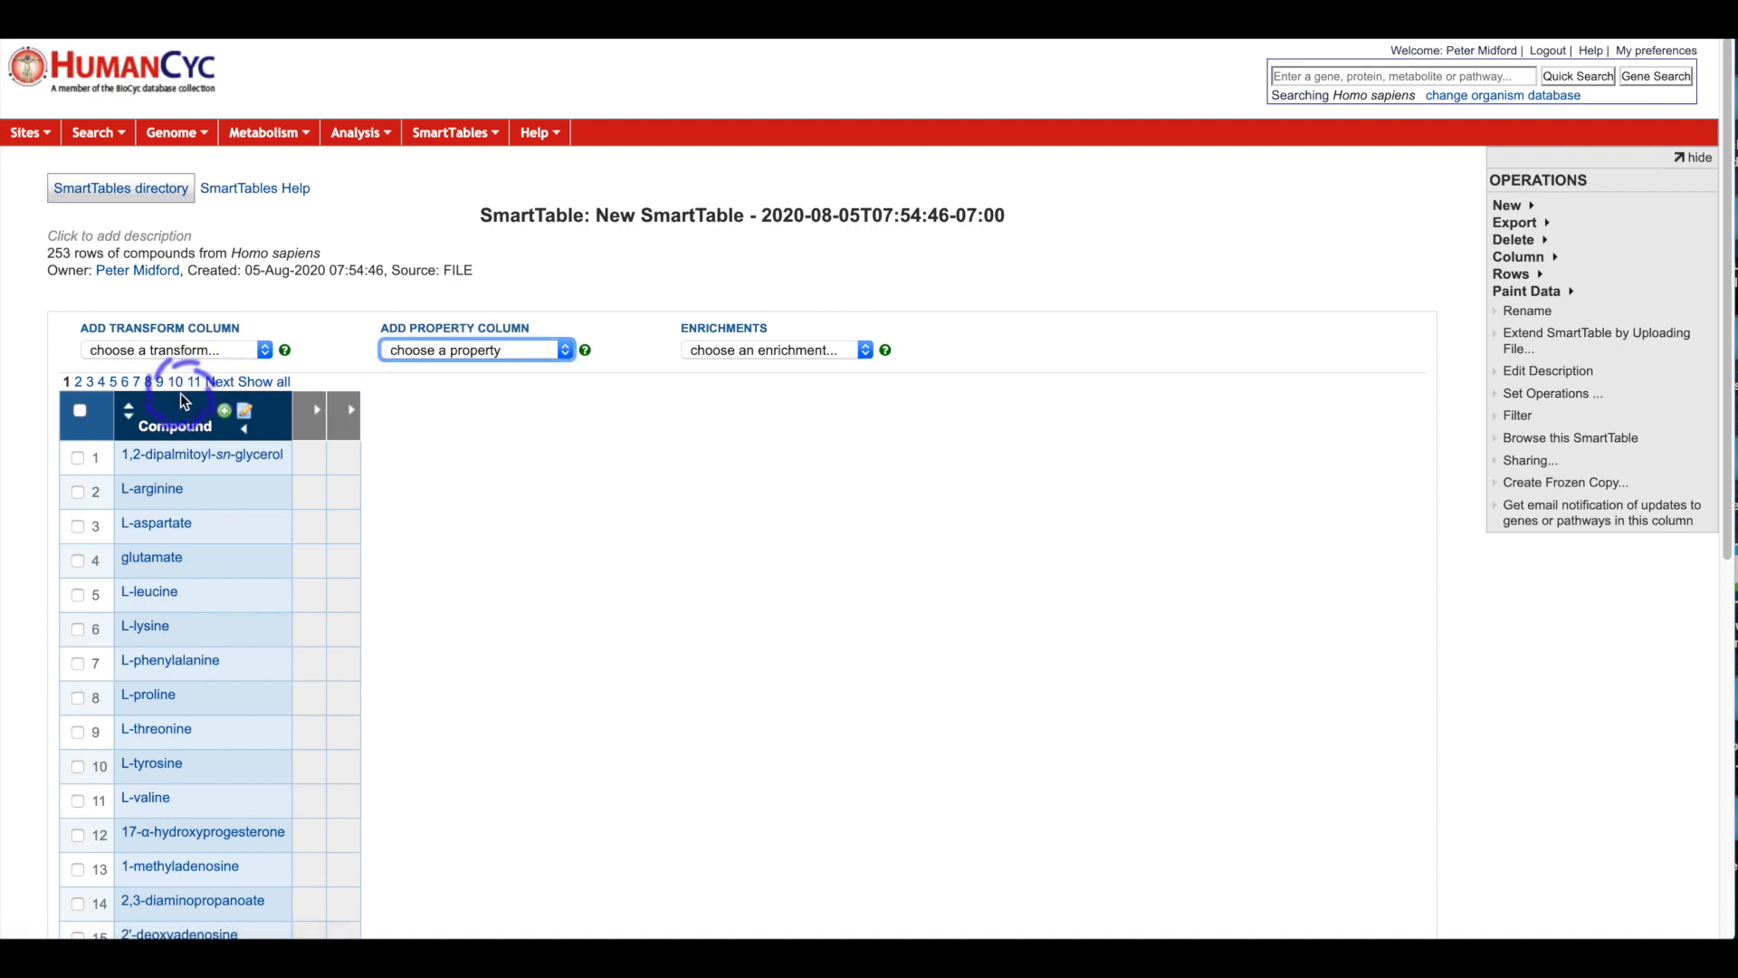
pyautogui.click(566, 349)
pyautogui.scroll(-10, 525, 570)
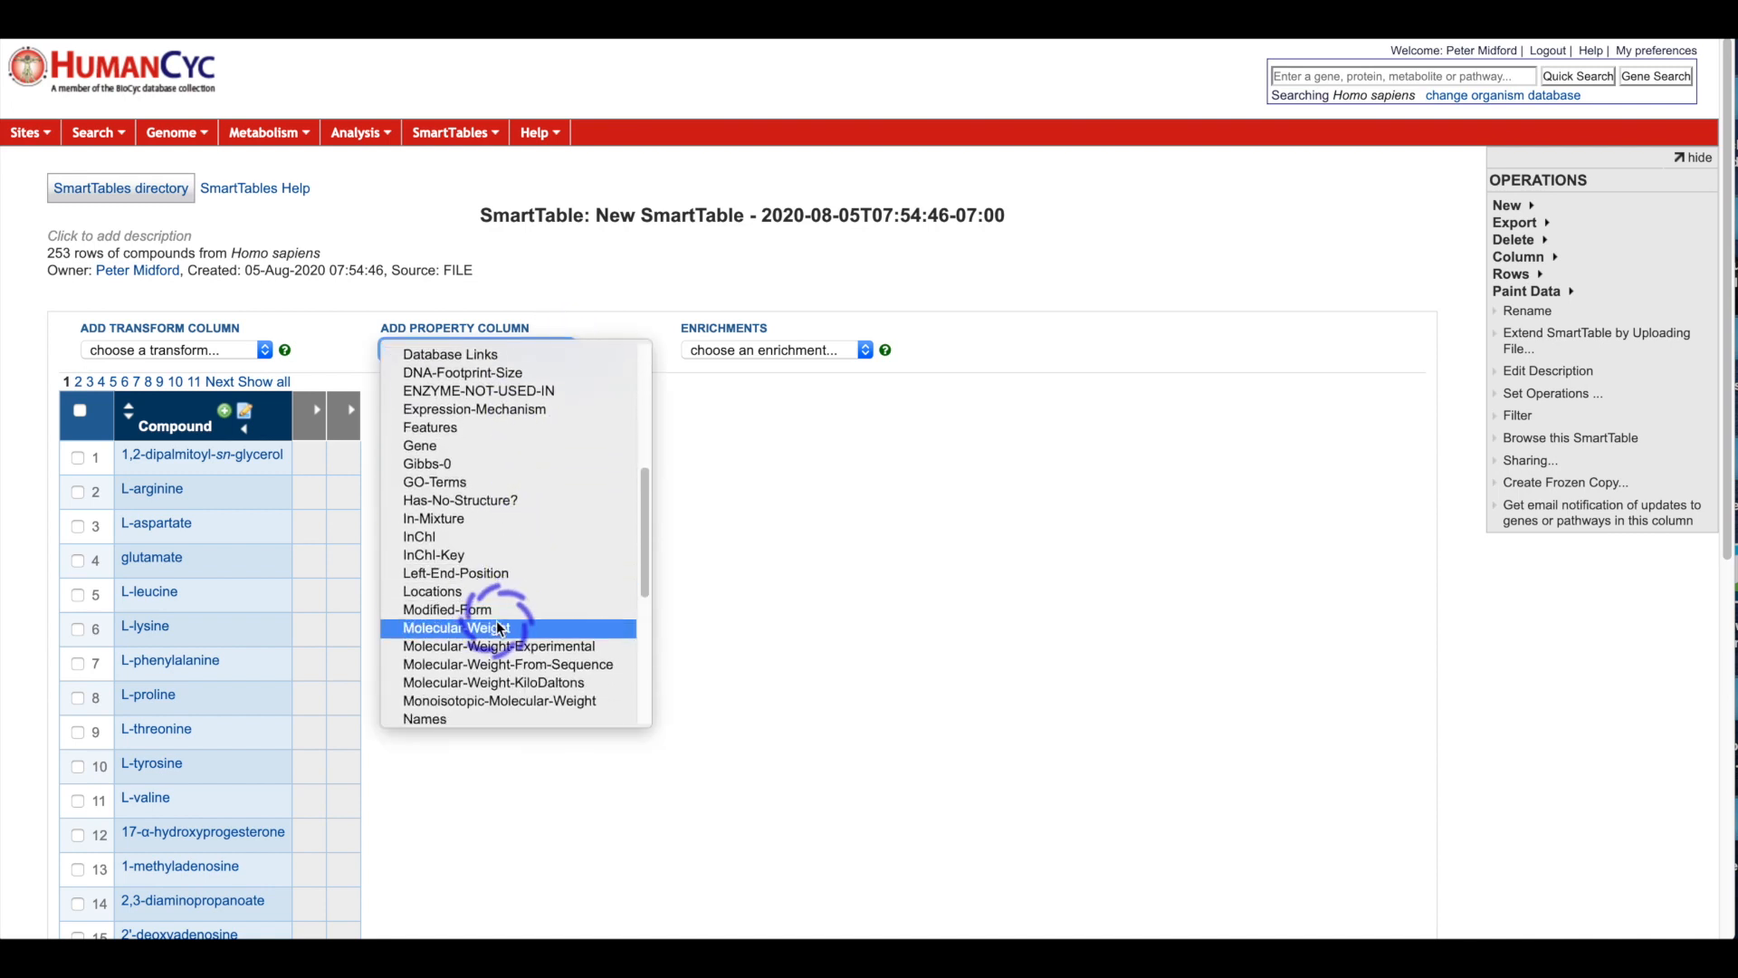
pyautogui.click(498, 621)
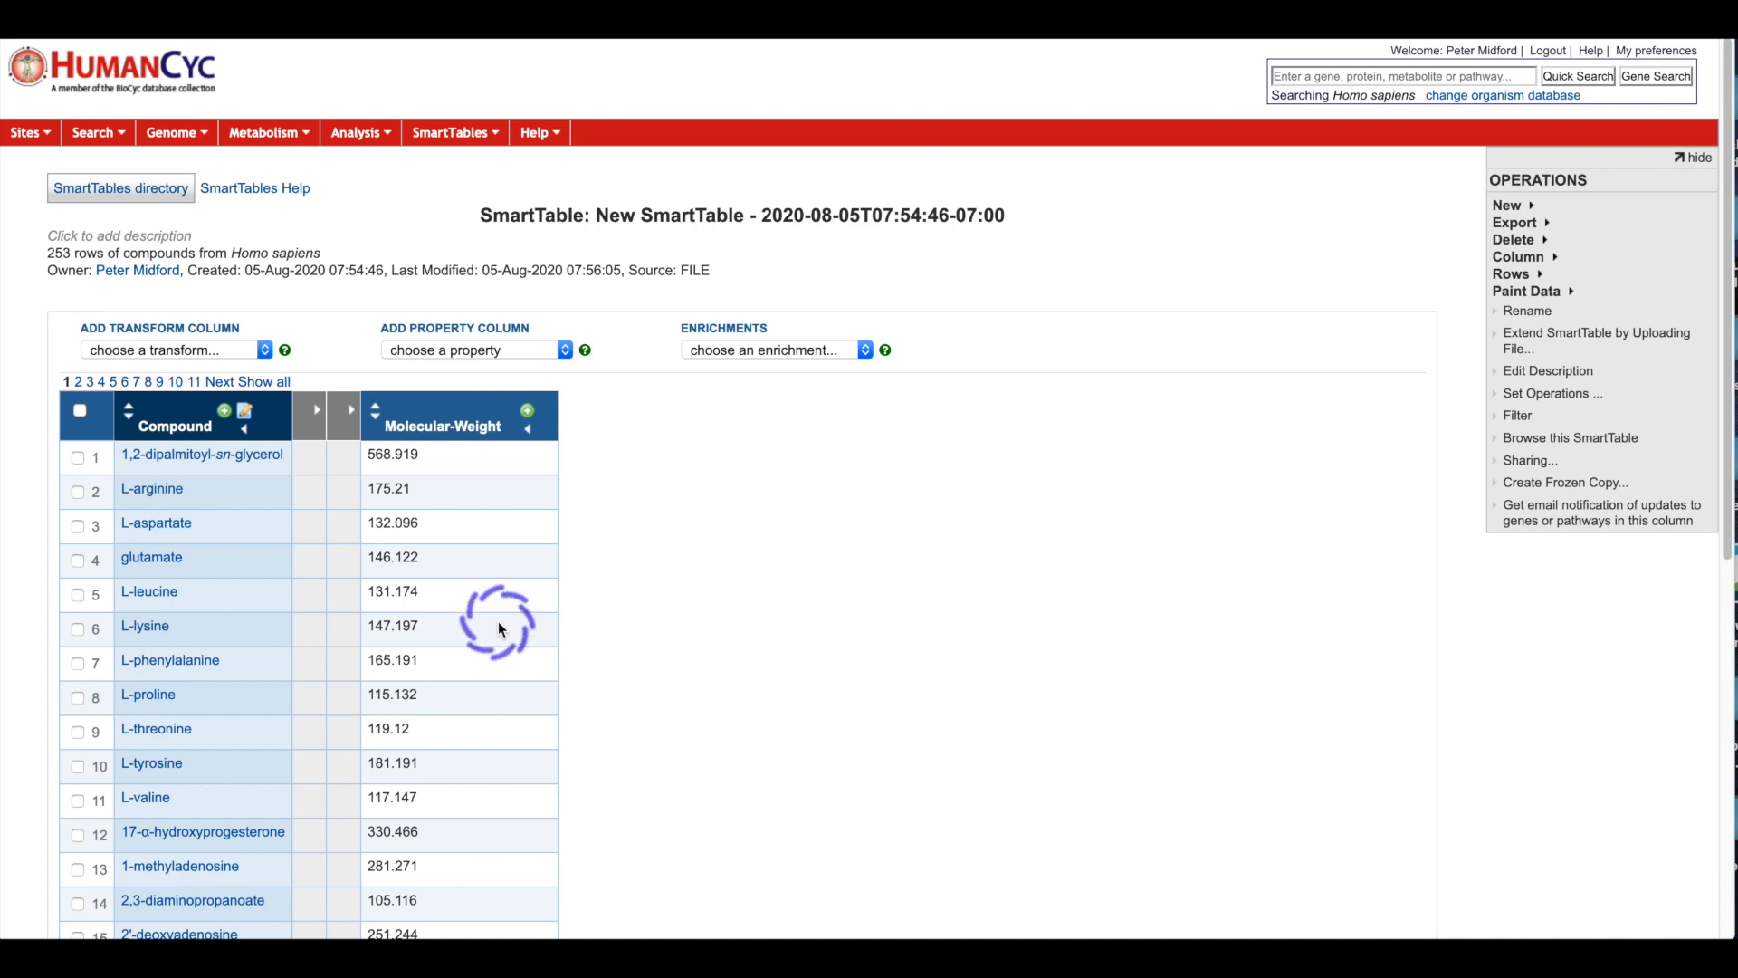
# - Add an InChI property column to the SmartTable and collapse it
pyautogui.click(560, 349)
pyautogui.scroll(-3, 525, 552)
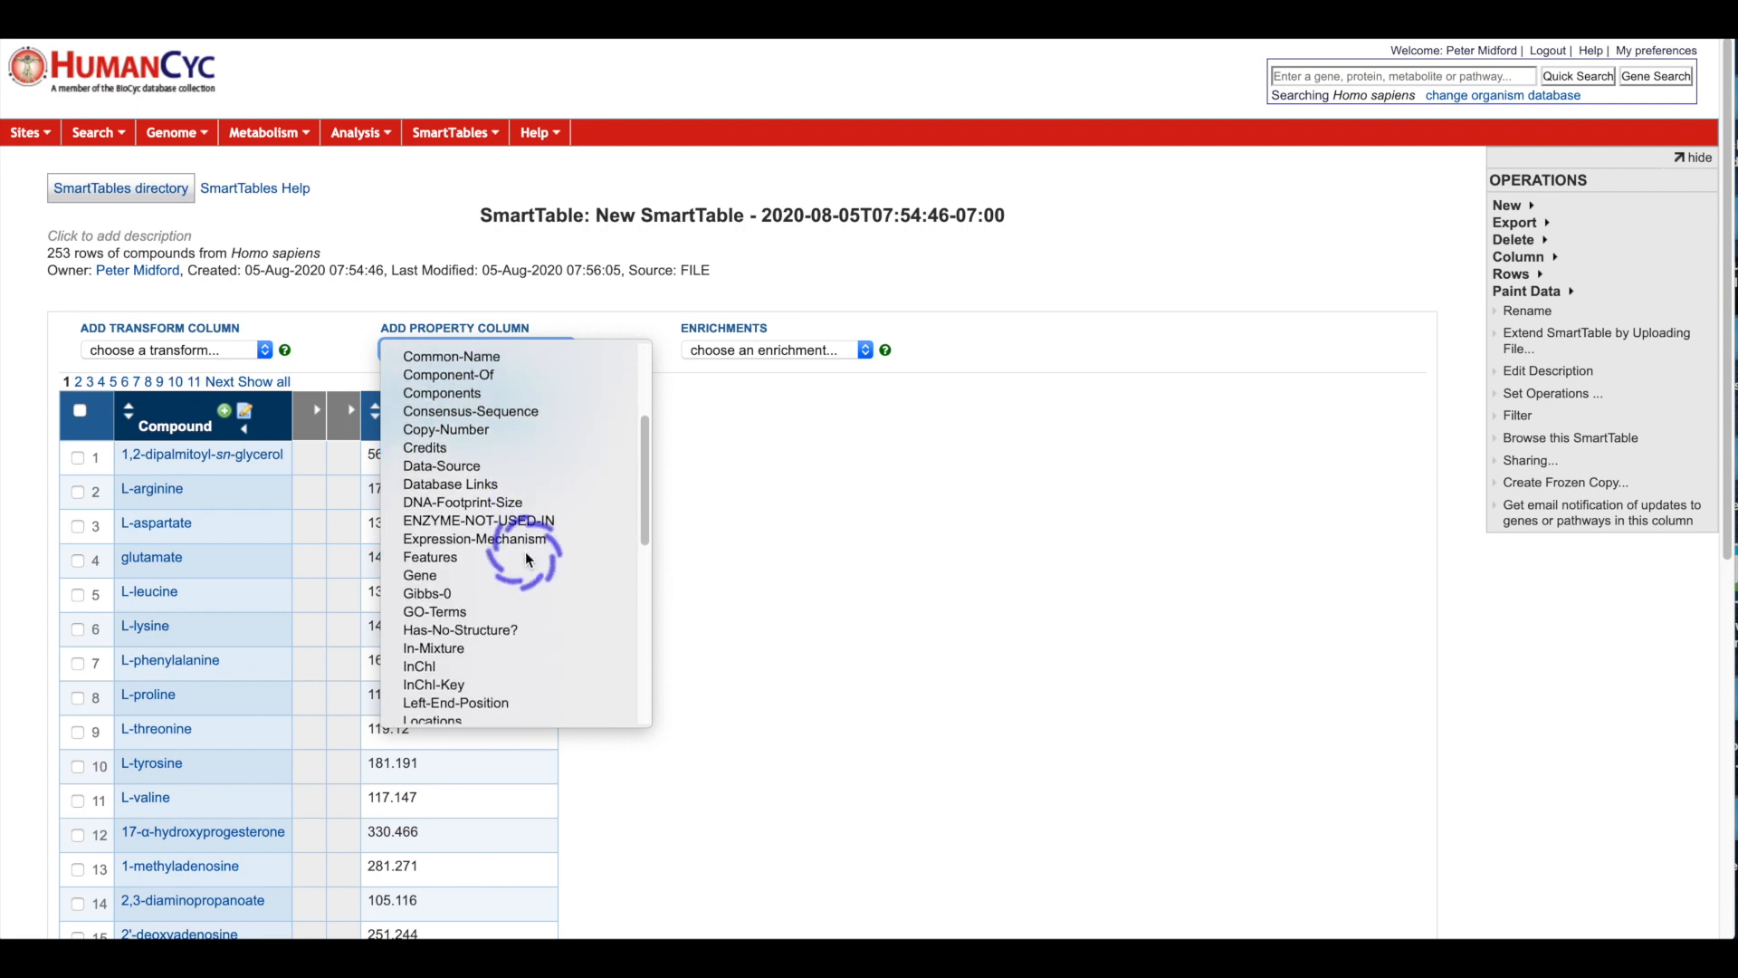
pyautogui.click(466, 659)
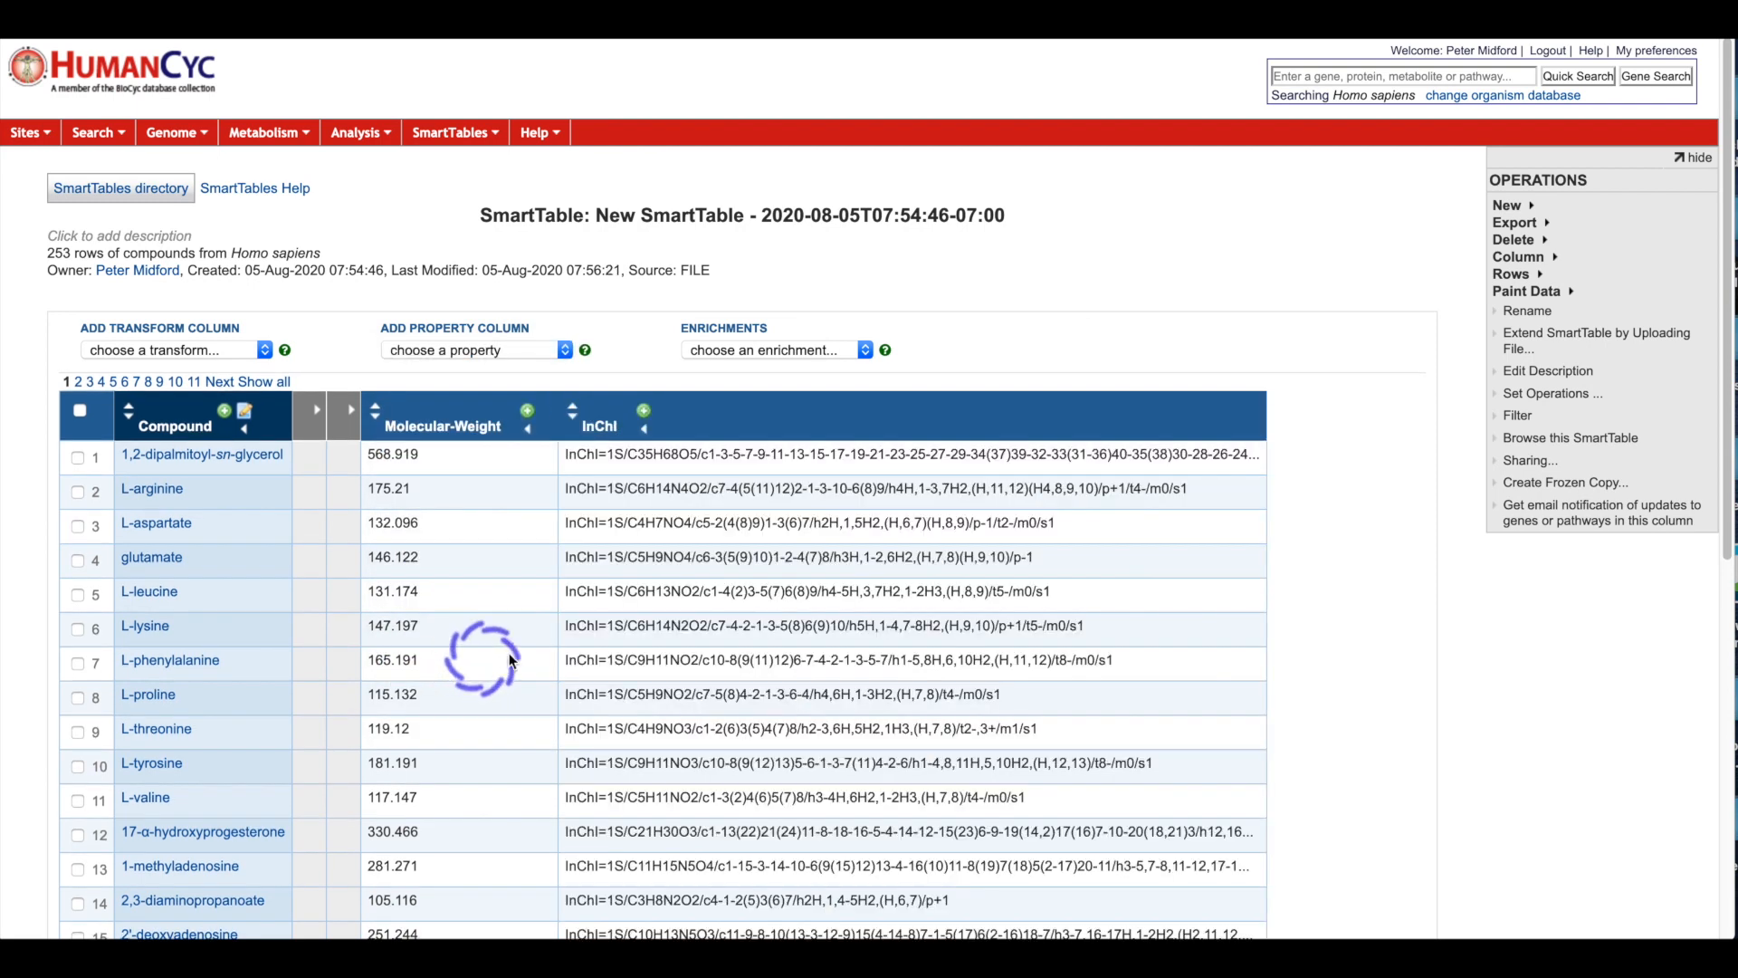
pyautogui.click(645, 431)
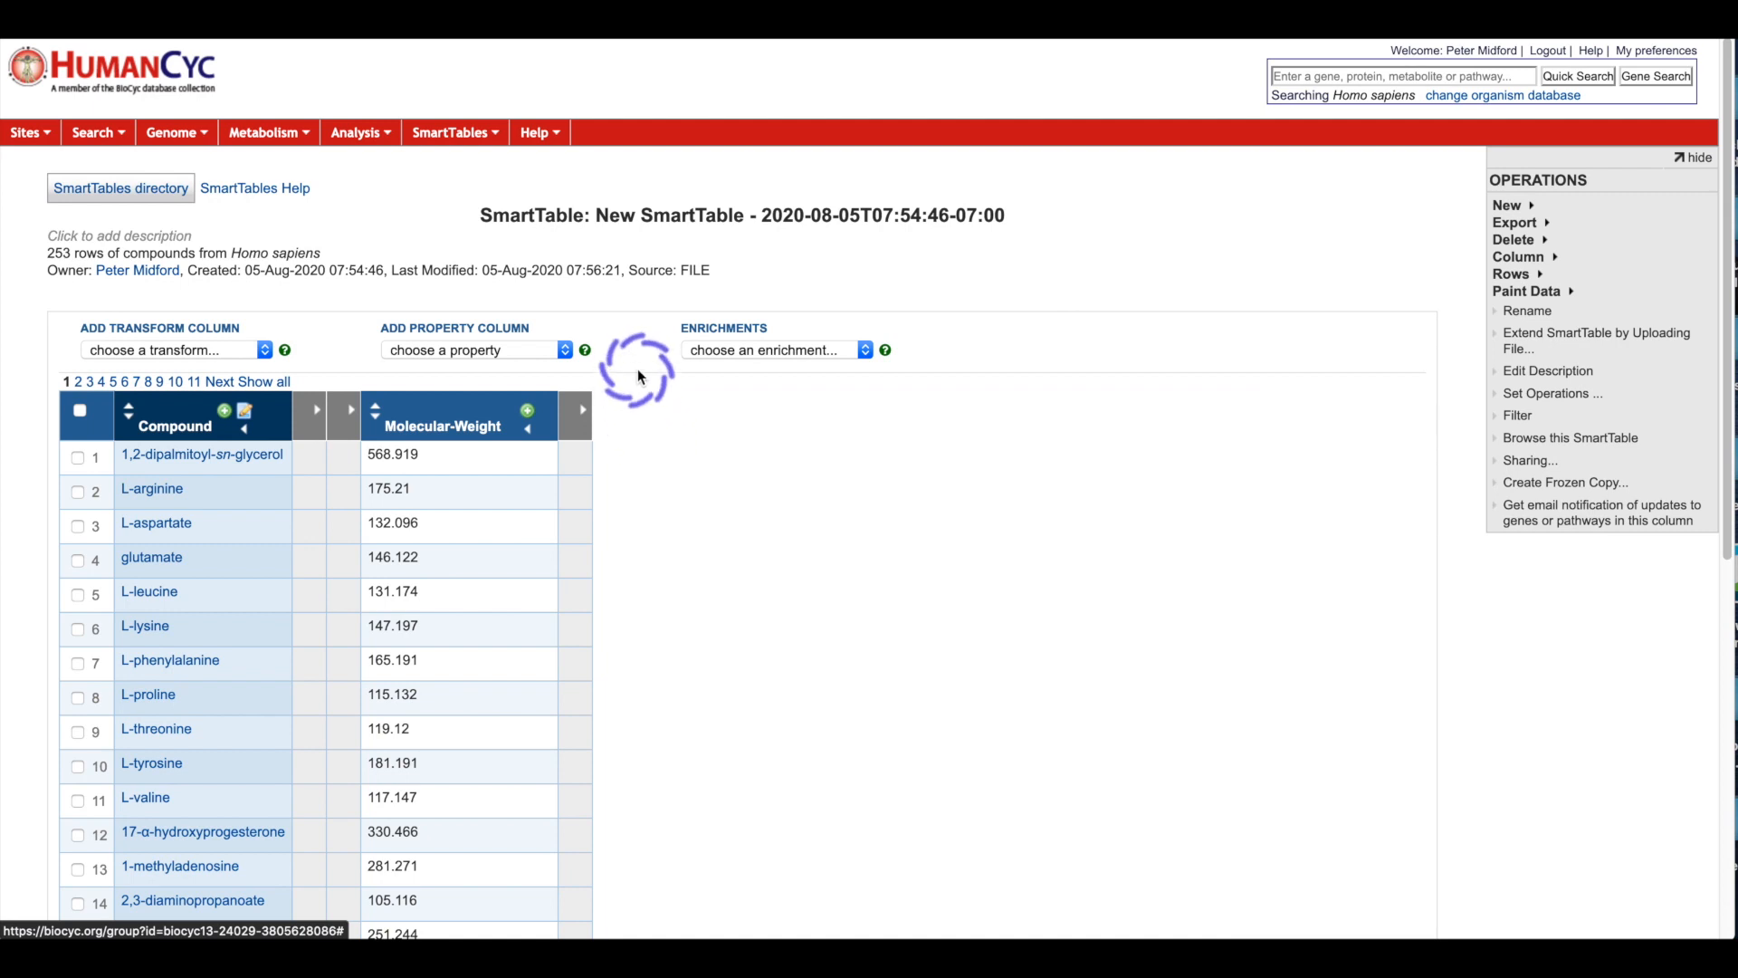
# - Add a Structure of compound property column to the SmartTable
pyautogui.click(560, 350)
pyautogui.scroll(-8, 502, 561)
pyautogui.scroll(-5, 503, 566)
pyautogui.click(507, 621)
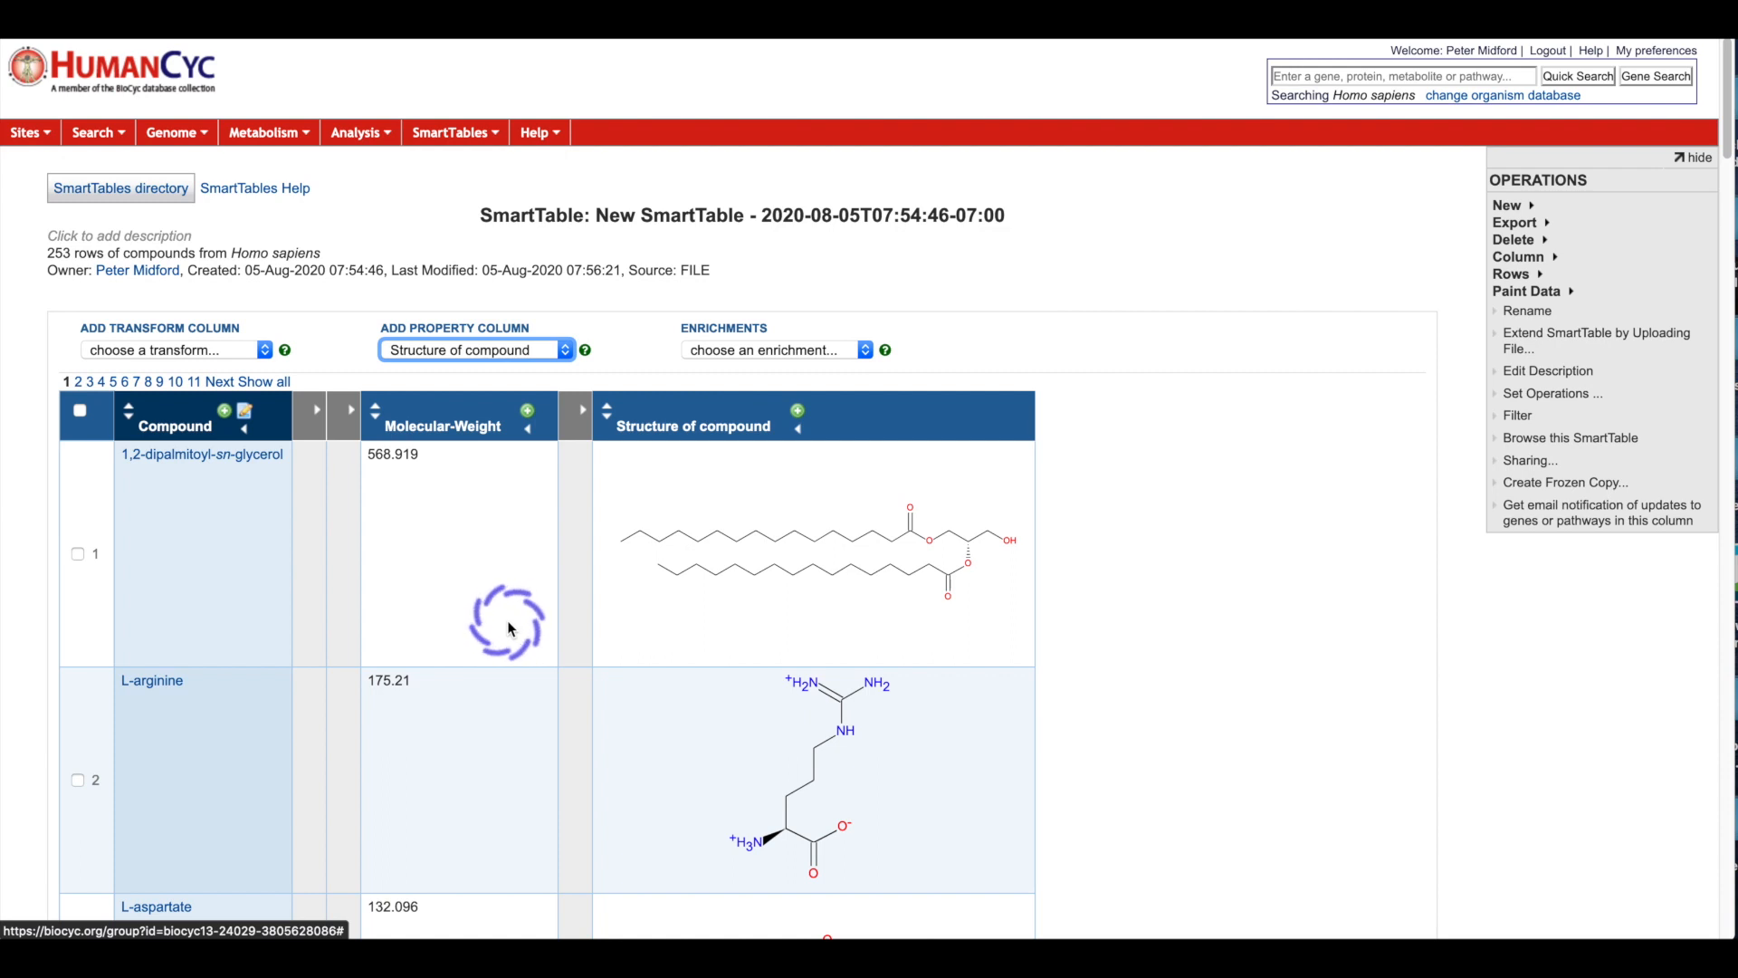
# - Add a Pathways of compound transform column and create a separate SmartTable from it, returning to the original table
pyautogui.click(266, 351)
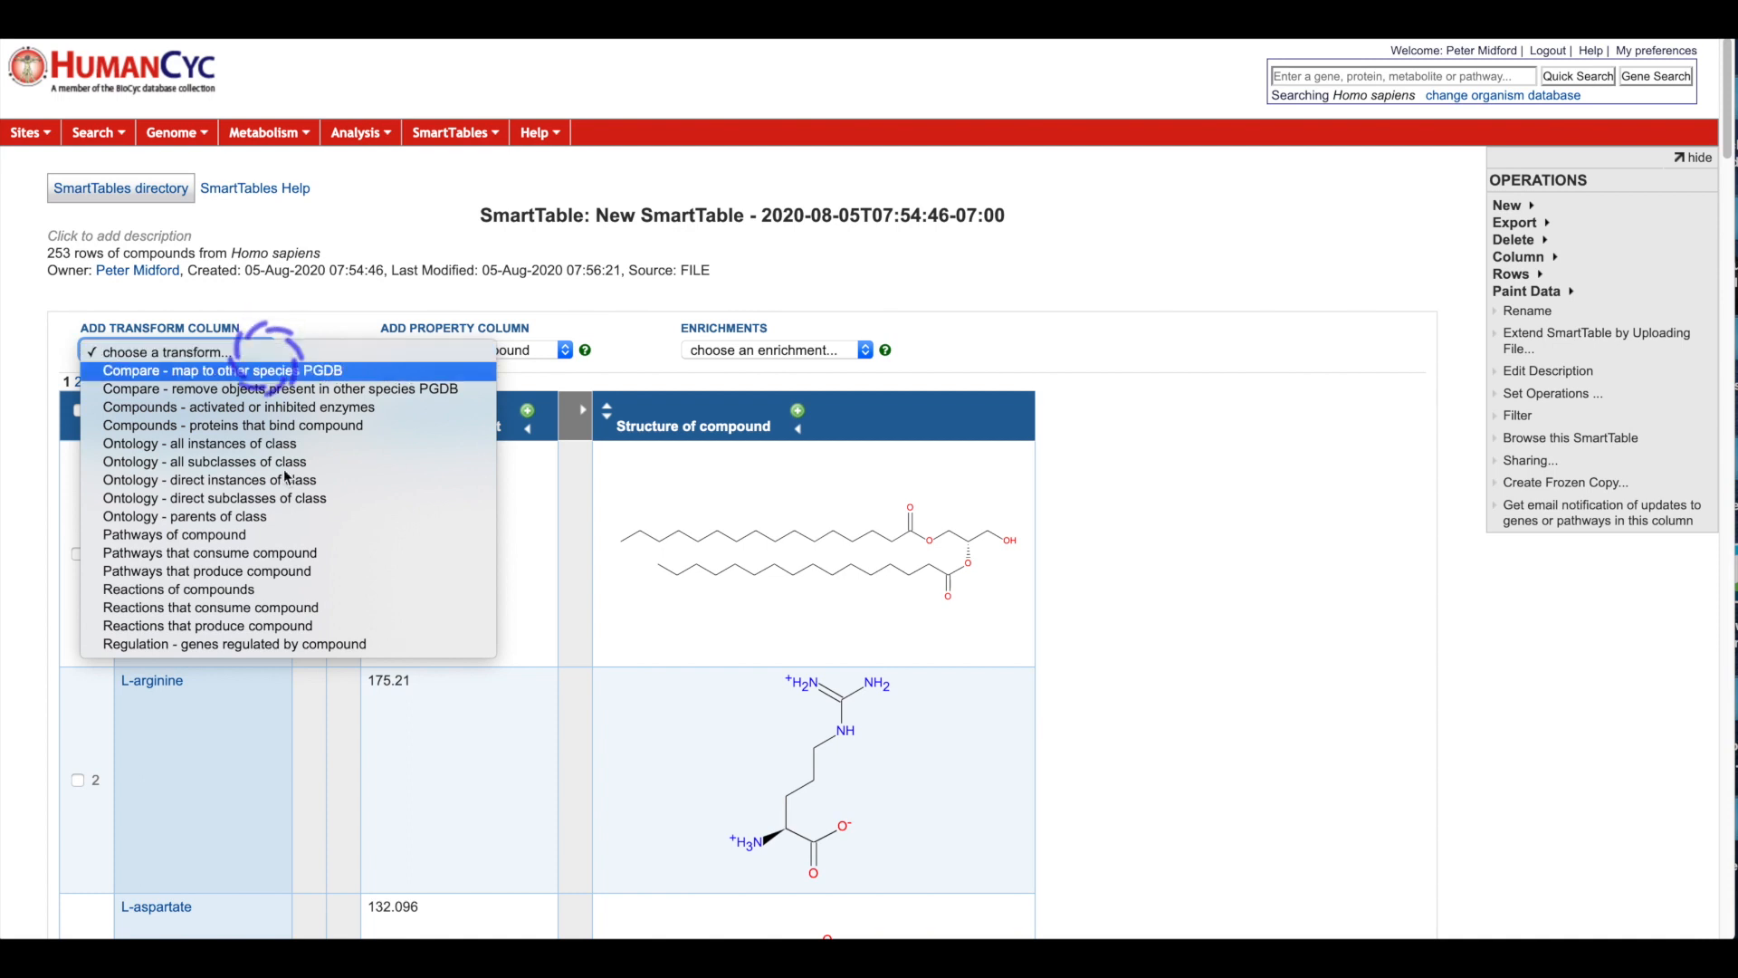
pyautogui.click(295, 537)
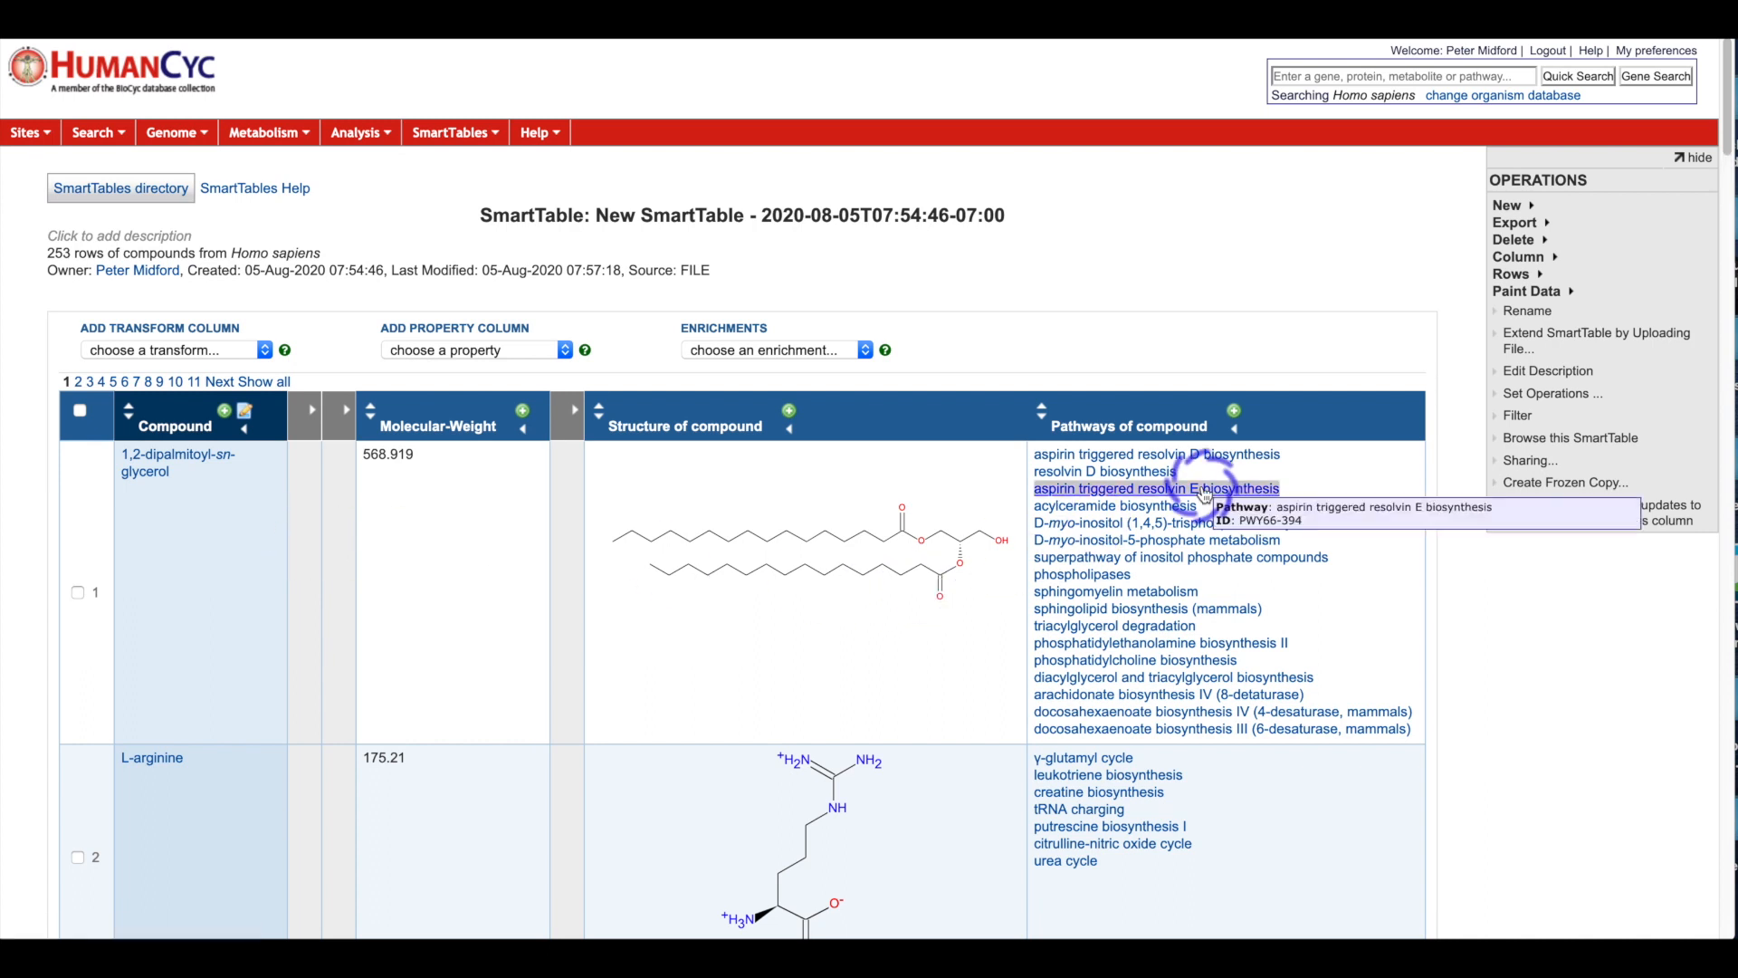
pyautogui.click(1234, 412)
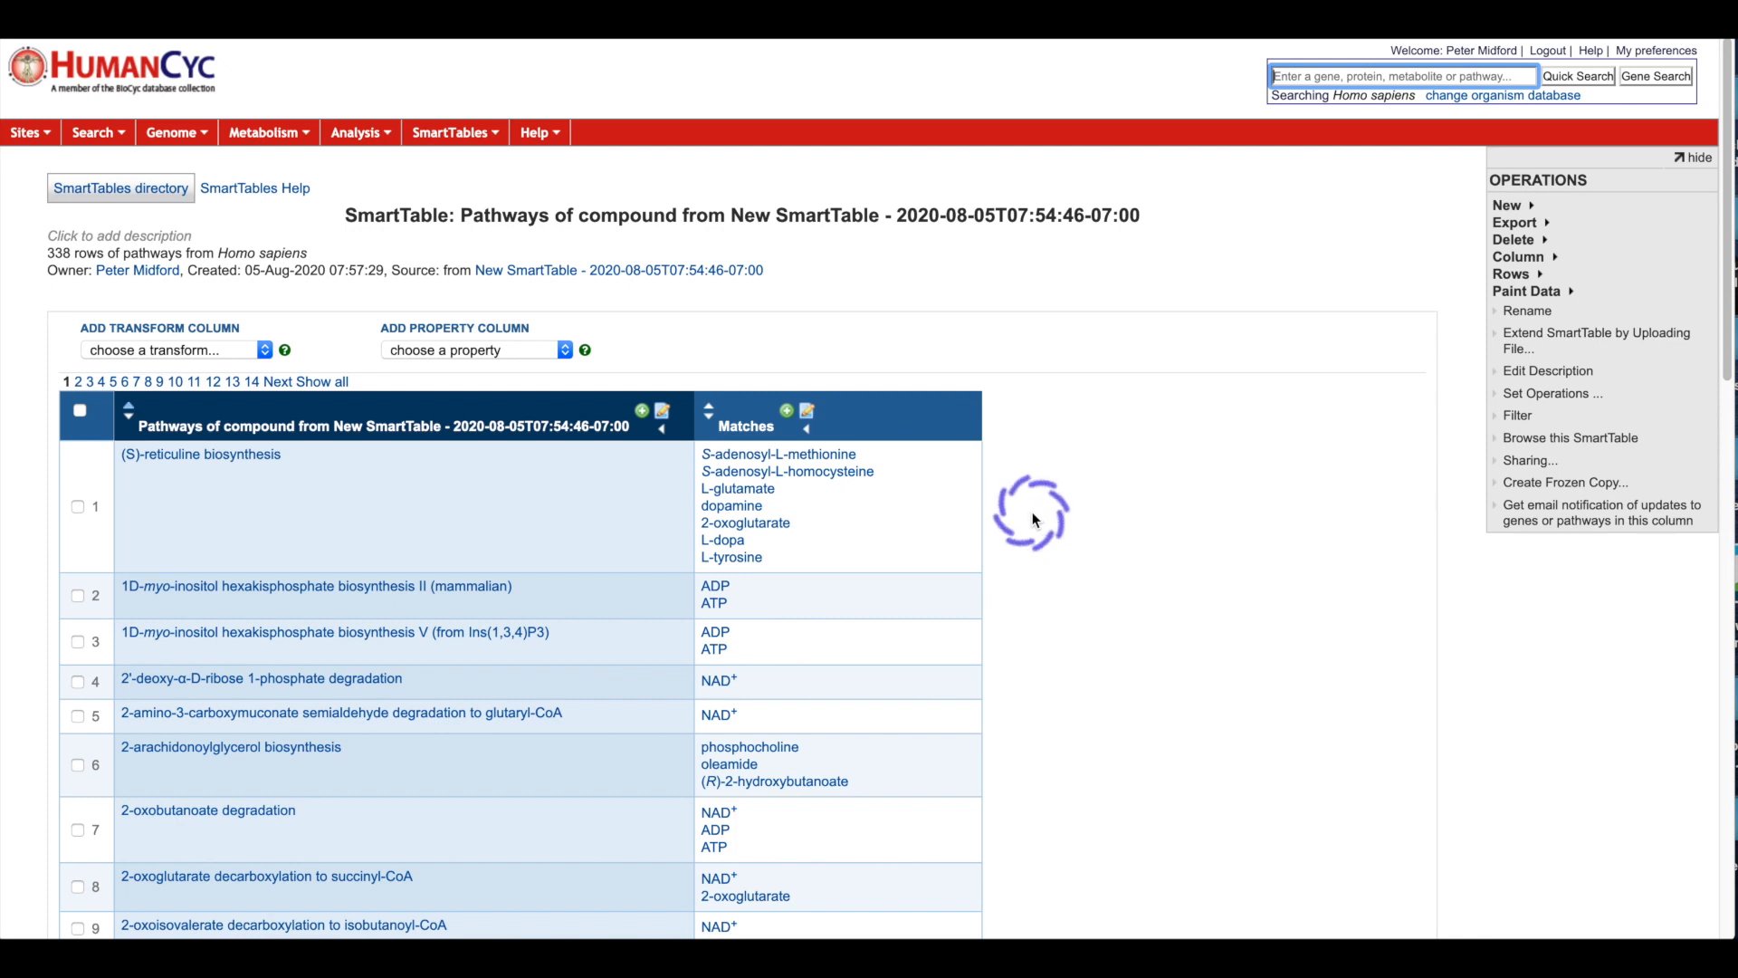
pyautogui.click(546, 287)
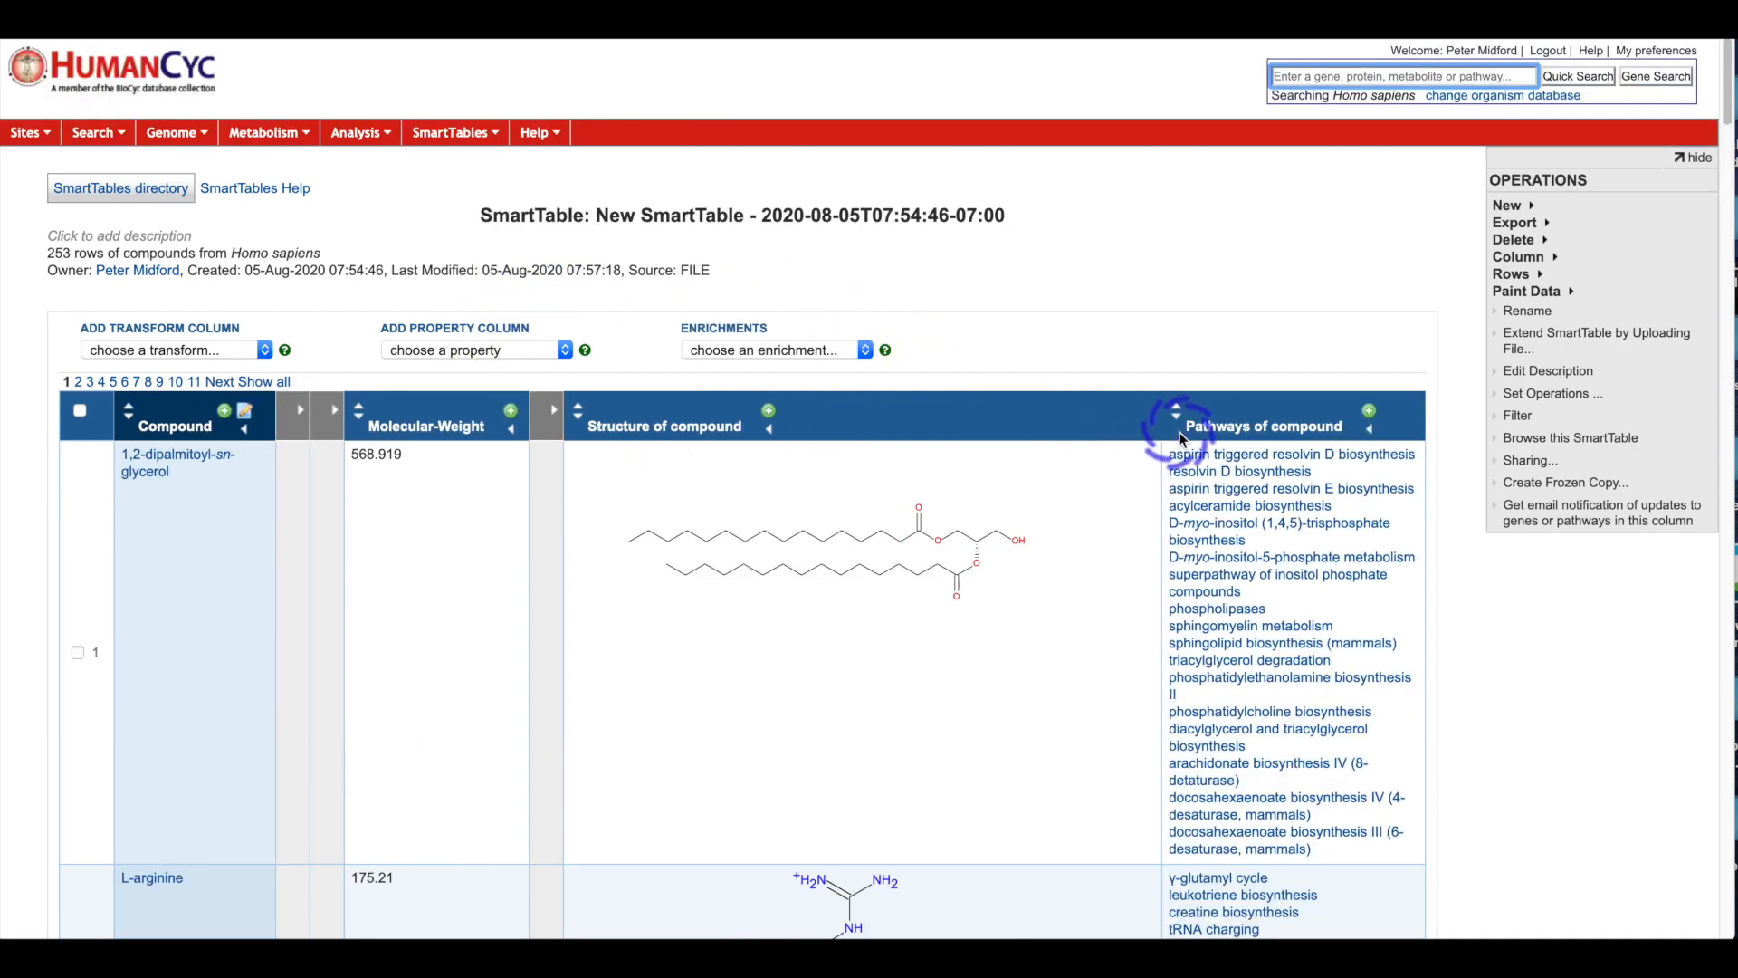
# - Collapse all remaining expanded columns except Compound and paint the SmartTable's data on the Cellular Overview
pyautogui.moveTo(1173, 425); pyautogui.dragTo(1370, 439)
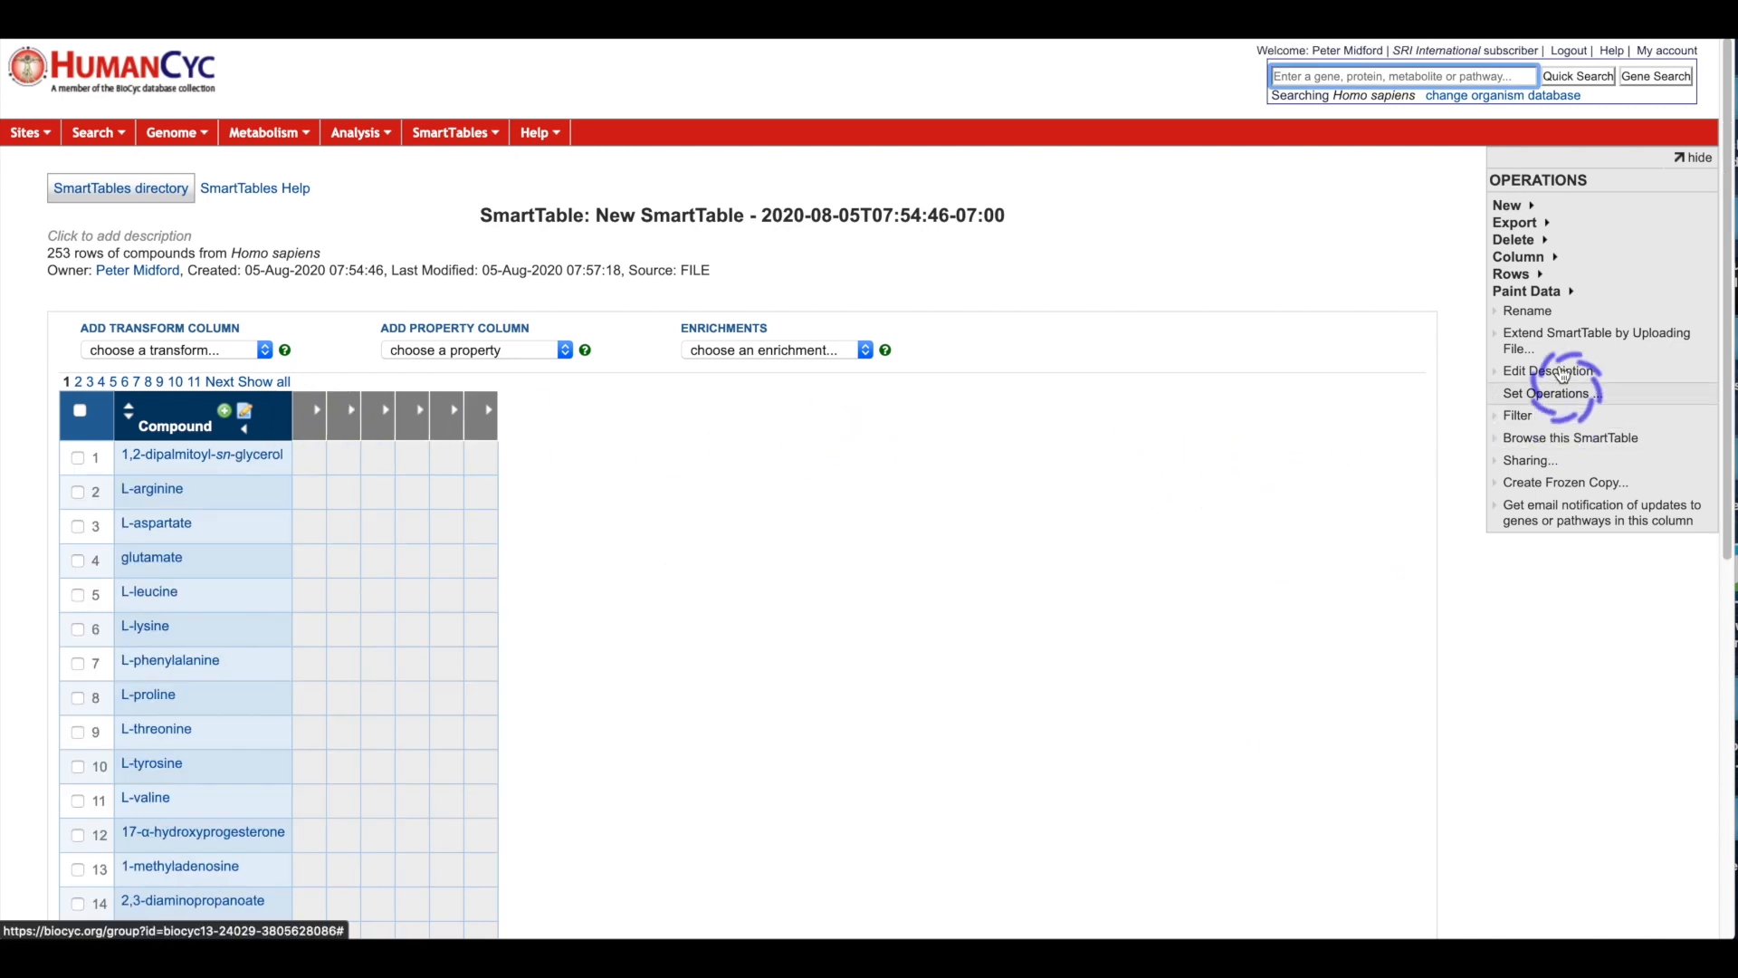
pyautogui.click(1555, 295)
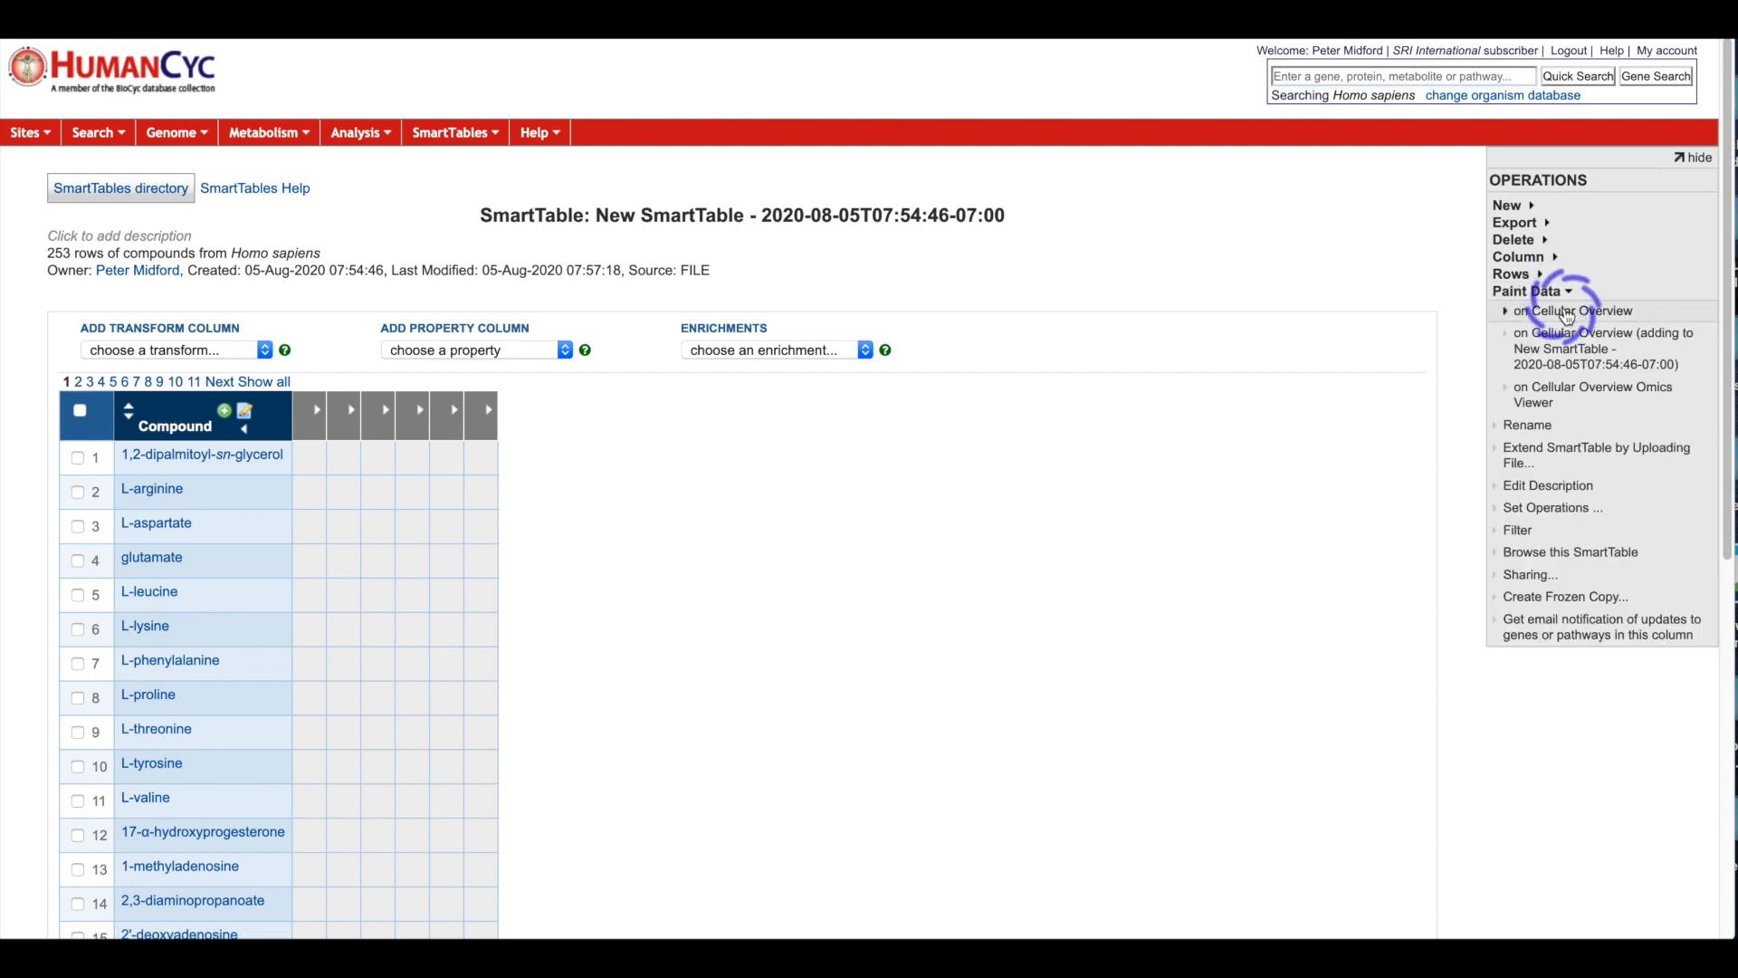
pyautogui.click(1566, 312)
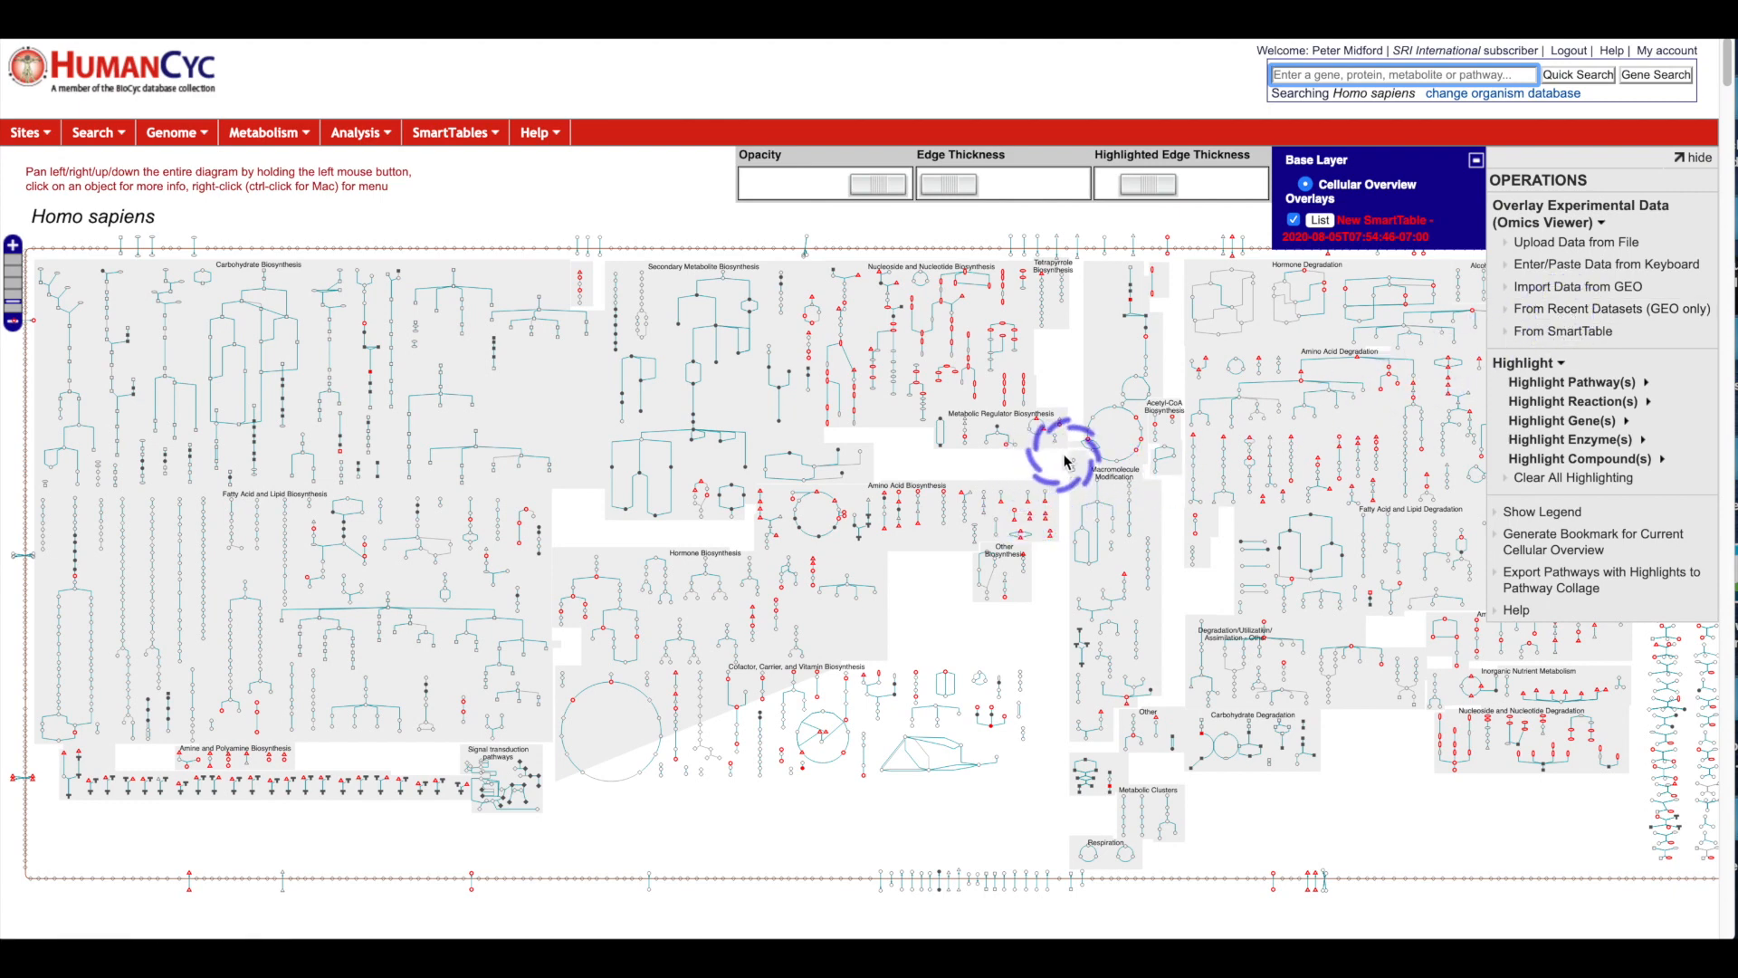
# - Examine the highlighted compounds in the Nucleoside and Nucleotide Biosynthesis area, close enough to read pathway and compound names
pyautogui.scroll(3, 914, 471)
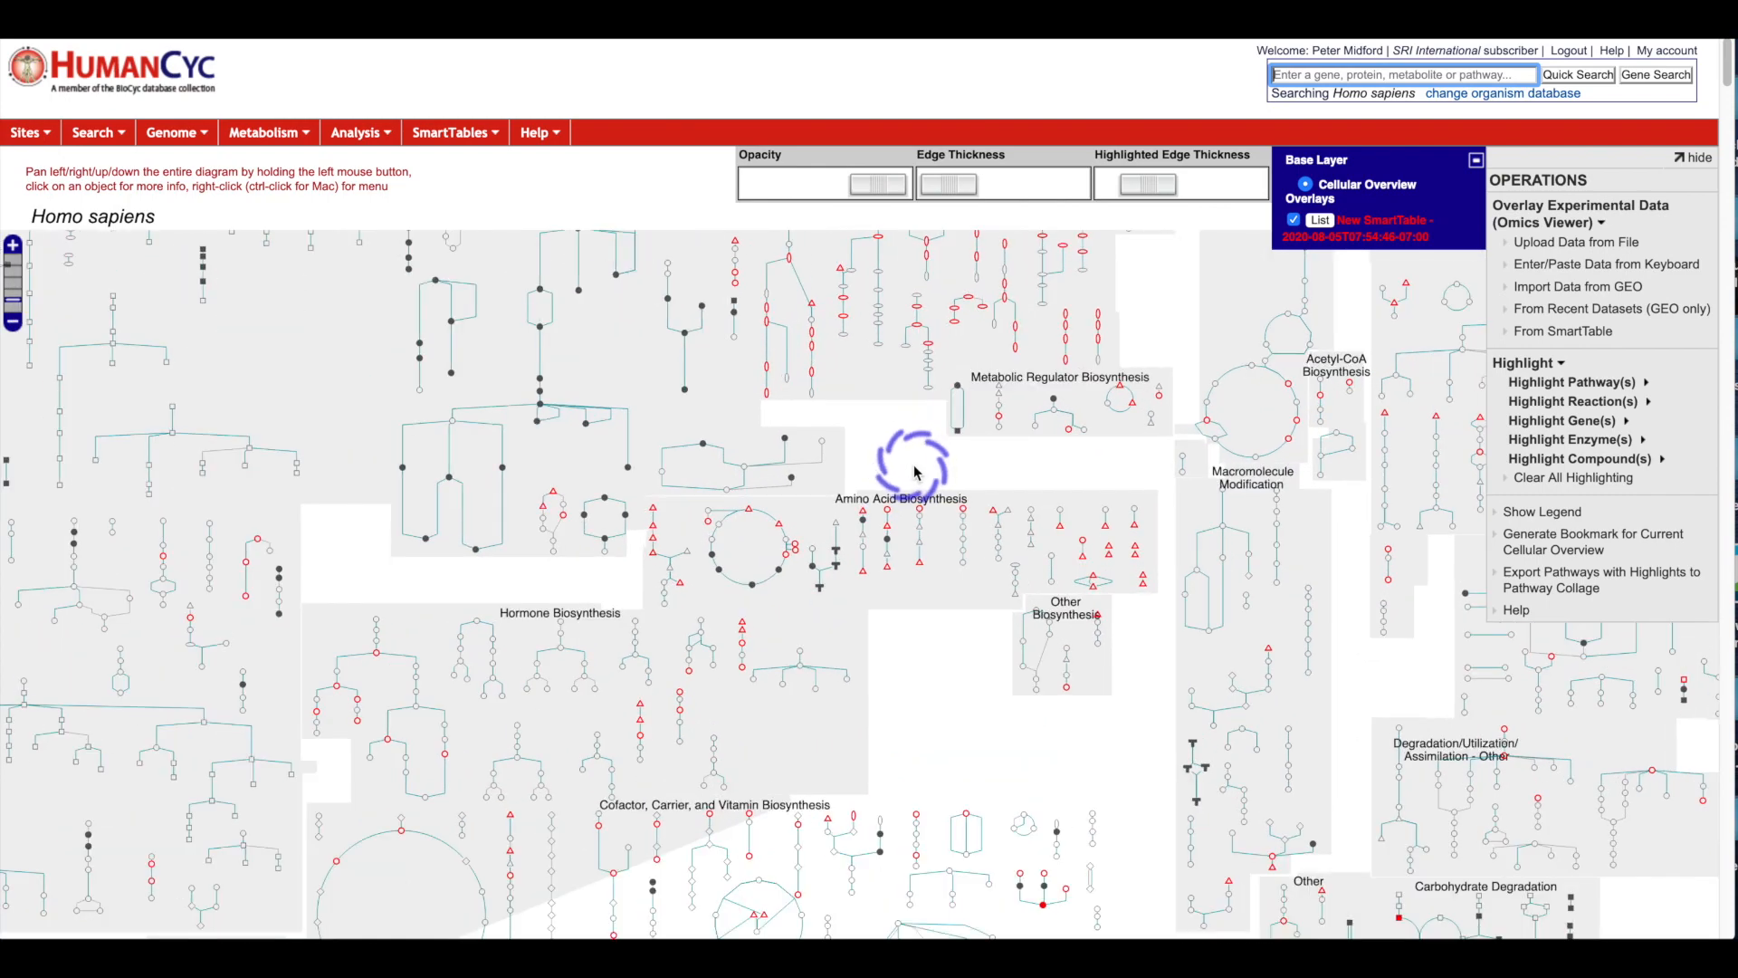
pyautogui.moveTo(867, 326); pyautogui.dragTo(842, 528)
pyautogui.moveTo(688, 419)
pyautogui.scroll(1, 688, 421)
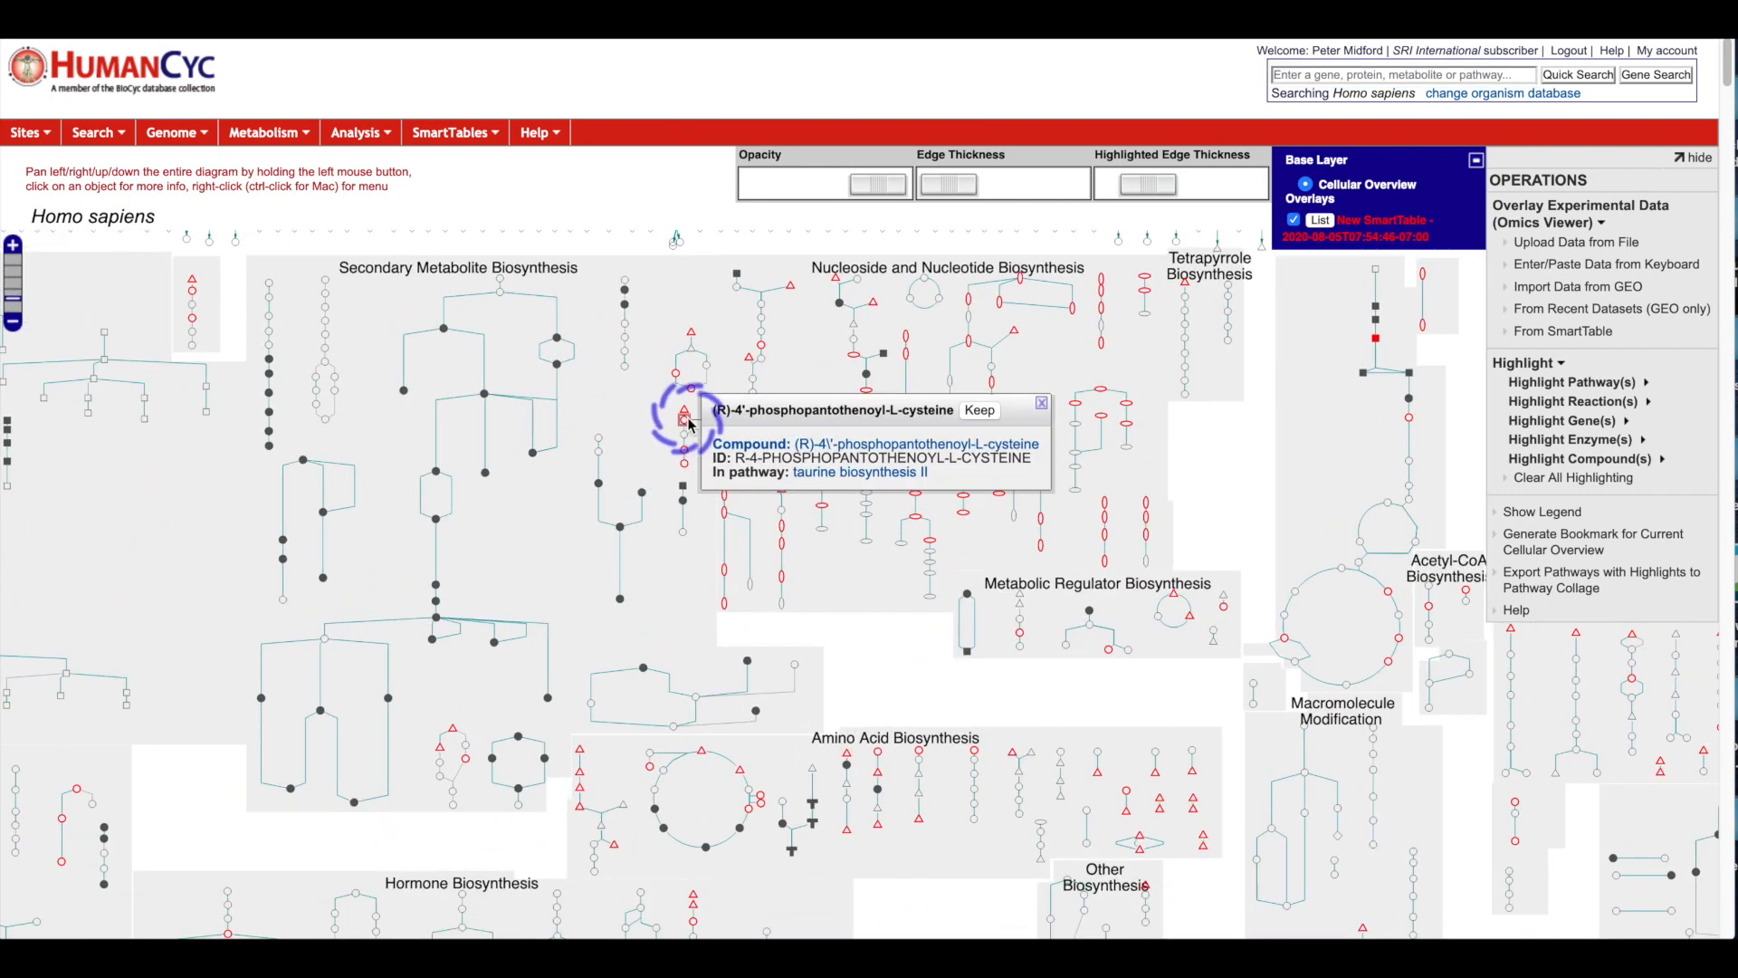
pyautogui.scroll(1, 722, 367)
pyautogui.scroll(3, 721, 366)
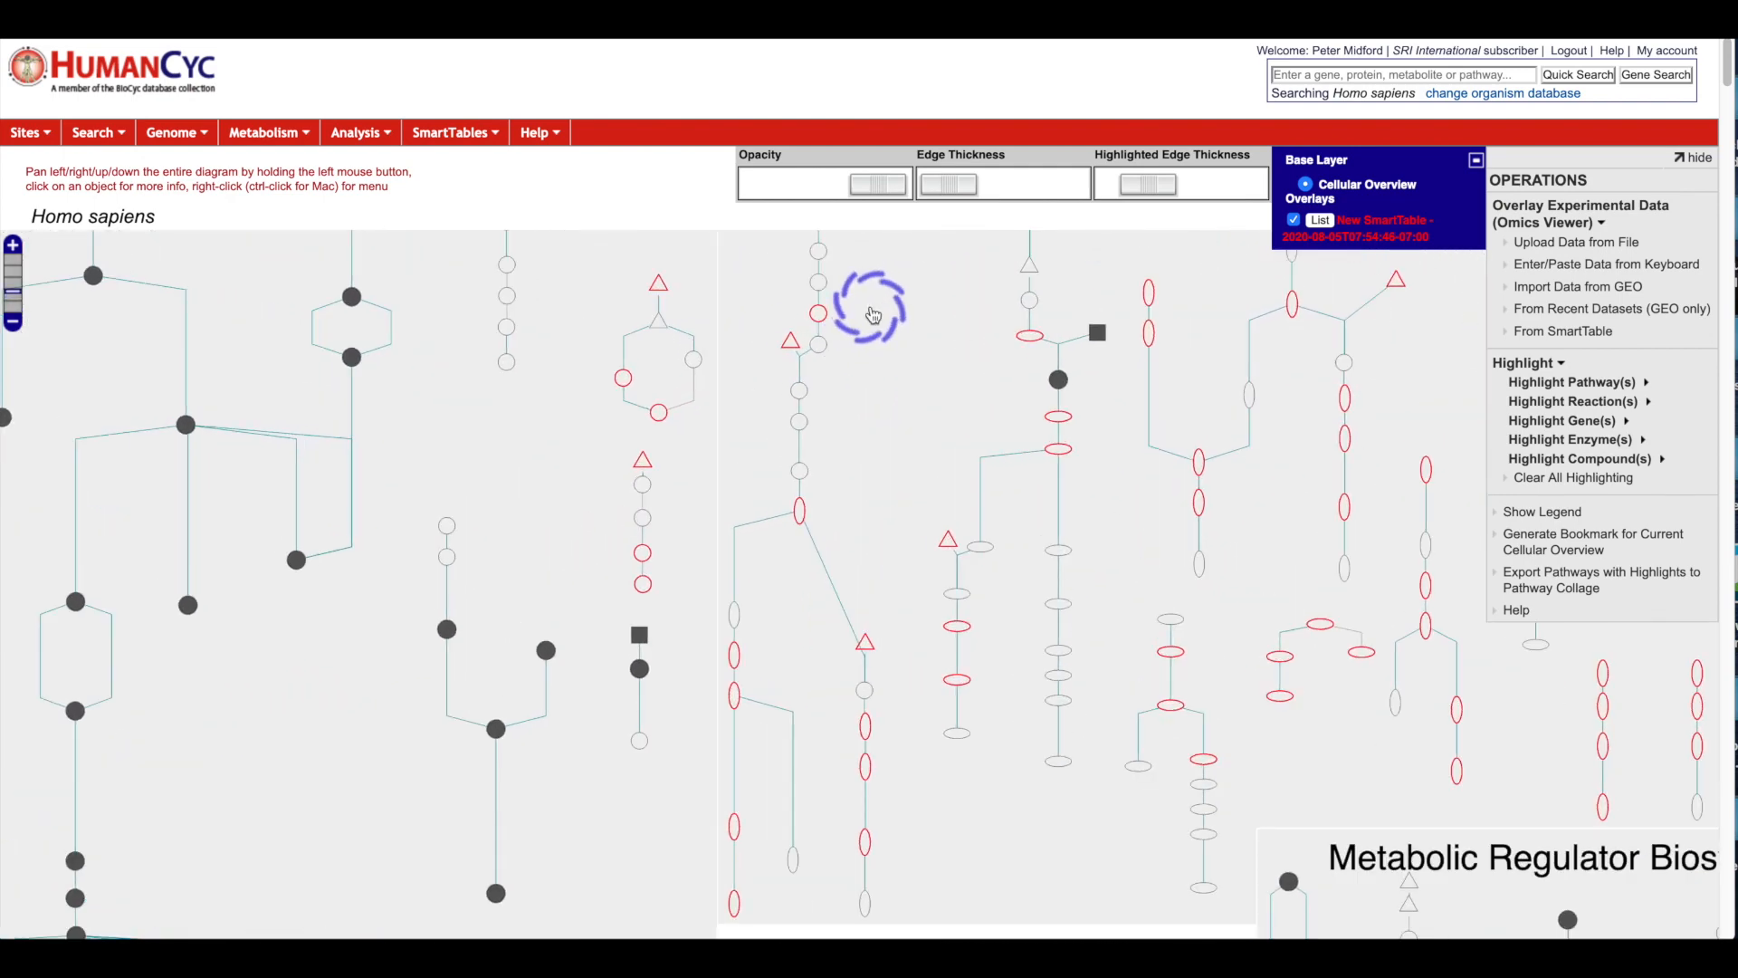
pyautogui.moveTo(898, 525); pyautogui.dragTo(924, 728)
pyautogui.moveTo(838, 543); pyautogui.dragTo(791, 694)
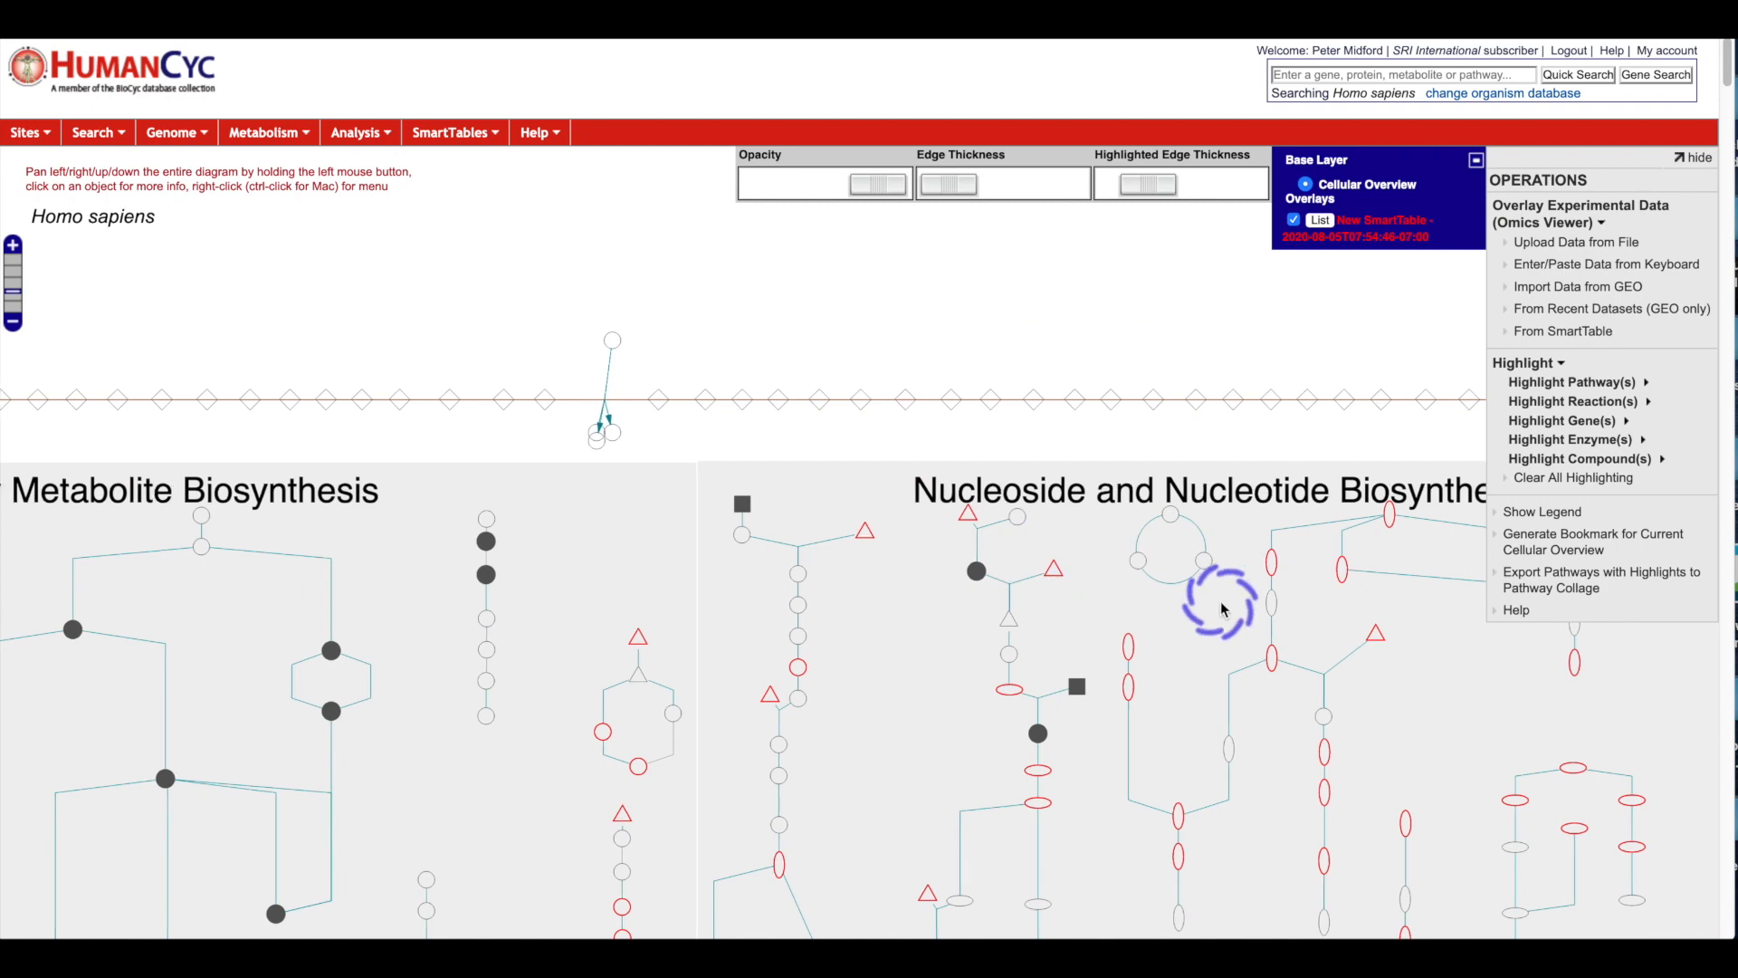
pyautogui.scroll(2, 1113, 688)
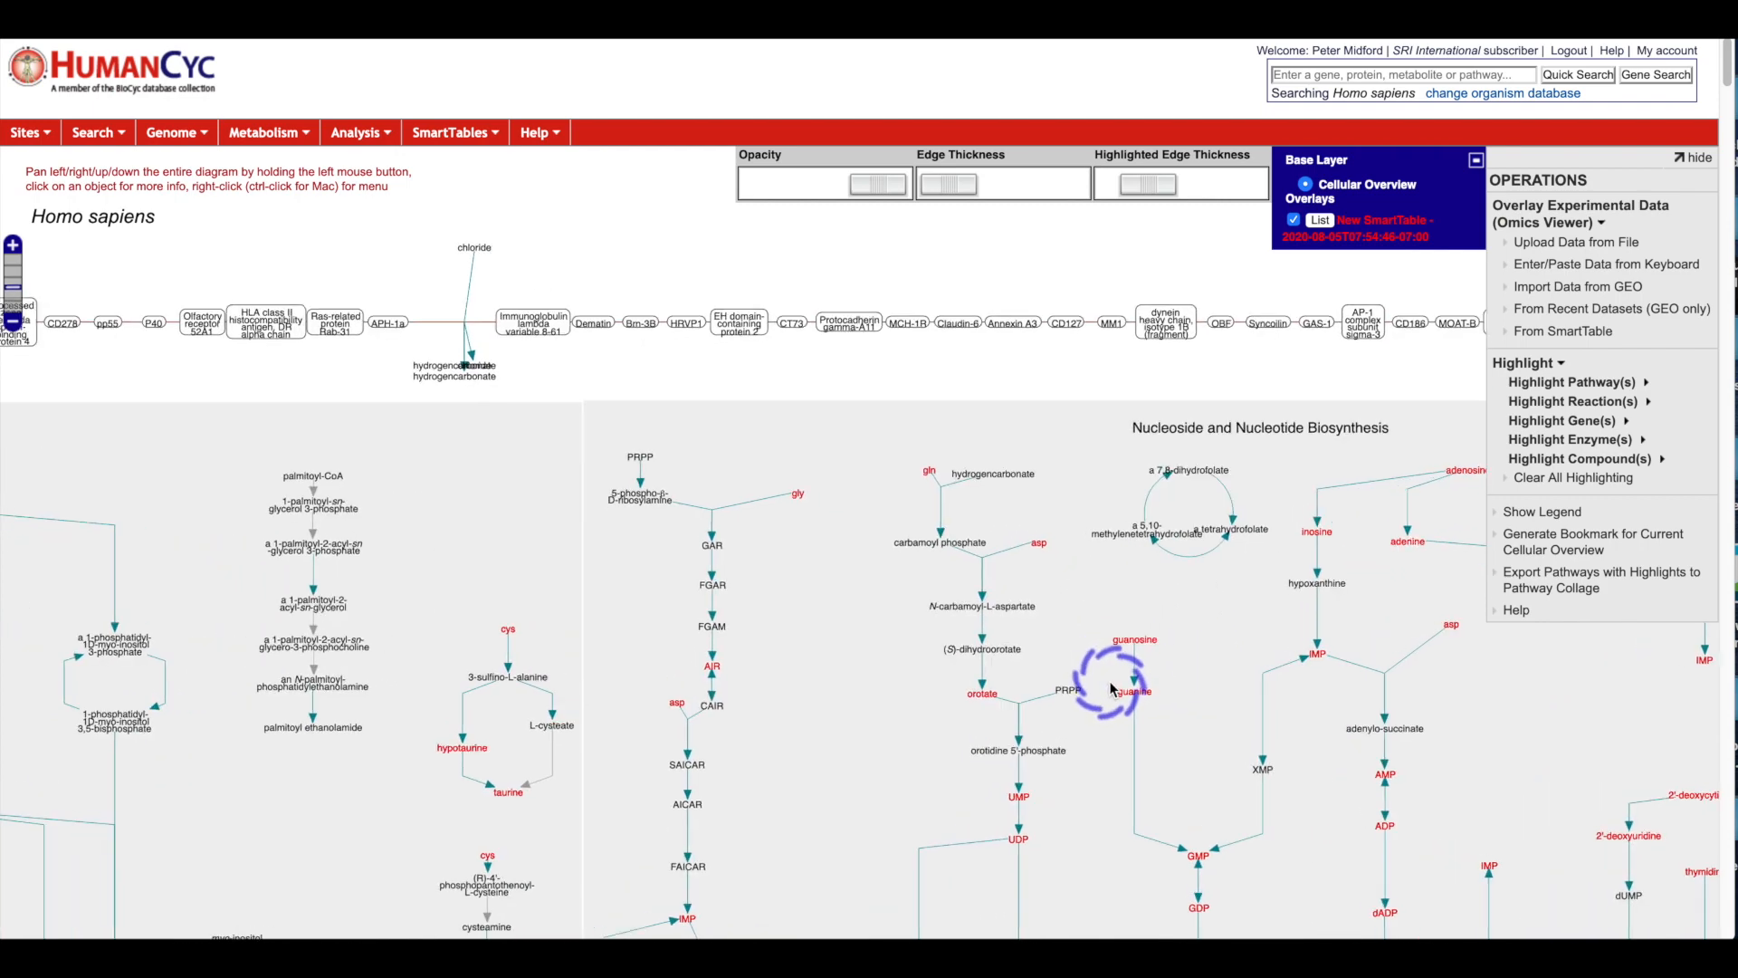
pyautogui.scroll(2, 1111, 688)
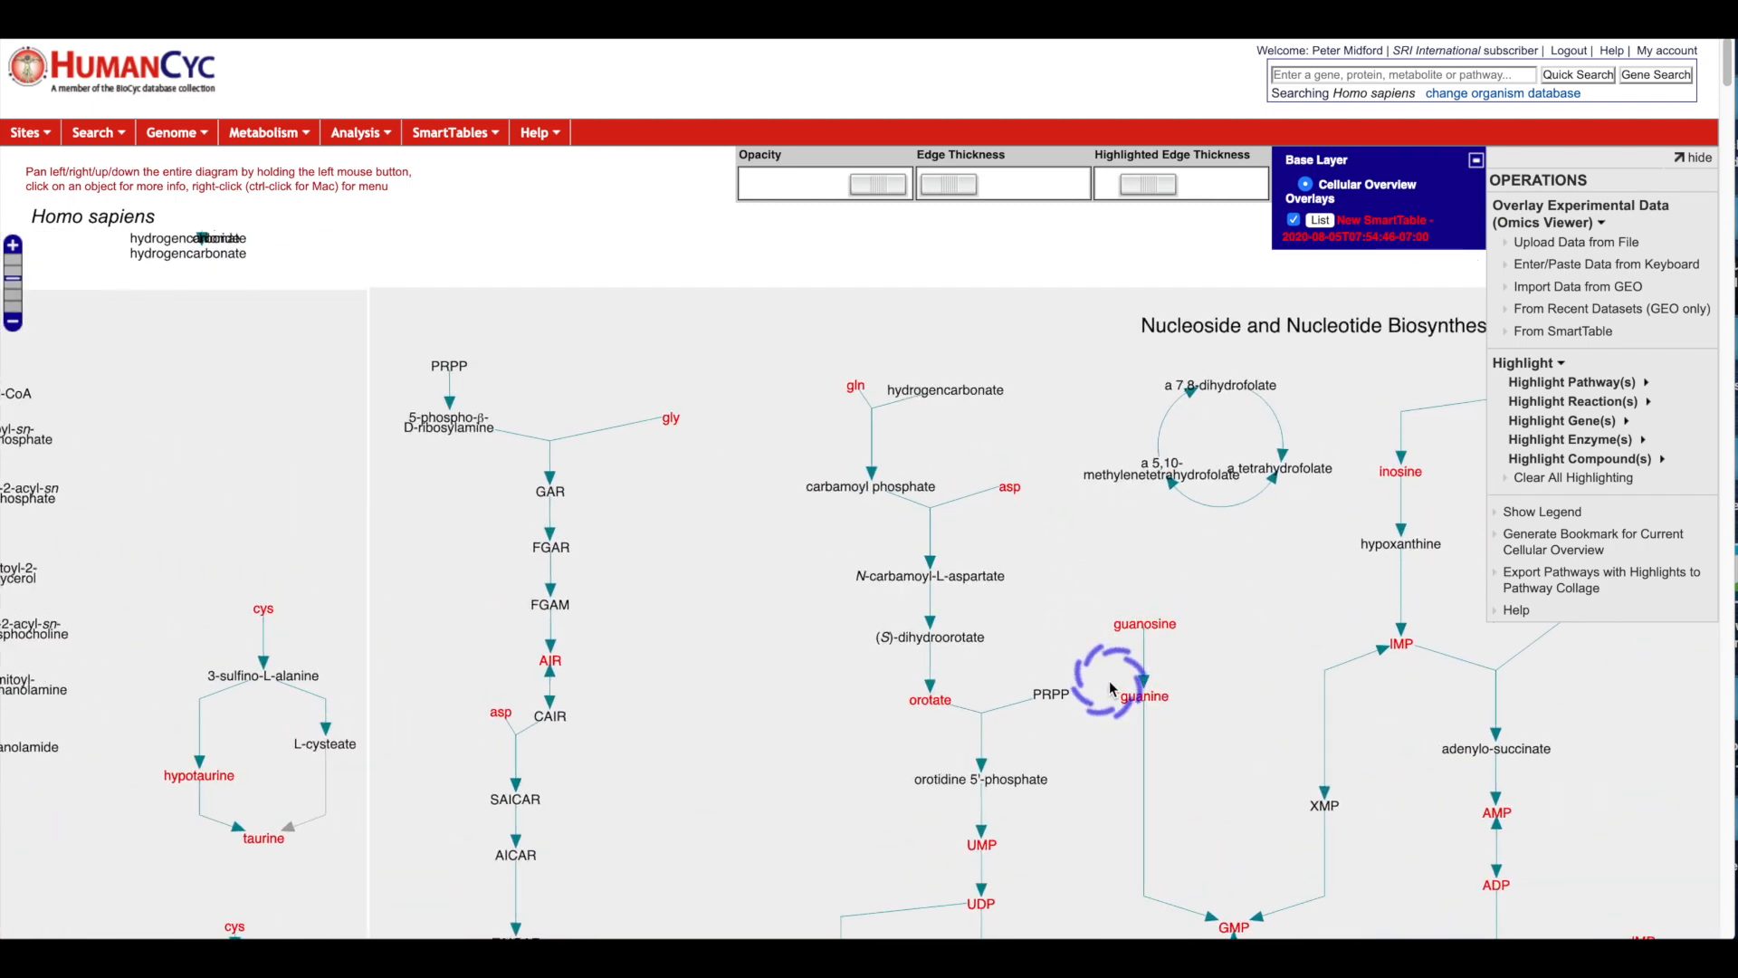
pyautogui.scroll(1, 1112, 688)
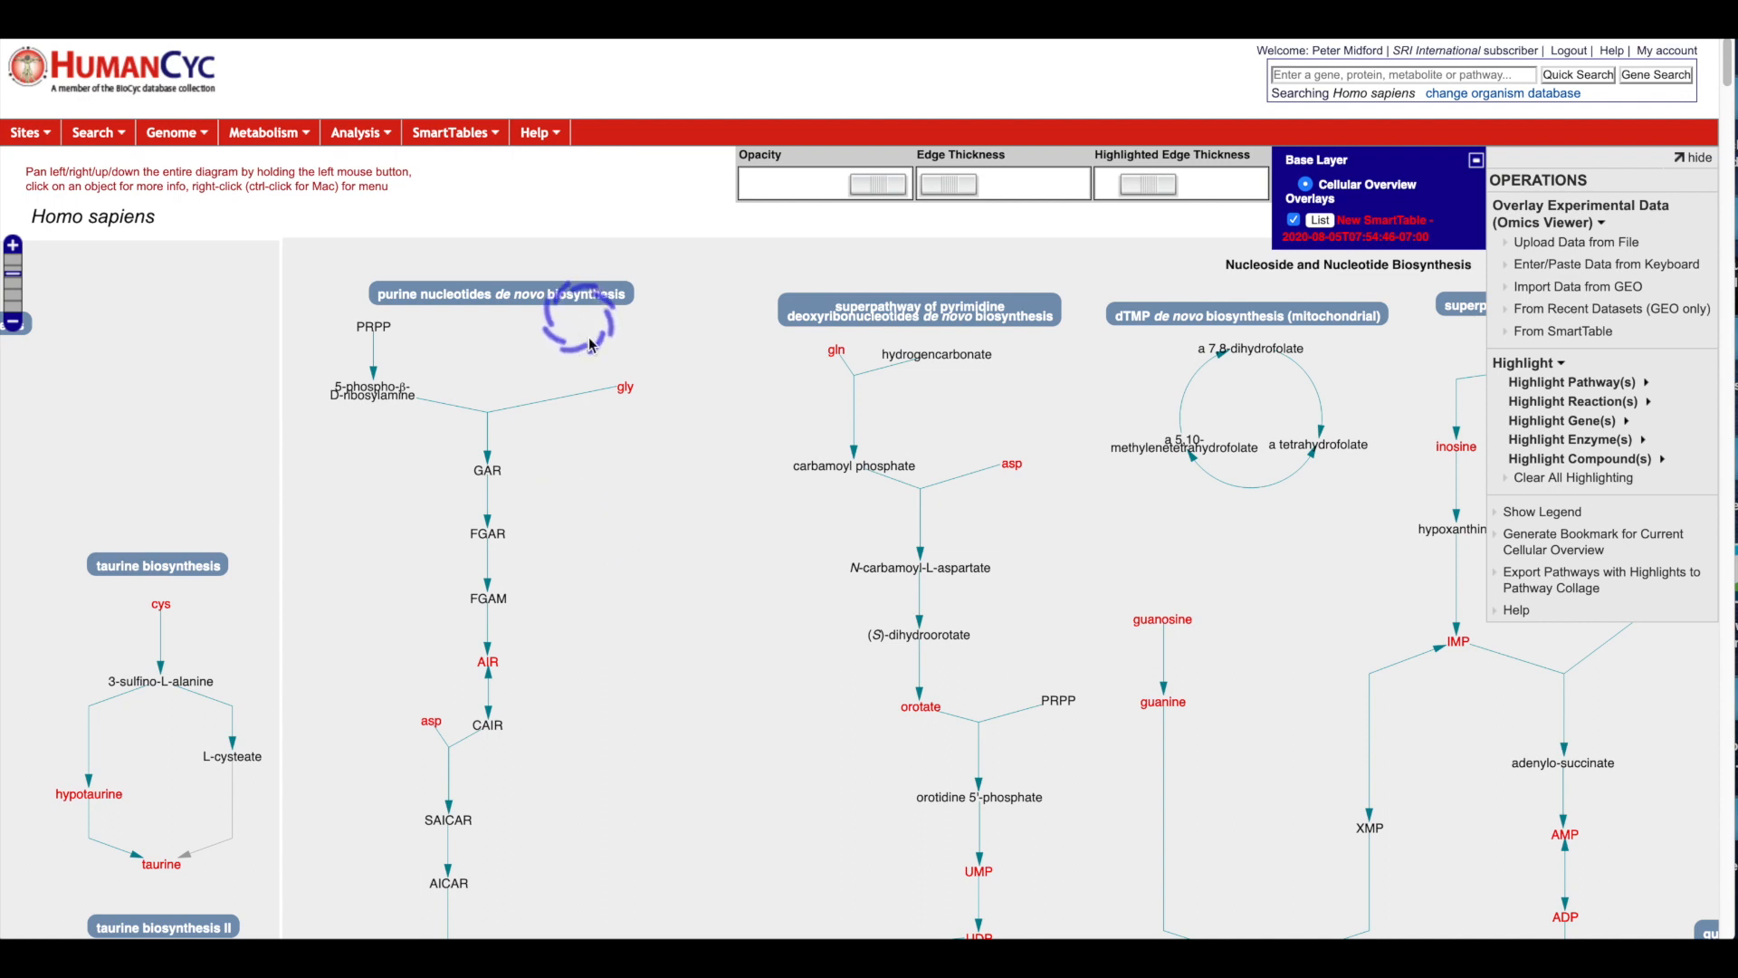
# - Keep the information pop-up for the GAR compound open and place it beside the purine nucleotides de novo biosynthesis pathway
pyautogui.moveTo(495, 472)
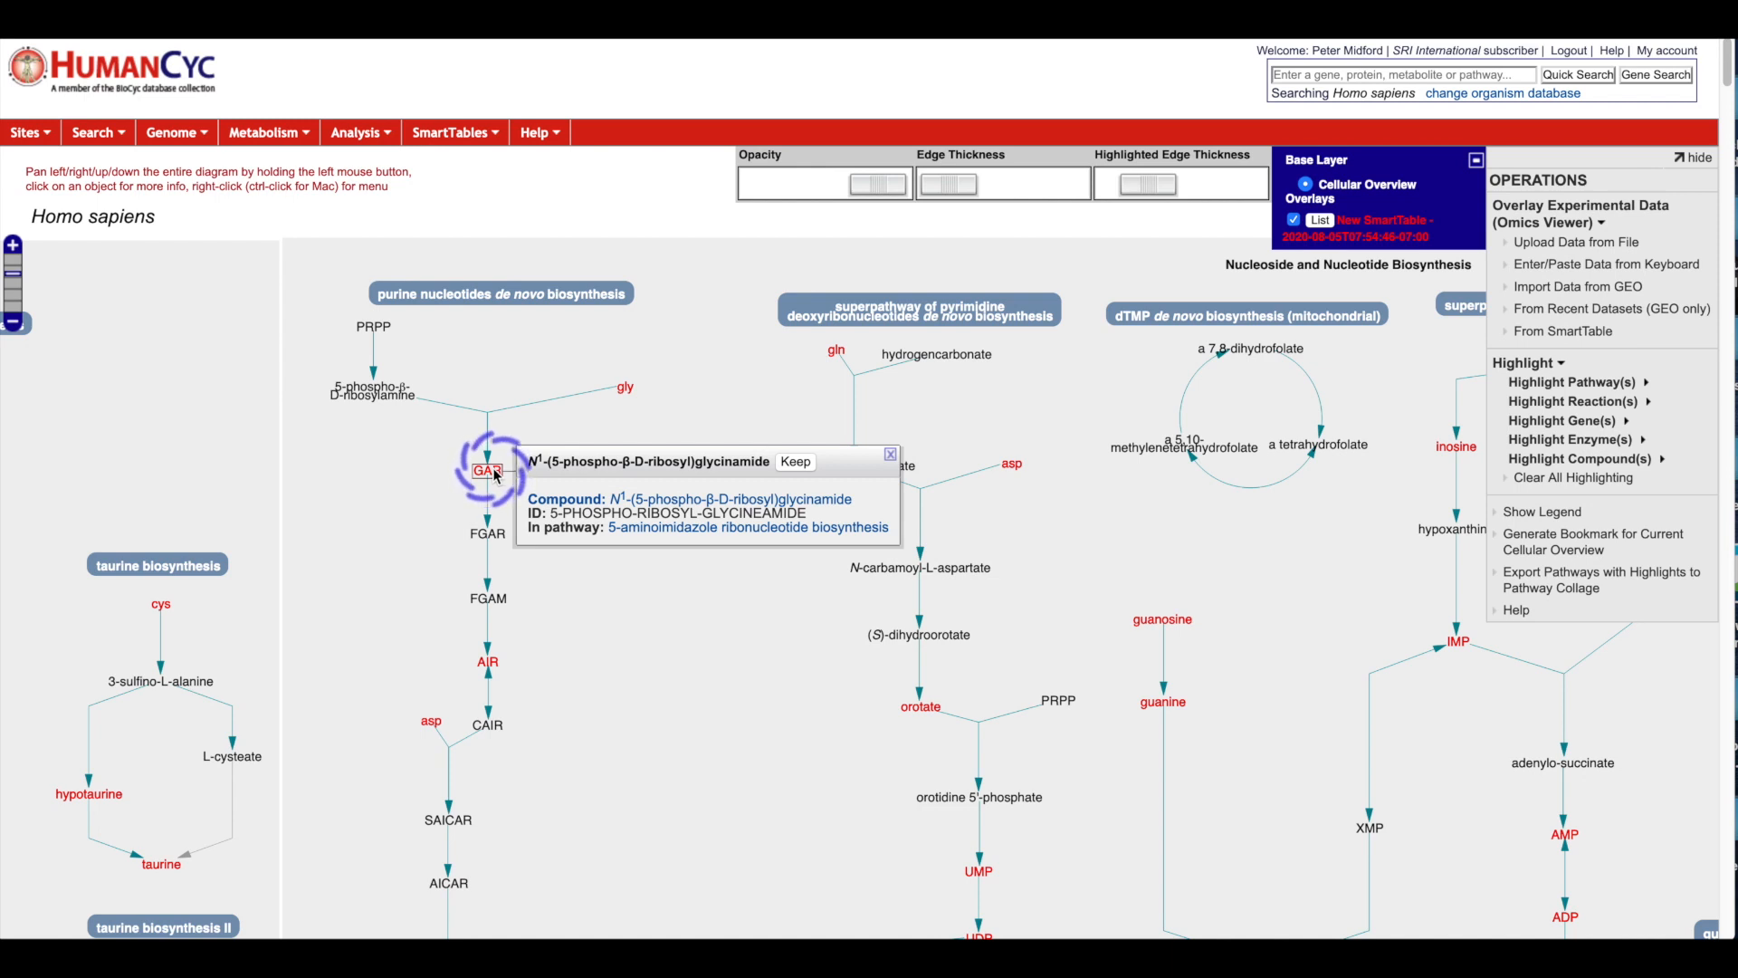
pyautogui.click(797, 462)
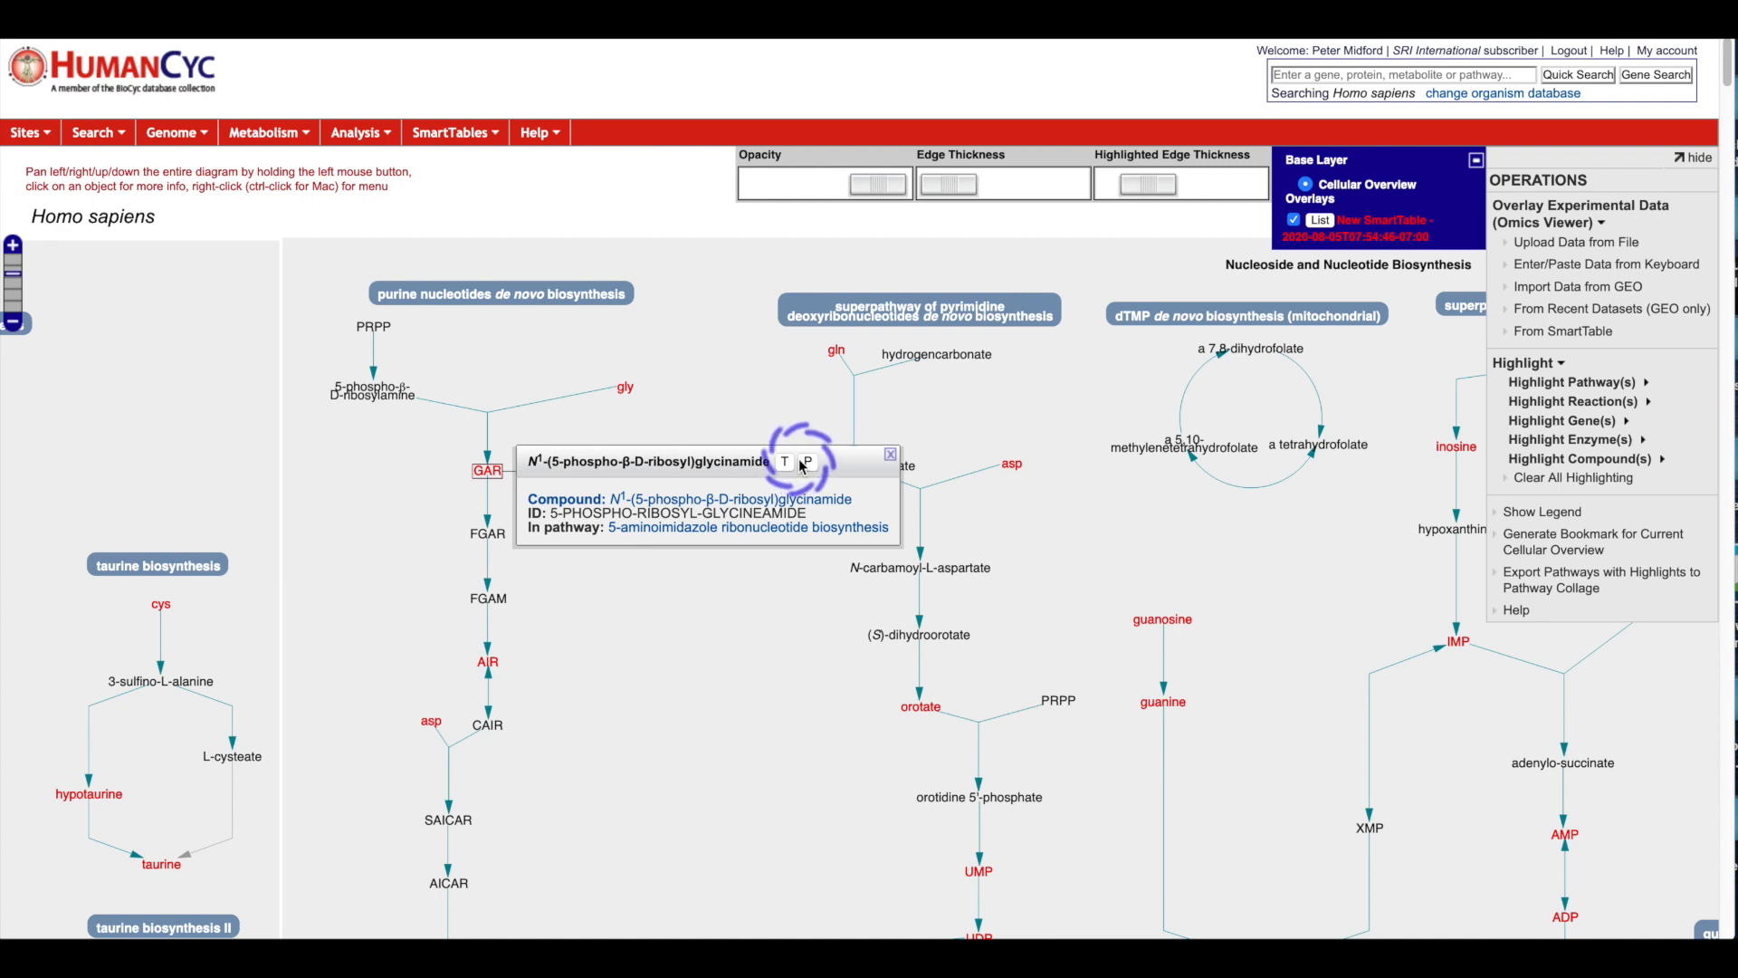
pyautogui.moveTo(732, 463); pyautogui.dragTo(911, 504)
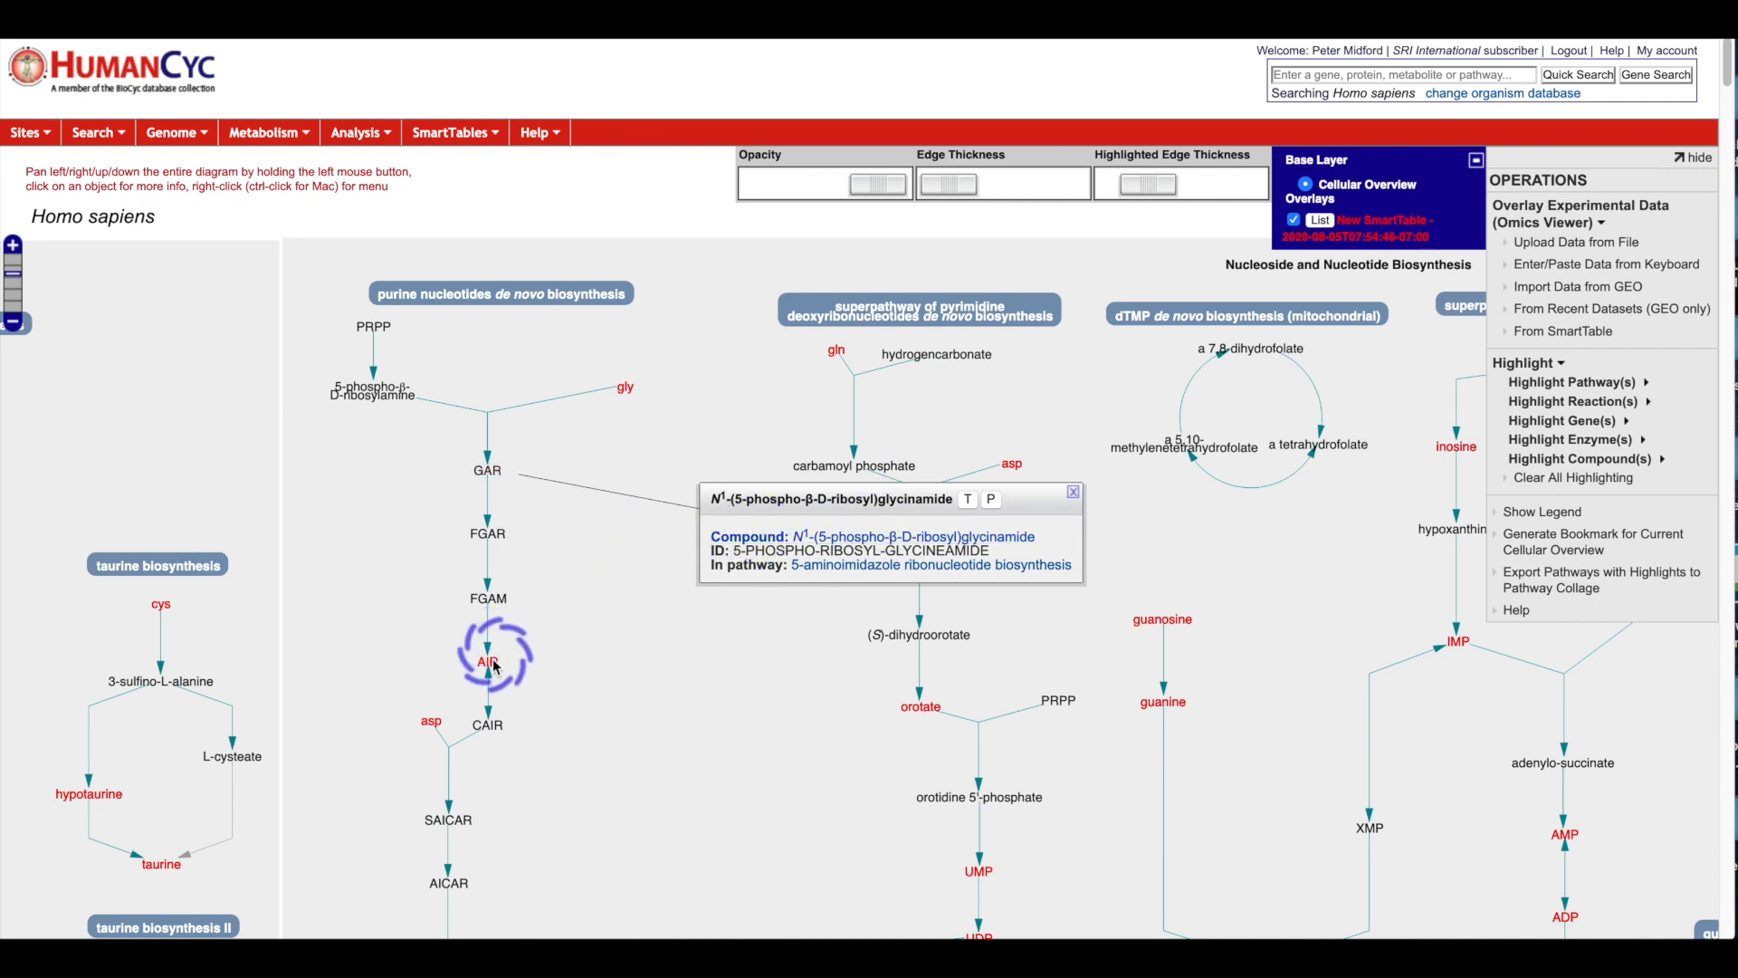
# - Keep the pop-up for the FGAR to FGAM reaction open below the GAR pop-up and show only its enzyme
pyautogui.click(488, 580)
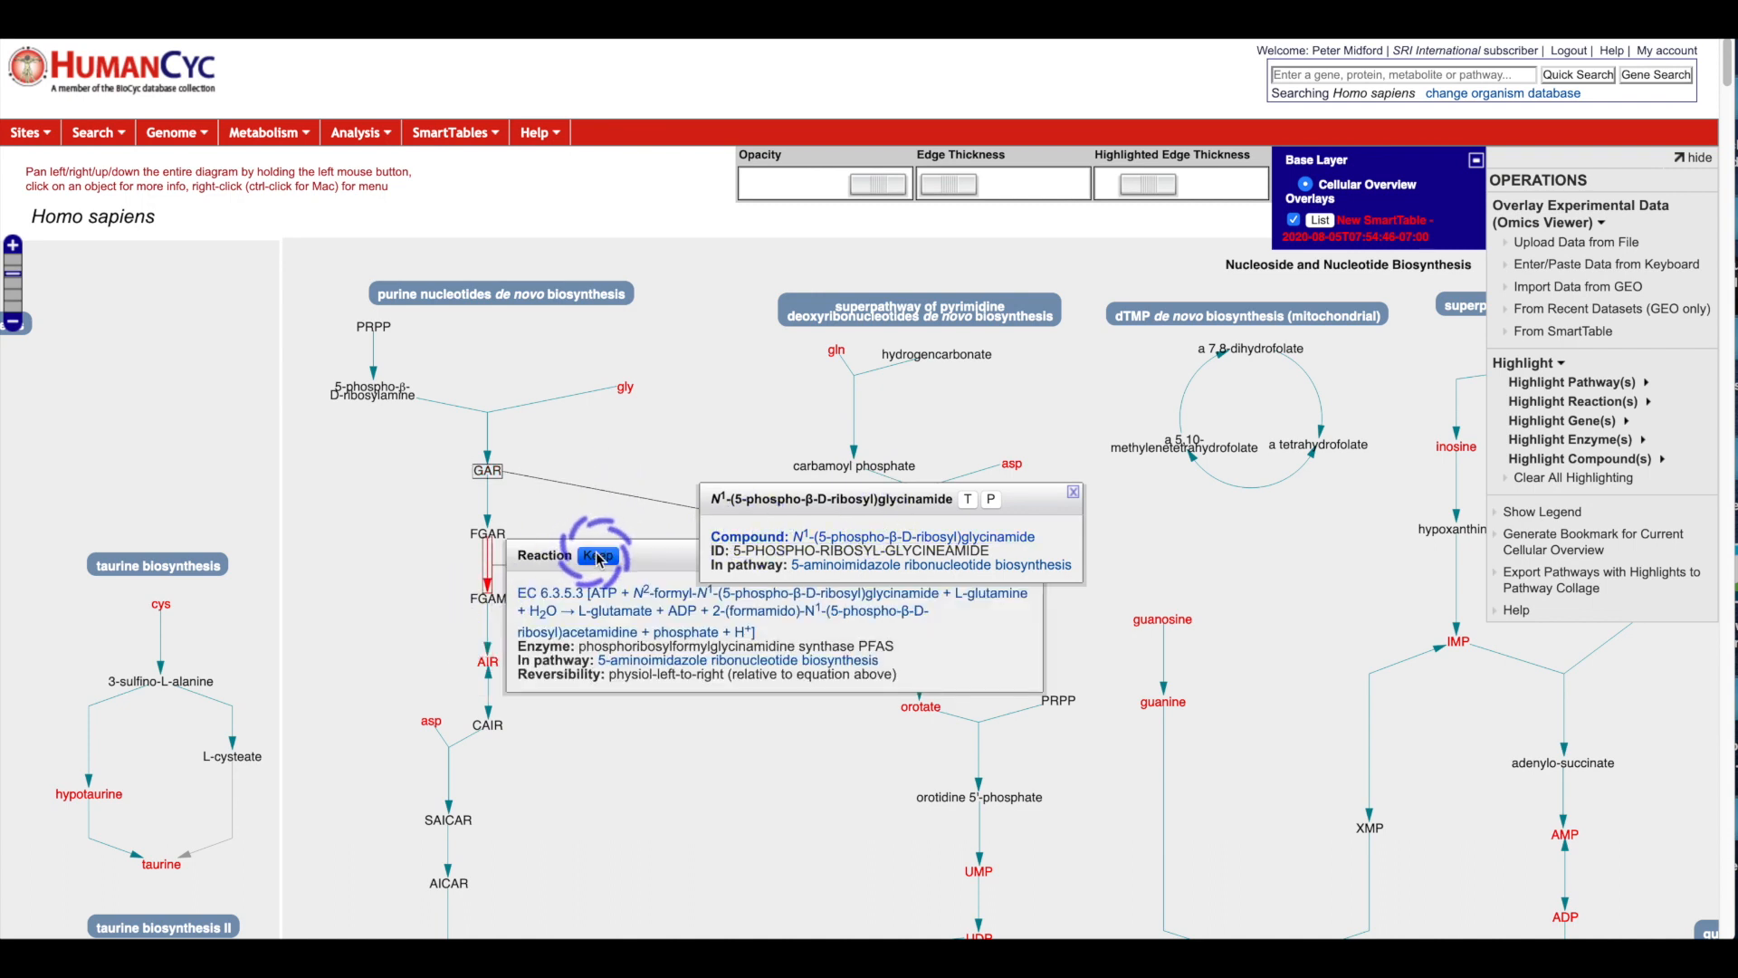
pyautogui.moveTo(667, 551); pyautogui.dragTo(751, 714)
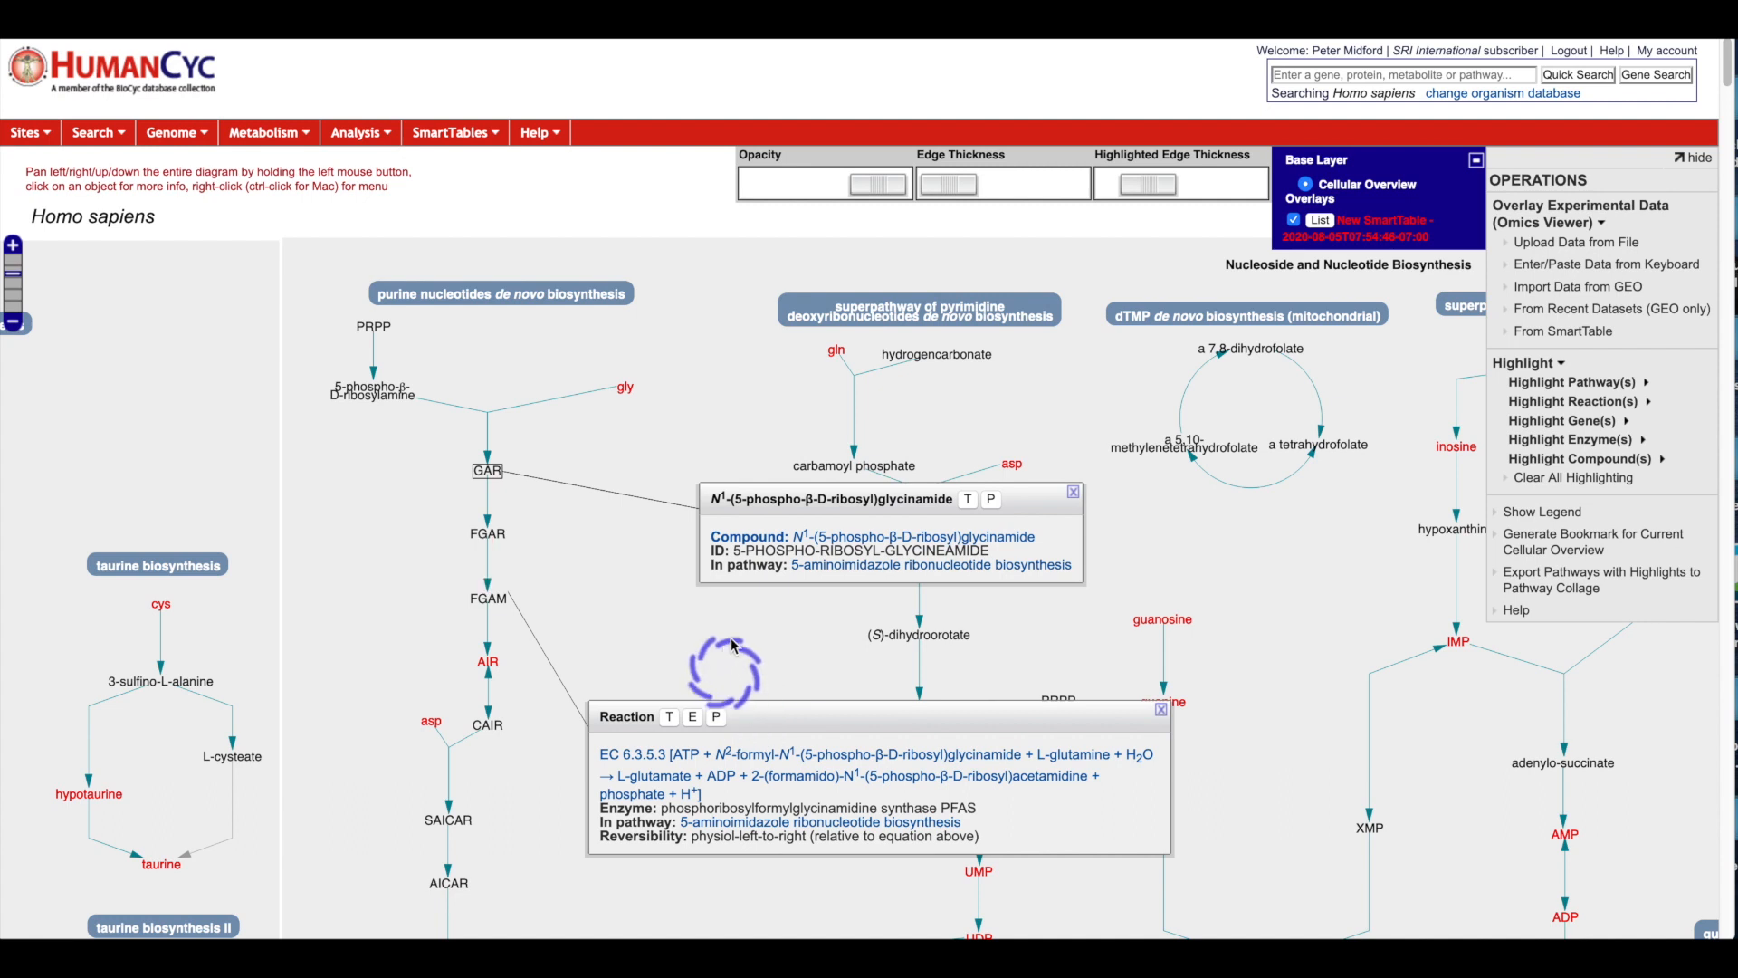
pyautogui.click(693, 717)
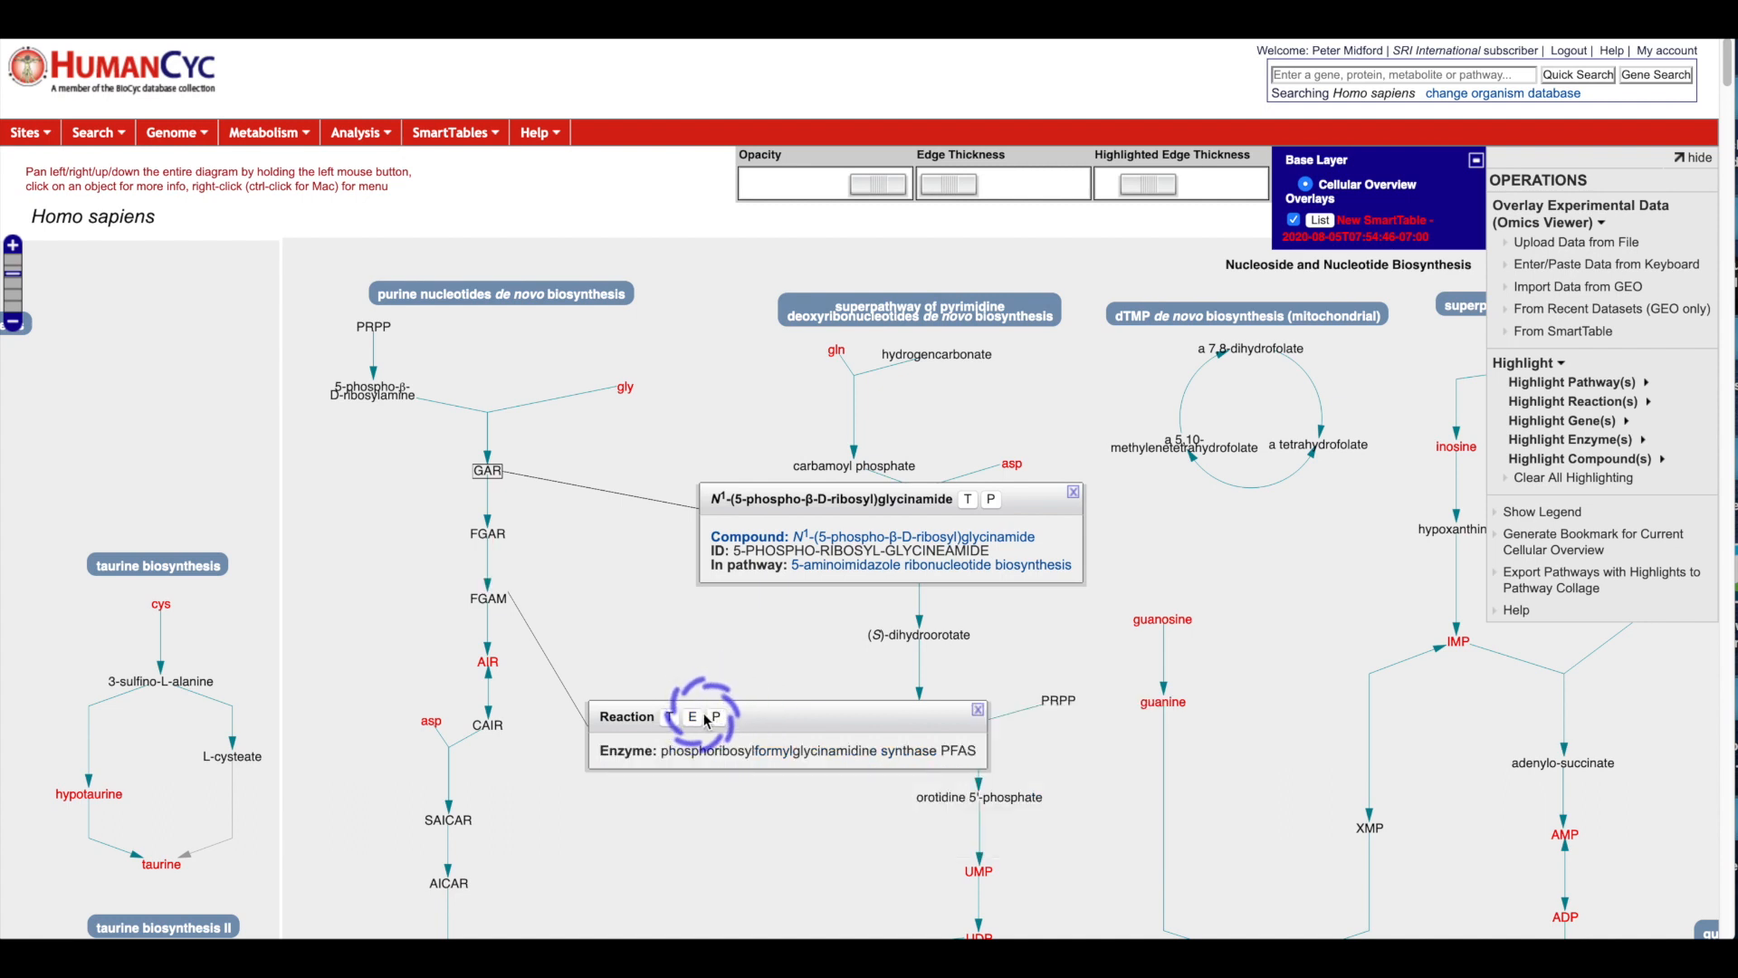
# - Switch the reaction pop-up to show only its equation and reduce the GAR pop-up to only the compound name
pyautogui.click(695, 716)
pyautogui.click(672, 718)
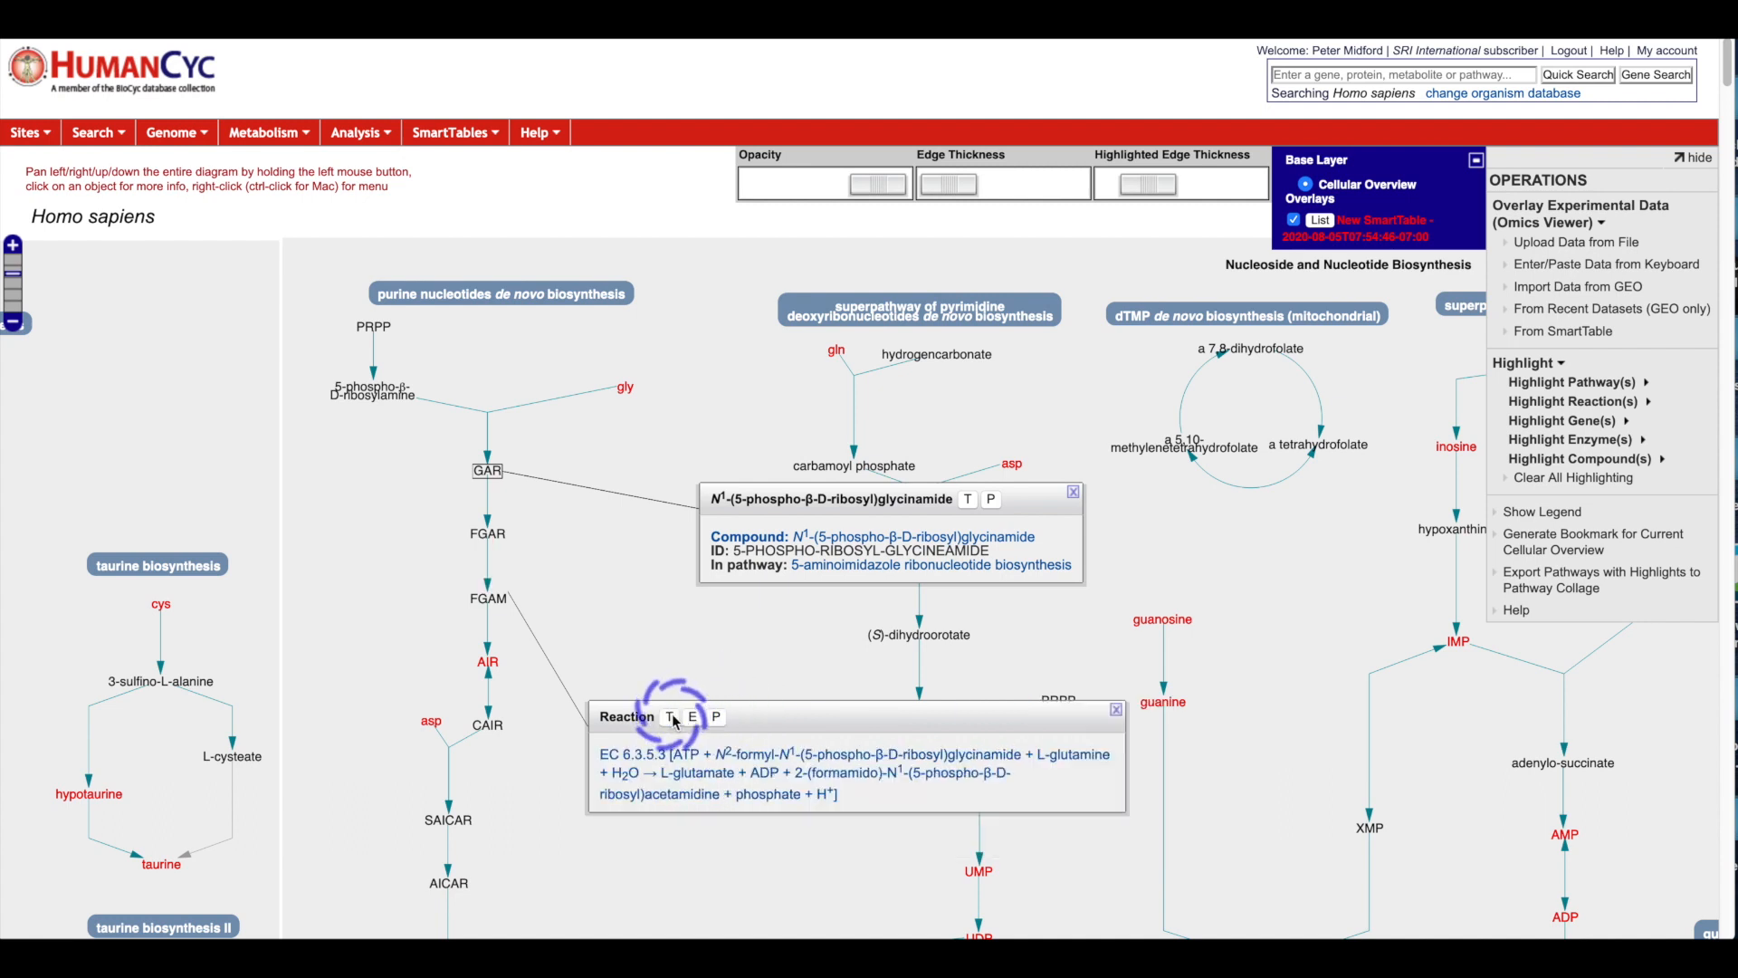
pyautogui.click(968, 510)
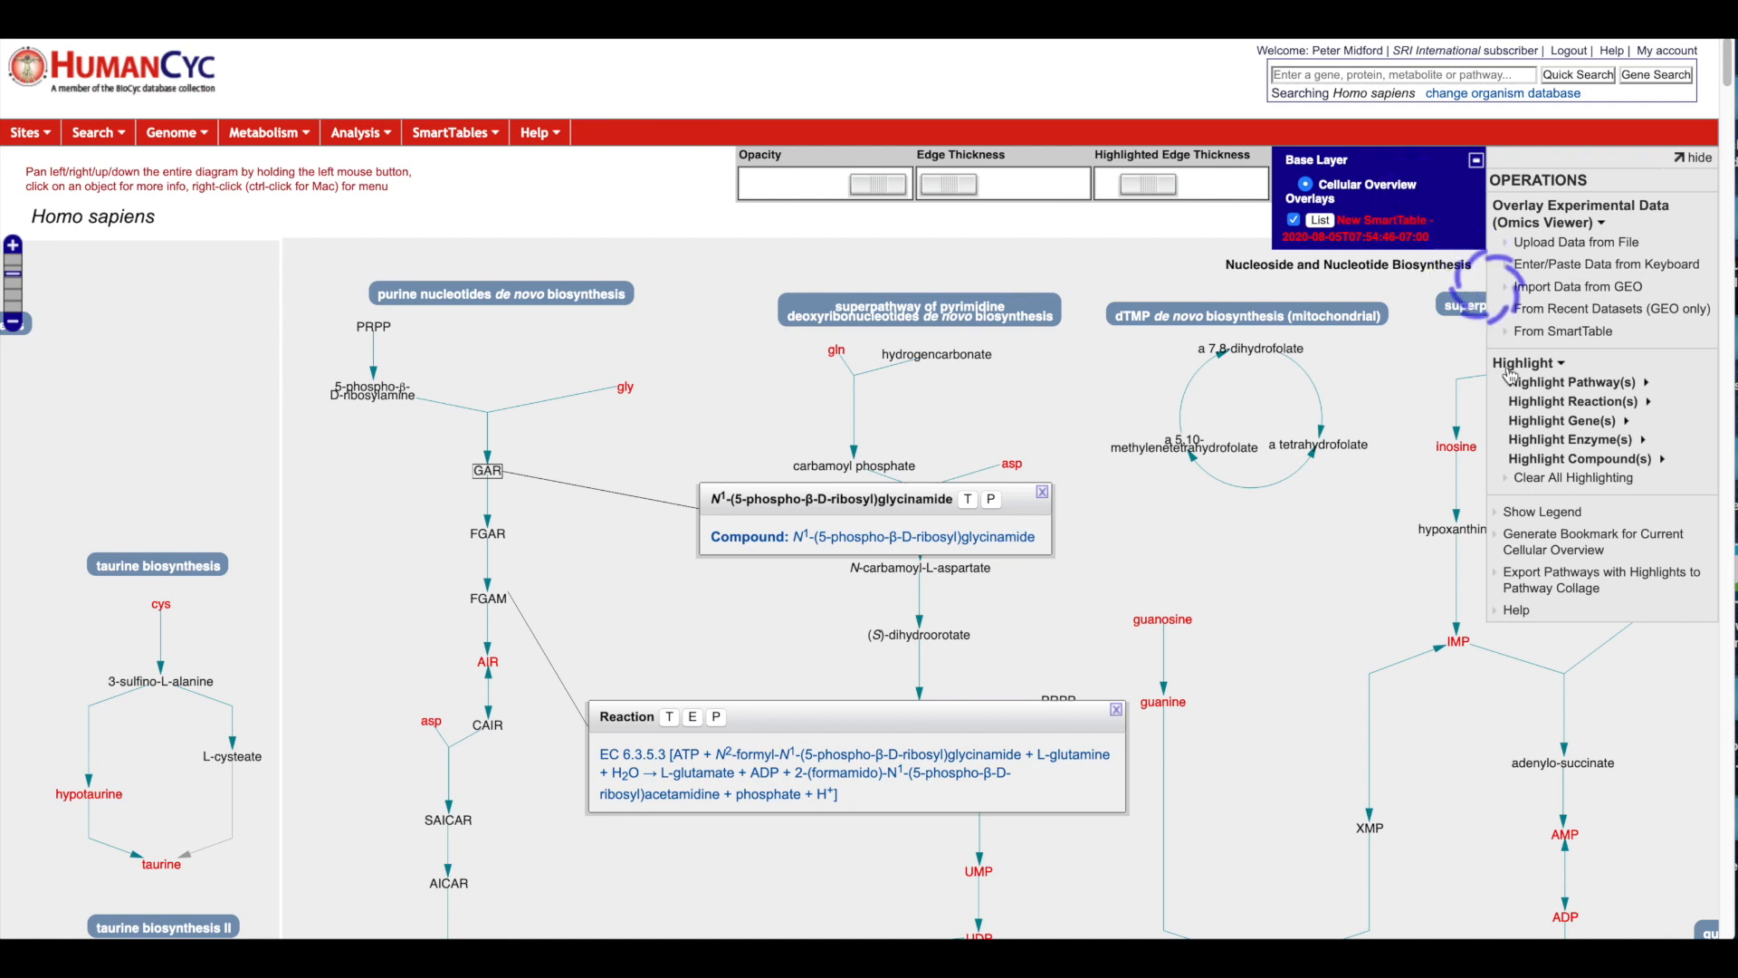
# - Clear all highlighting from the Cellular Overview and return to the SmartTable
pyautogui.click(1599, 480)
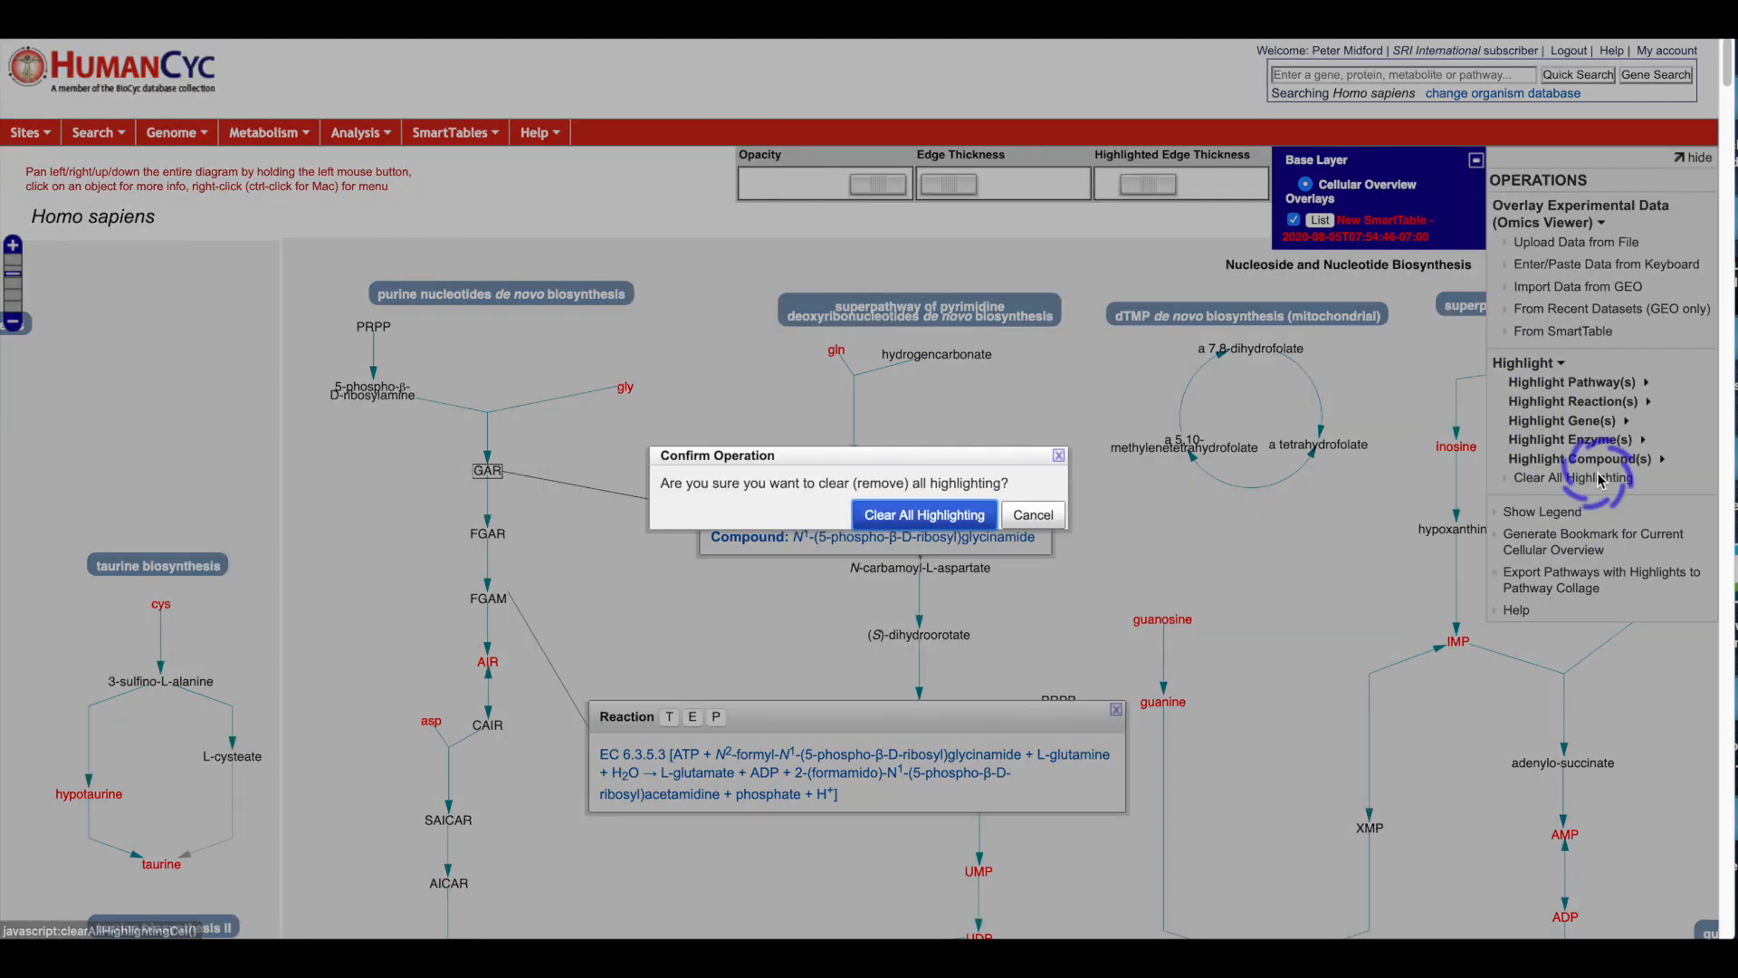
pyautogui.click(905, 527)
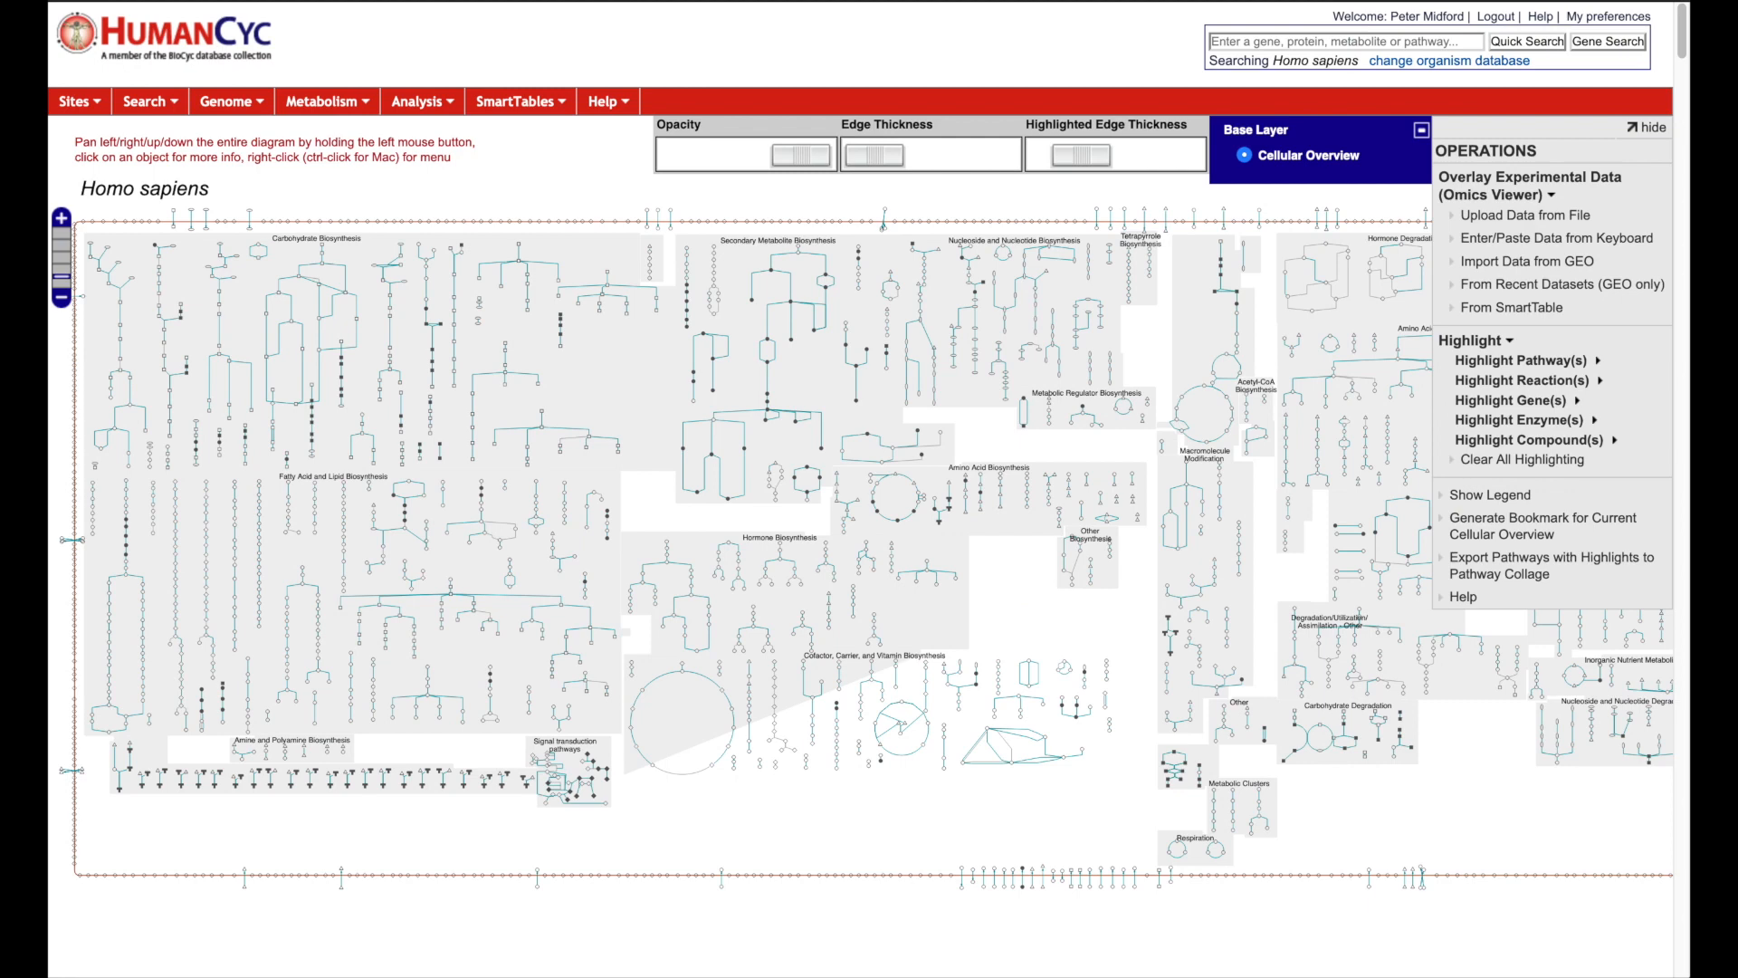
pyautogui.click(59, 5)
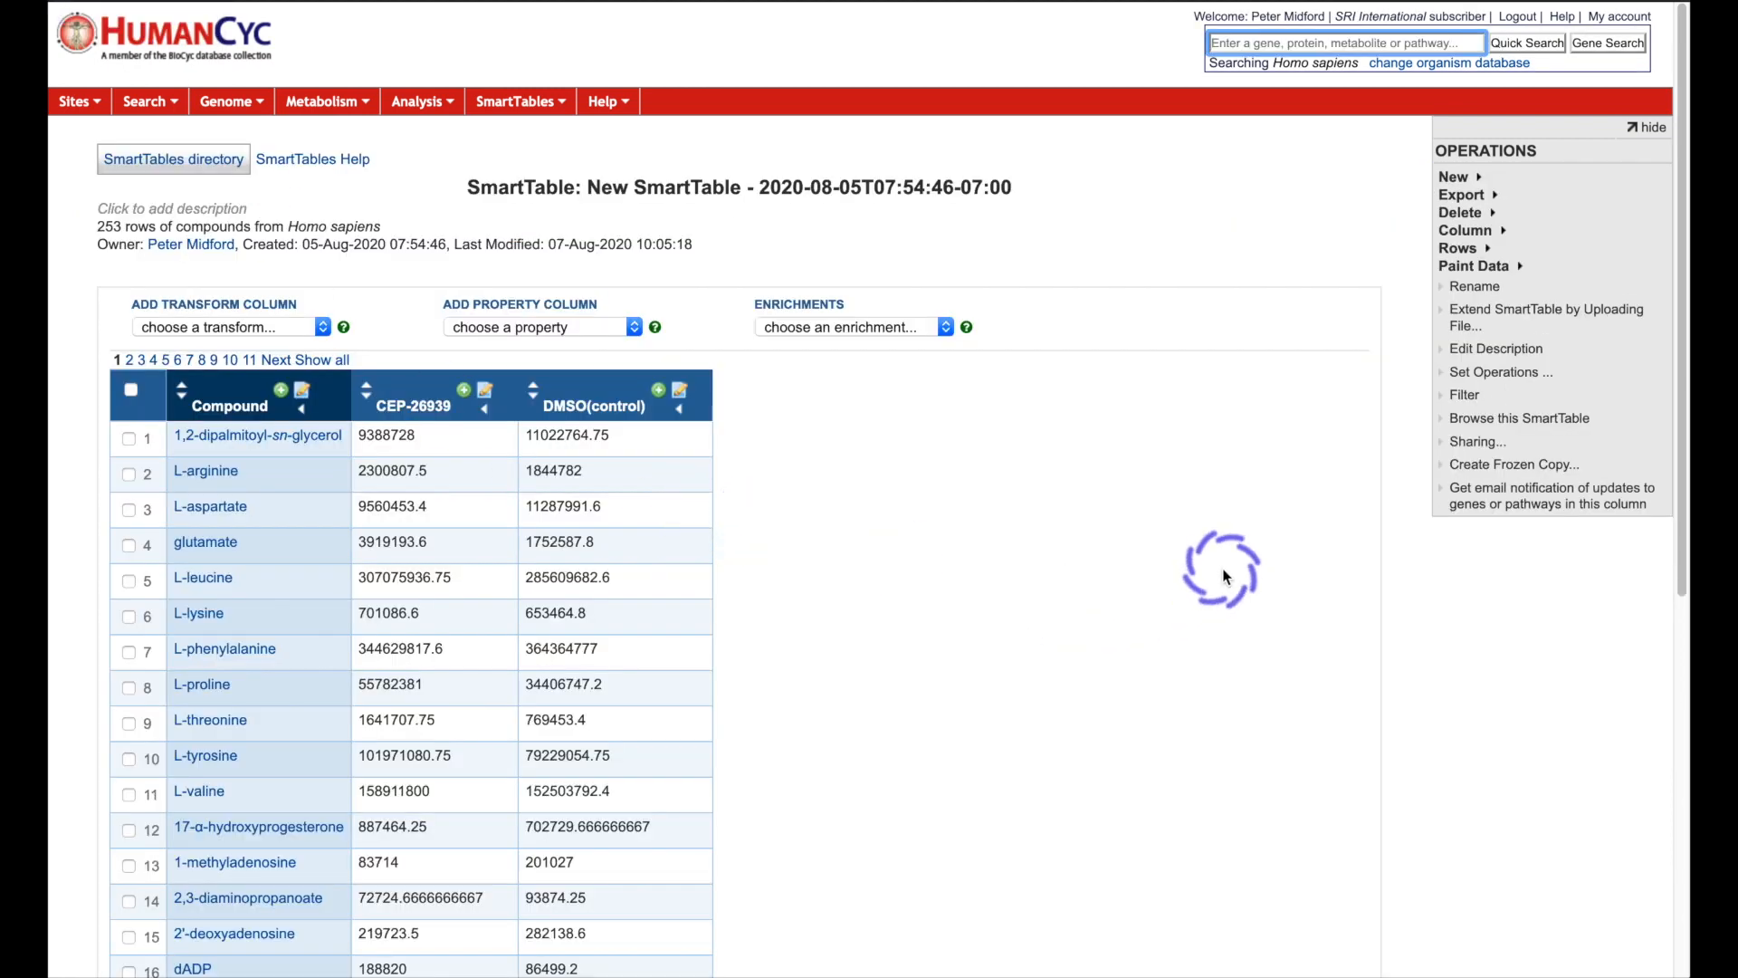
# - Paint the DMSO(control) column on the Cellular Overview Omics Viewer as absolute values on a linear or 1-centered scale, and dismiss the data report
pyautogui.click(1478, 265)
pyautogui.click(1530, 382)
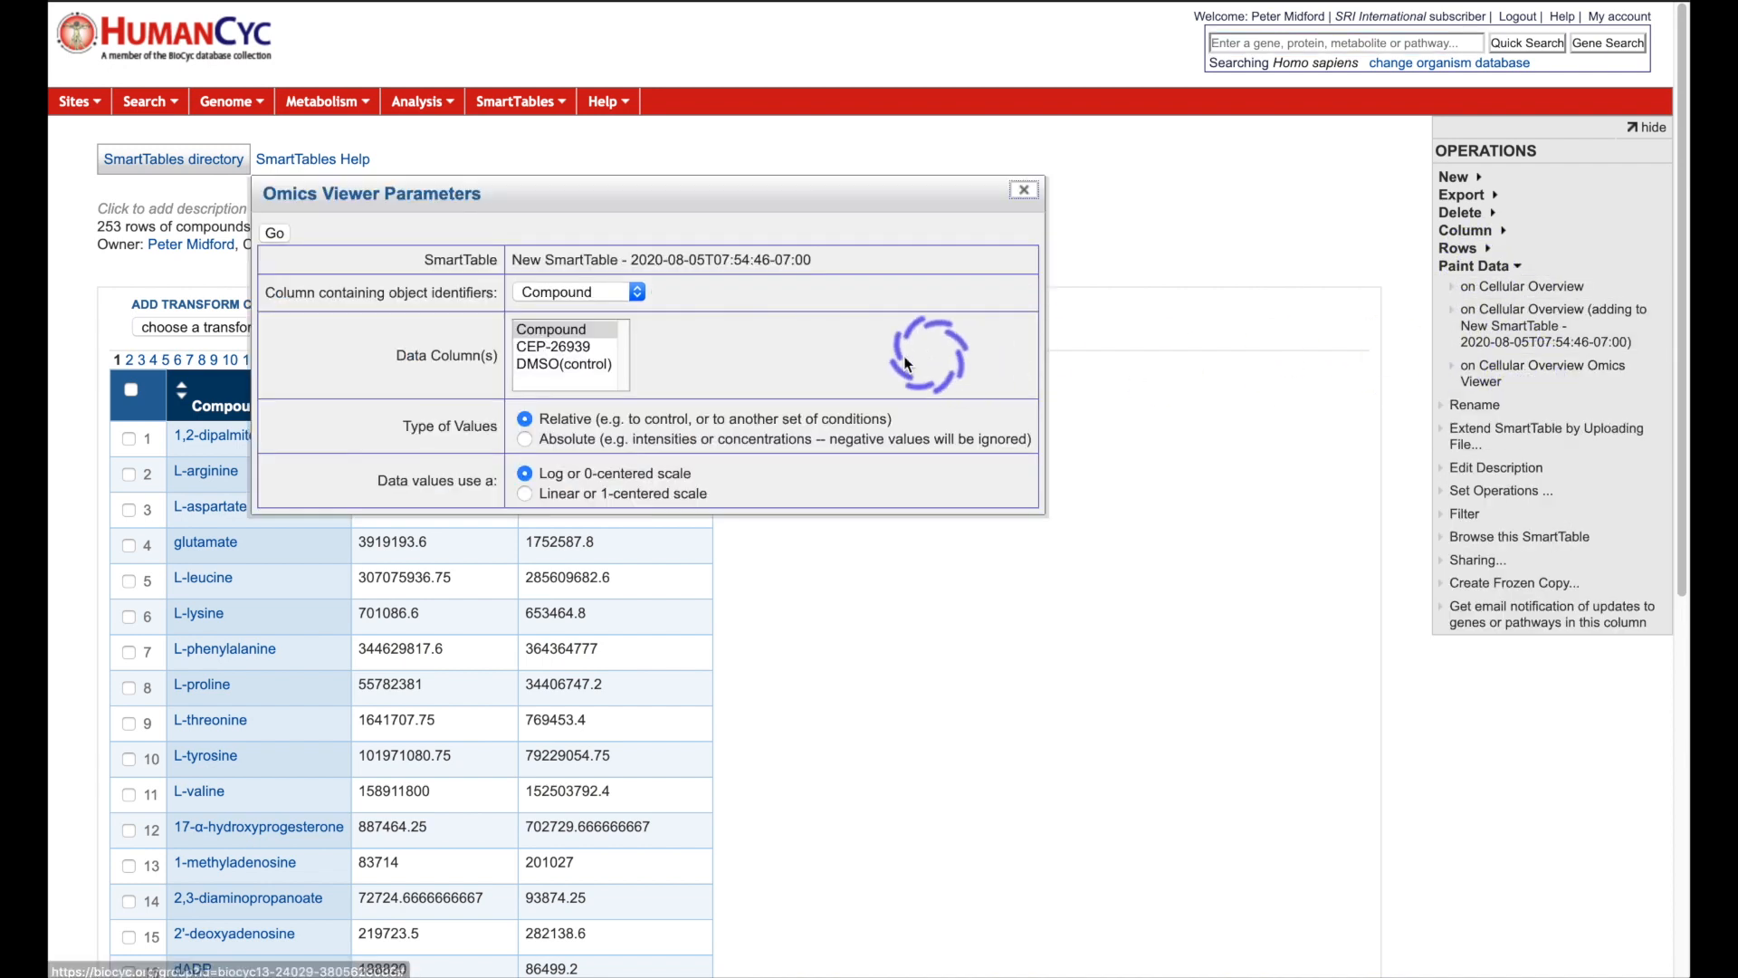
pyautogui.click(574, 366)
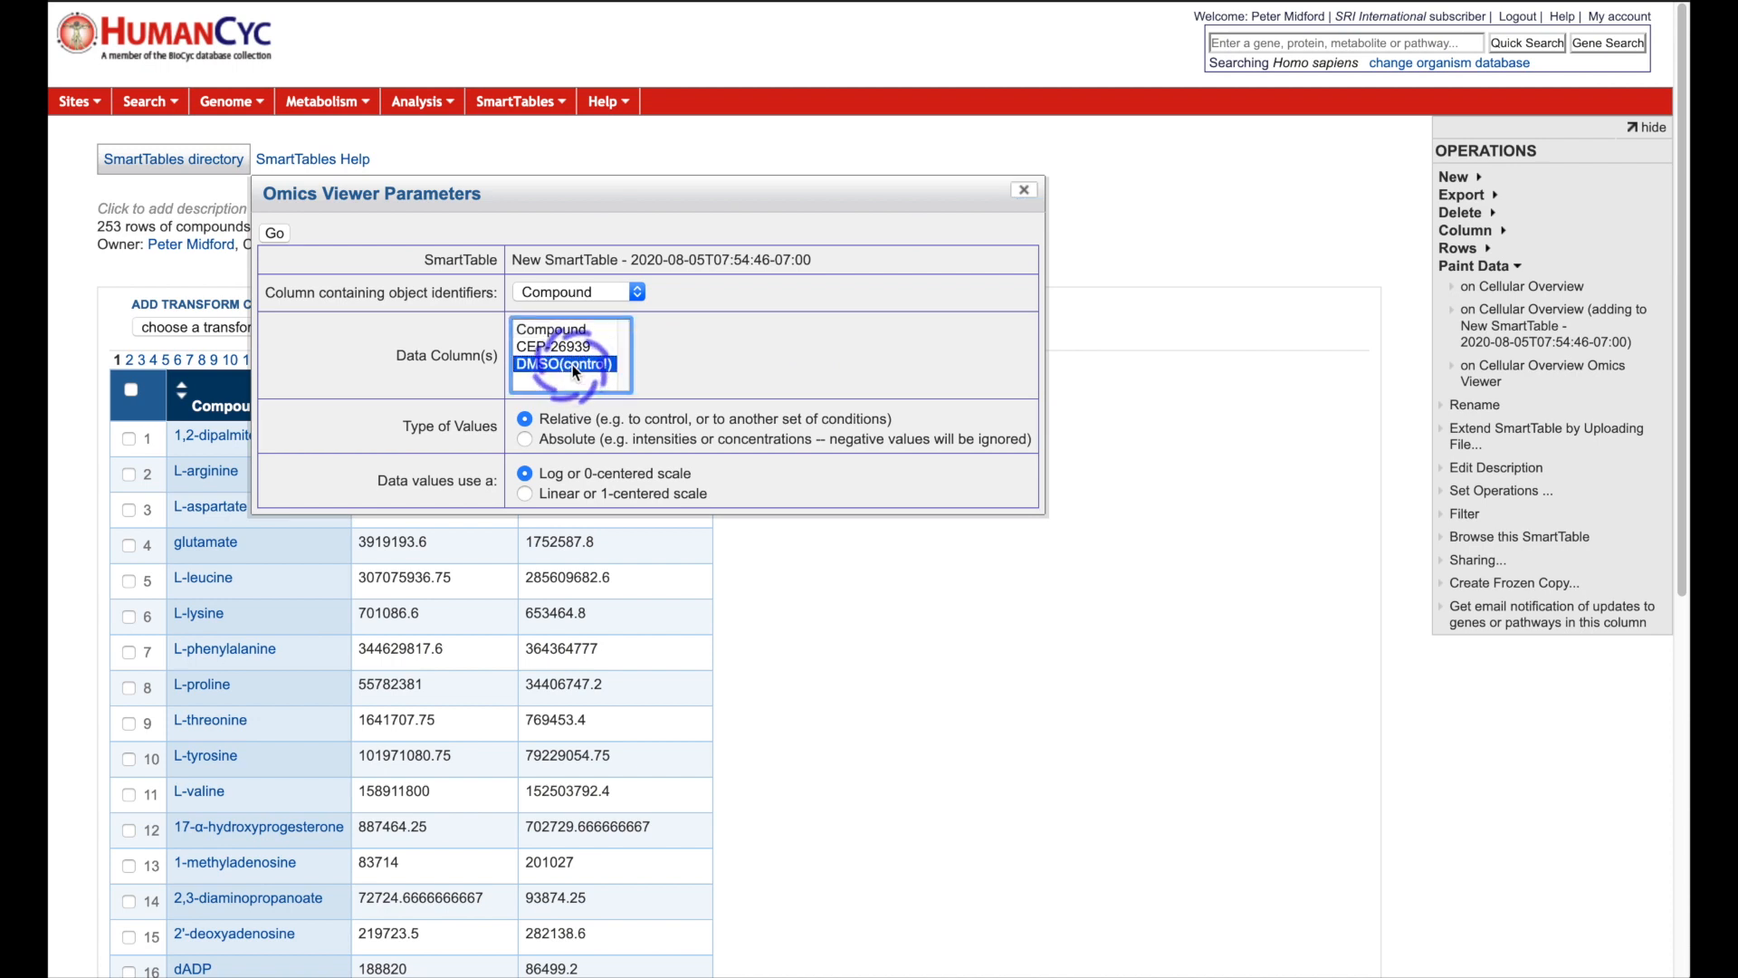
pyautogui.click(525, 440)
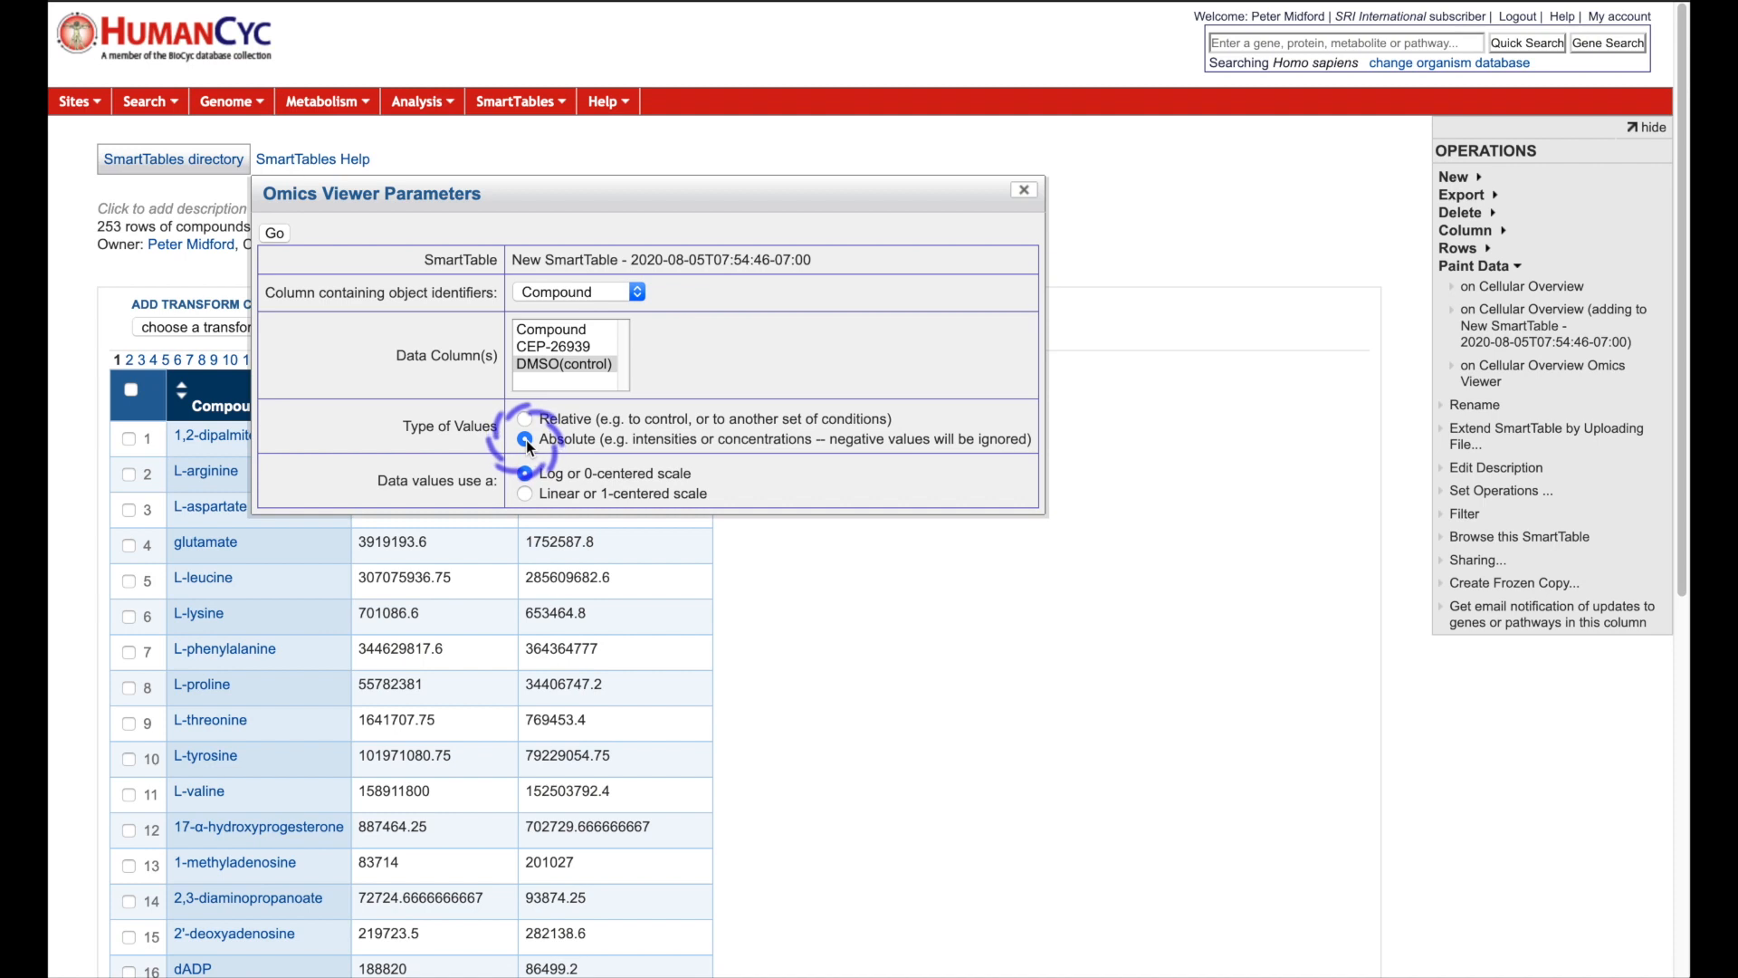
pyautogui.click(524, 494)
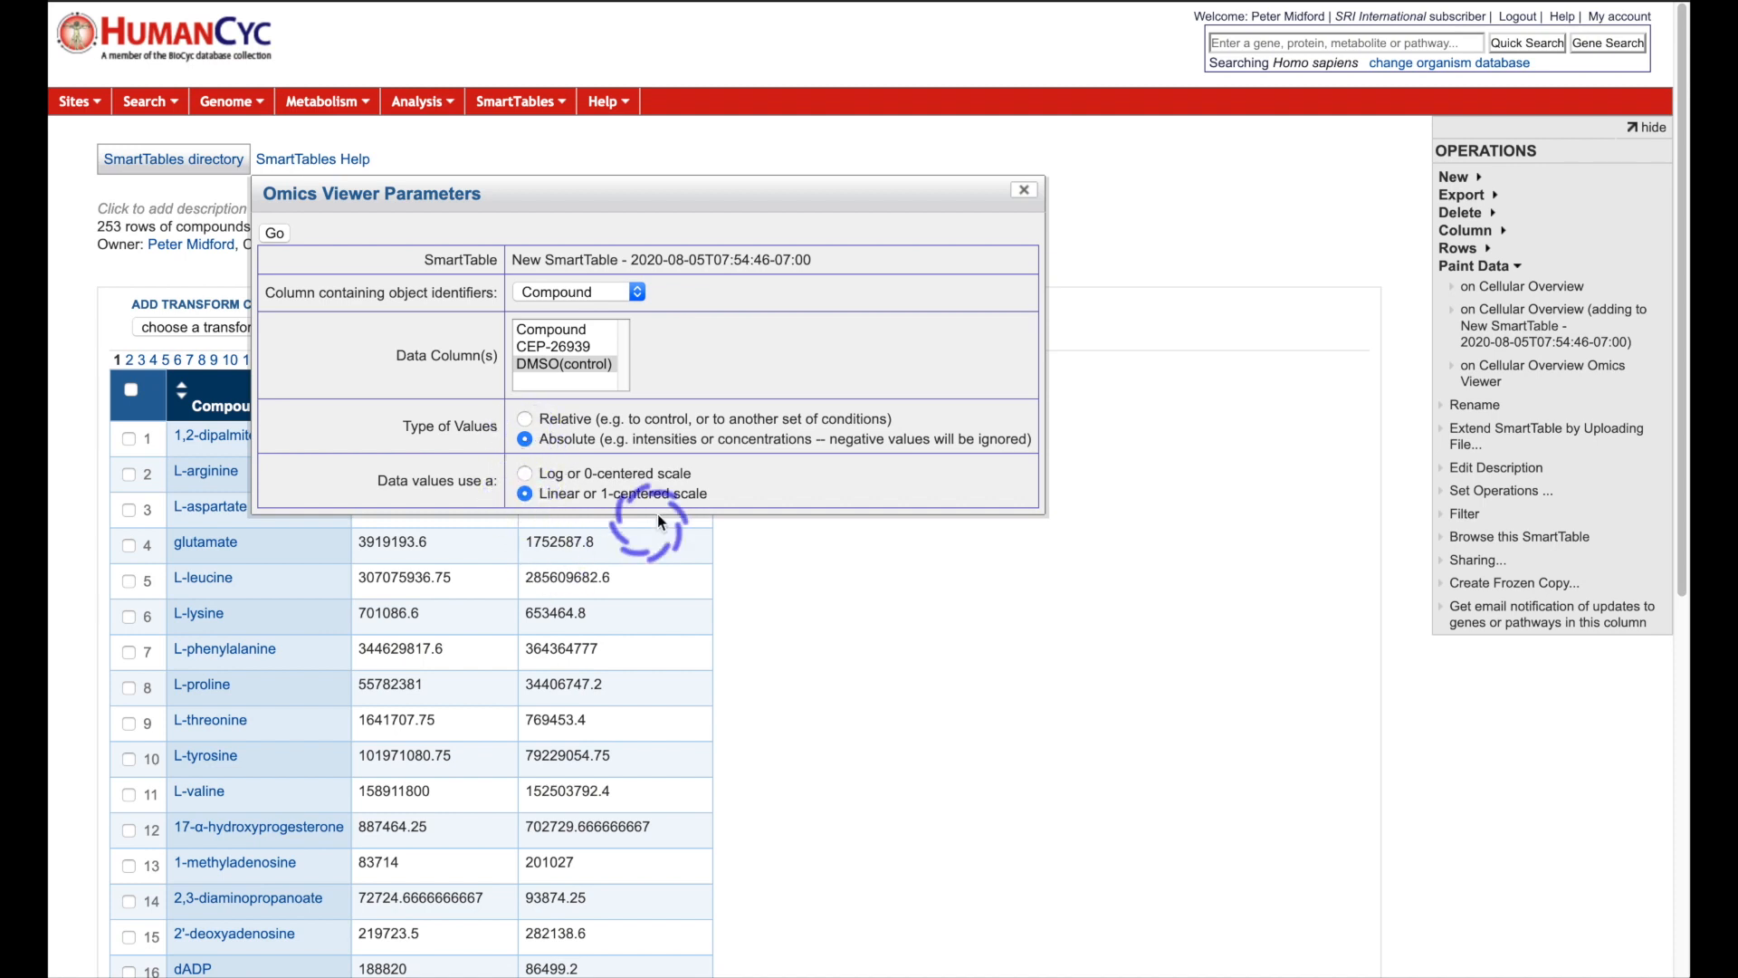
pyautogui.click(274, 234)
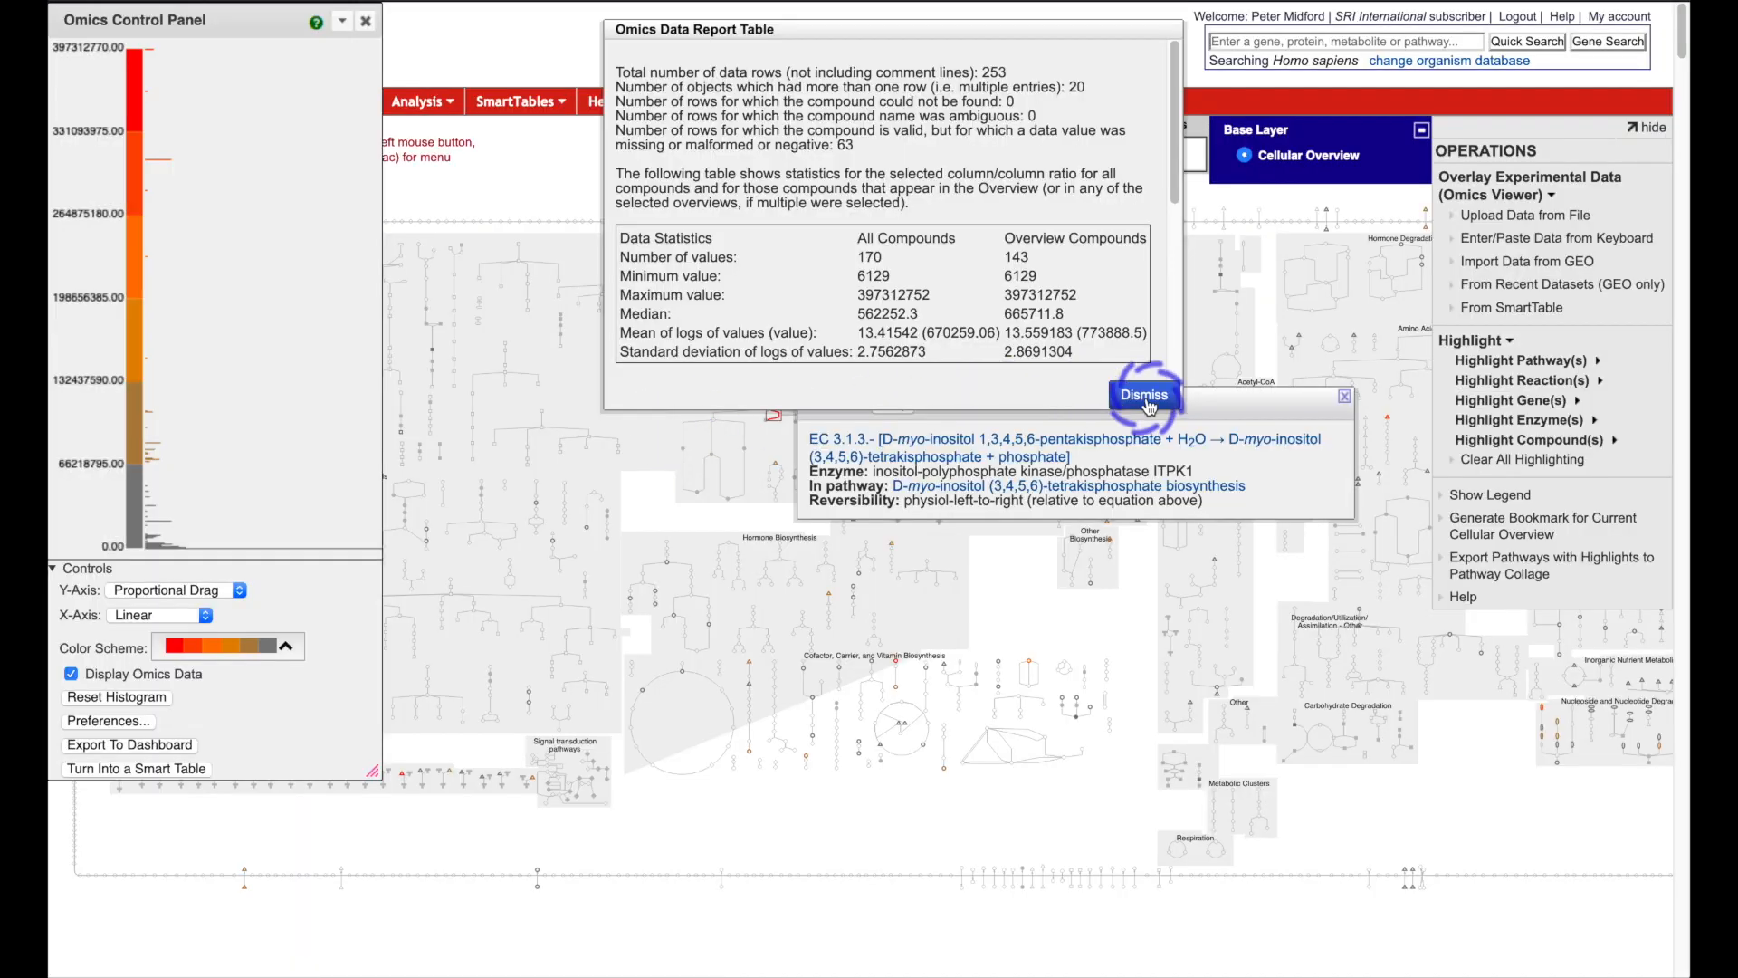
pyautogui.click(1146, 395)
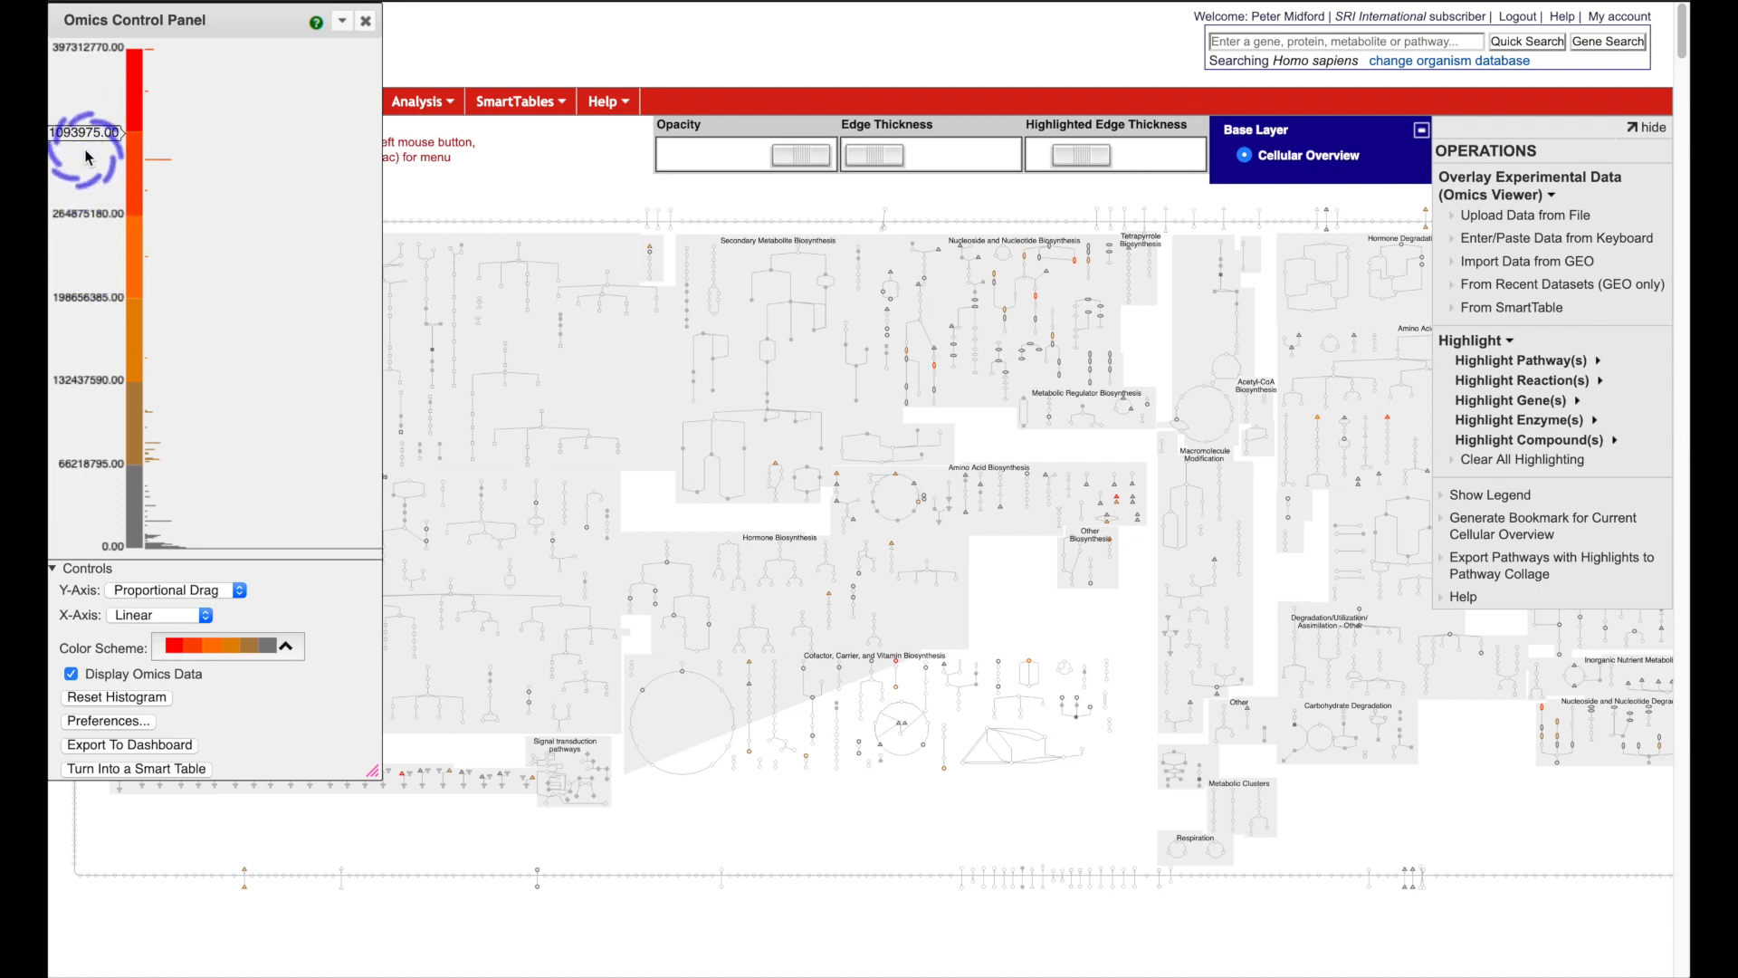
# - Lower the highest color threshold of the omics histogram to about 101301600 and examine the Nucleoside and Nucleotide Biosynthesis area
pyautogui.moveTo(86, 134); pyautogui.dragTo(82, 420)
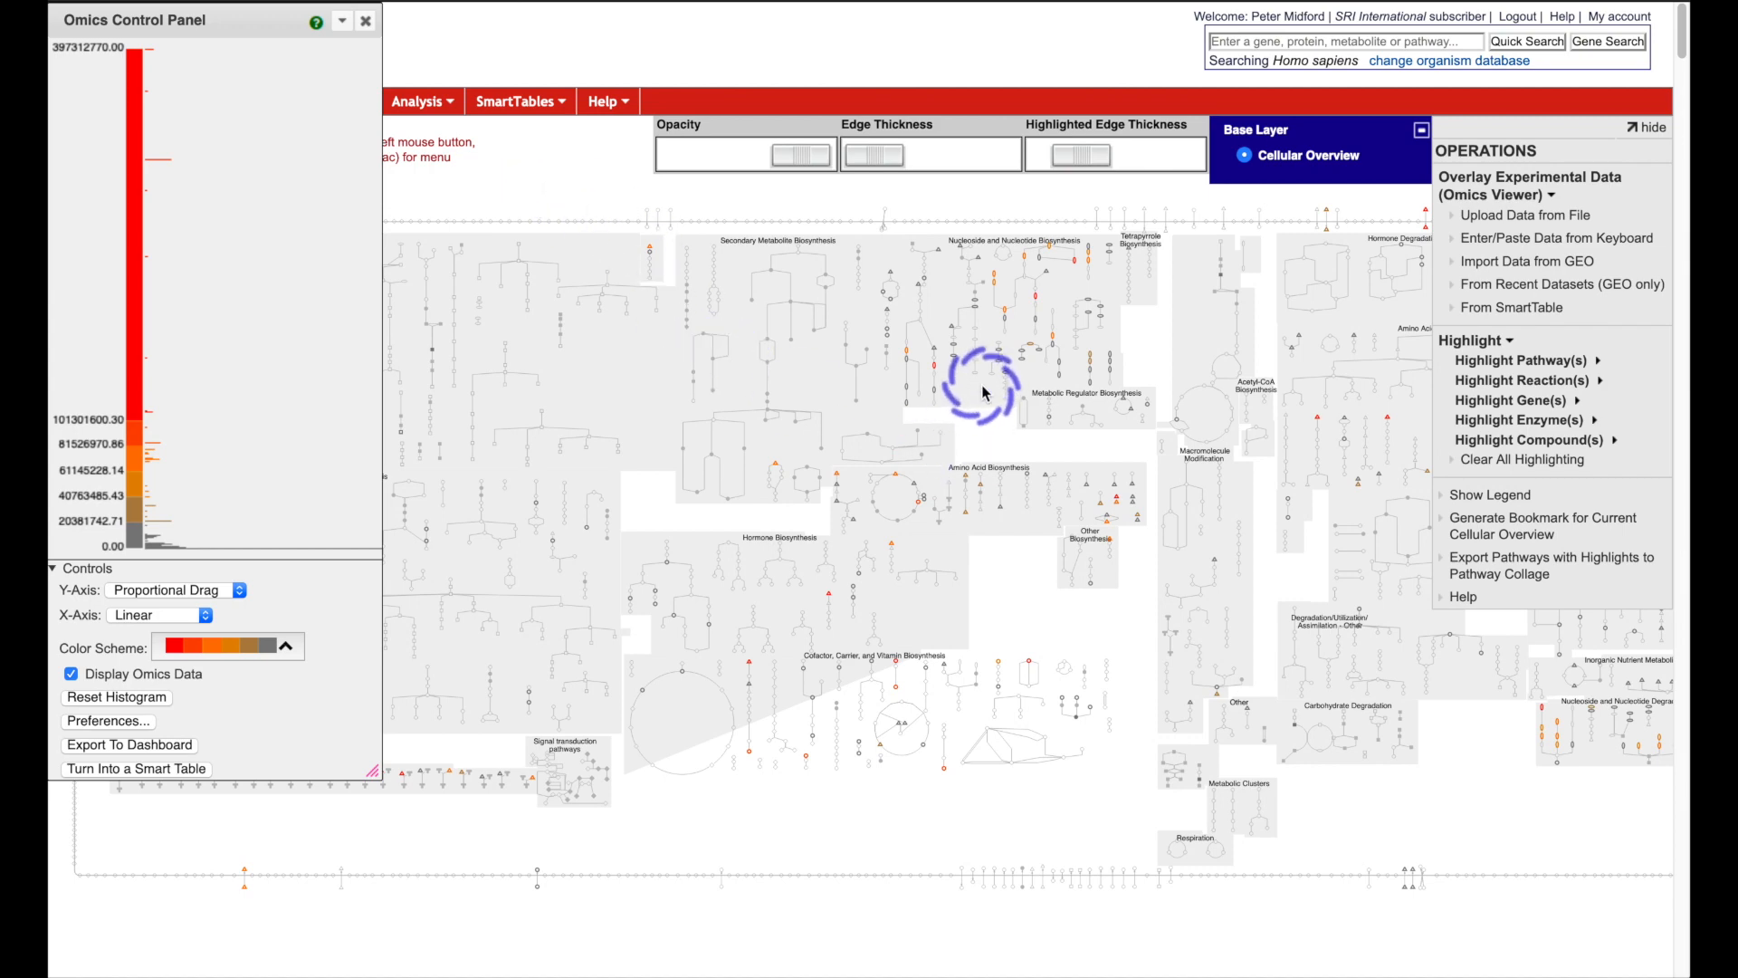
pyautogui.scroll(4, 982, 384)
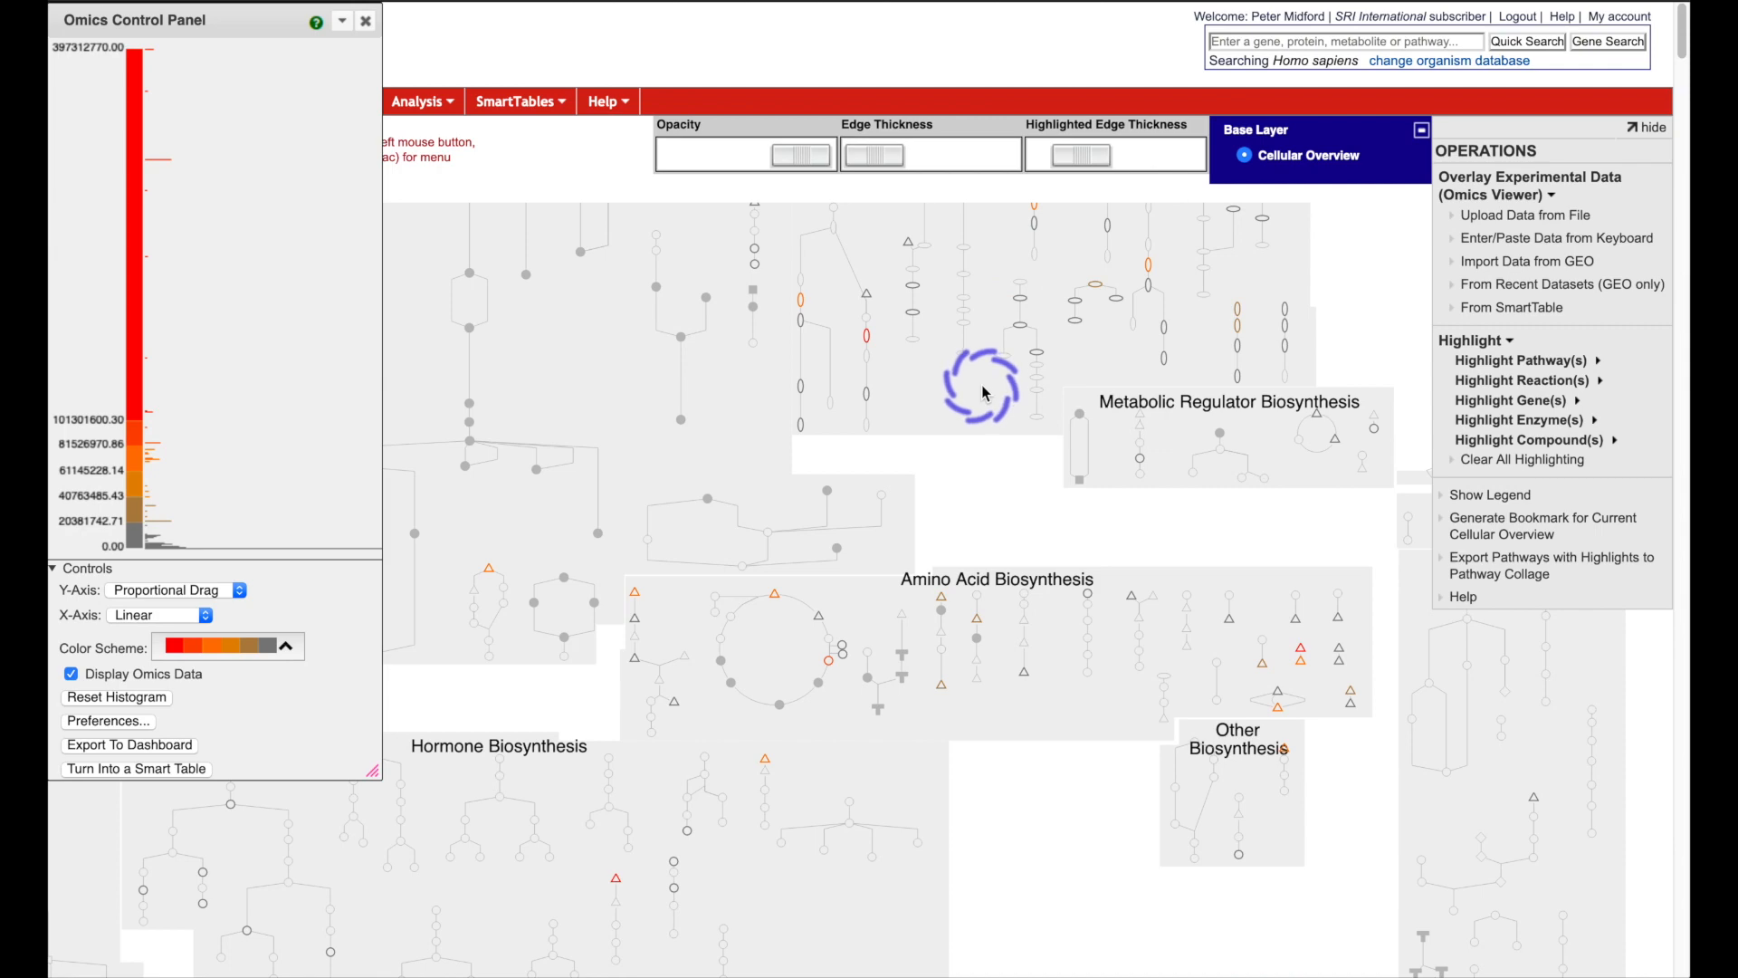
pyautogui.moveTo(903, 296); pyautogui.dragTo(946, 674)
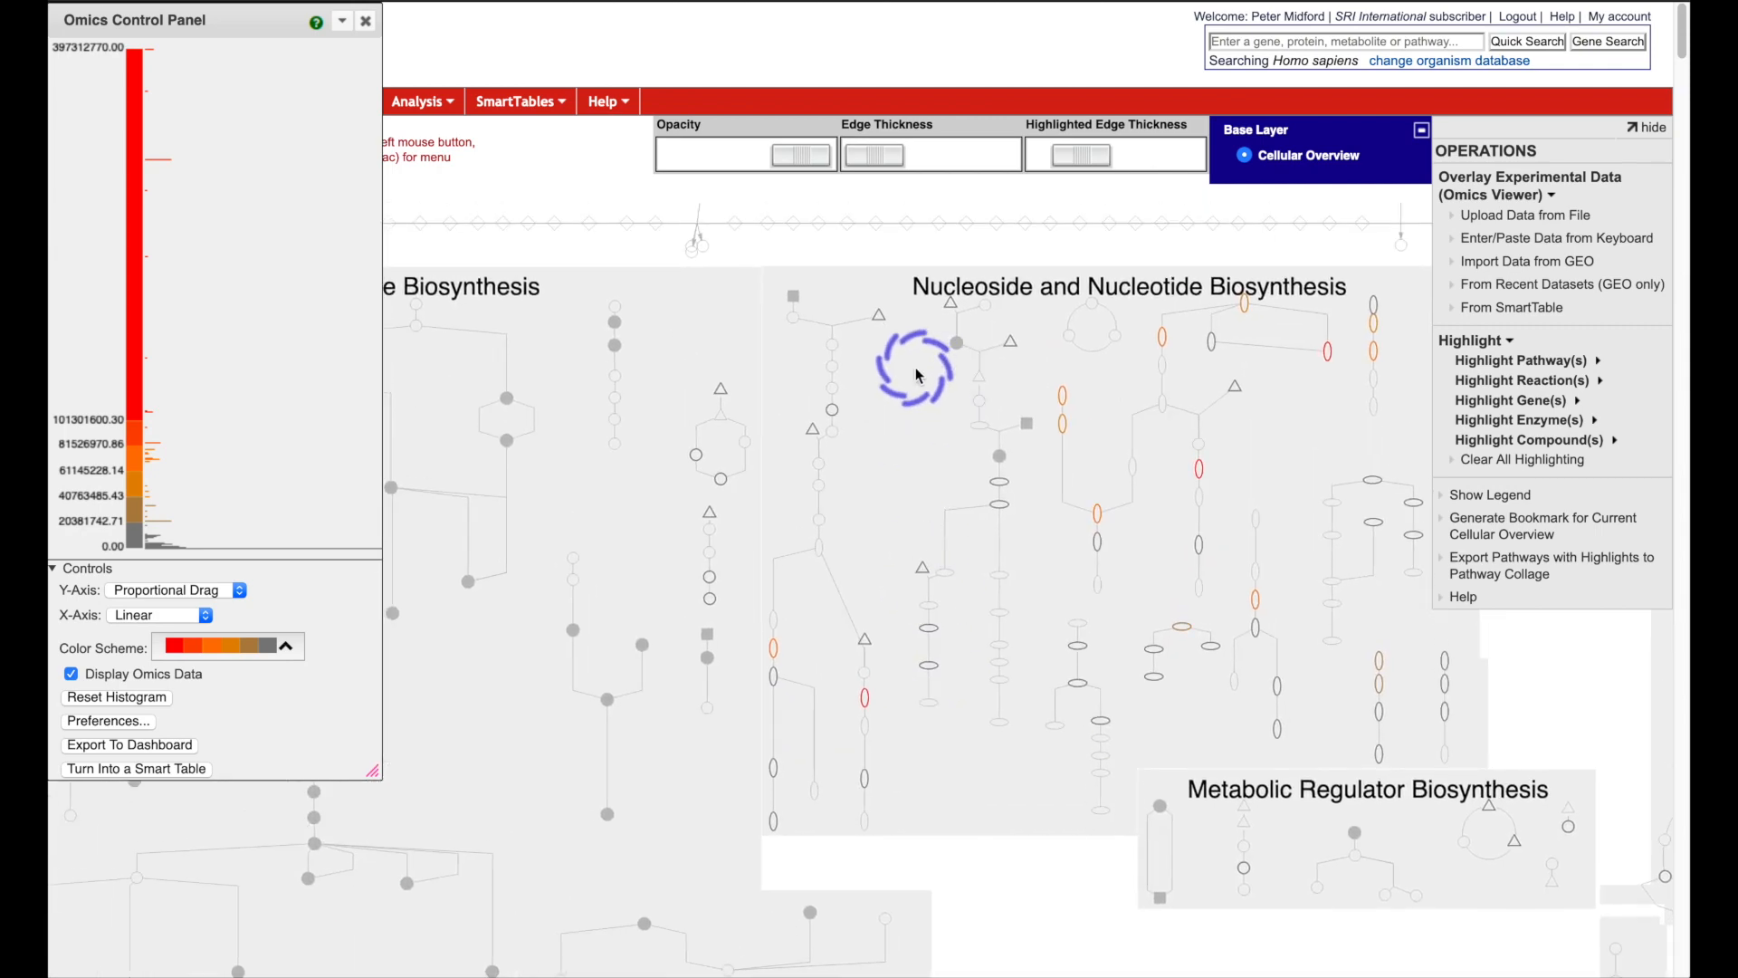
pyautogui.scroll(2, 898, 368)
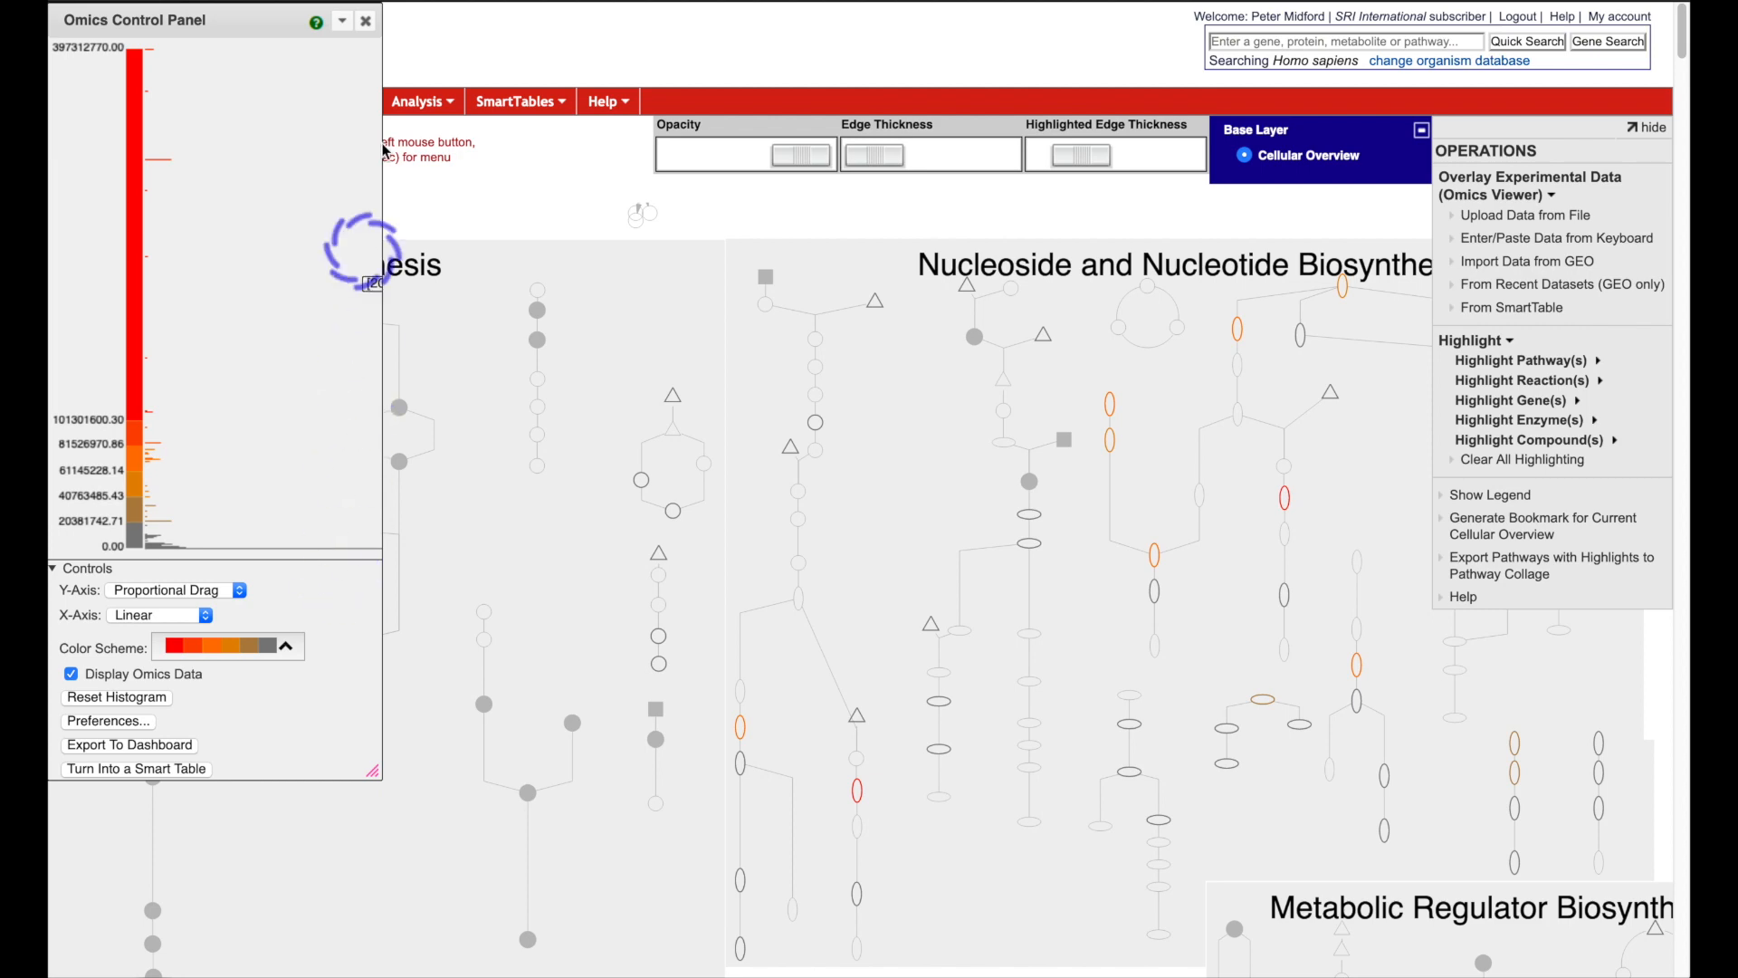
# - Close the Omics Control Panel and reopen the complete Cellular Overview for Homo sapiens
pyautogui.click(365, 21)
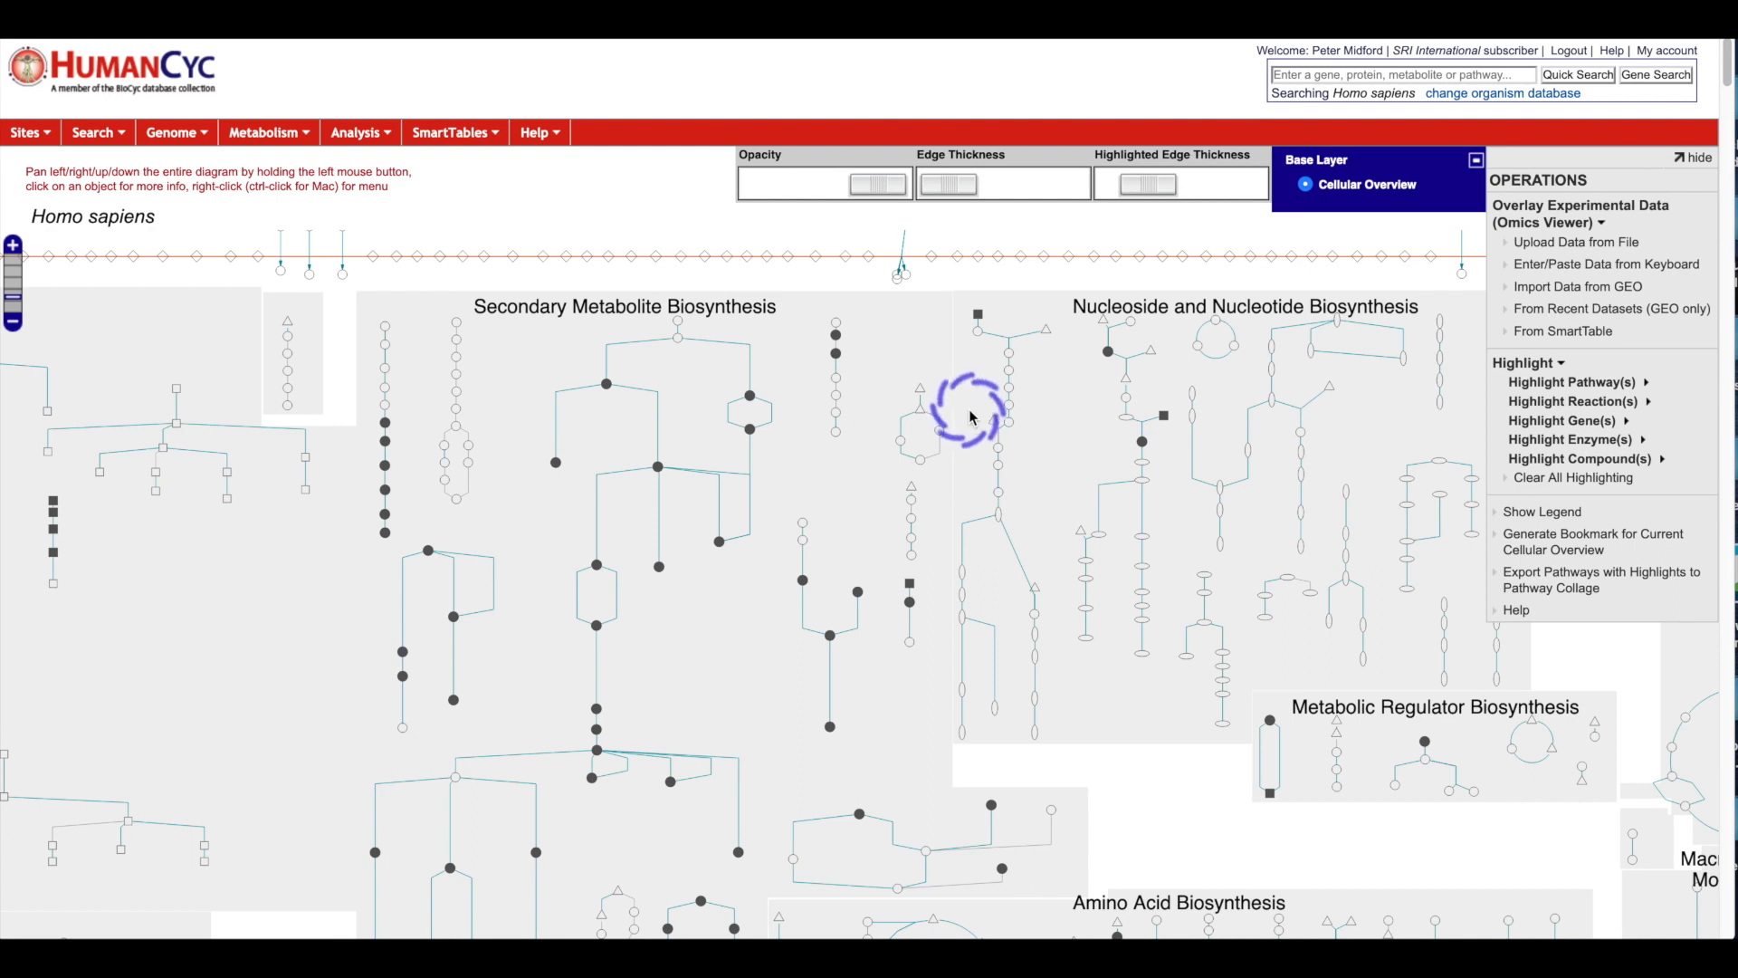
pyautogui.moveTo(281, 134)
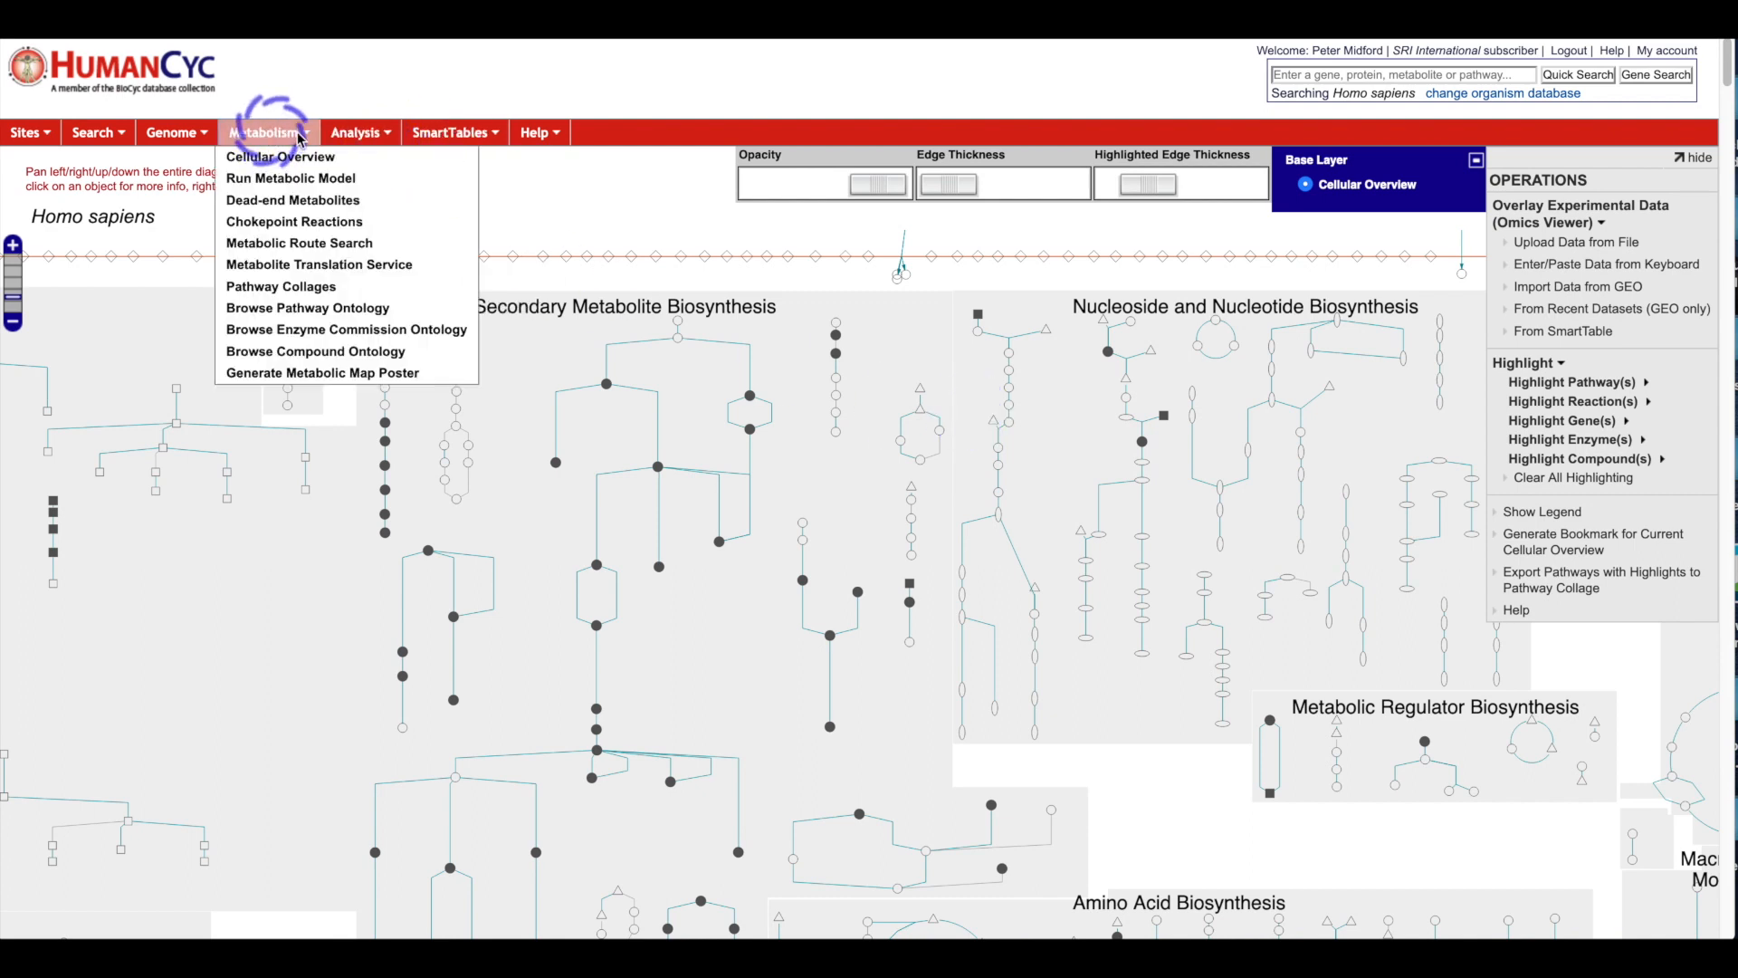
pyautogui.click(281, 153)
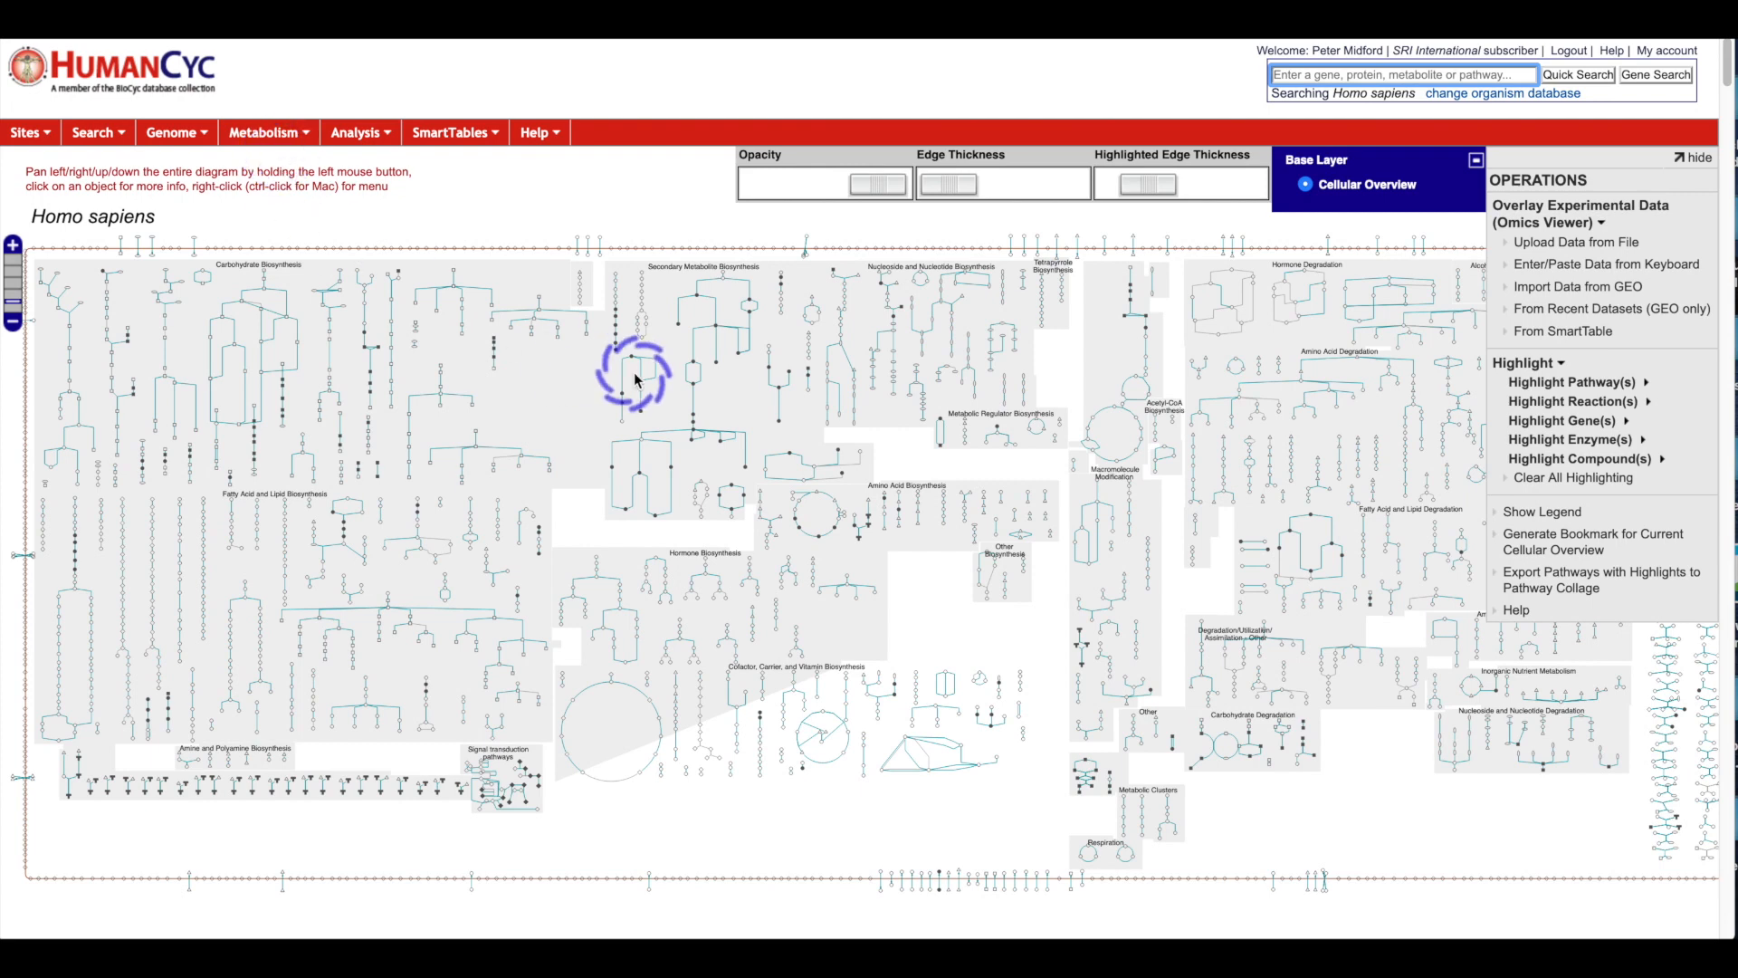
# - Choose ST000016.txt as the omics data file to upload, with compound names and/or identifiers in its first column
pyautogui.click(1579, 251)
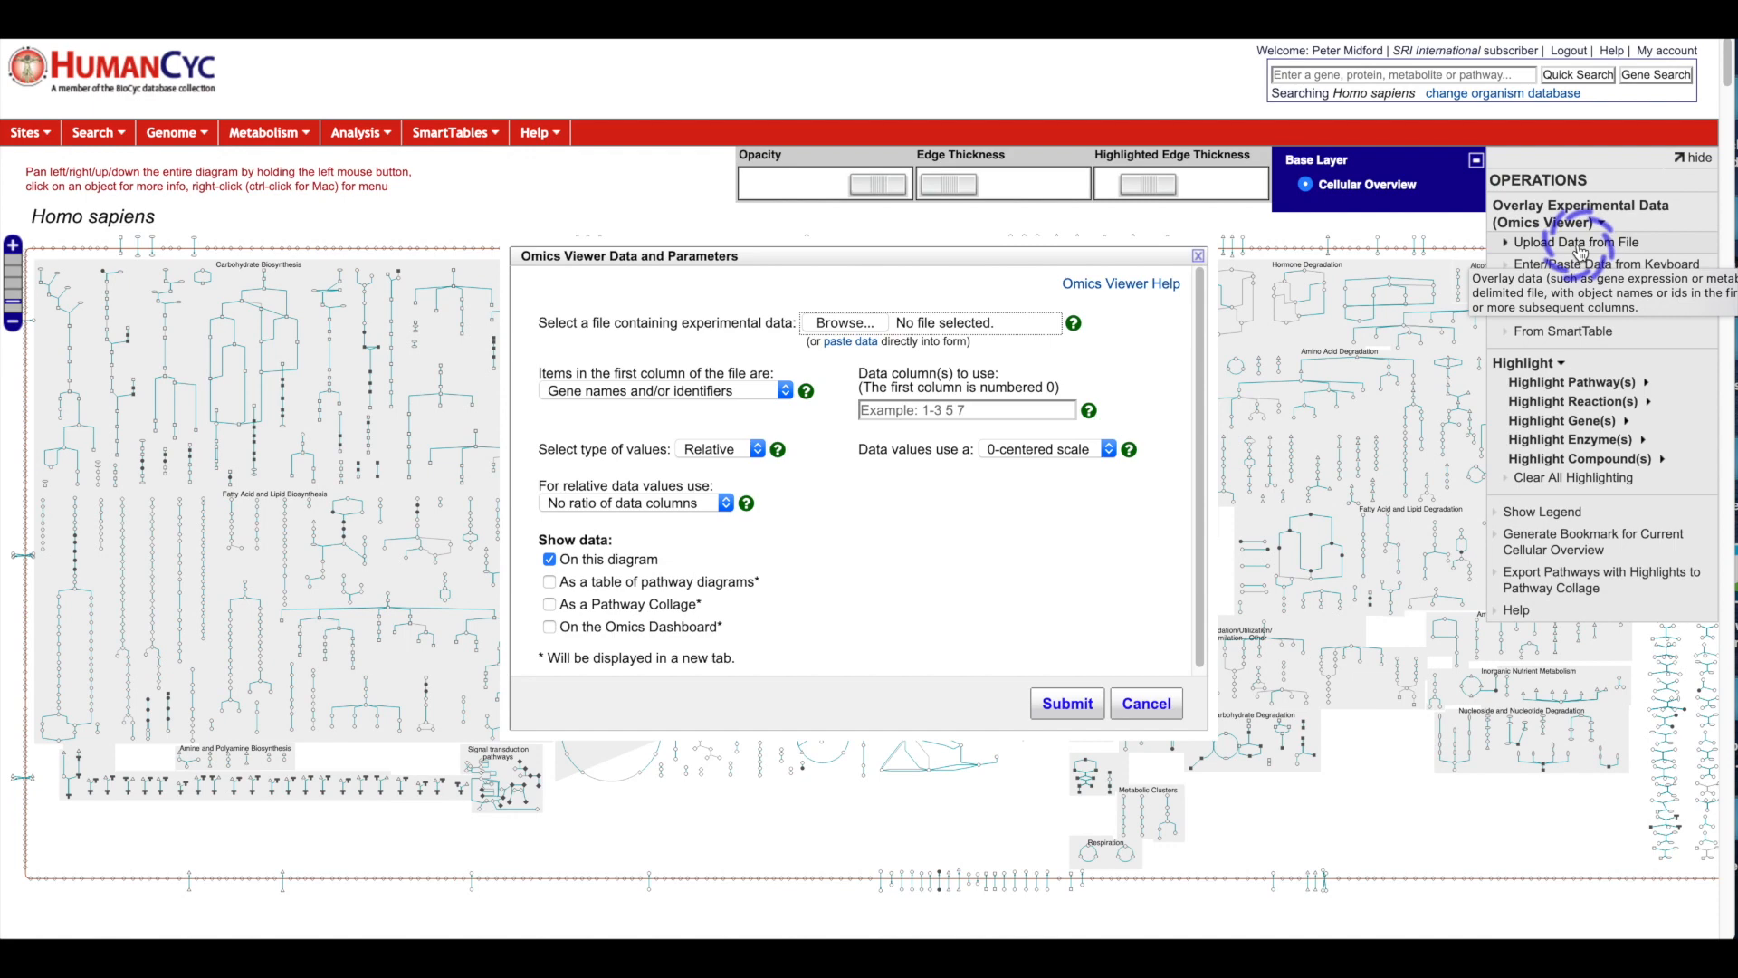
pyautogui.click(842, 322)
pyautogui.click(756, 293)
pyautogui.click(1285, 463)
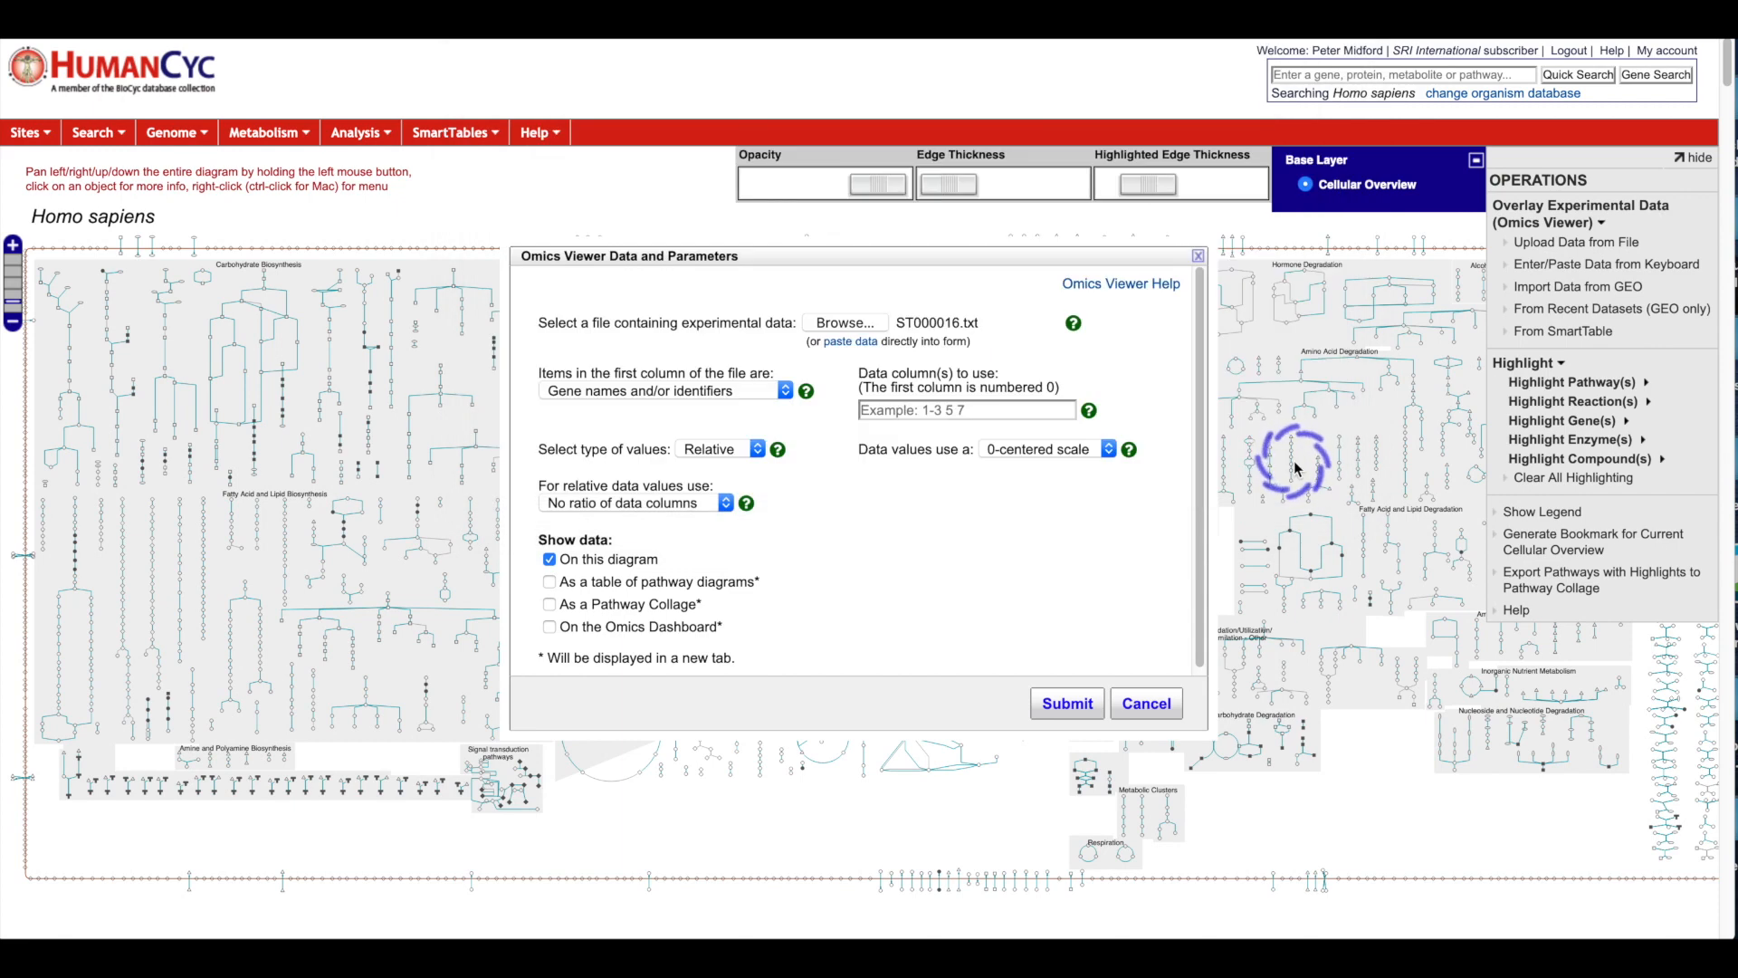
pyautogui.click(786, 384)
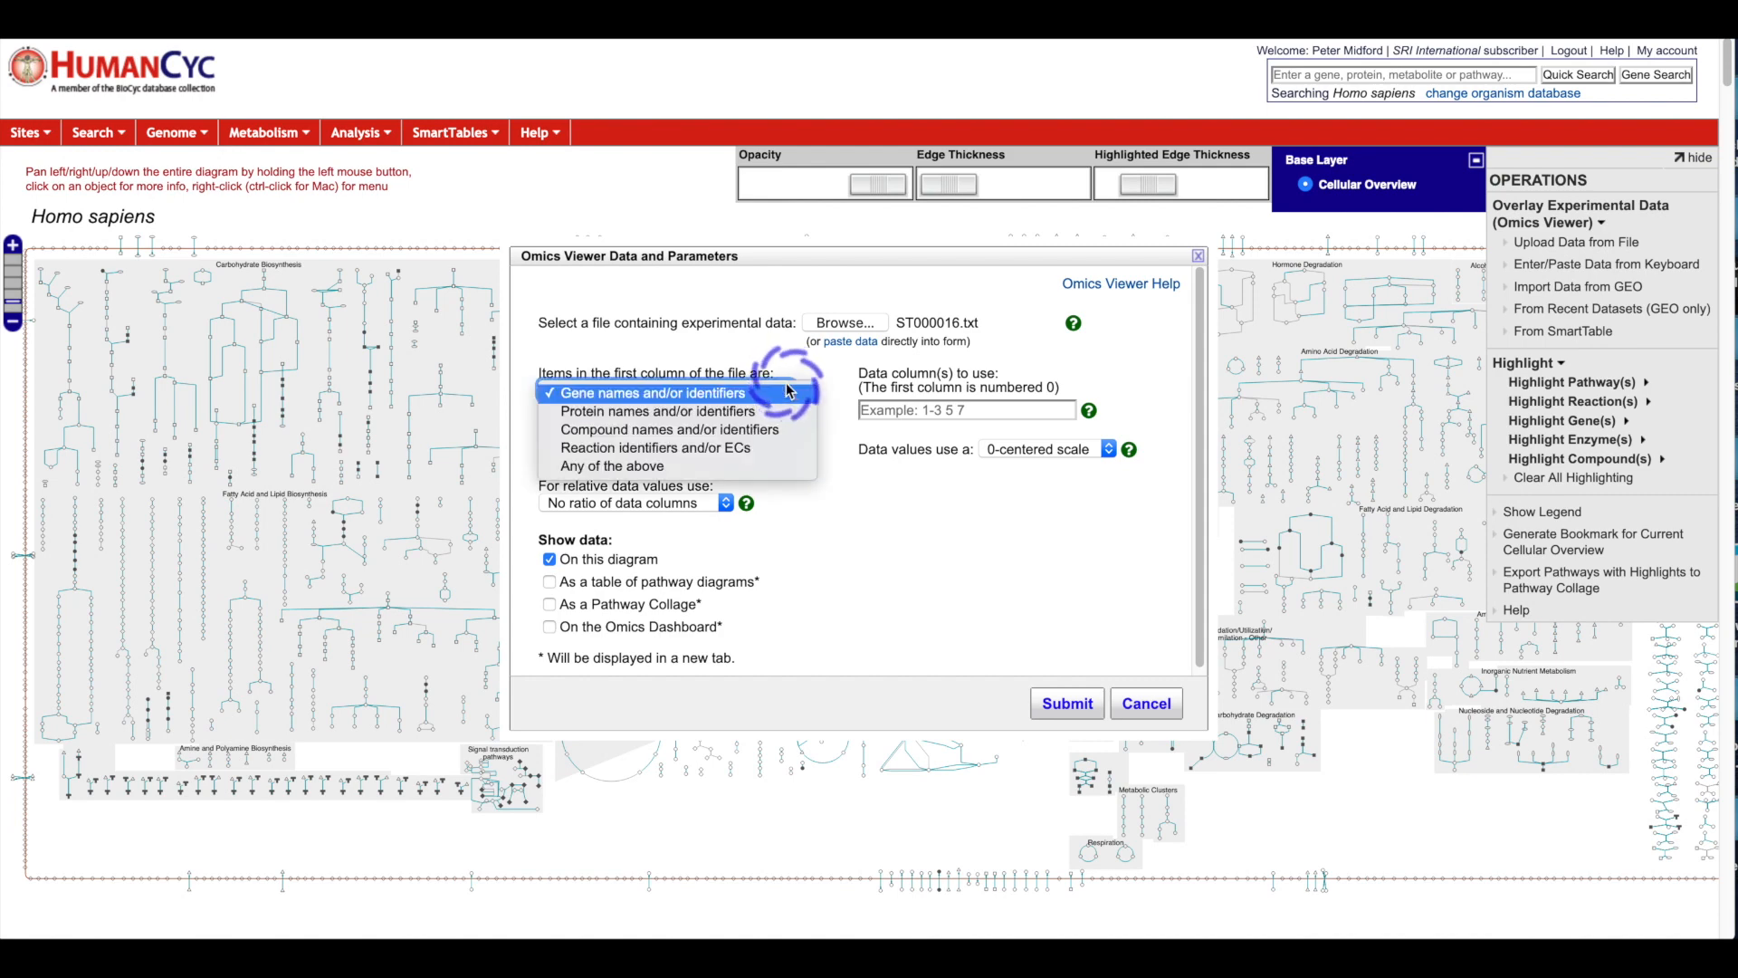
pyautogui.click(767, 430)
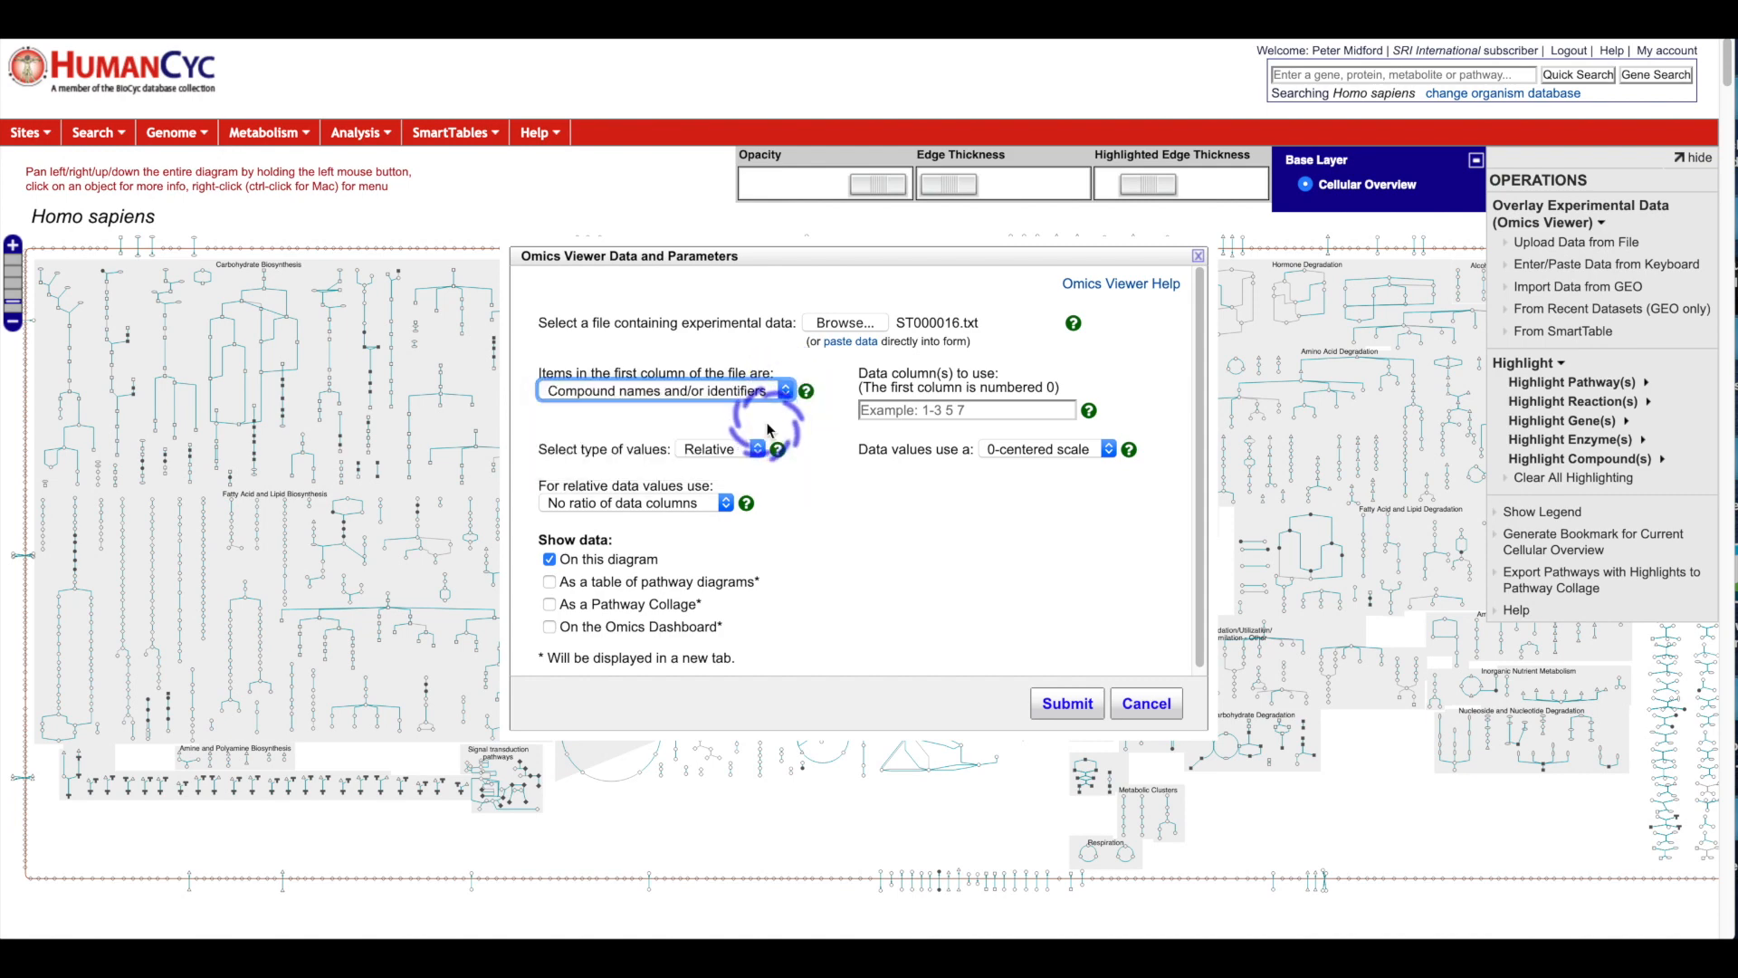
# - Overlay data columns 2,1 as absolute values on this diagram and dismiss the resulting data report
pyautogui.click(989, 410)
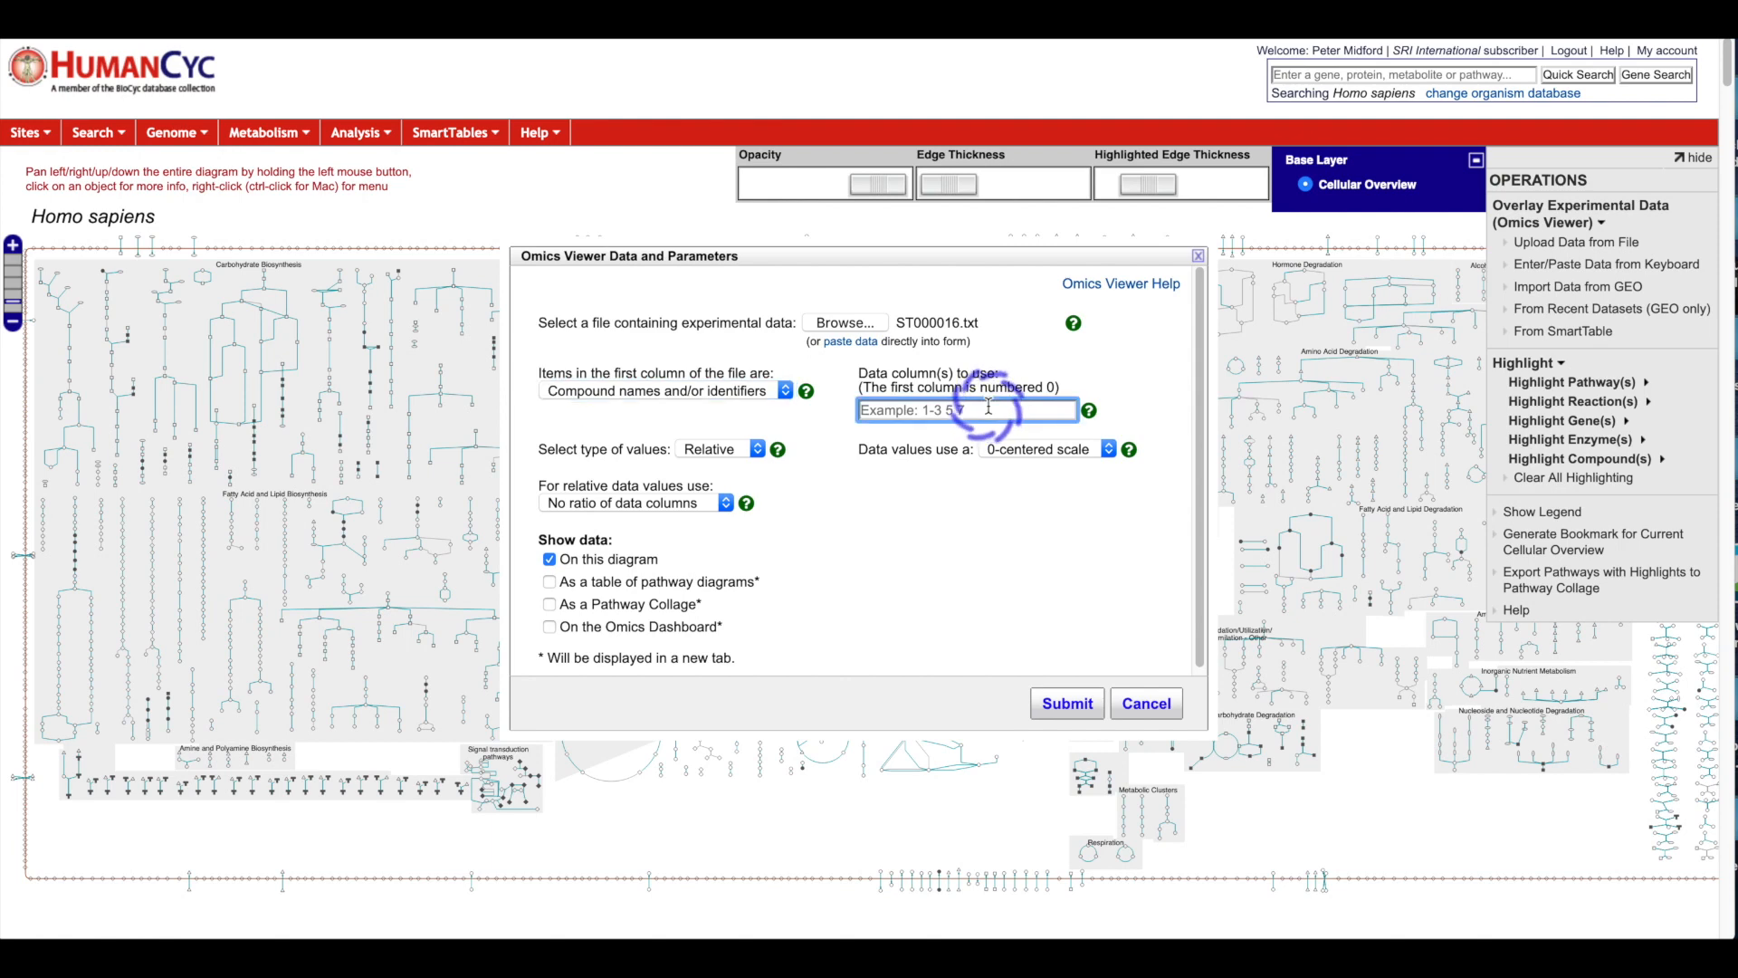
pyautogui.write('2')
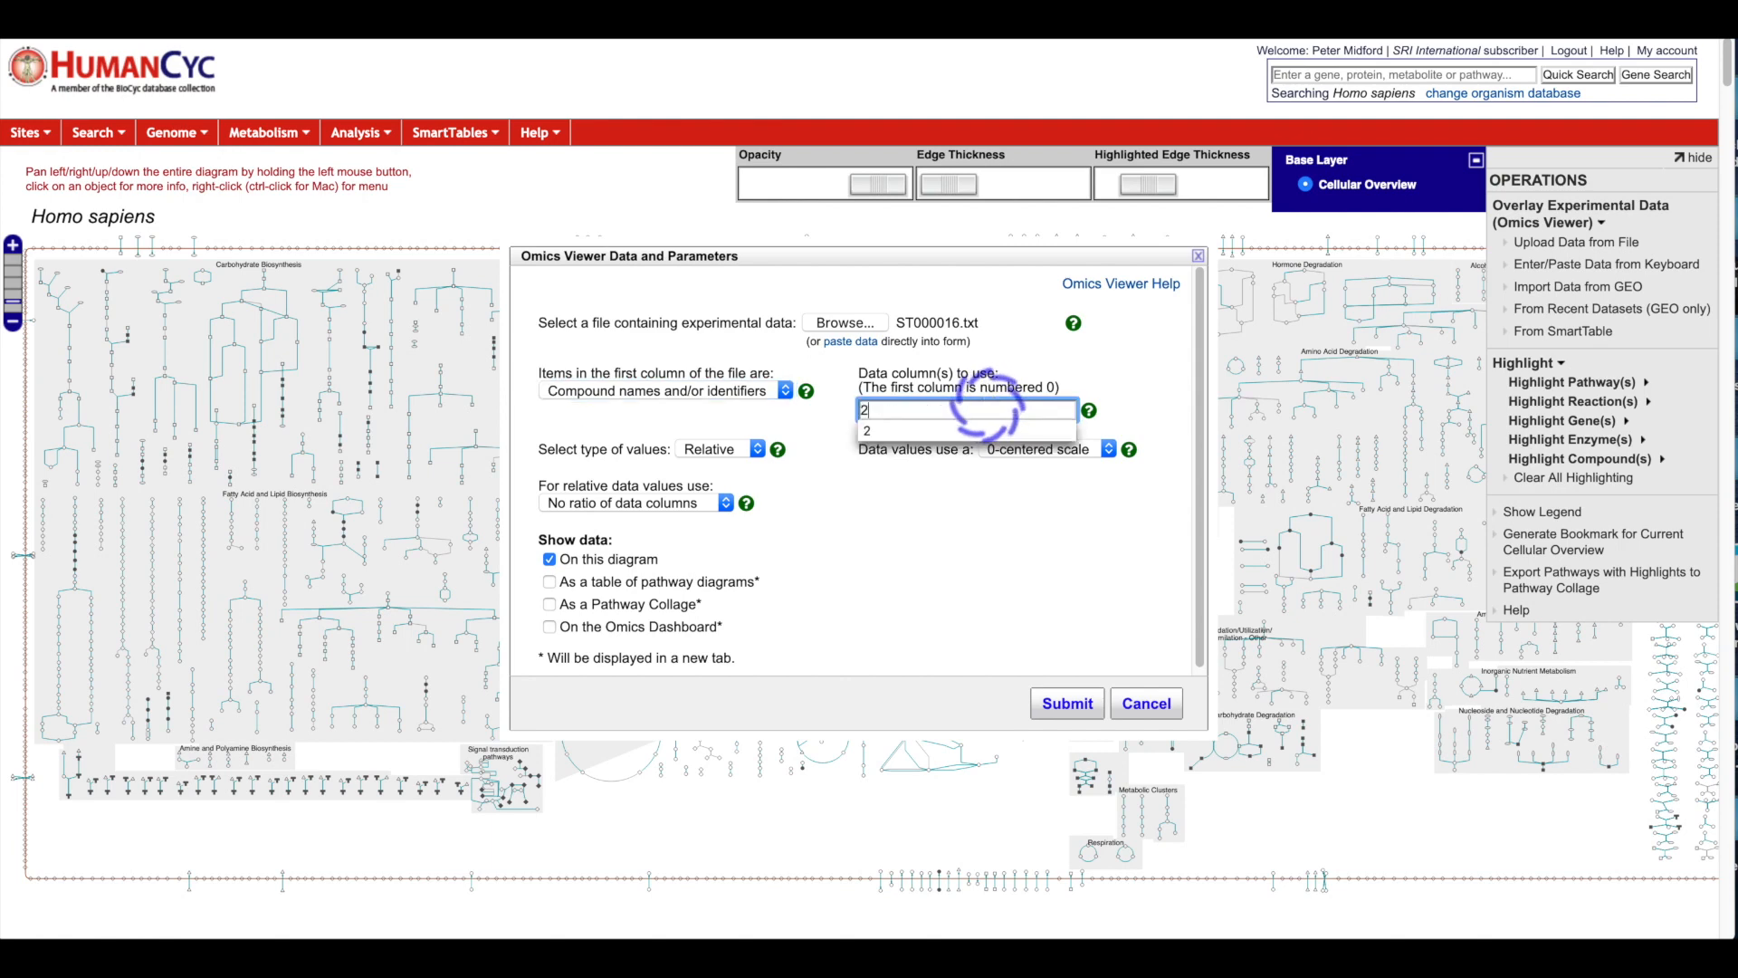
pyautogui.write(',1')
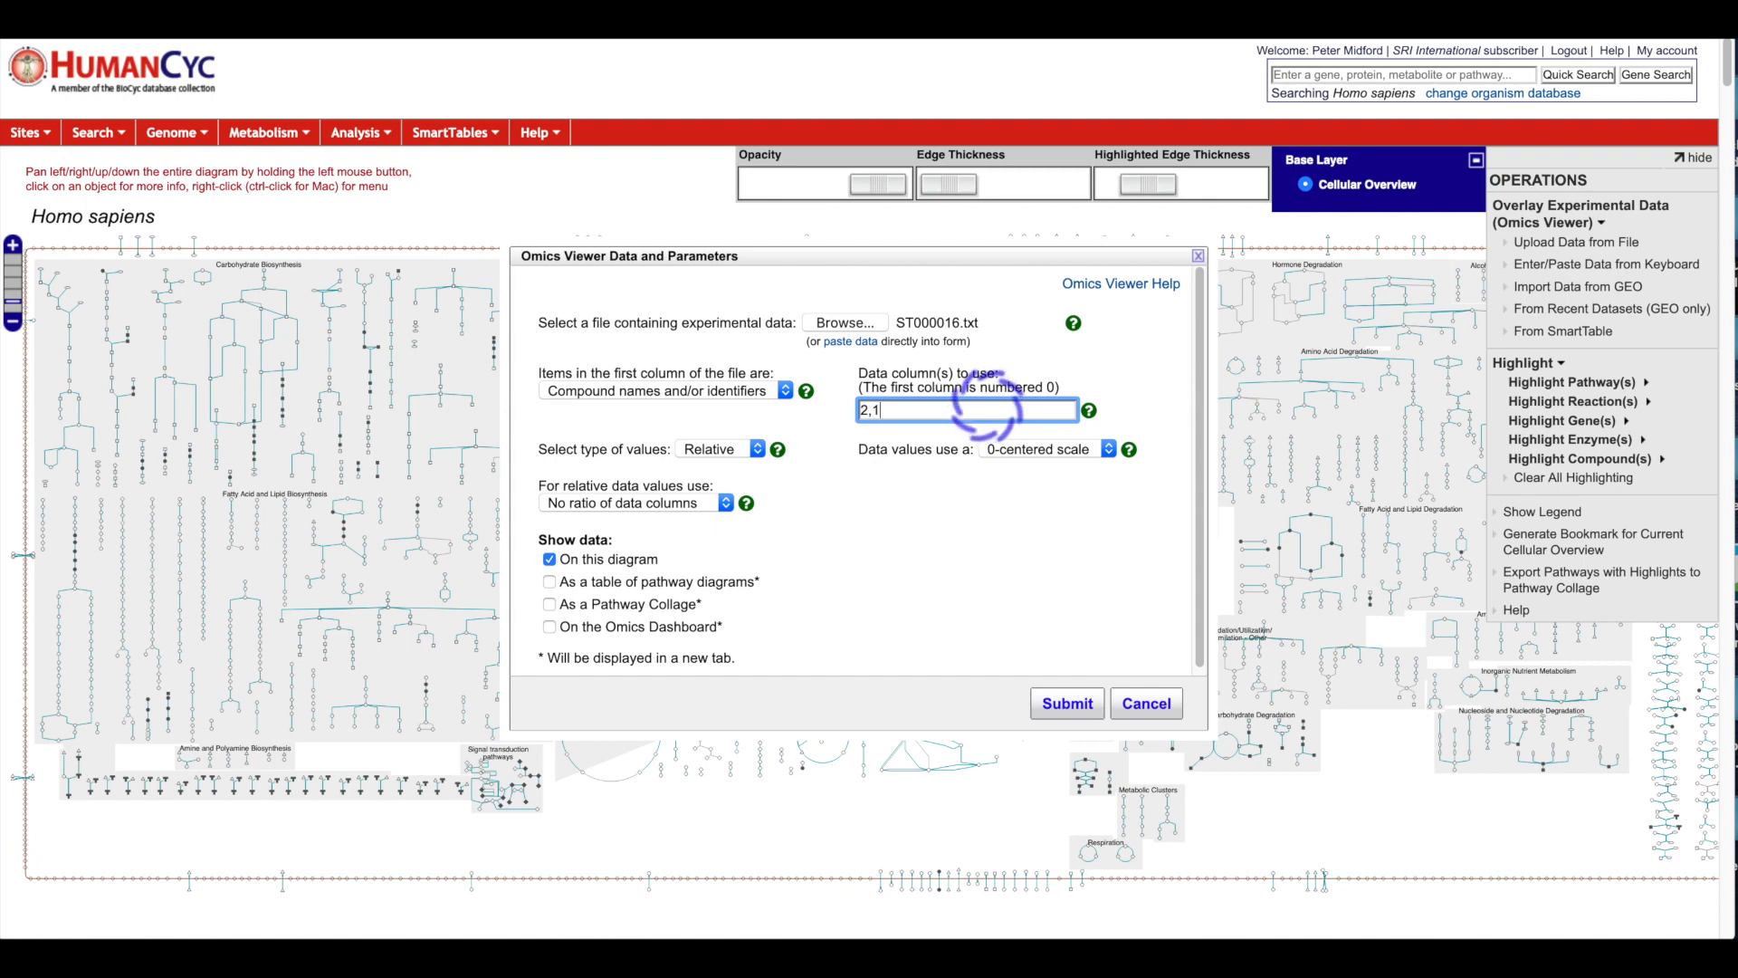
pyautogui.click(1139, 378)
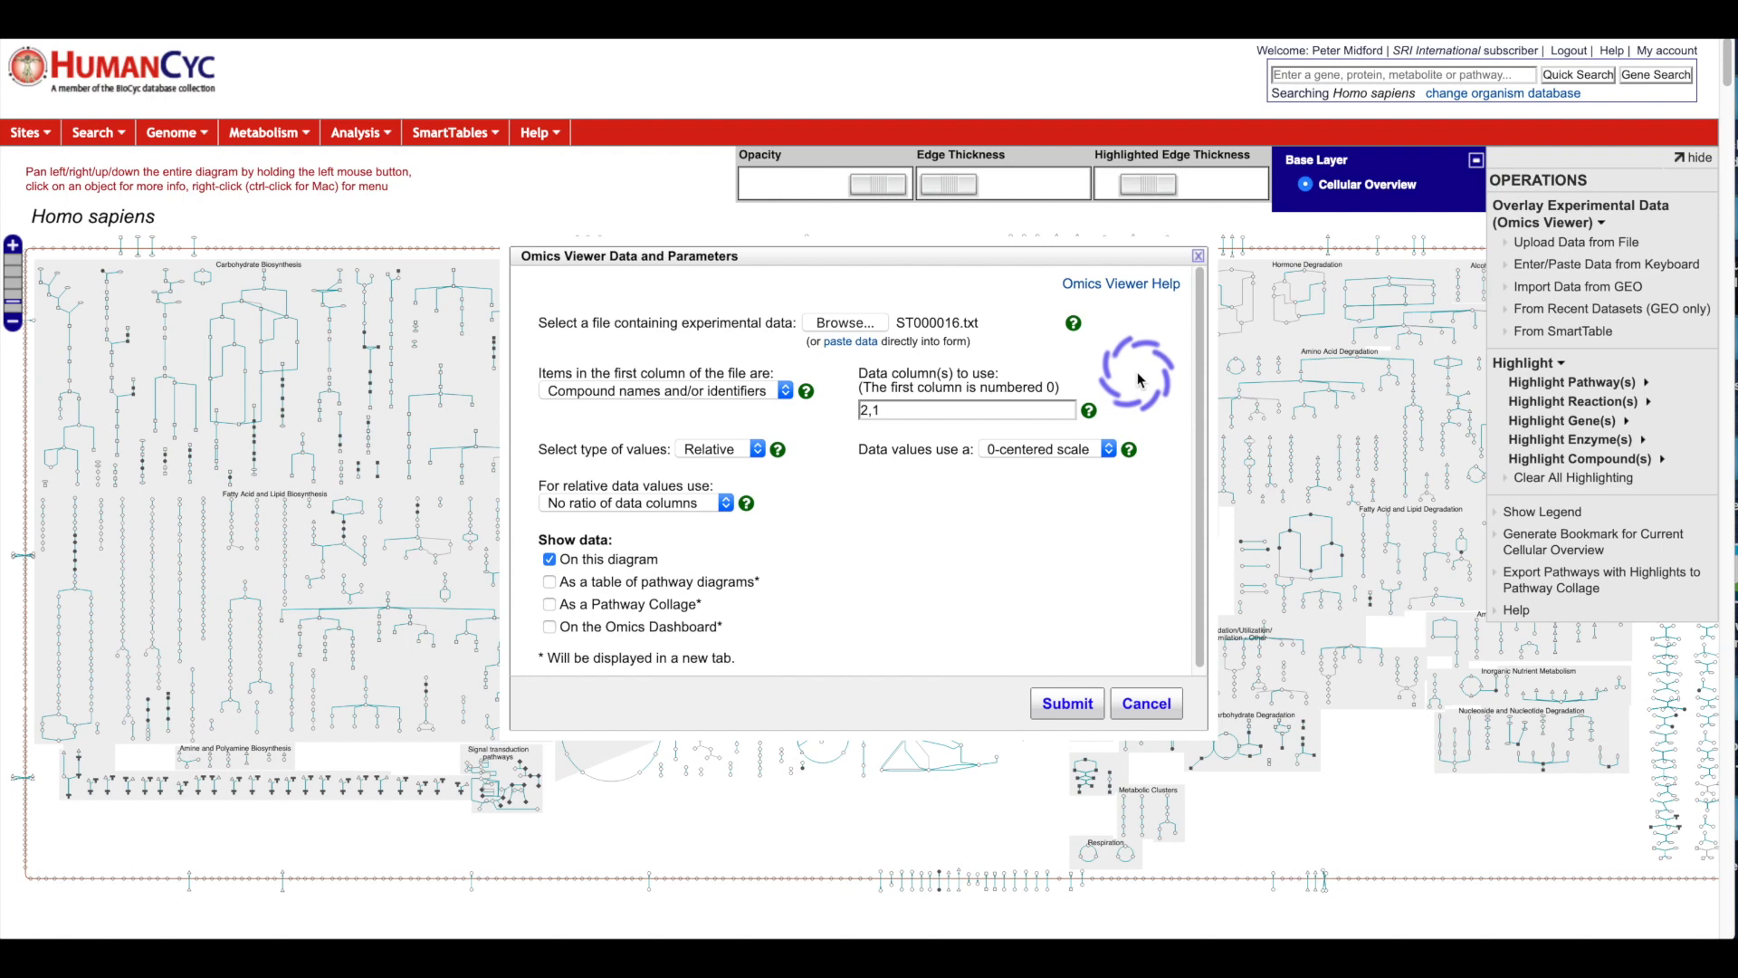
pyautogui.click(747, 458)
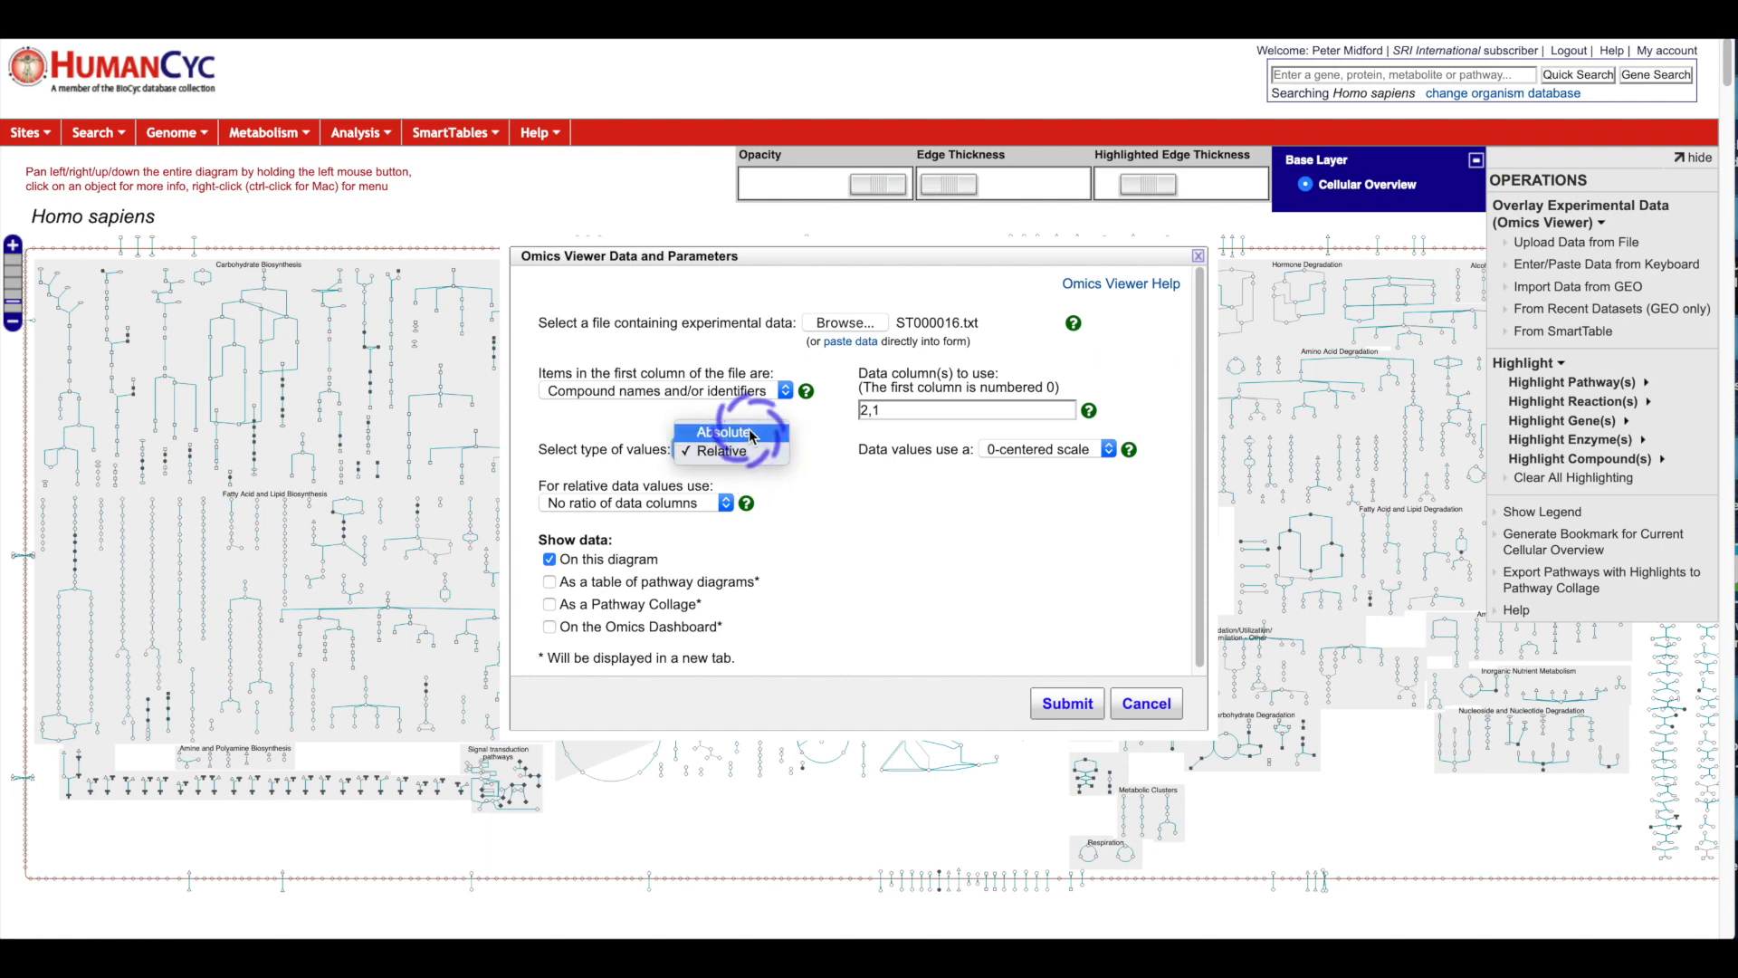
pyautogui.click(750, 434)
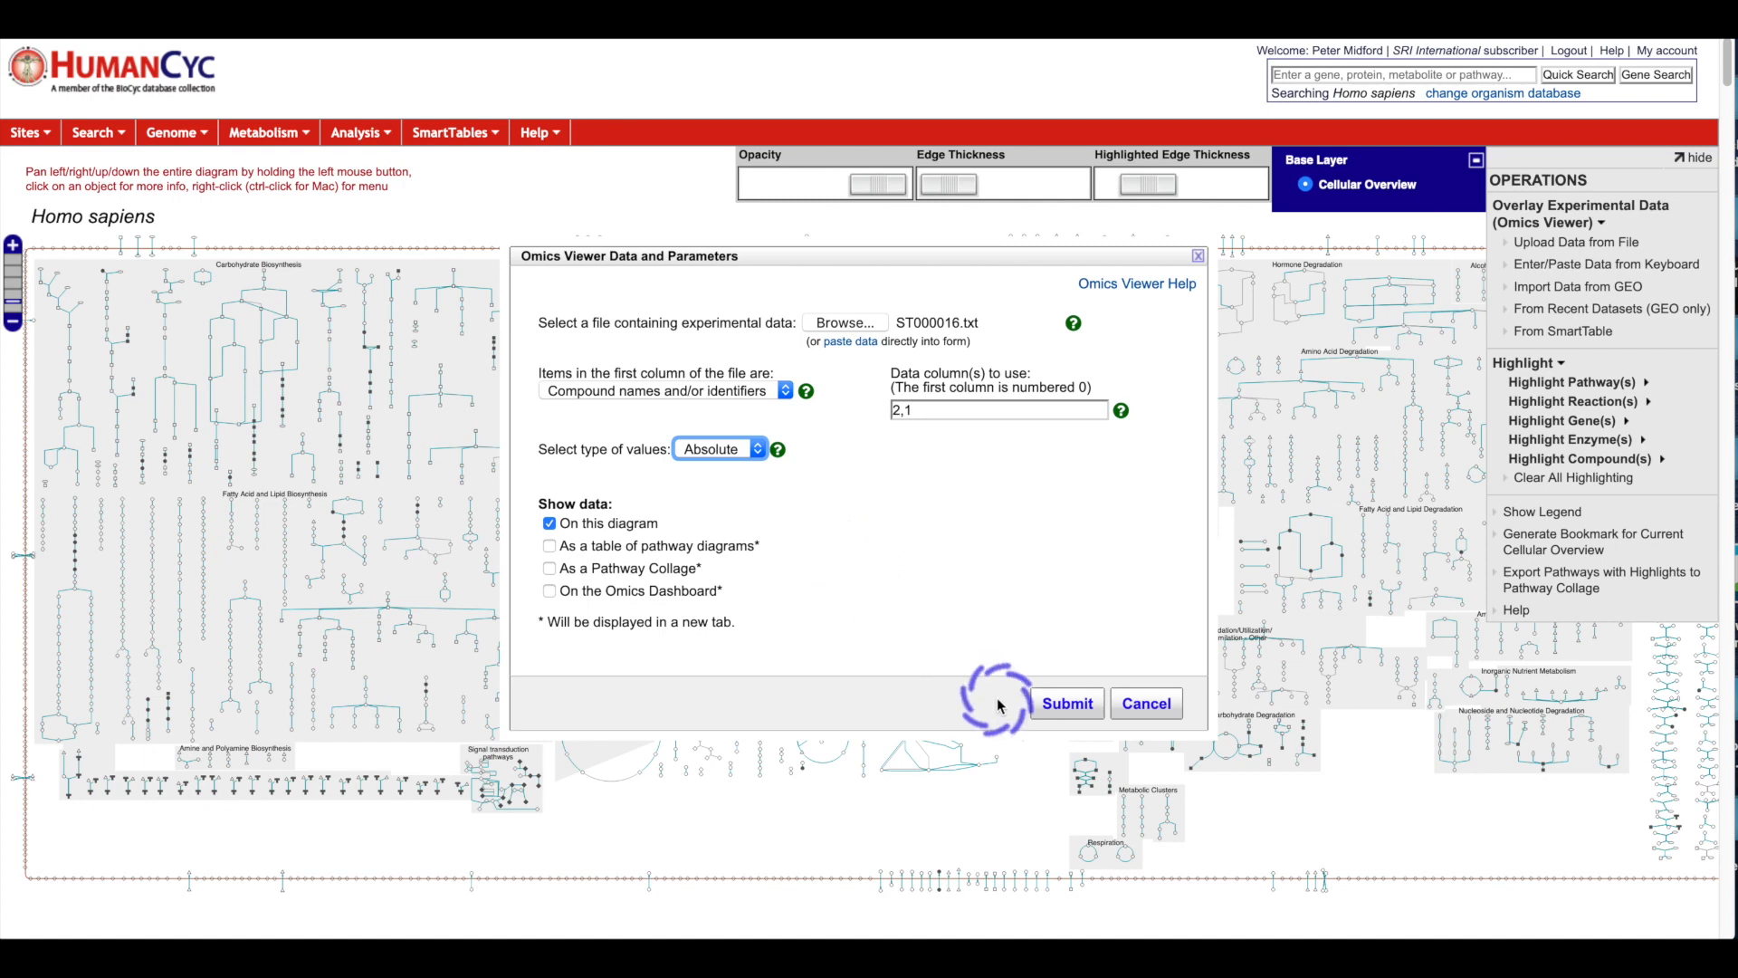
pyautogui.click(1072, 702)
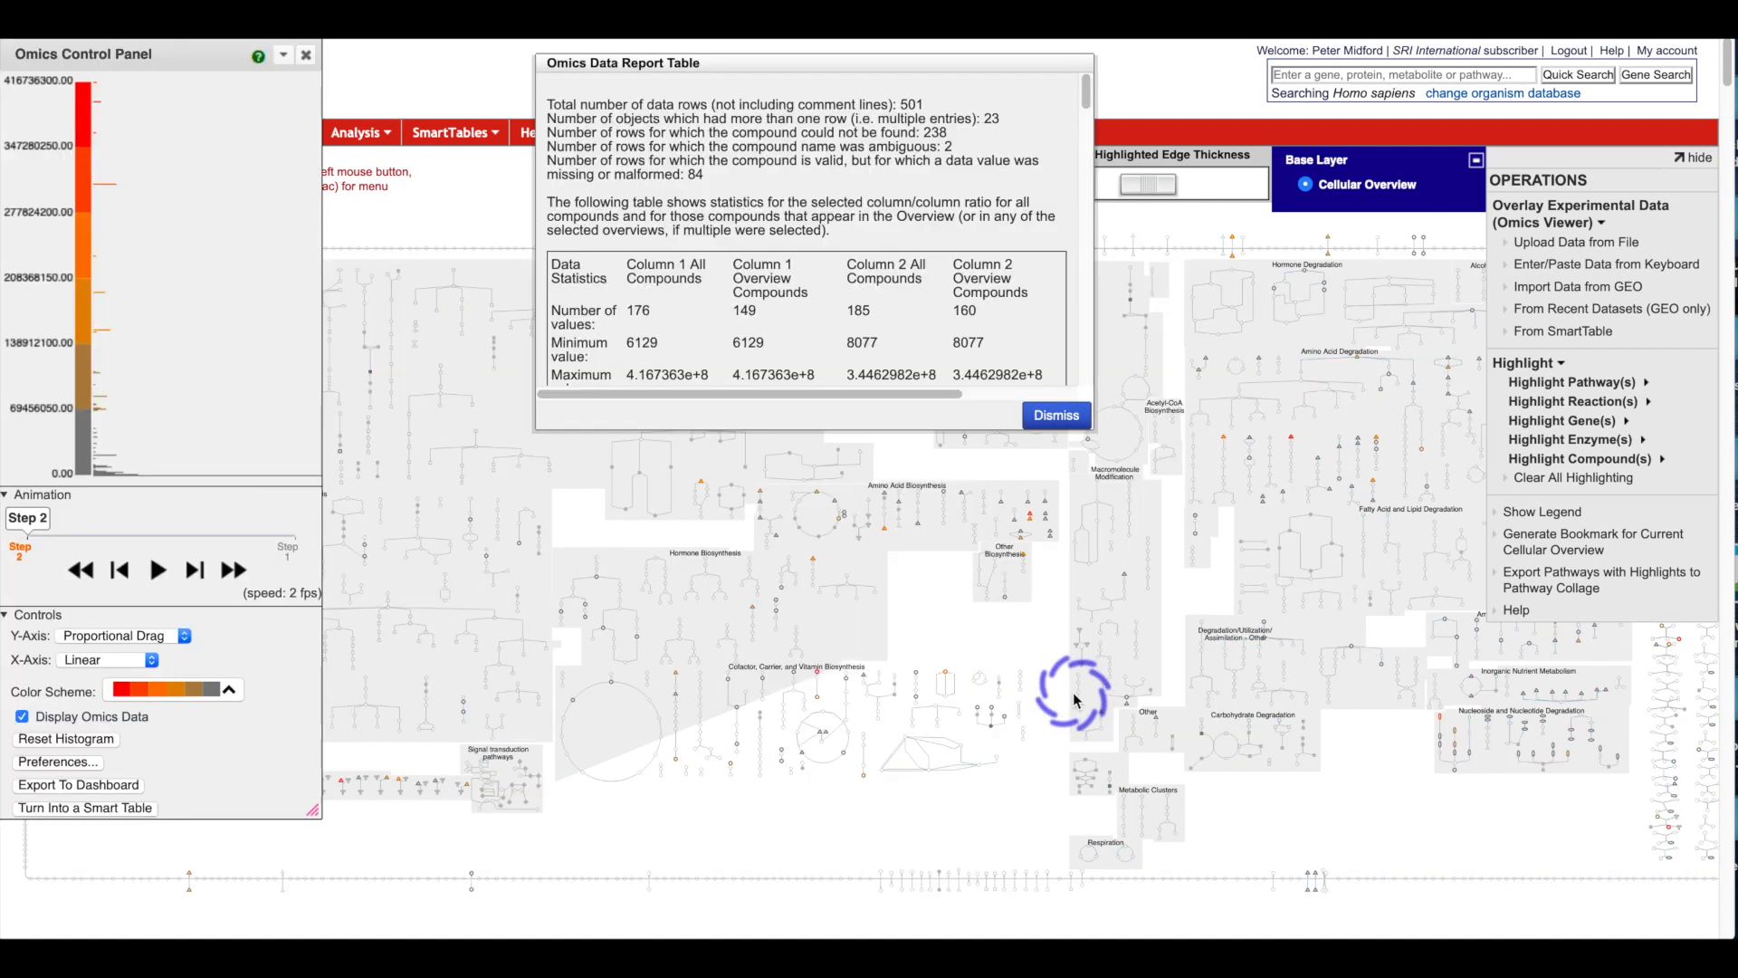
pyautogui.click(859, 539)
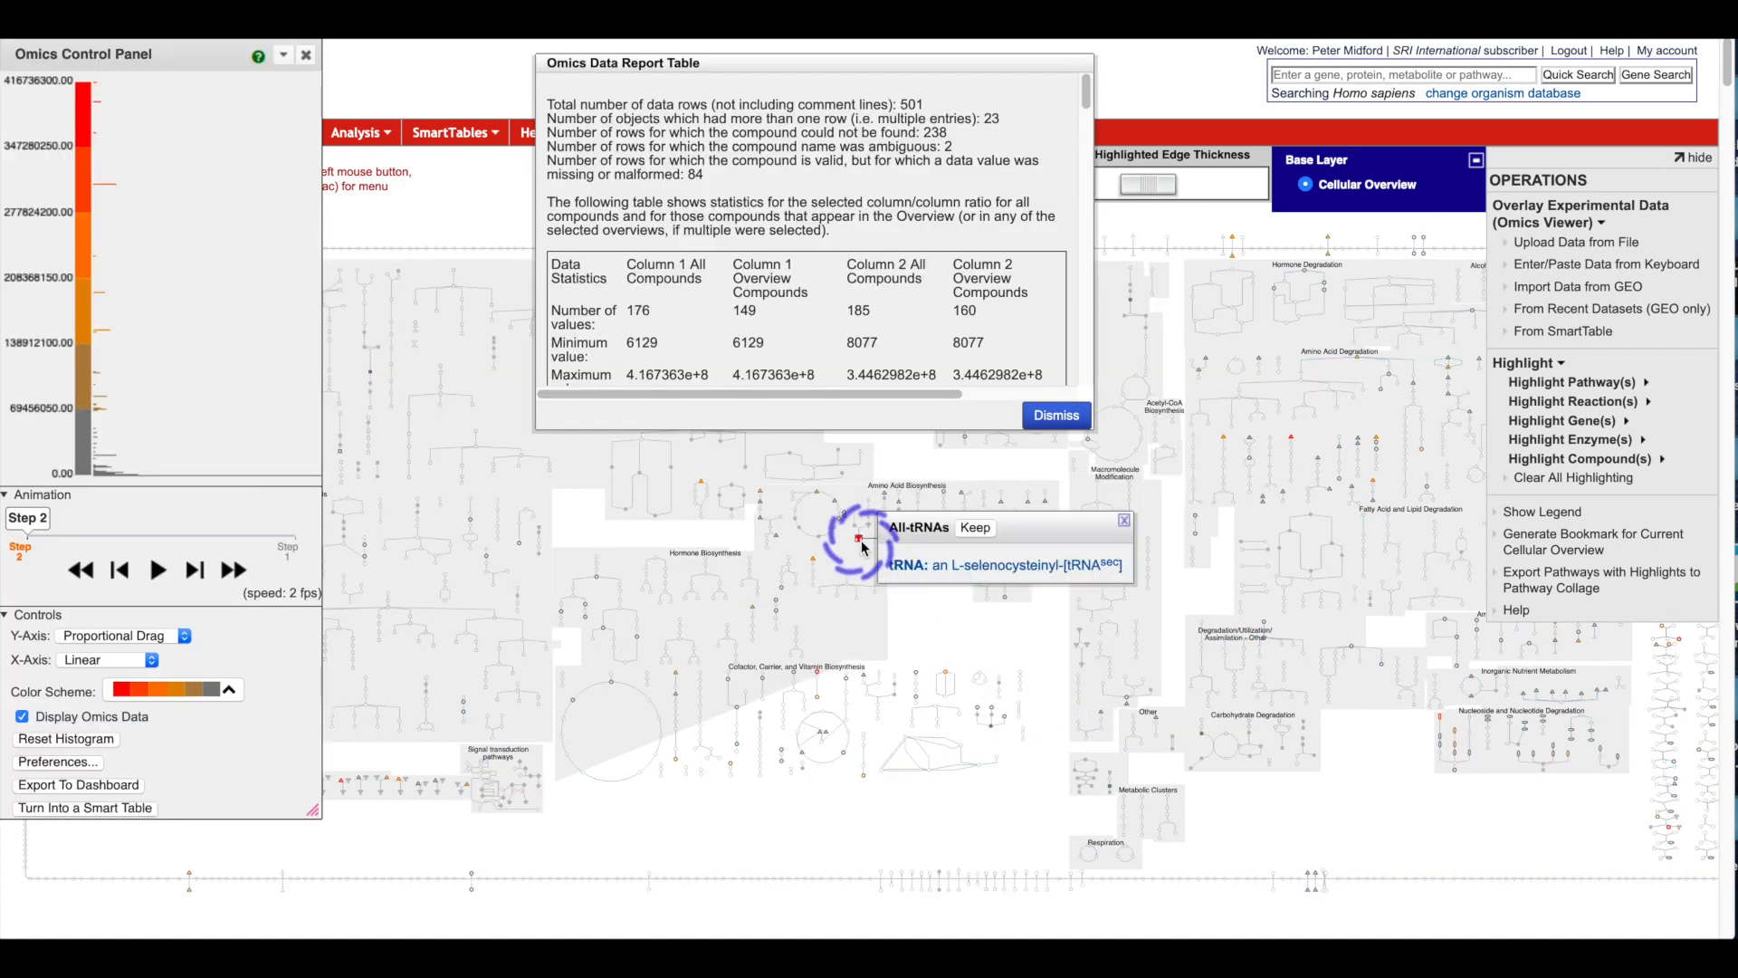
pyautogui.click(1059, 415)
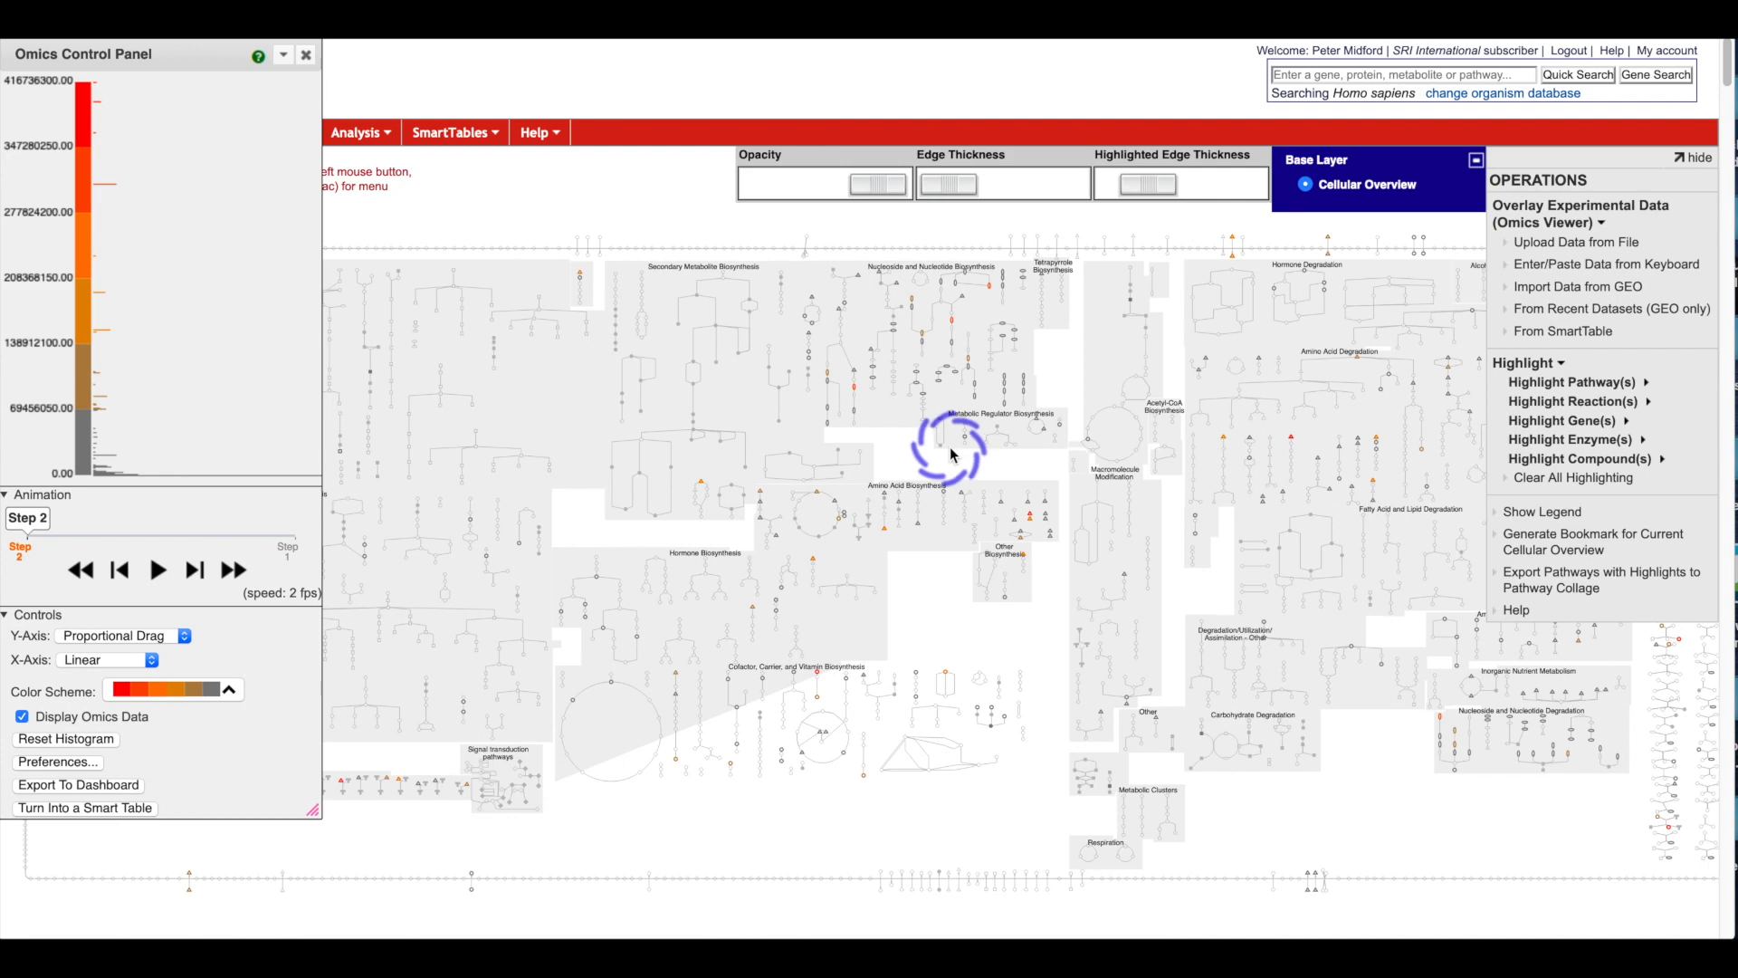
# - Examine the colored compounds of the uploaded data in the Nucleoside and Nucleotide Biosynthesis area up close
pyautogui.moveTo(962, 497); pyautogui.dragTo(1054, 584)
pyautogui.scroll(-1, 852, 492)
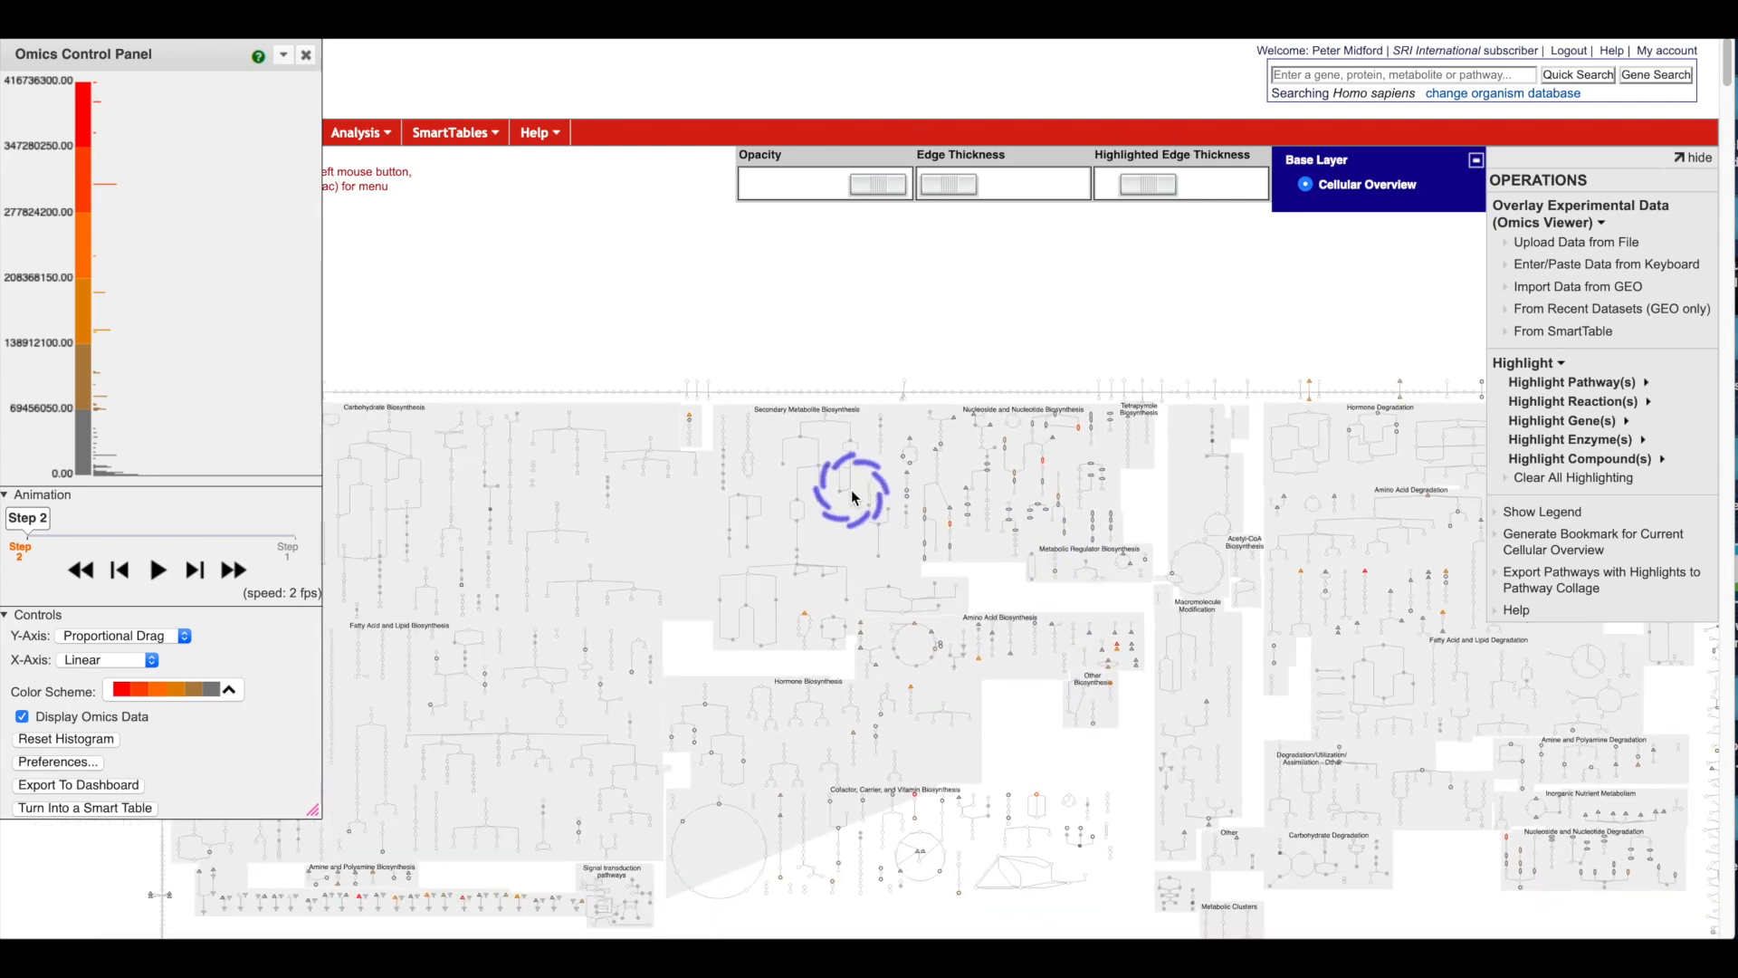
pyautogui.scroll(3, 850, 486)
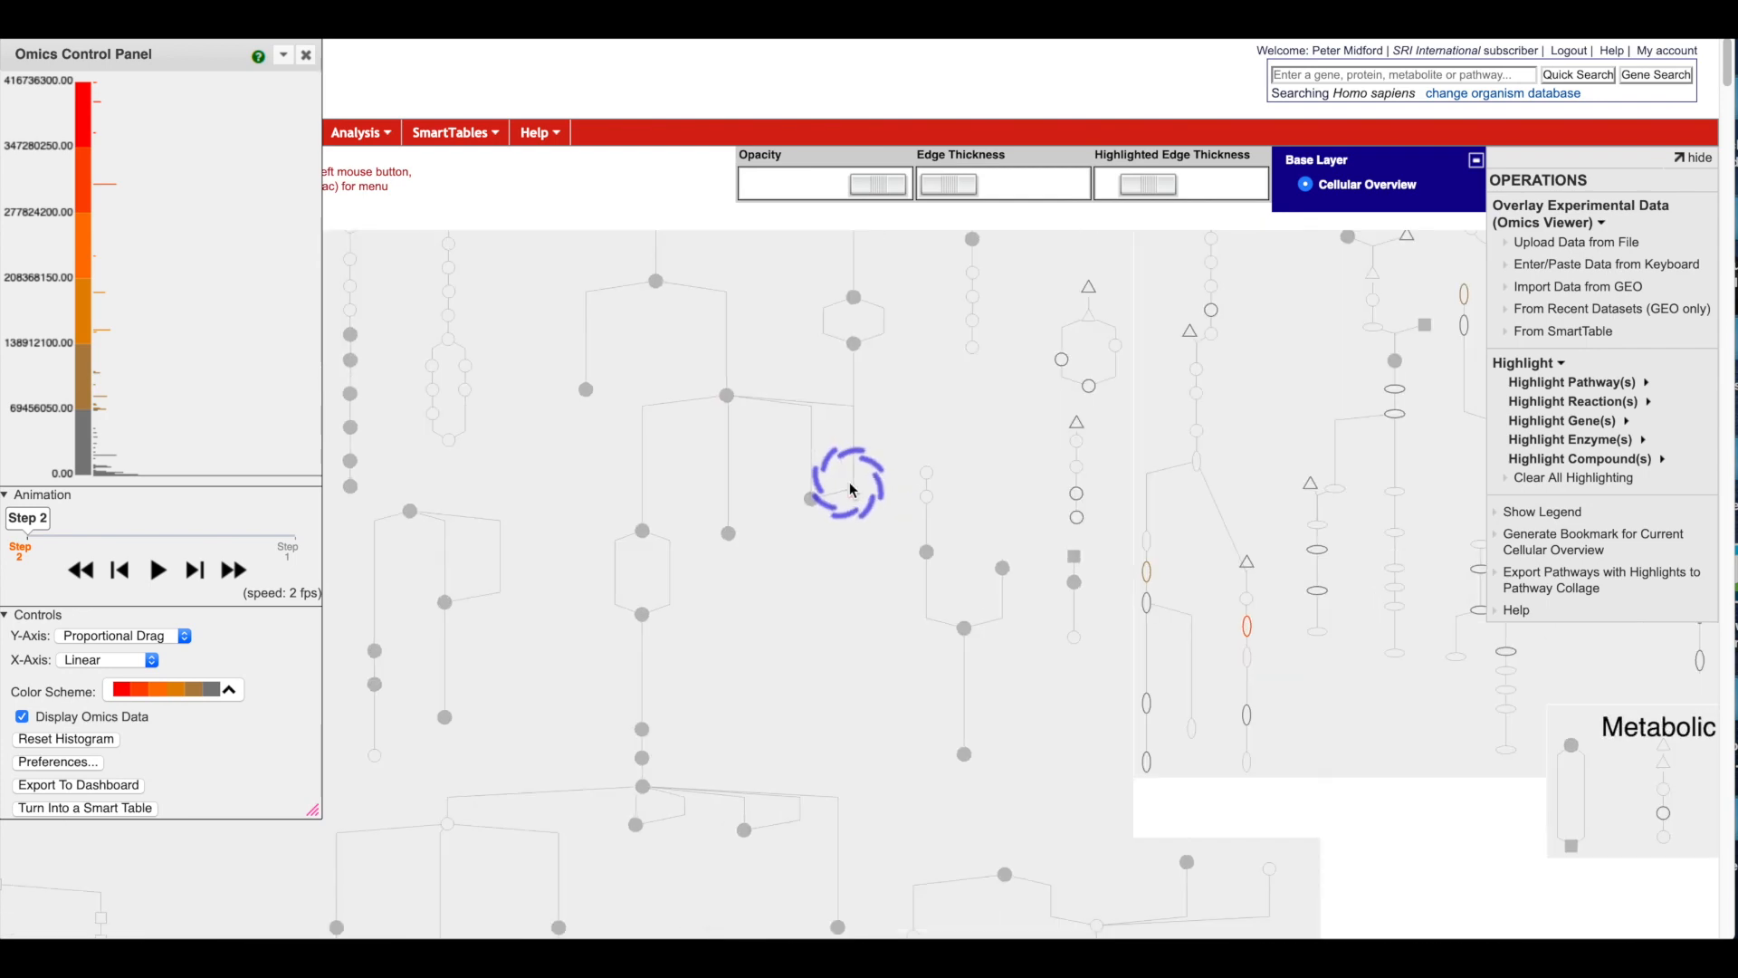
pyautogui.scroll(1, 849, 484)
pyautogui.moveTo(1003, 292); pyautogui.dragTo(818, 594)
pyautogui.moveTo(911, 444); pyautogui.dragTo(542, 414)
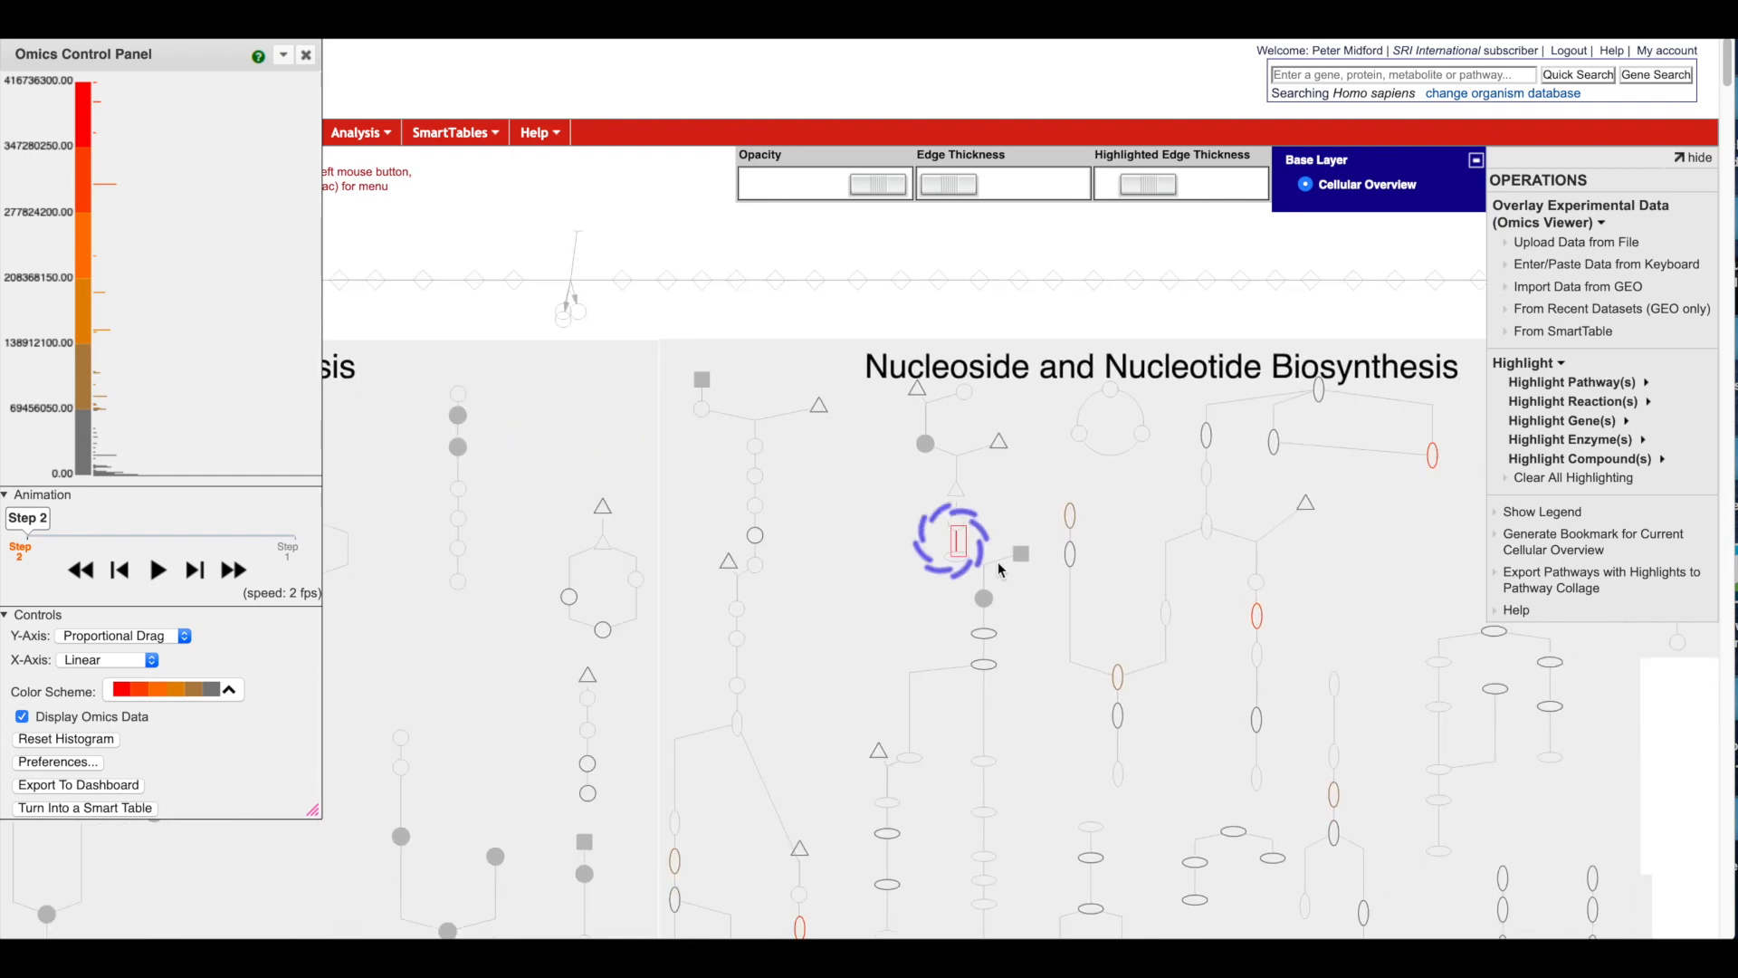
pyautogui.scroll(2, 861, 562)
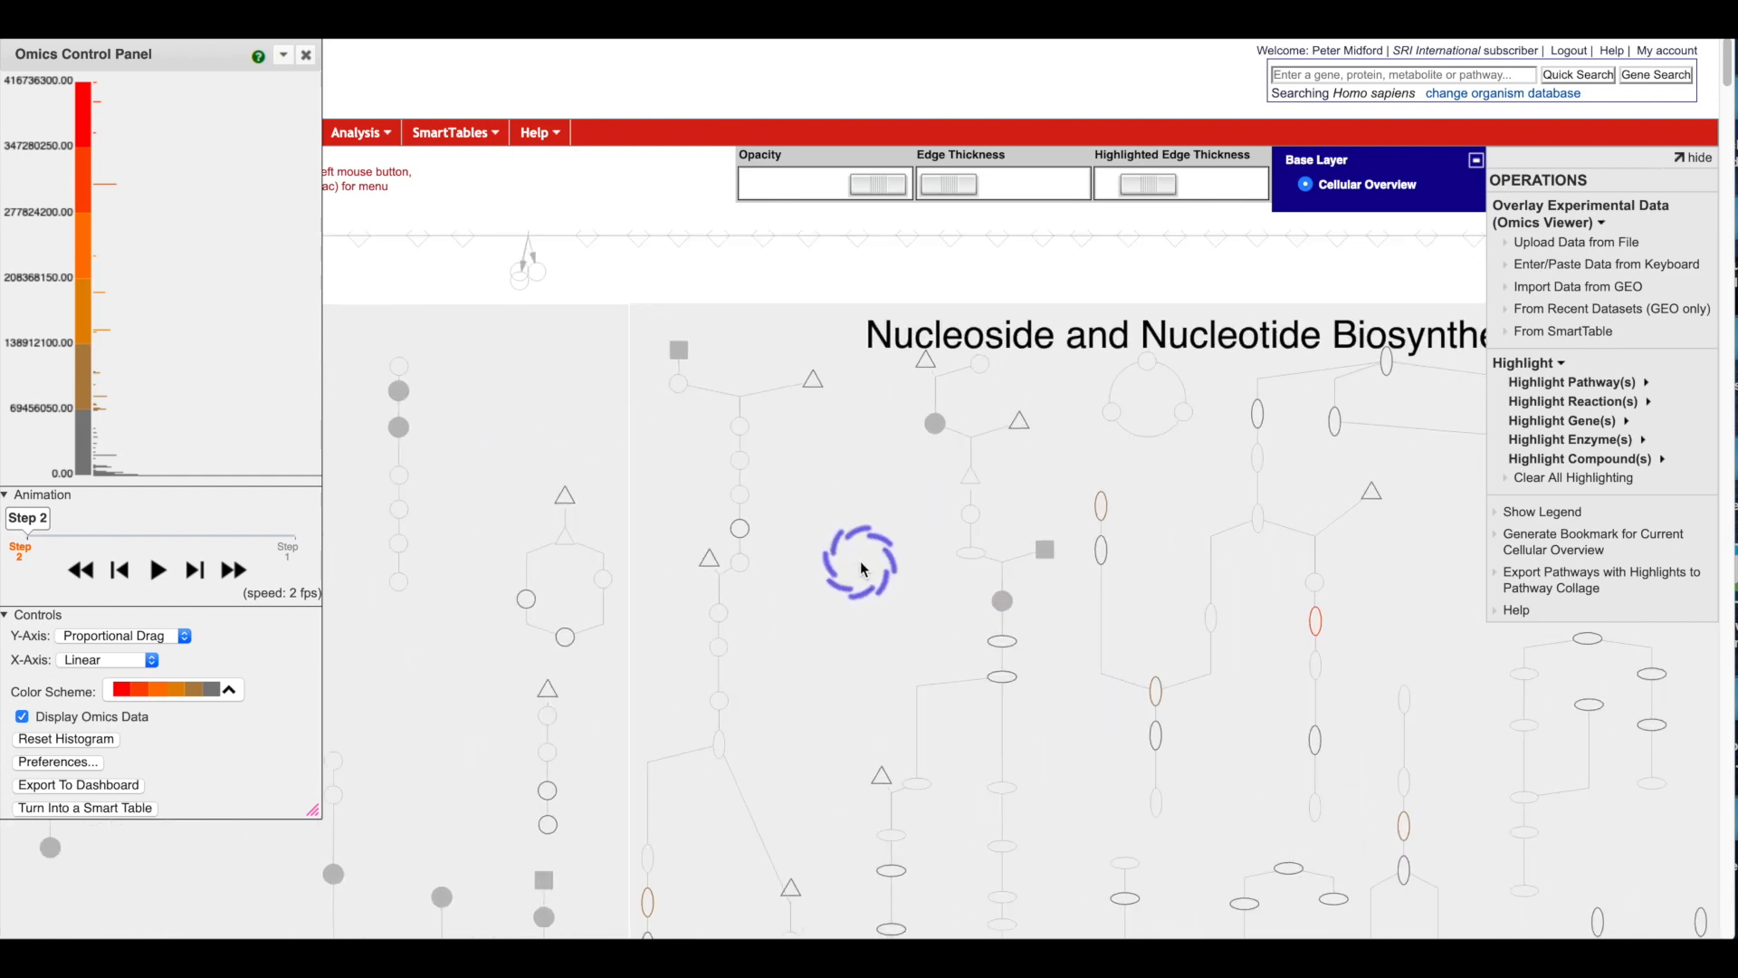
# - Zoom in on the Nucleoside and Nucleotide Biosynthesis area, view the omics data graph for dGTP, and close it
pyautogui.scroll(2, 861, 562)
pyautogui.moveTo(874, 398); pyautogui.dragTo(905, 712)
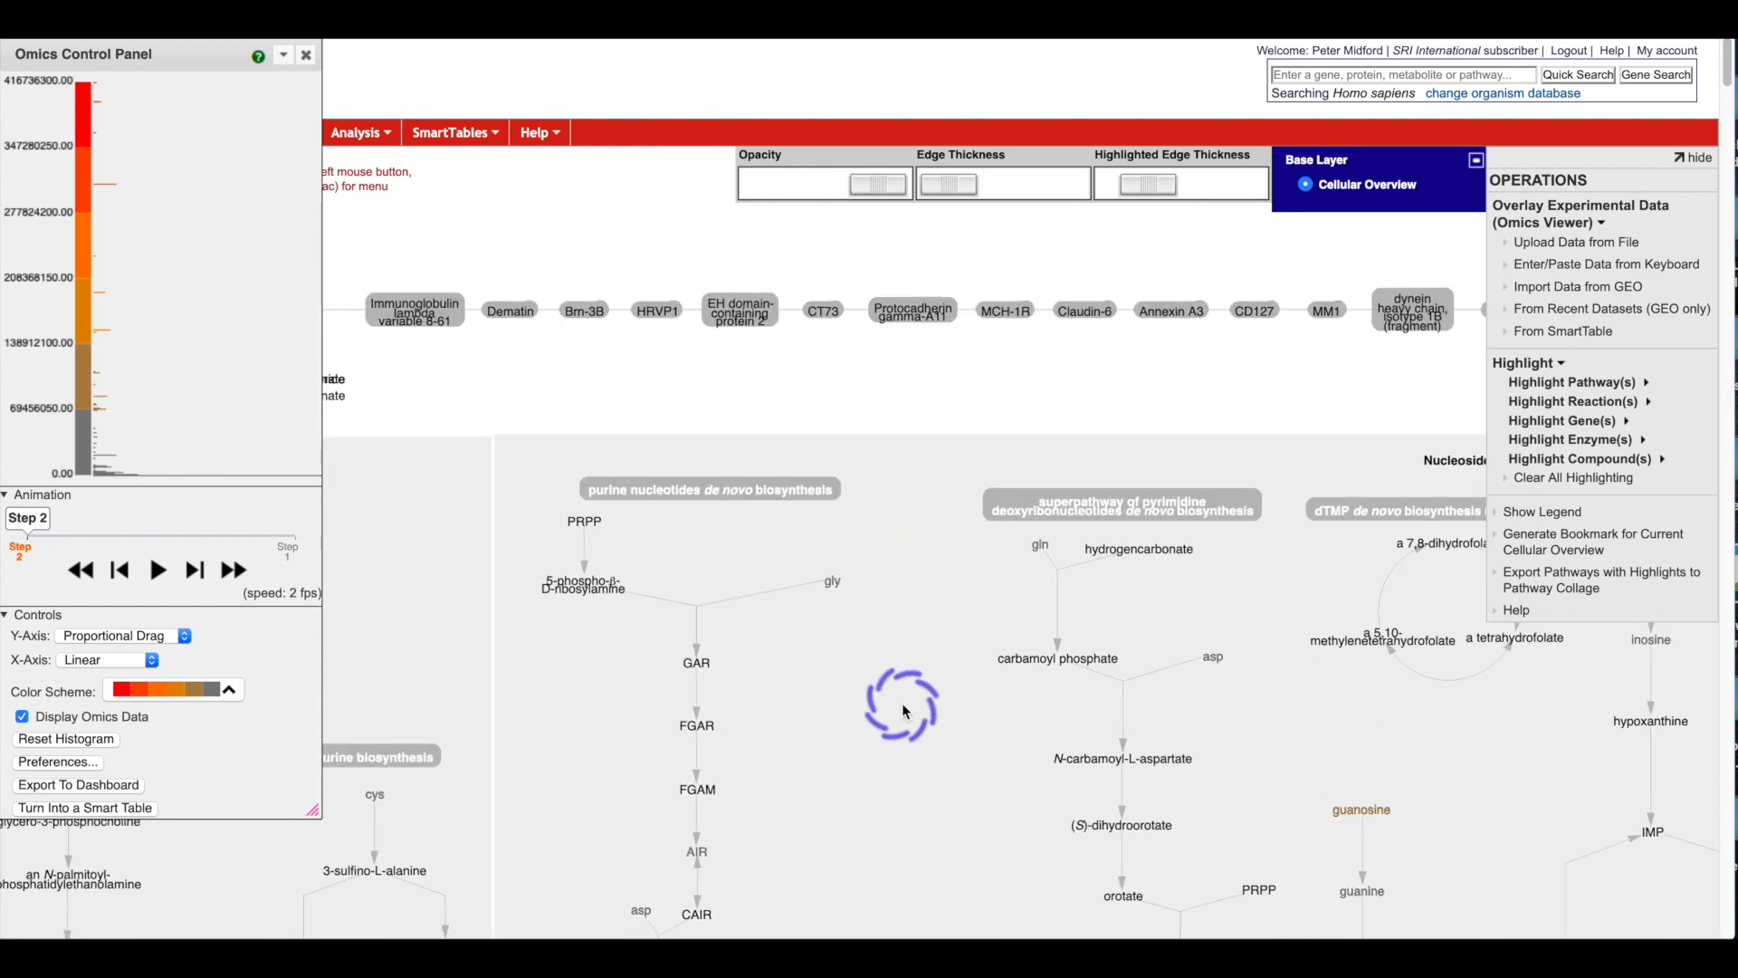
pyautogui.moveTo(909, 662); pyautogui.dragTo(932, 312)
pyautogui.moveTo(905, 829); pyautogui.dragTo(940, 391)
pyautogui.moveTo(971, 880); pyautogui.dragTo(976, 469)
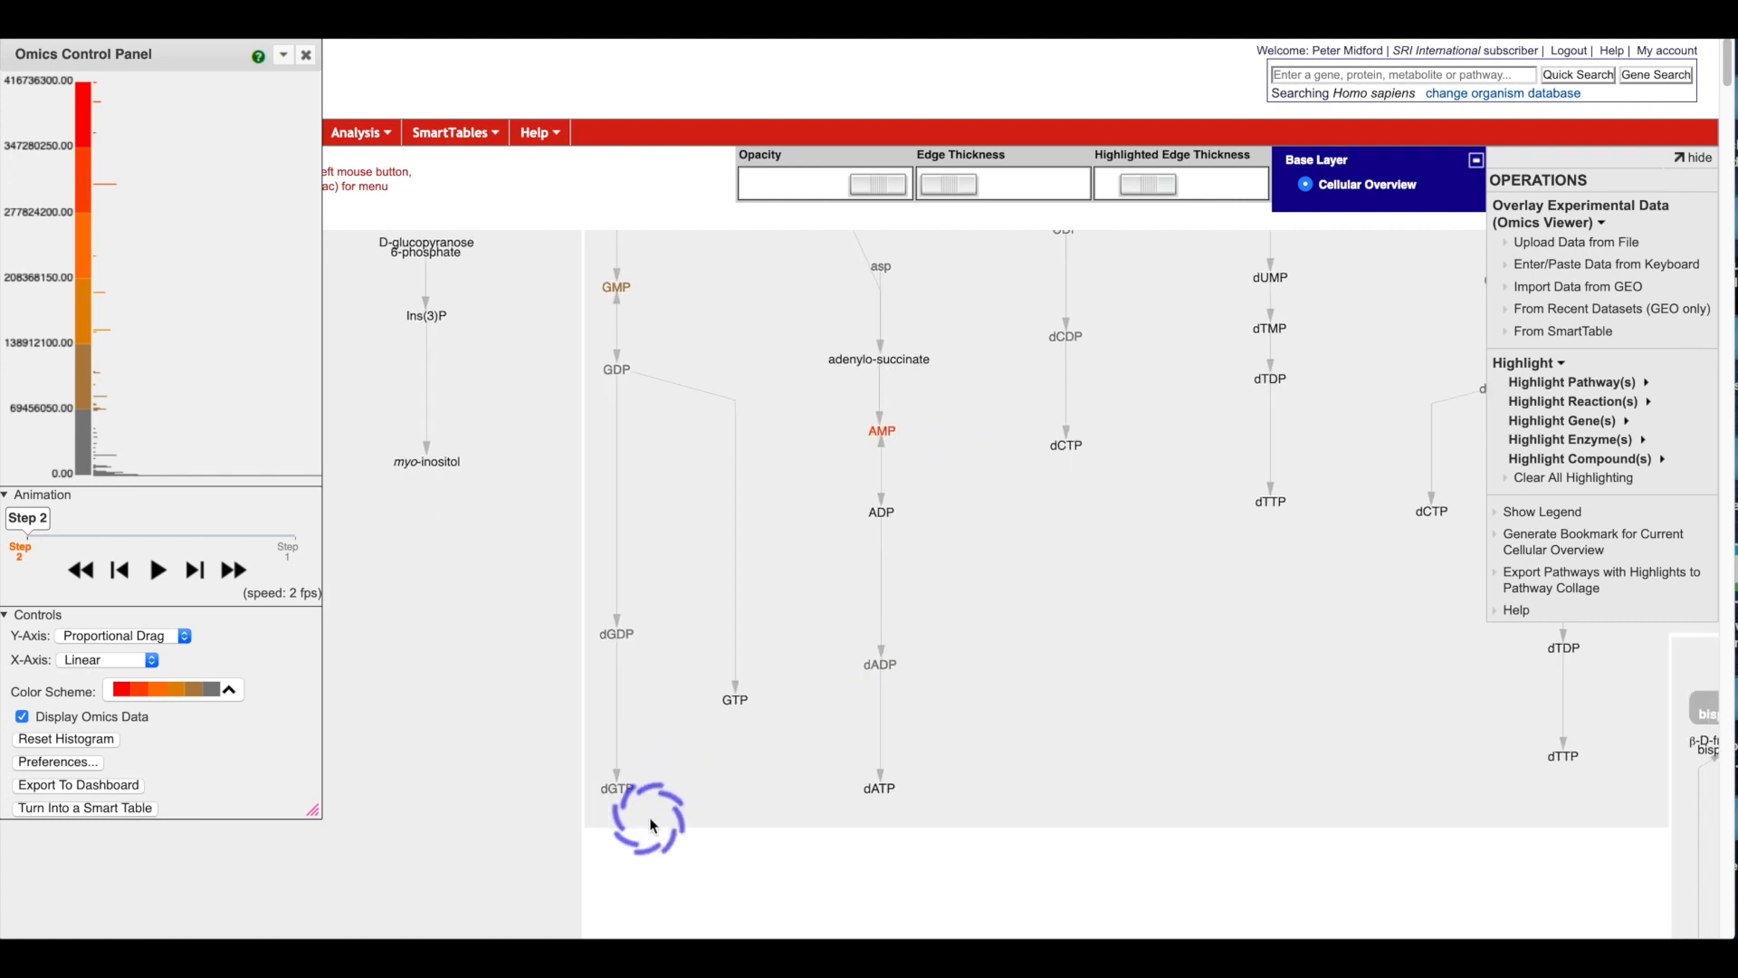
pyautogui.moveTo(621, 792)
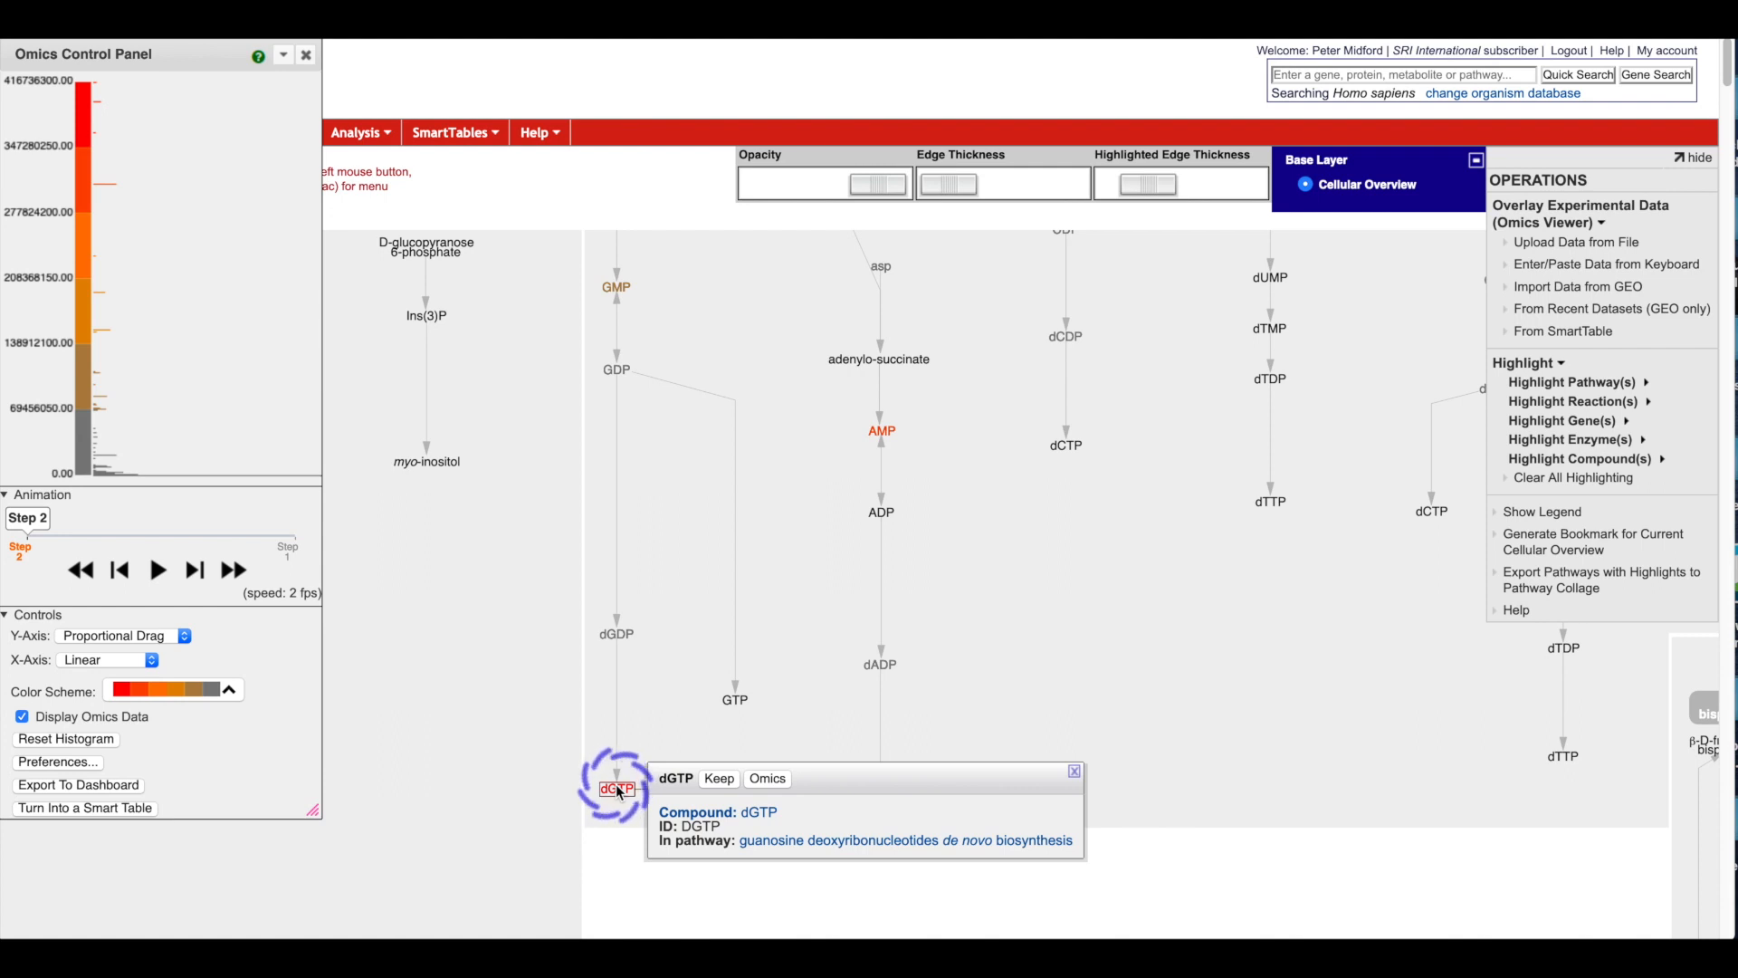
pyautogui.click(783, 781)
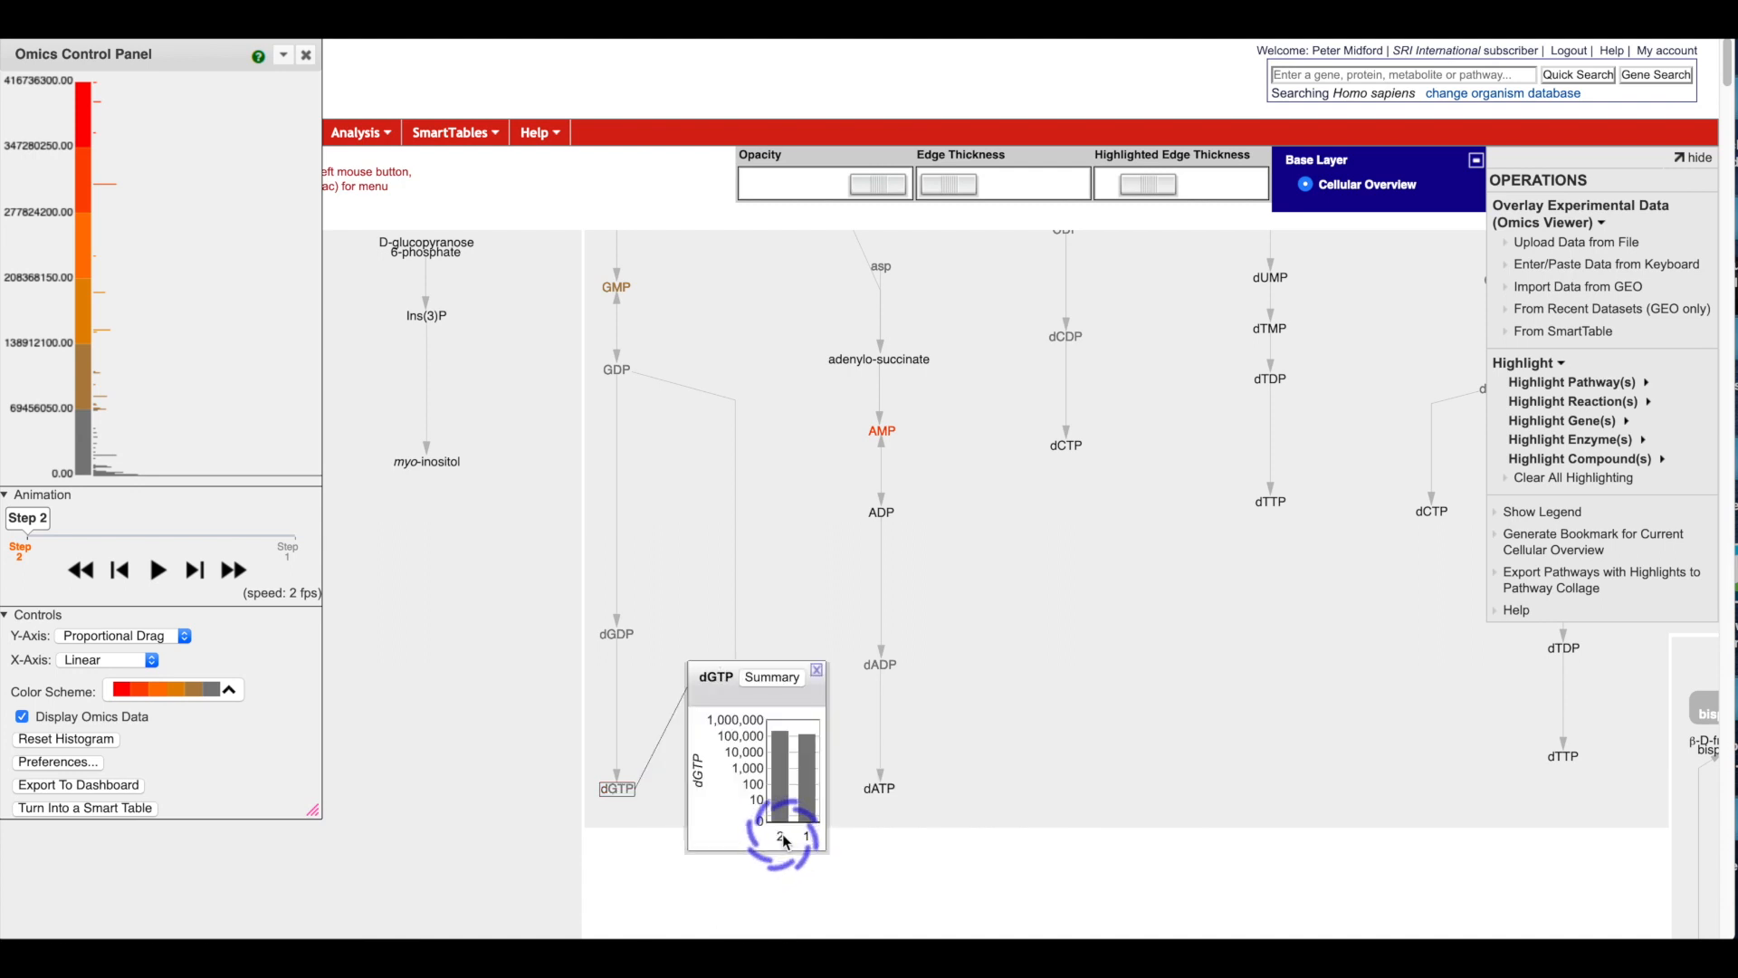
pyautogui.click(816, 670)
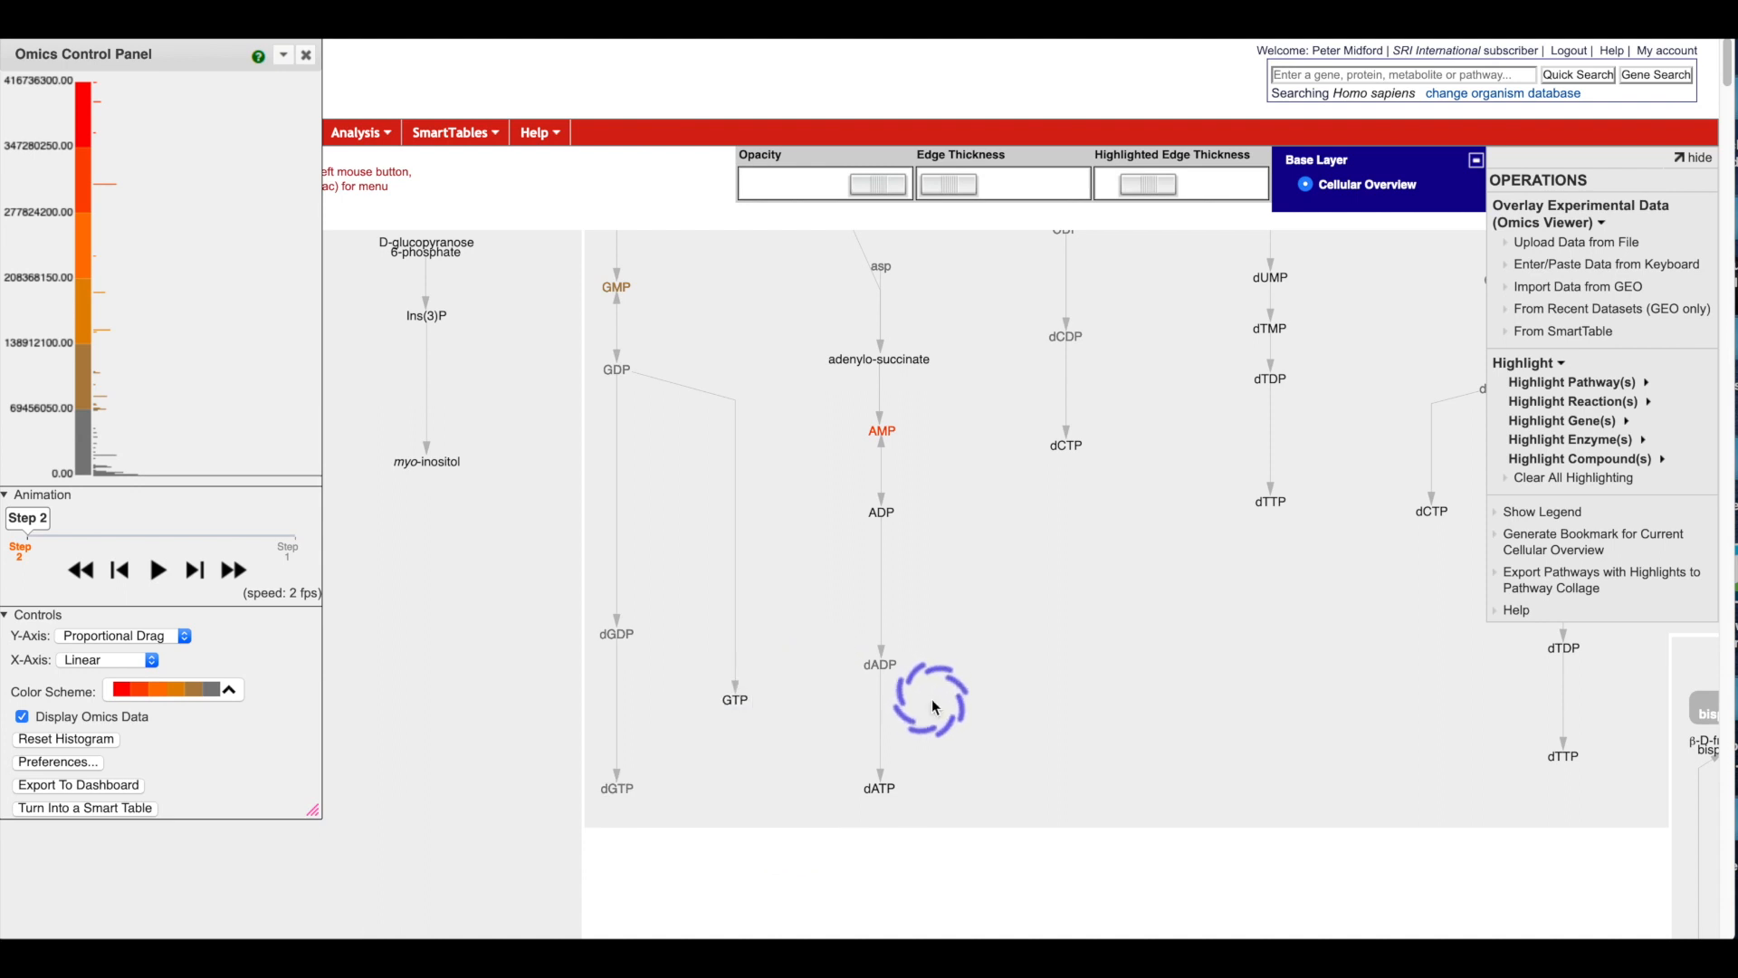
# - View the omics data graphs of GMP and AMP, closing each one after inspection
pyautogui.moveTo(614, 288)
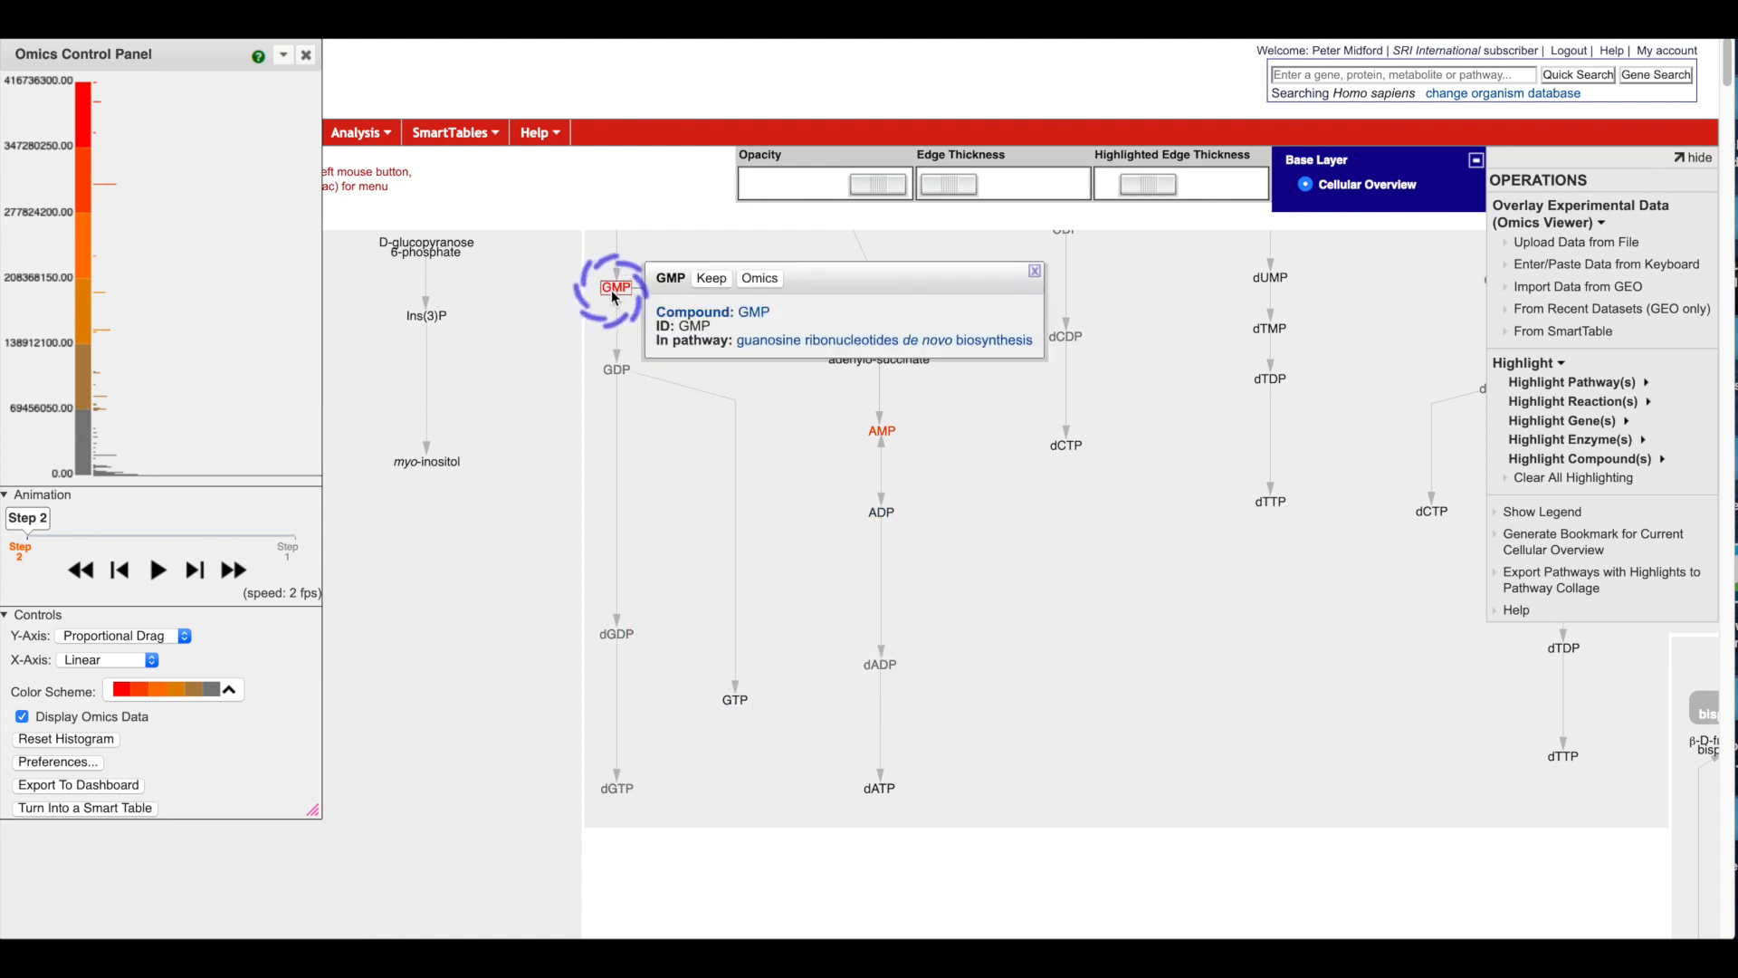
pyautogui.click(759, 278)
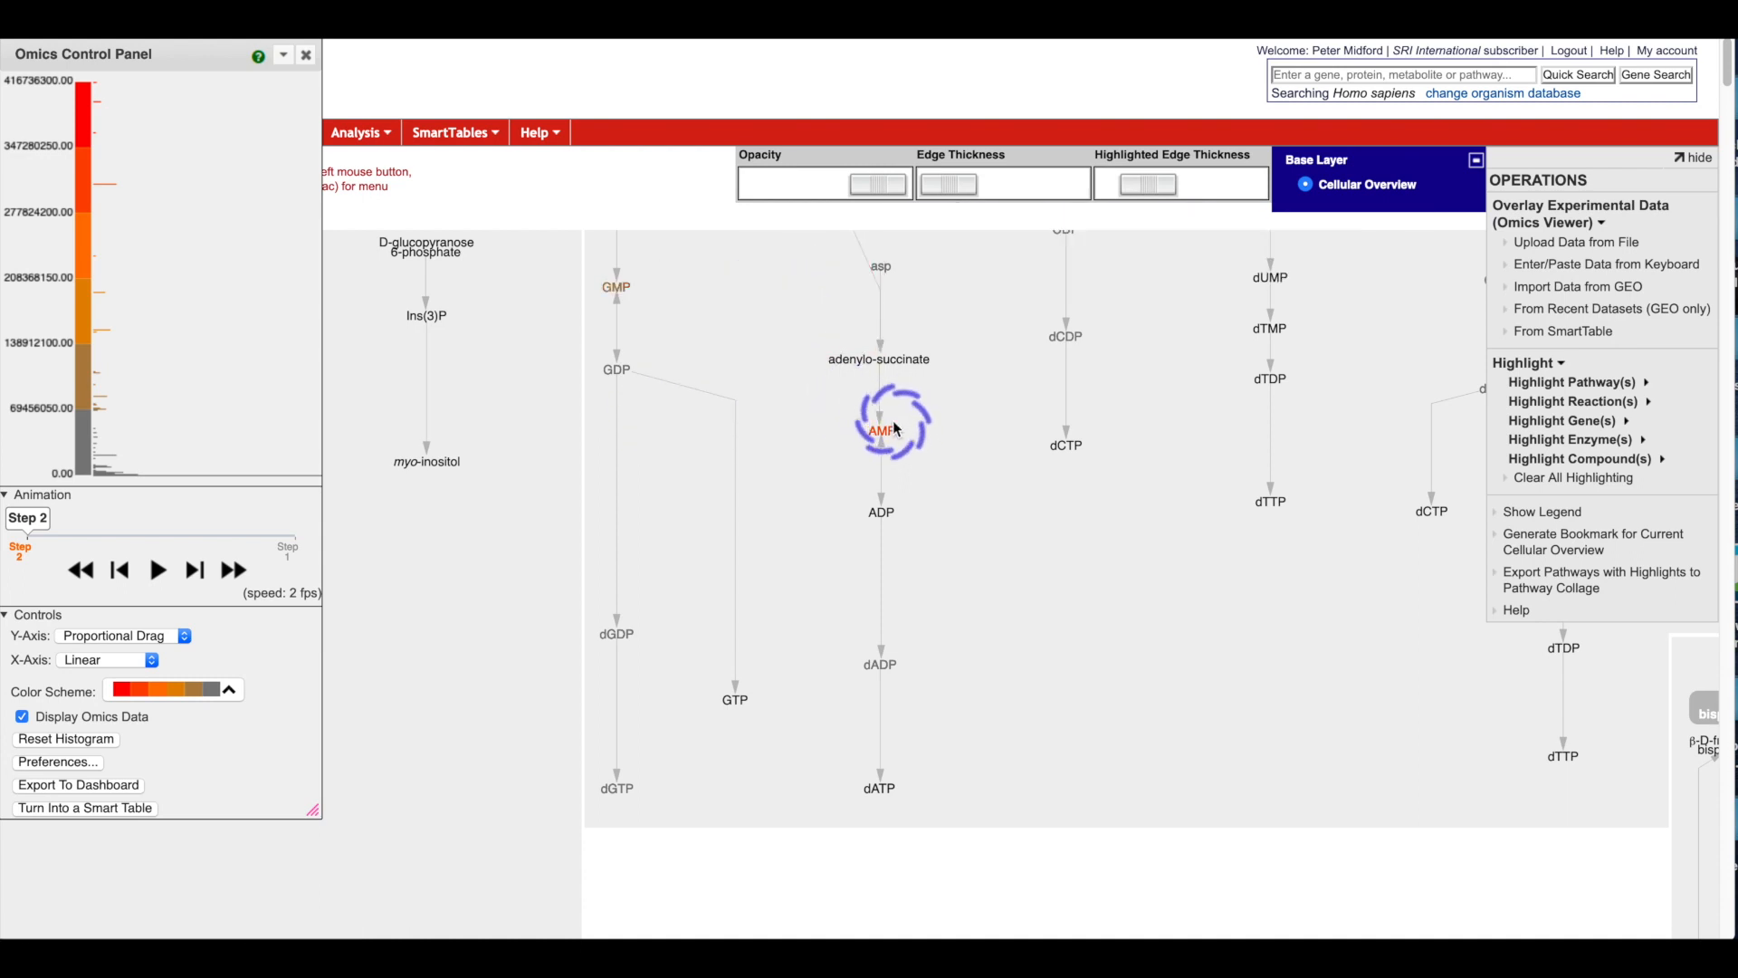
pyautogui.moveTo(886, 424)
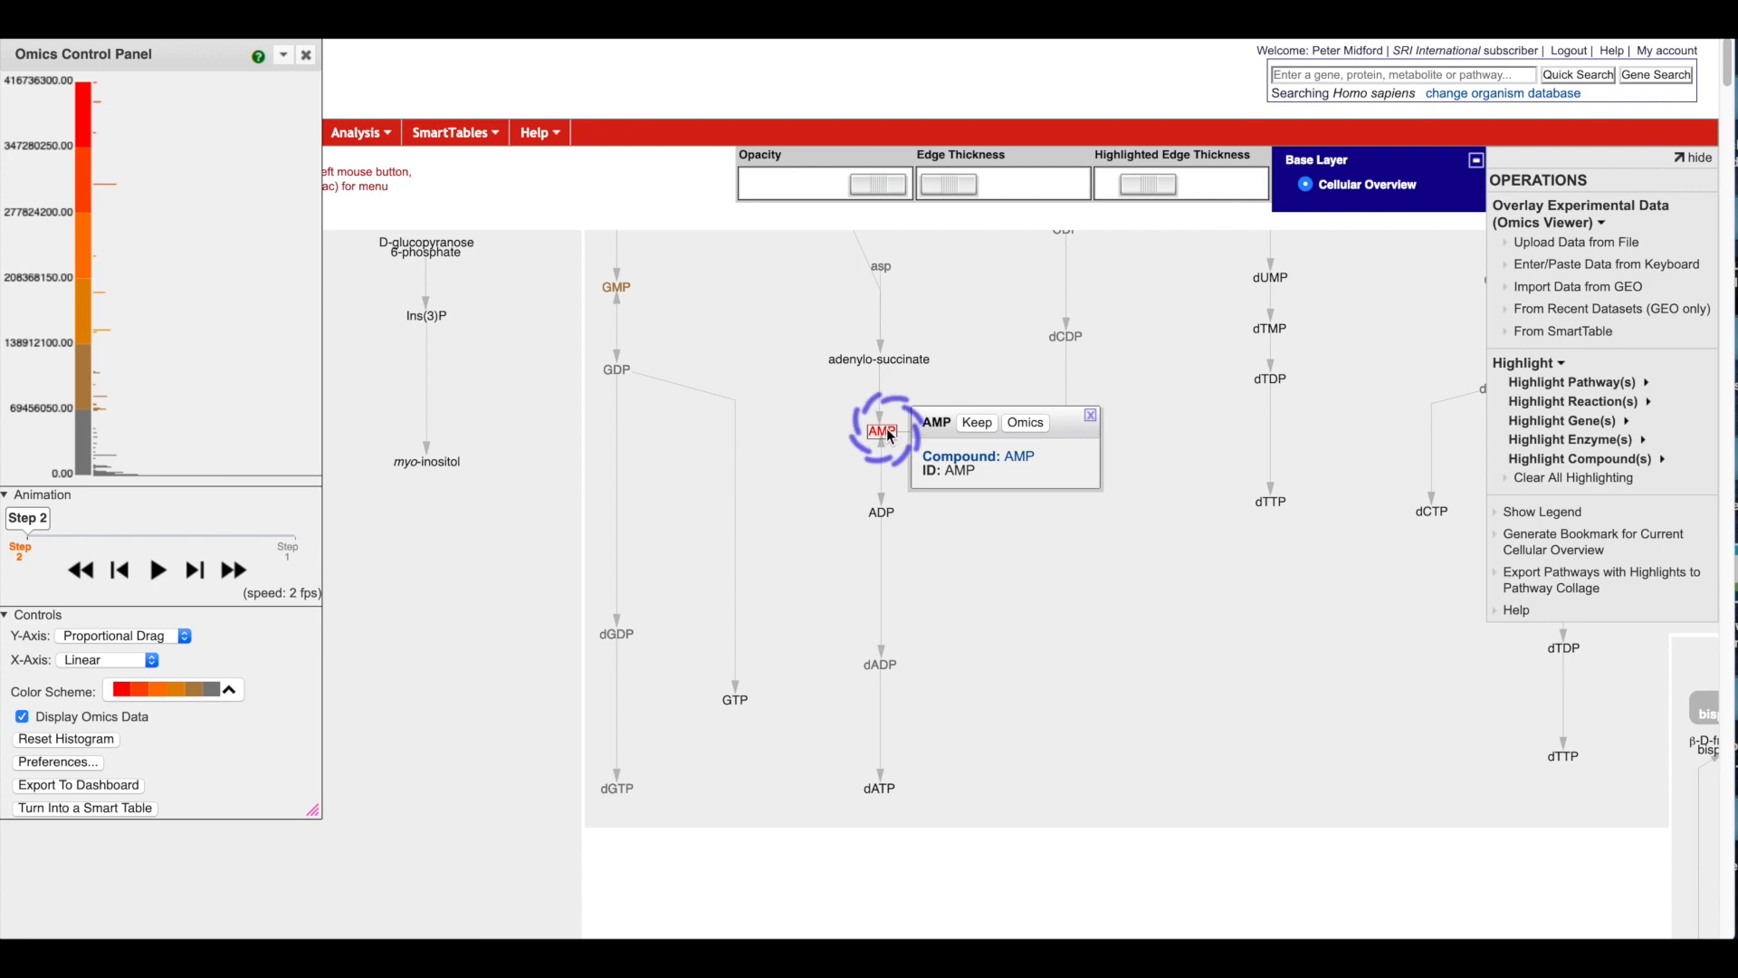
pyautogui.click(1025, 423)
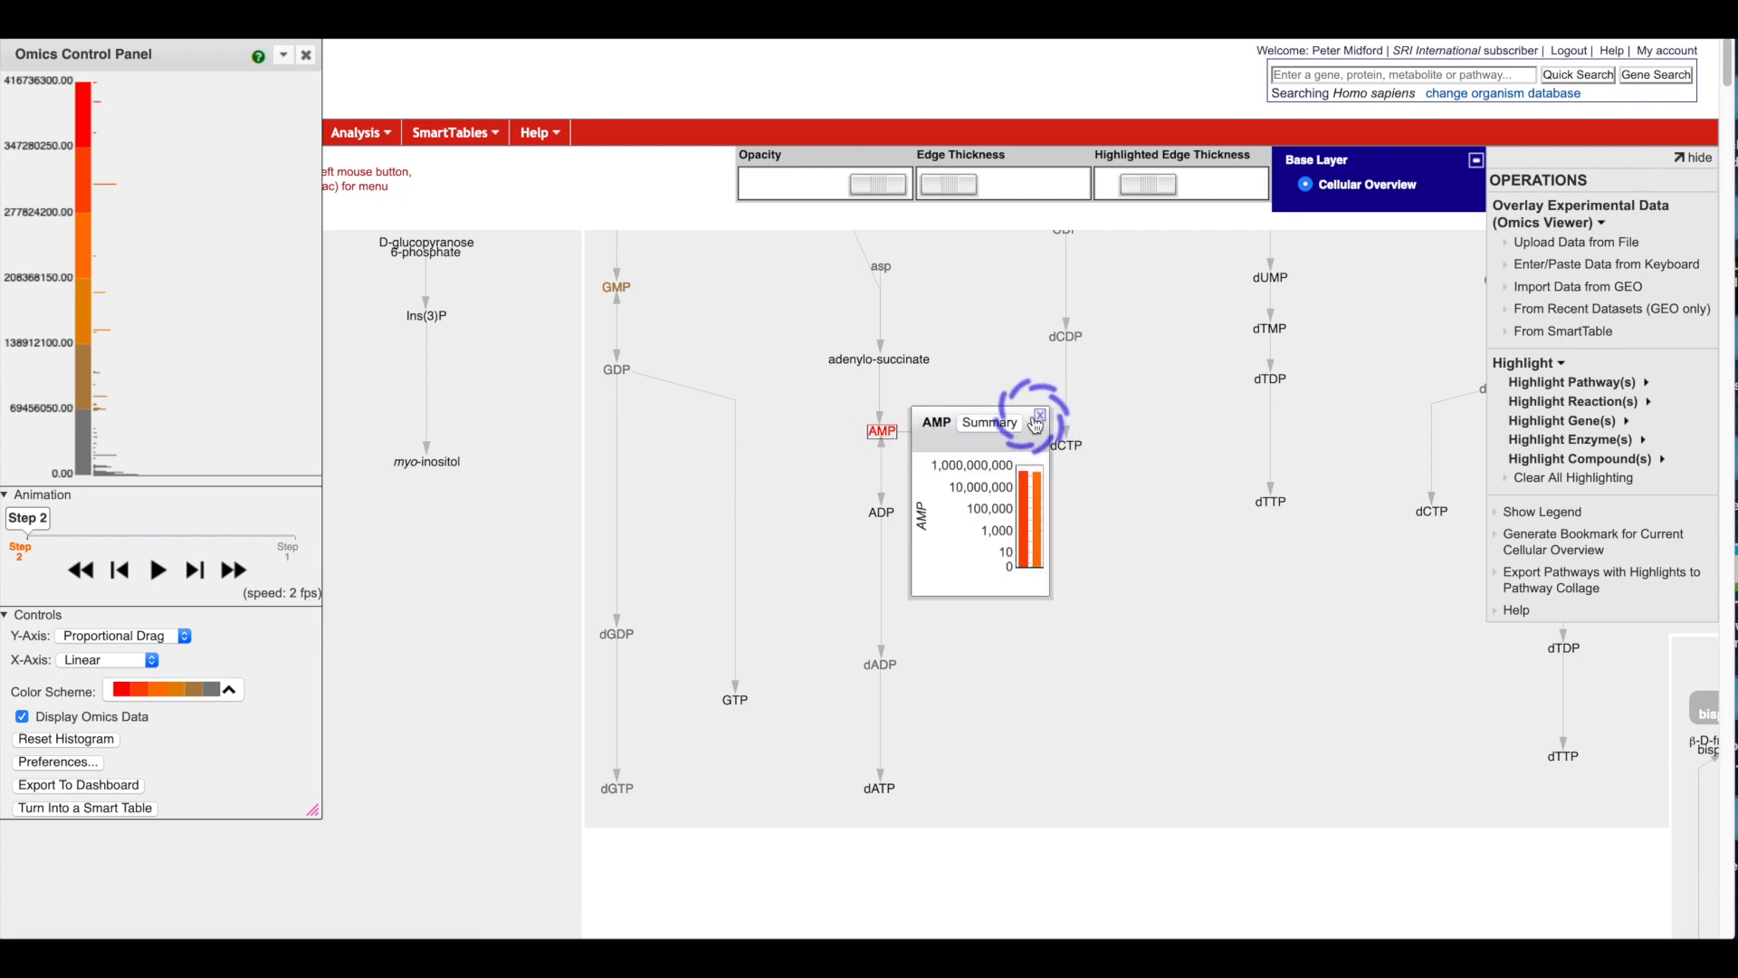
pyautogui.click(1040, 416)
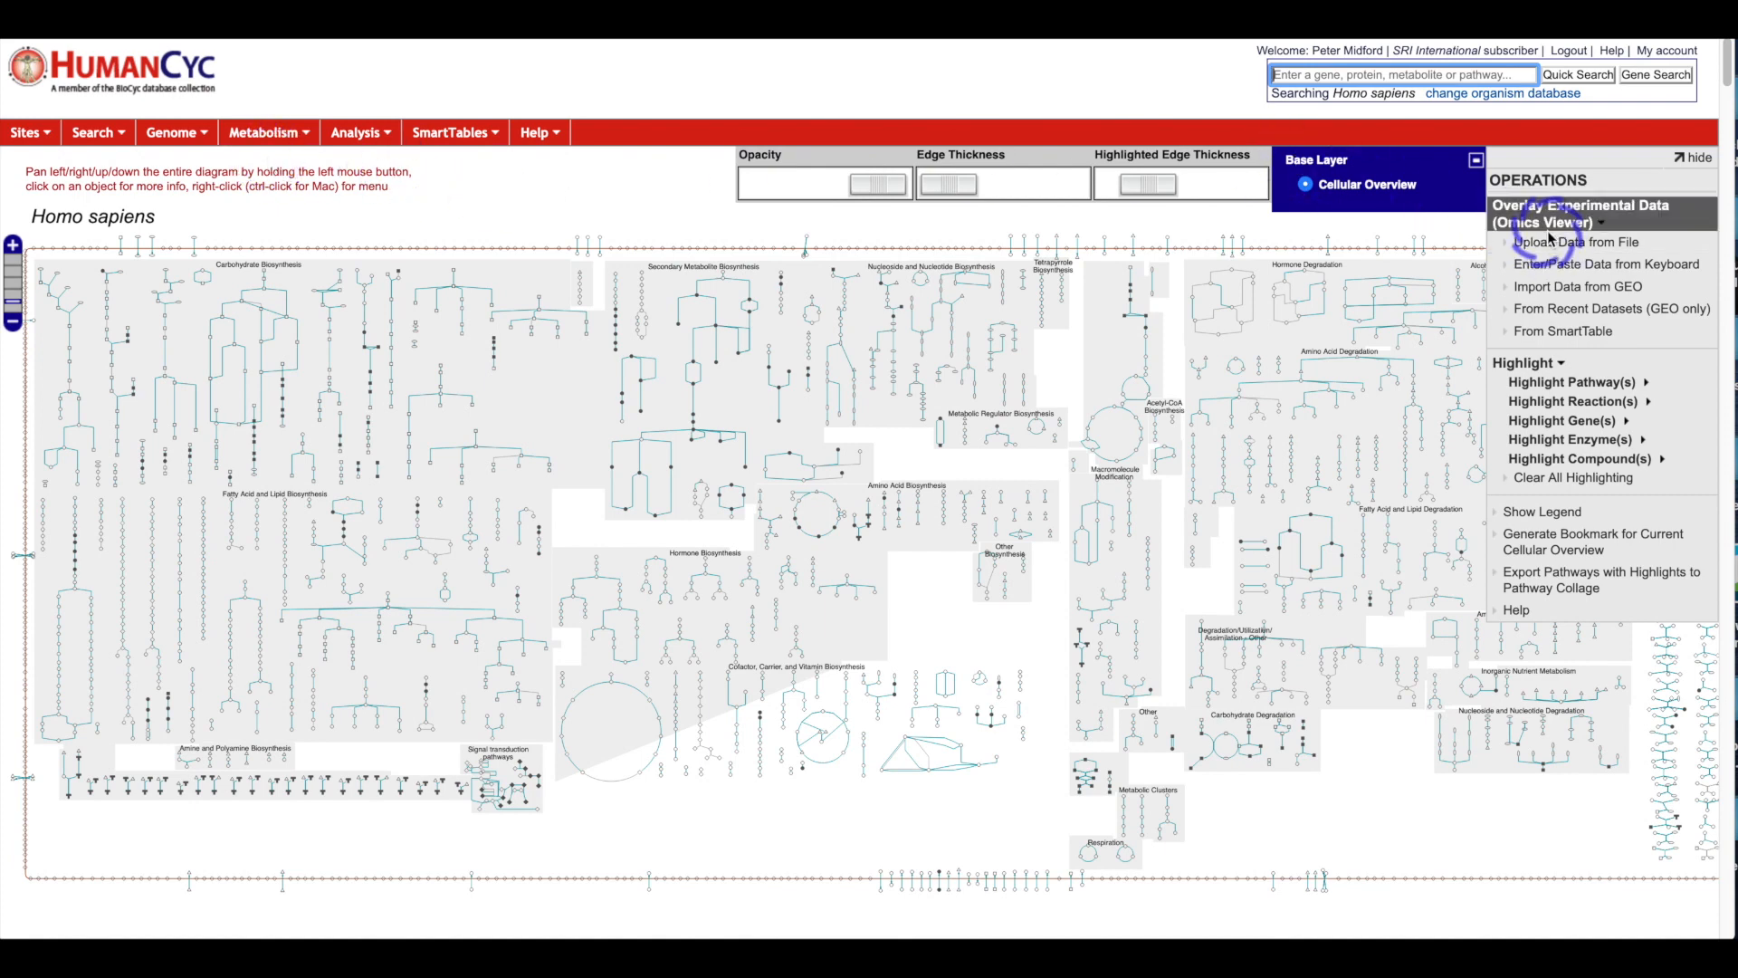
# - On the full Cellular Overview, choose human-metabolomics-syn.txt as the omics file to upload, with compound names and/or identifiers in its first column
pyautogui.click(1576, 242)
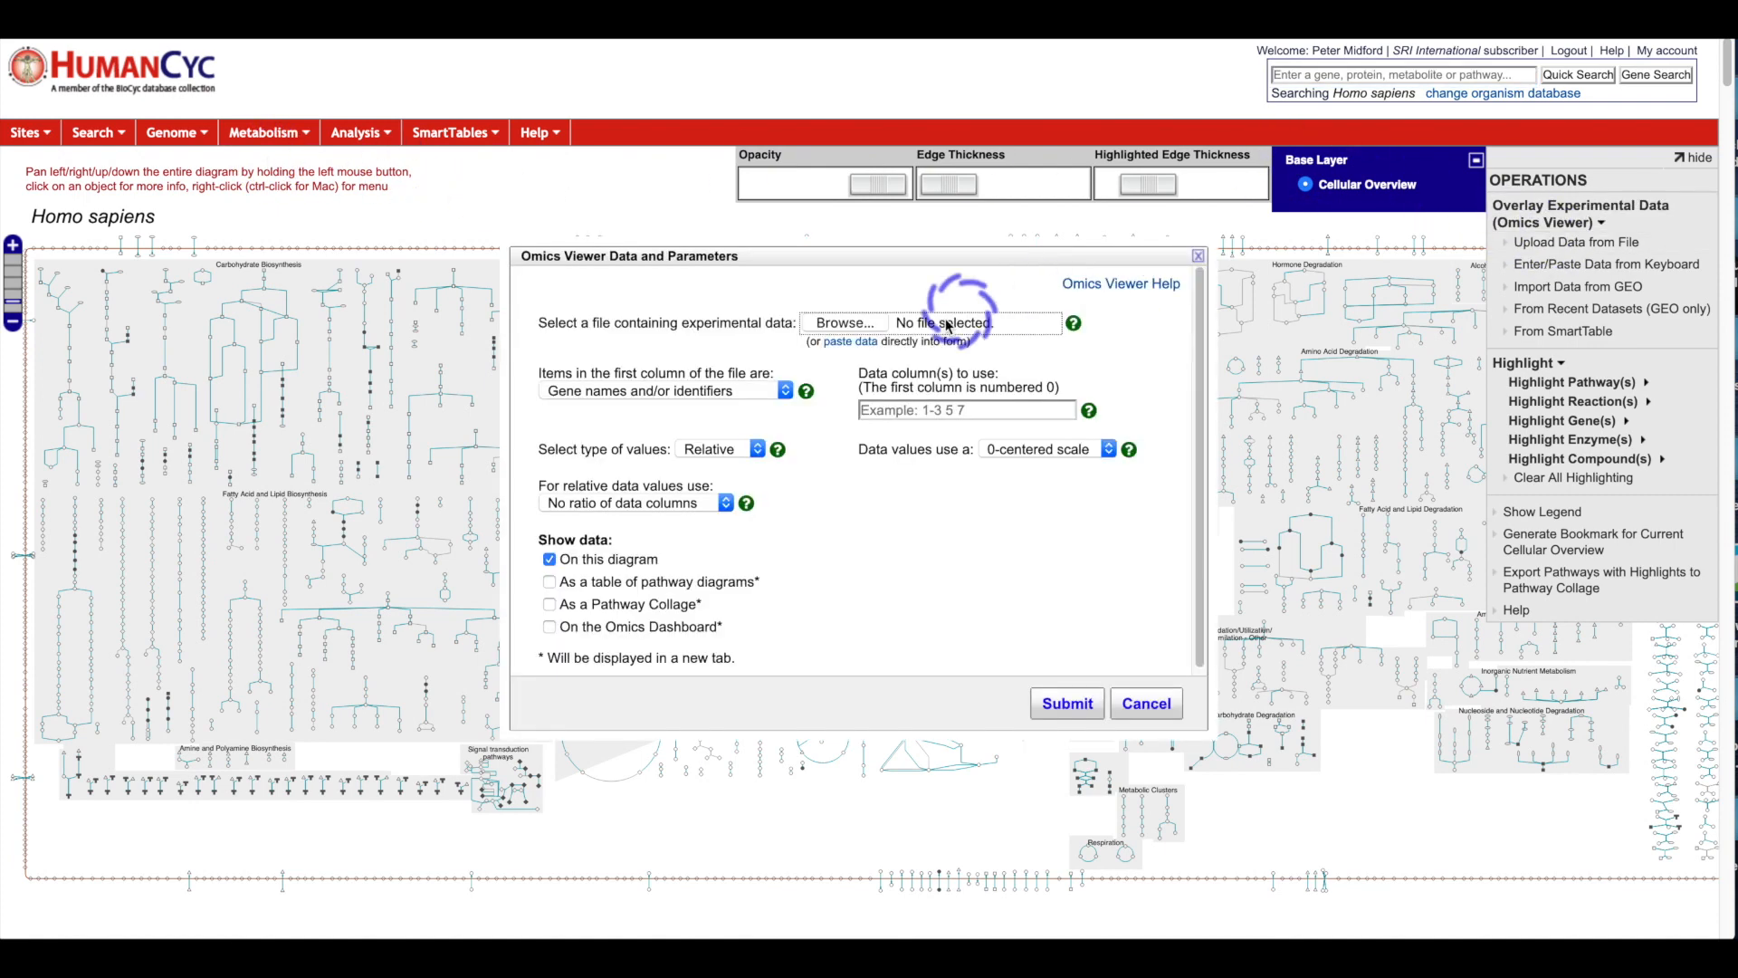
pyautogui.click(846, 328)
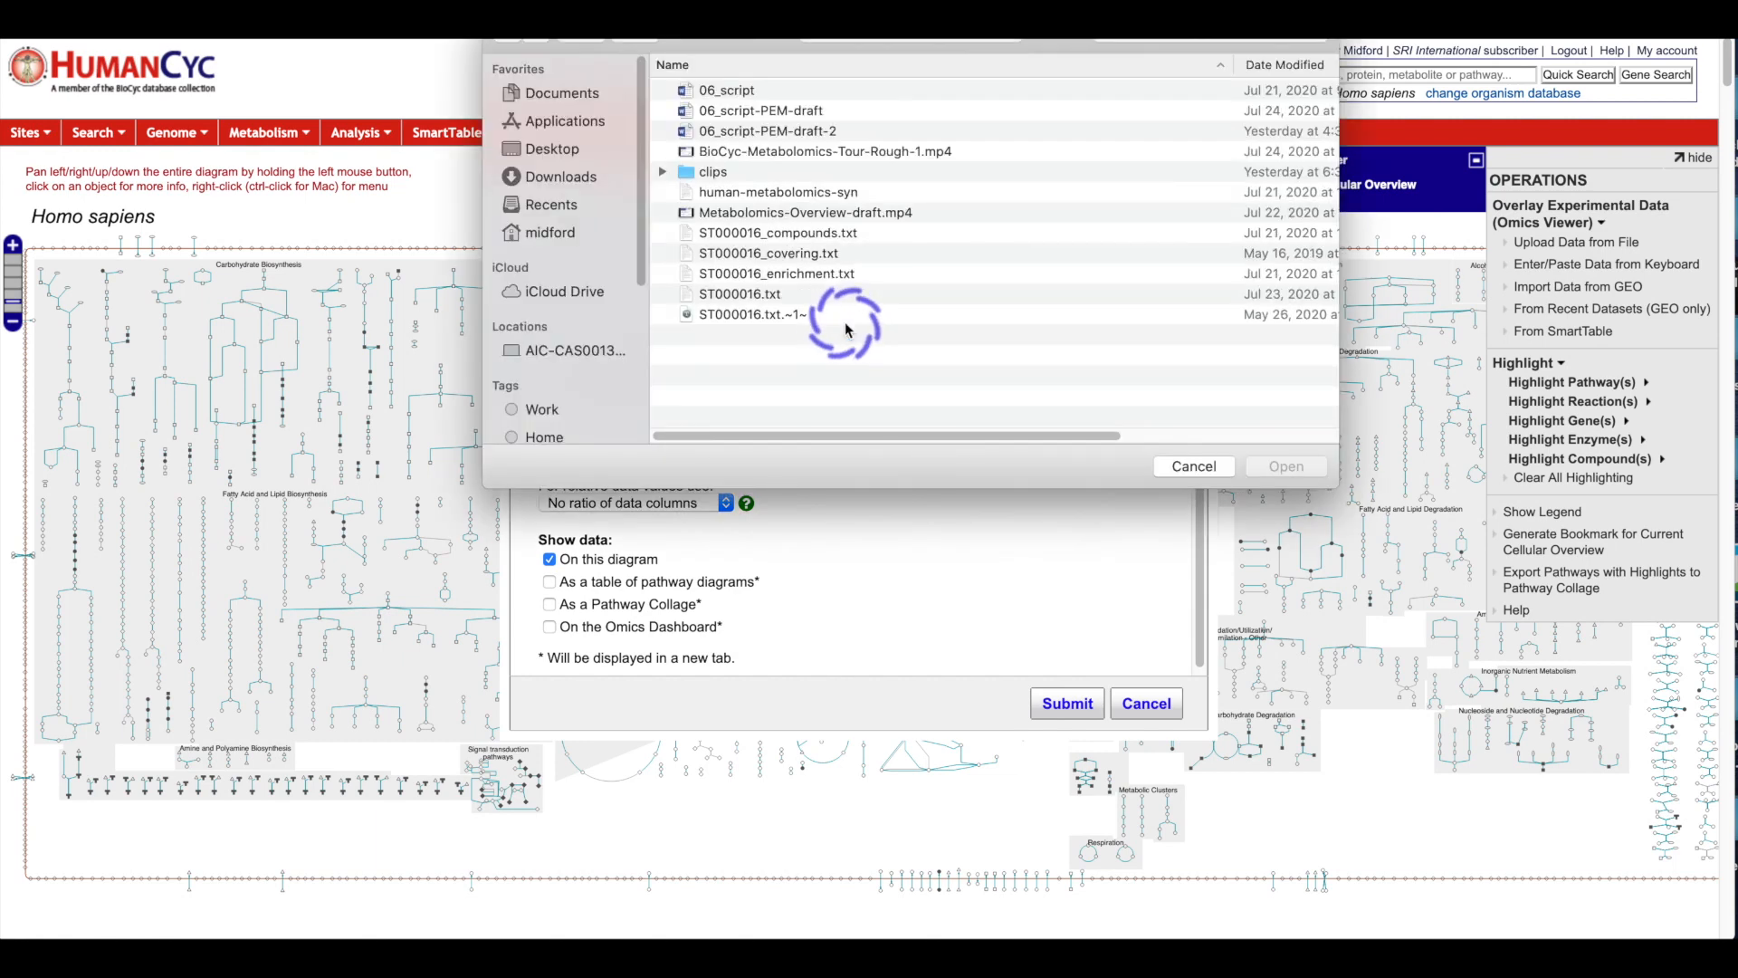
pyautogui.click(810, 192)
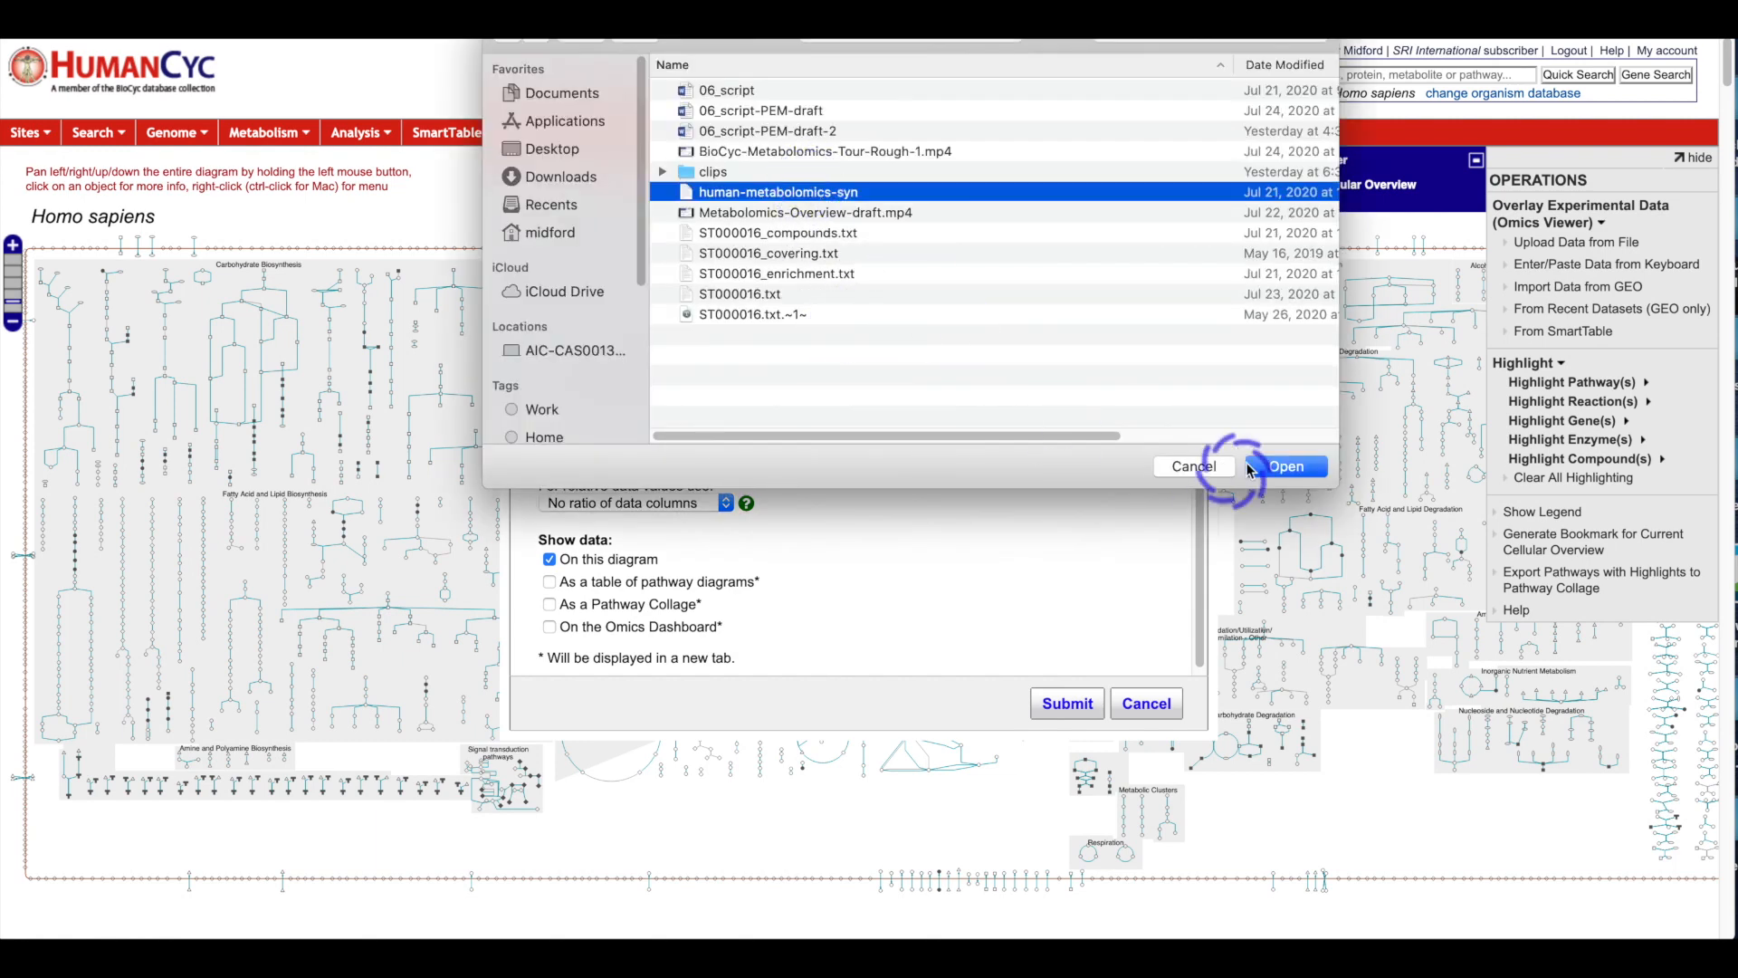
pyautogui.click(1292, 465)
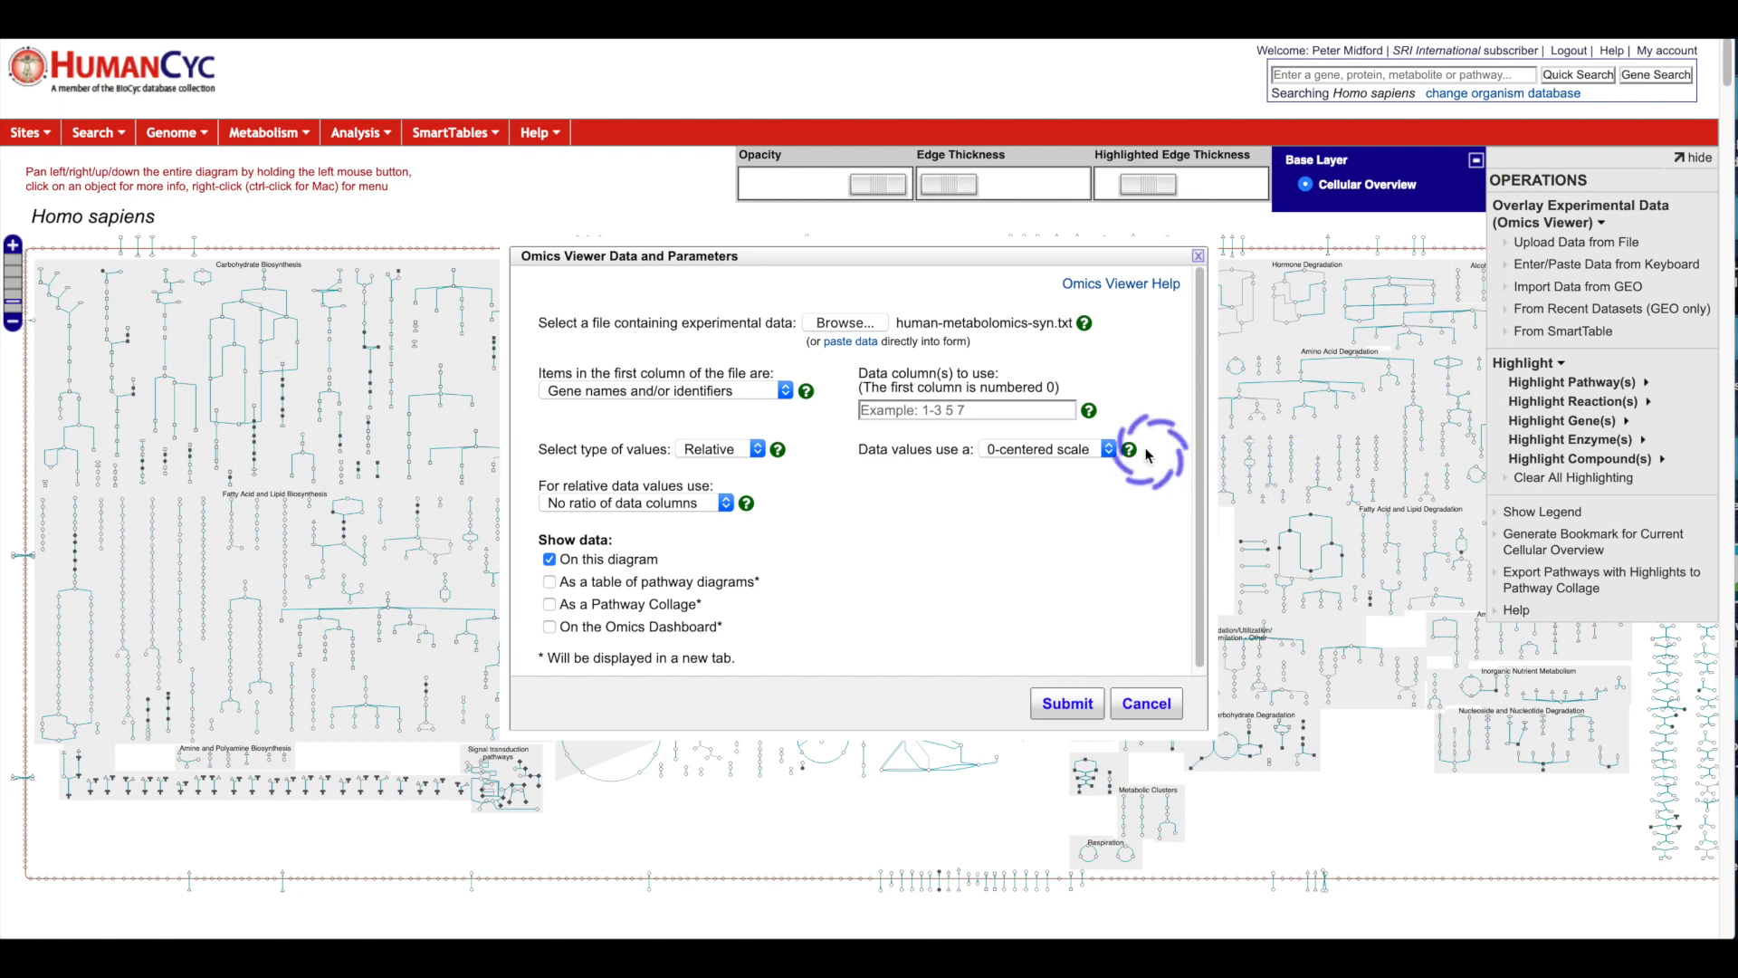
pyautogui.click(784, 391)
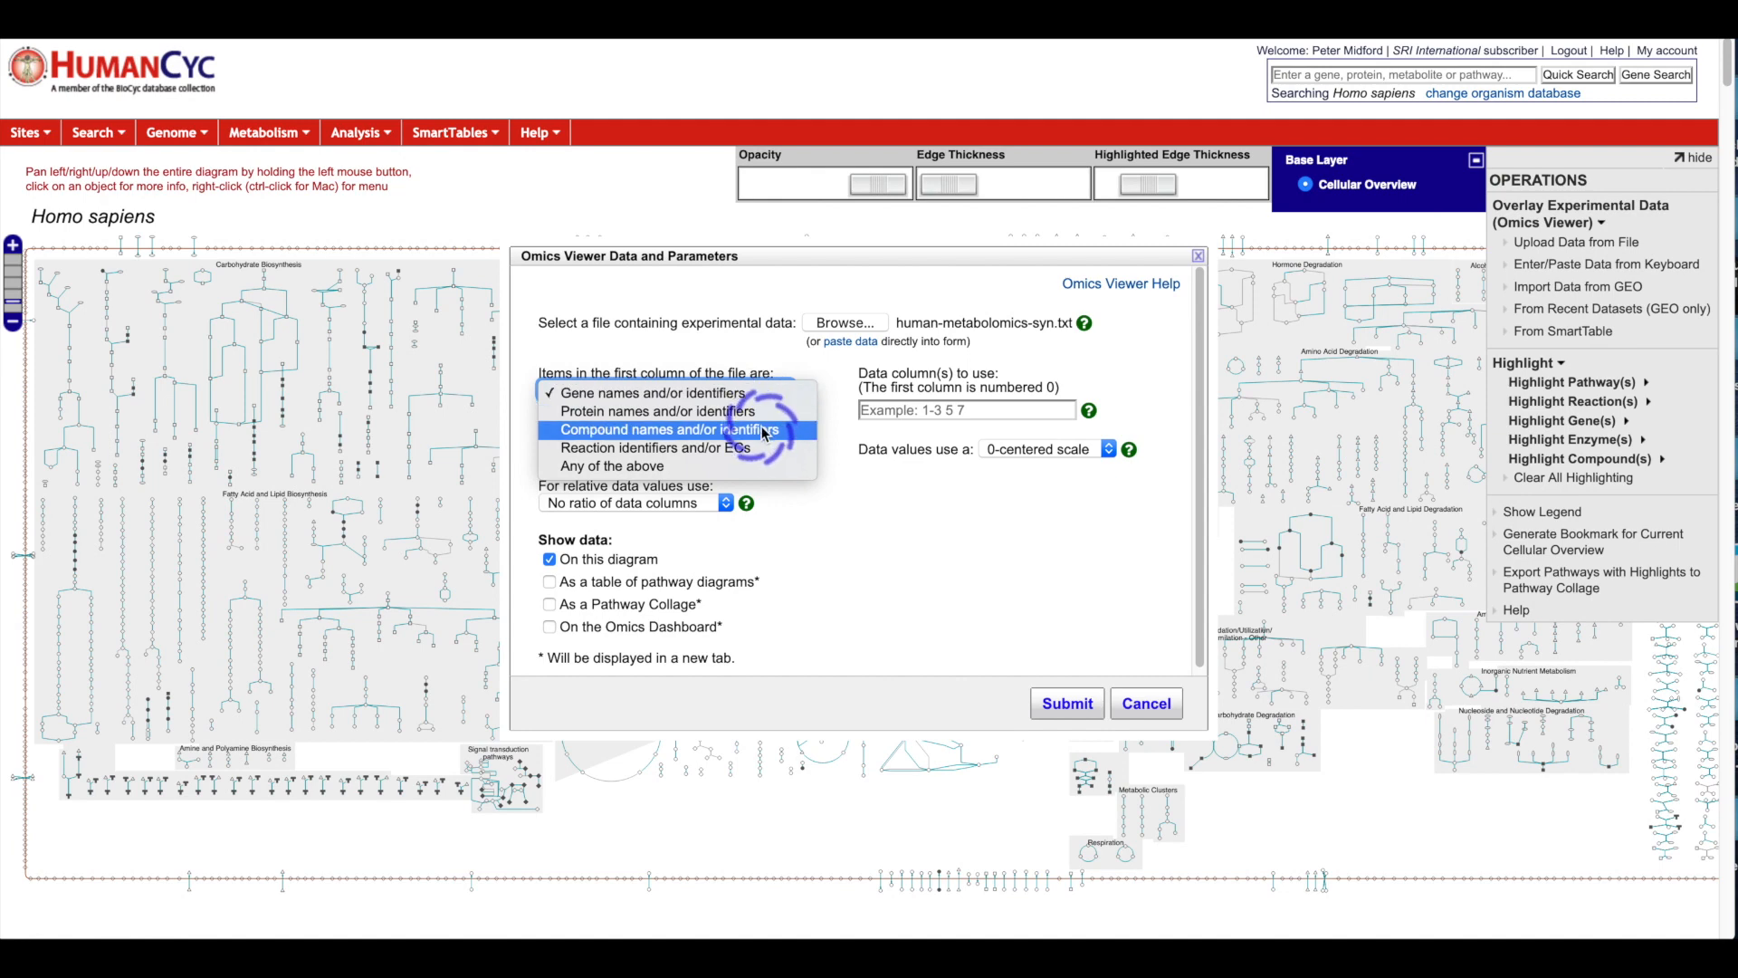
pyautogui.click(763, 430)
# - Overlay data columns 1-5 as relative values on this diagram and dismiss the data report
pyautogui.click(985, 409)
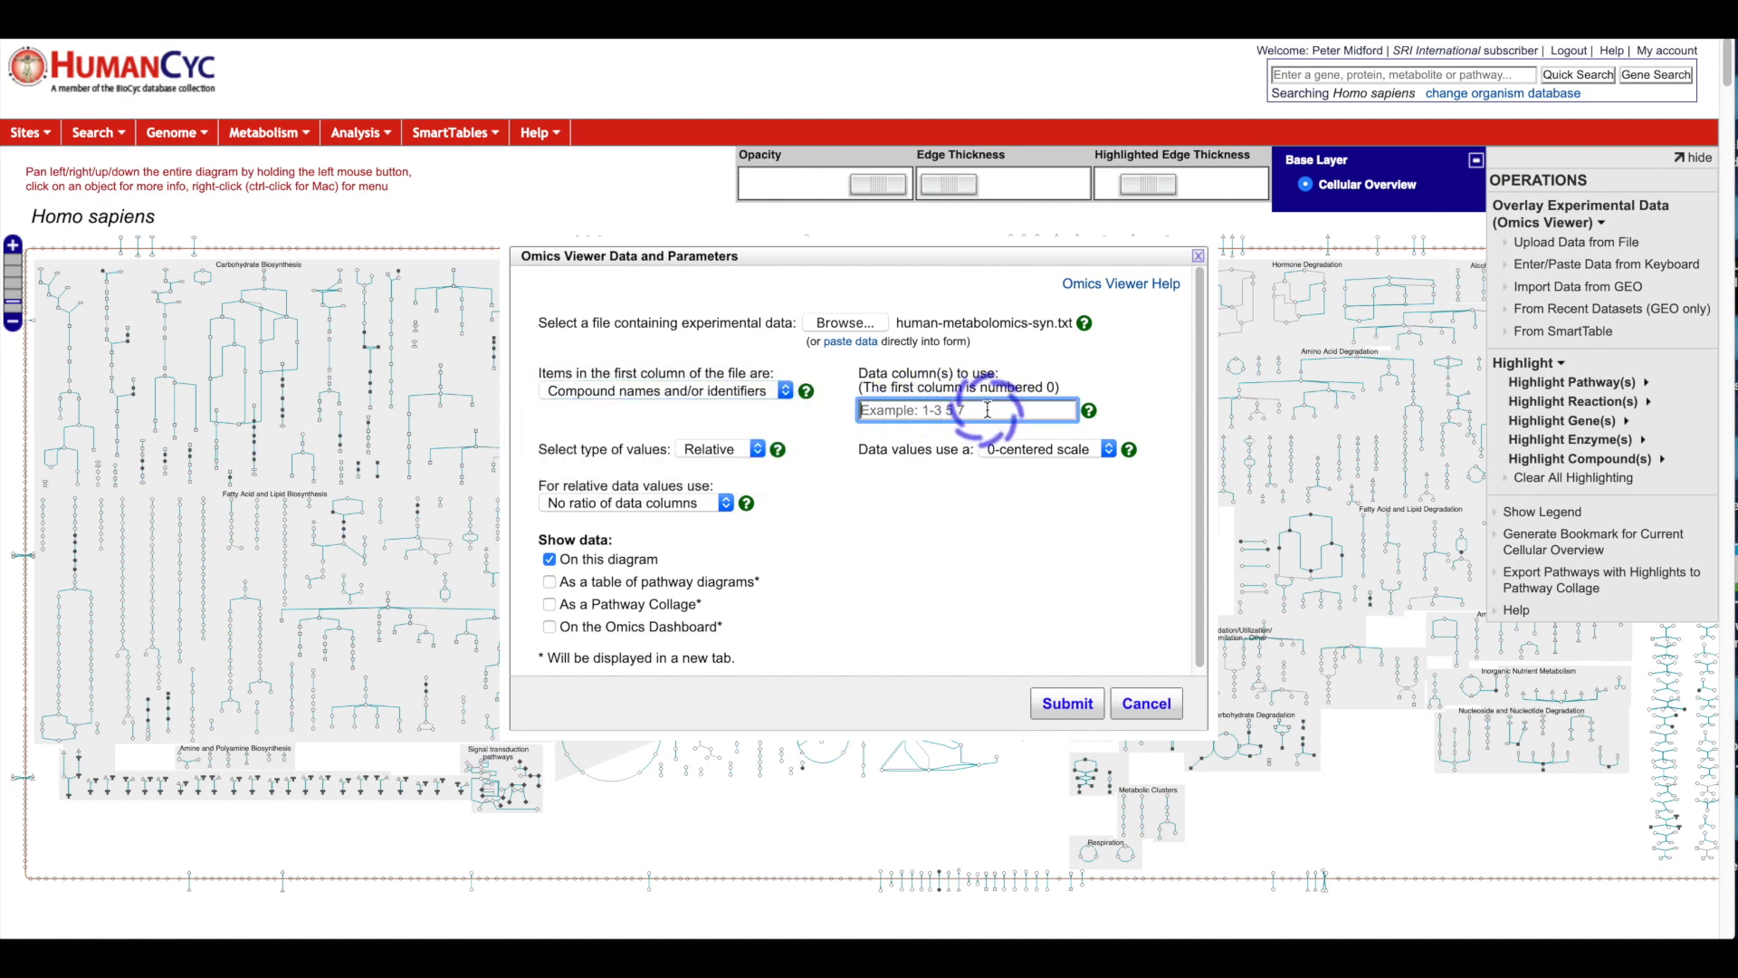
pyautogui.write('1-5')
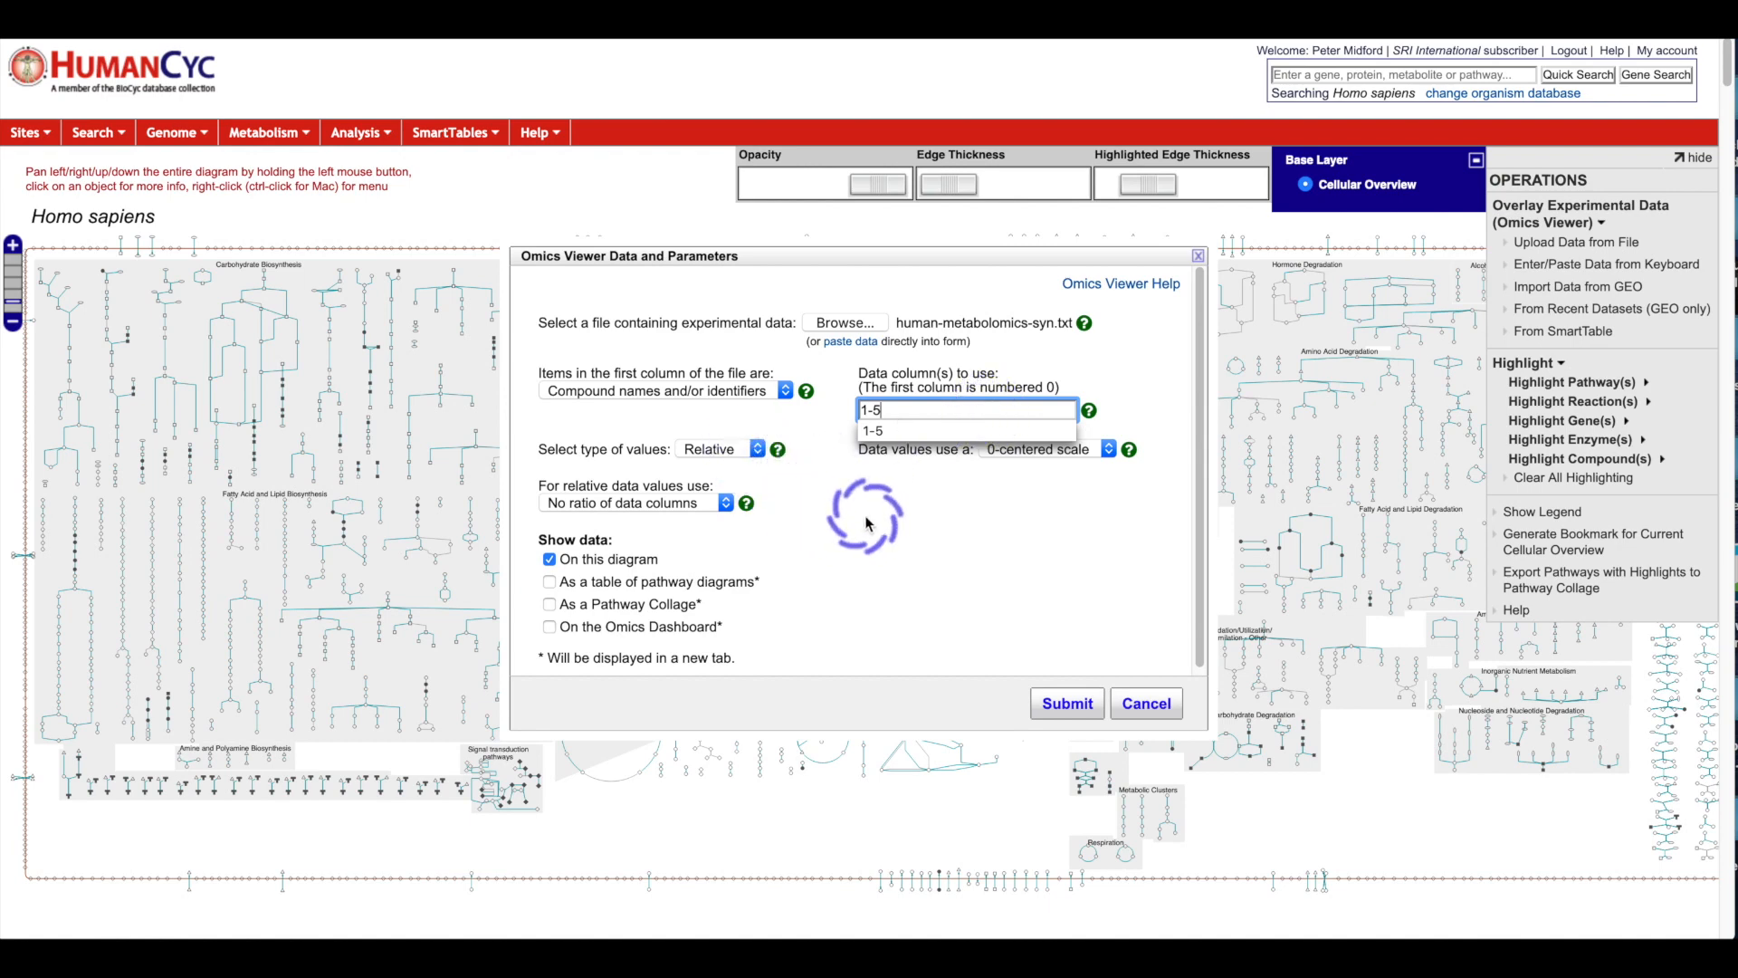
pyautogui.click(1066, 704)
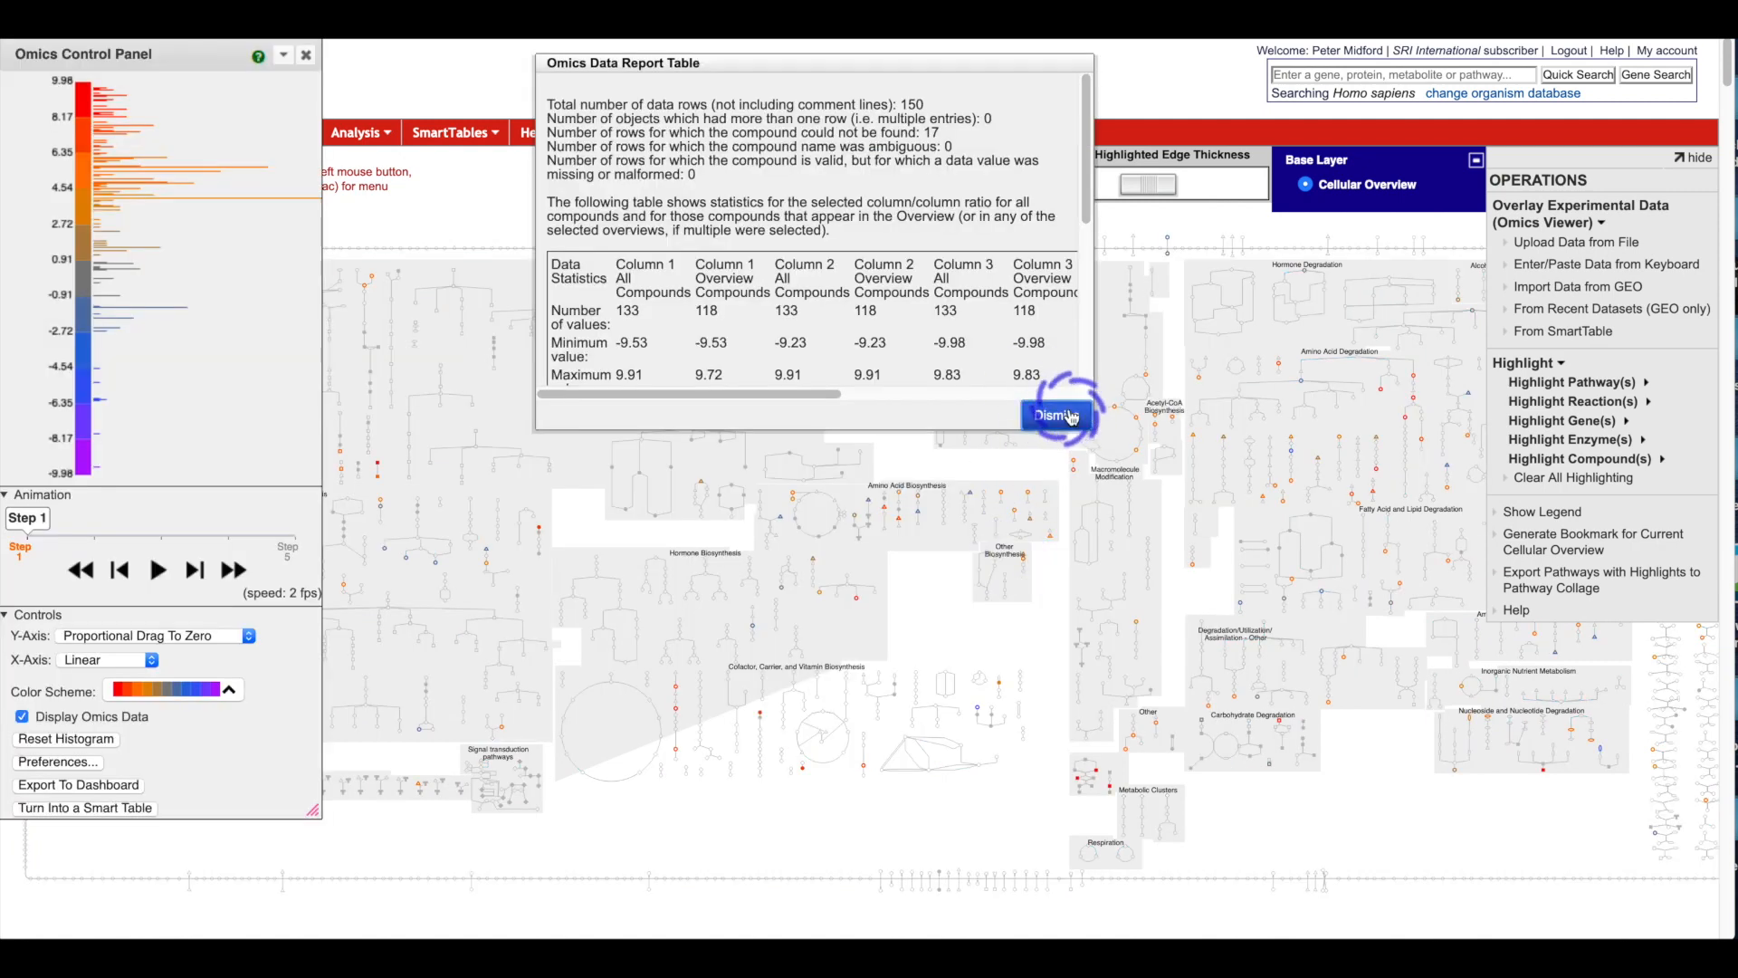
pyautogui.click(1059, 416)
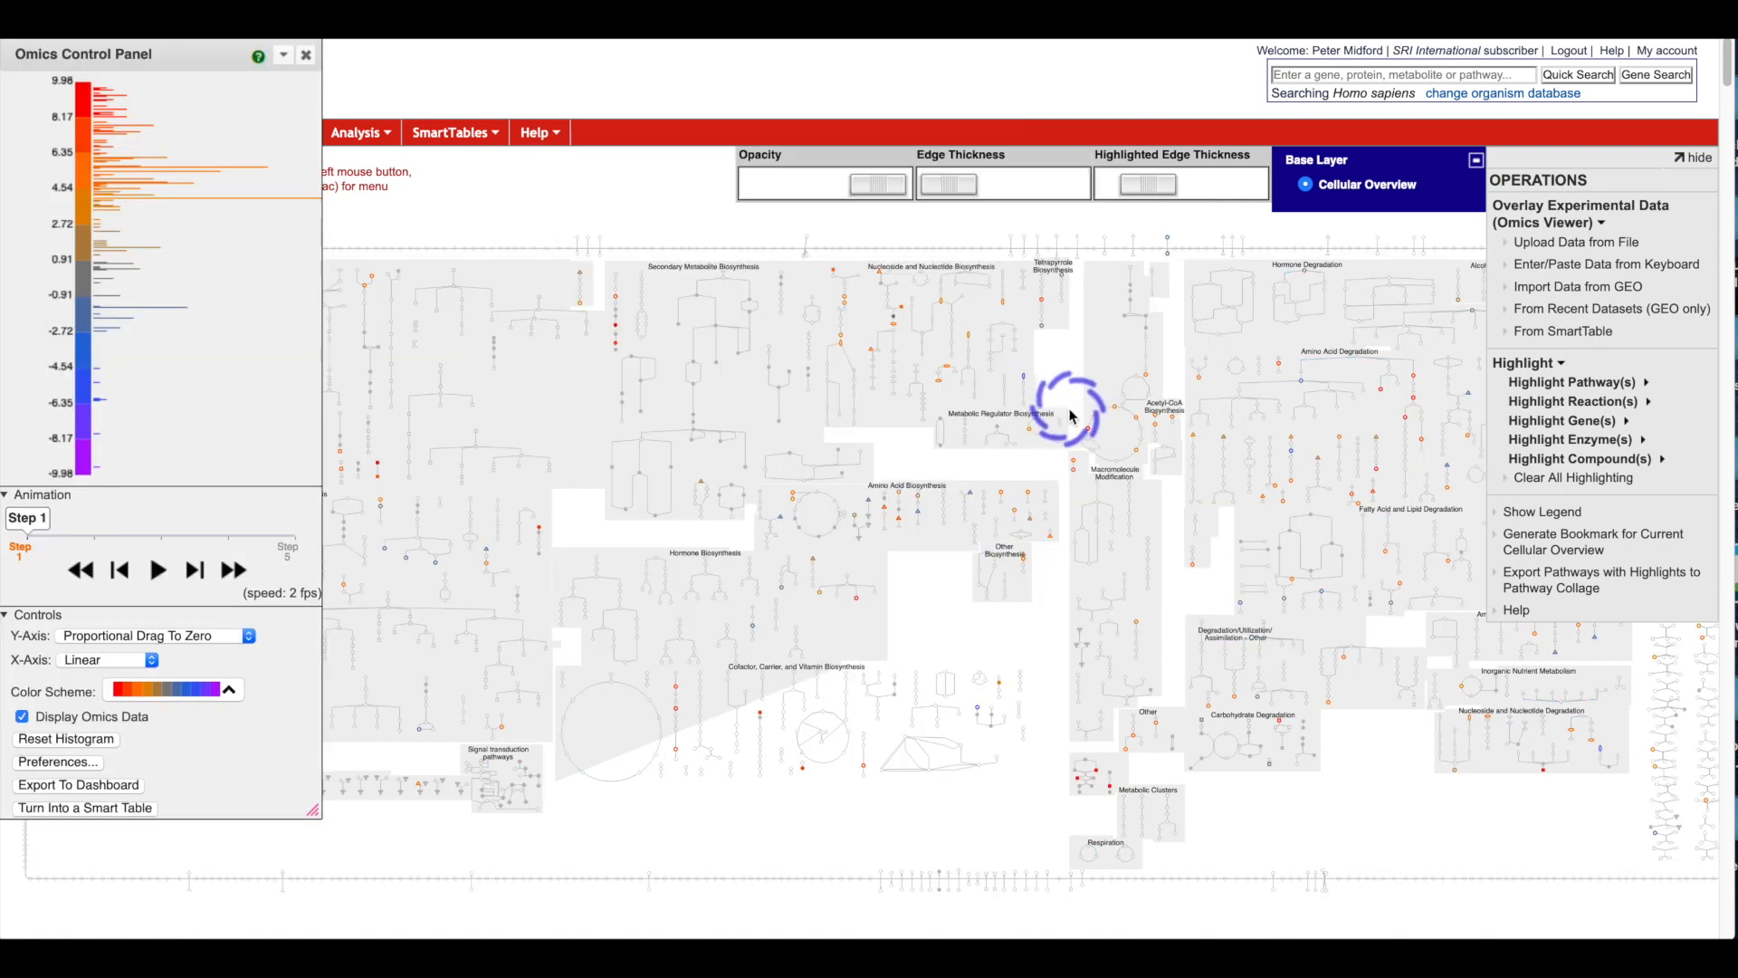
# - Play the animation of the five data steps and watch the compound colors up close around Amino Acid Biosynthesis
pyautogui.click(154, 573)
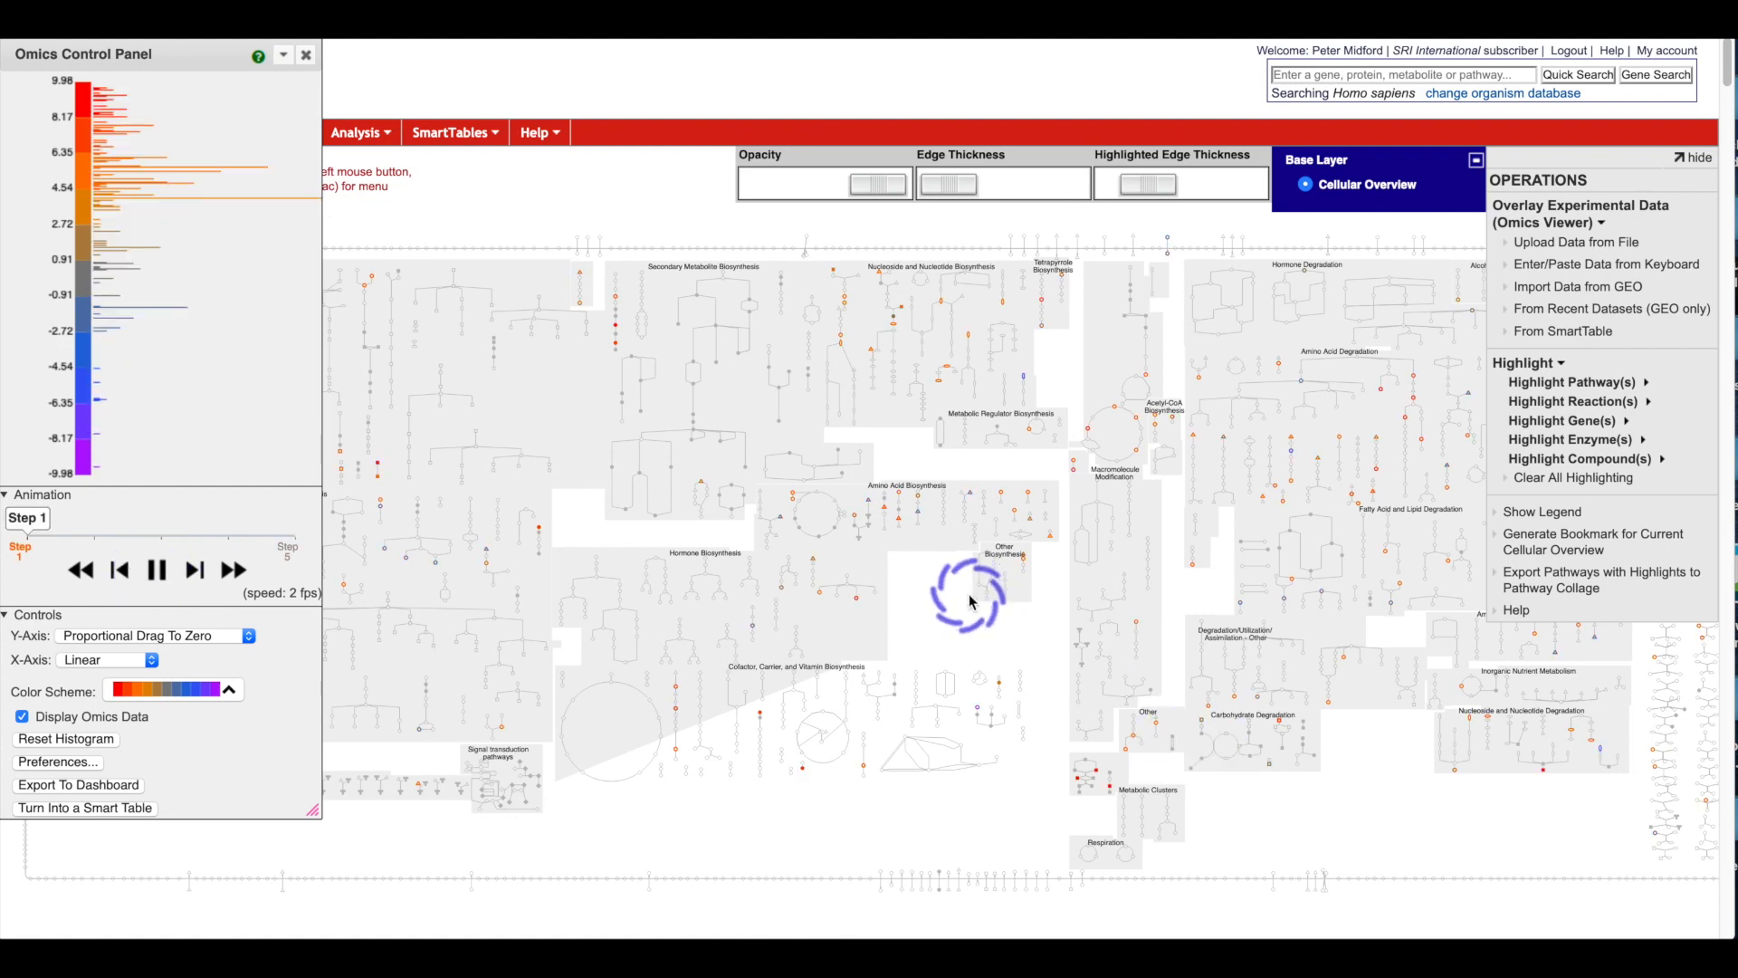
pyautogui.scroll(3, 968, 600)
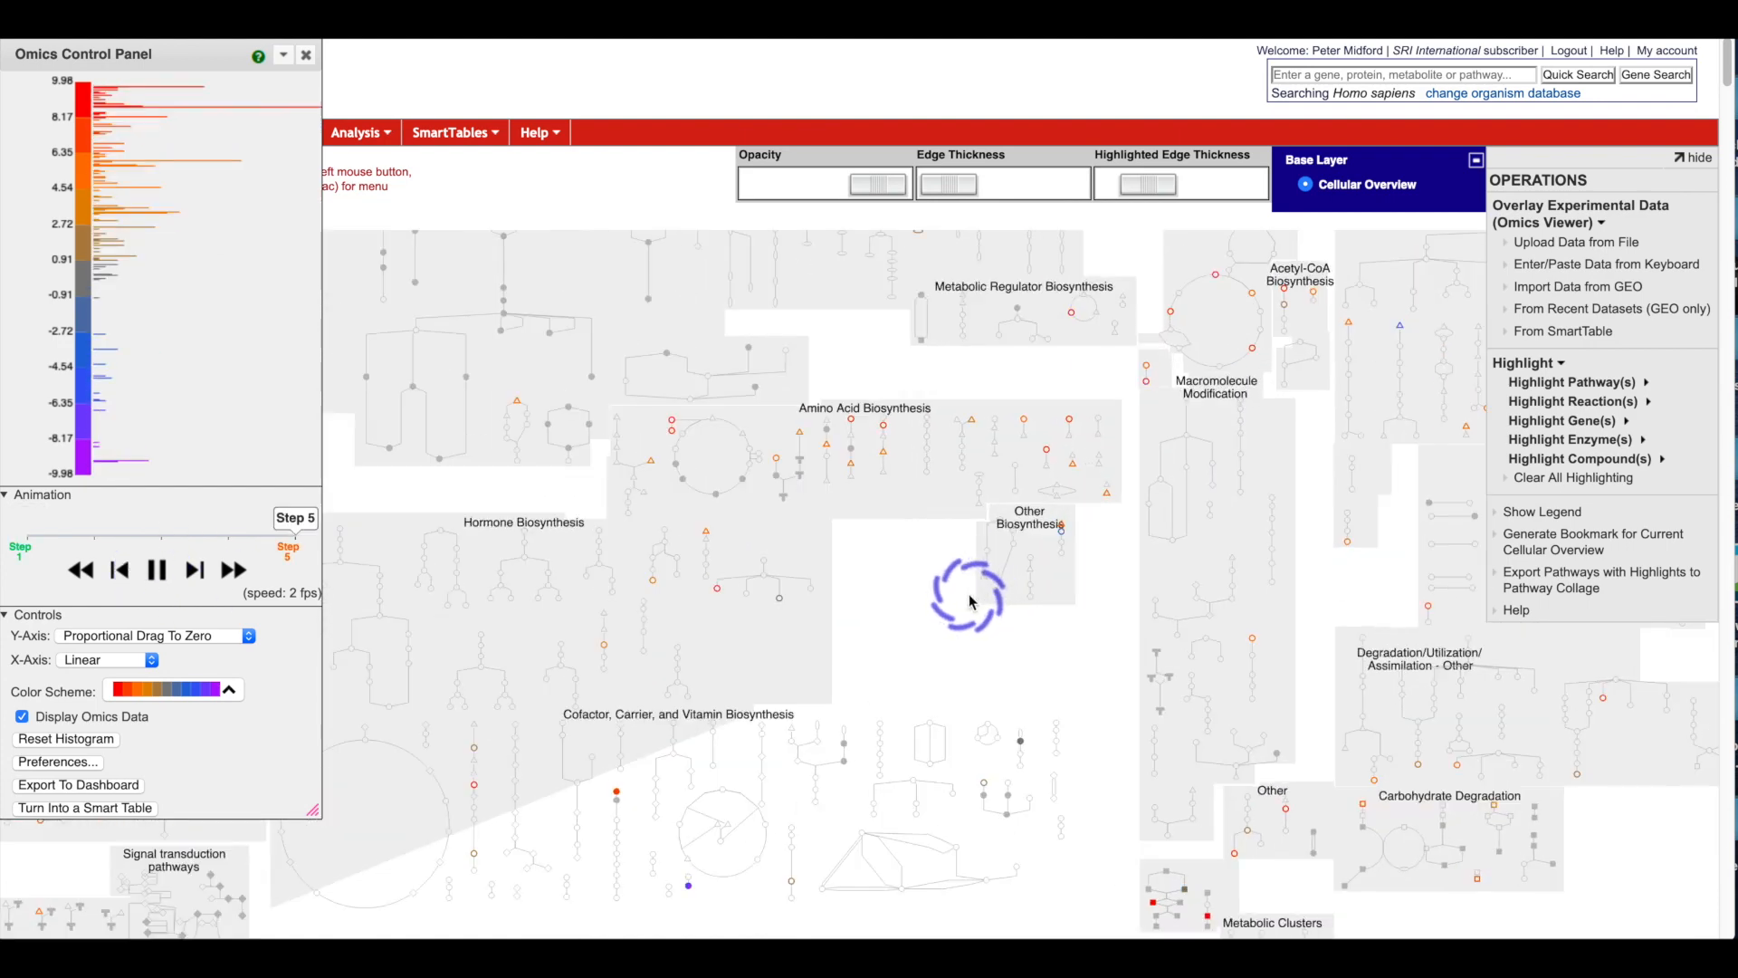
pyautogui.moveTo(919, 774); pyautogui.dragTo(911, 845)
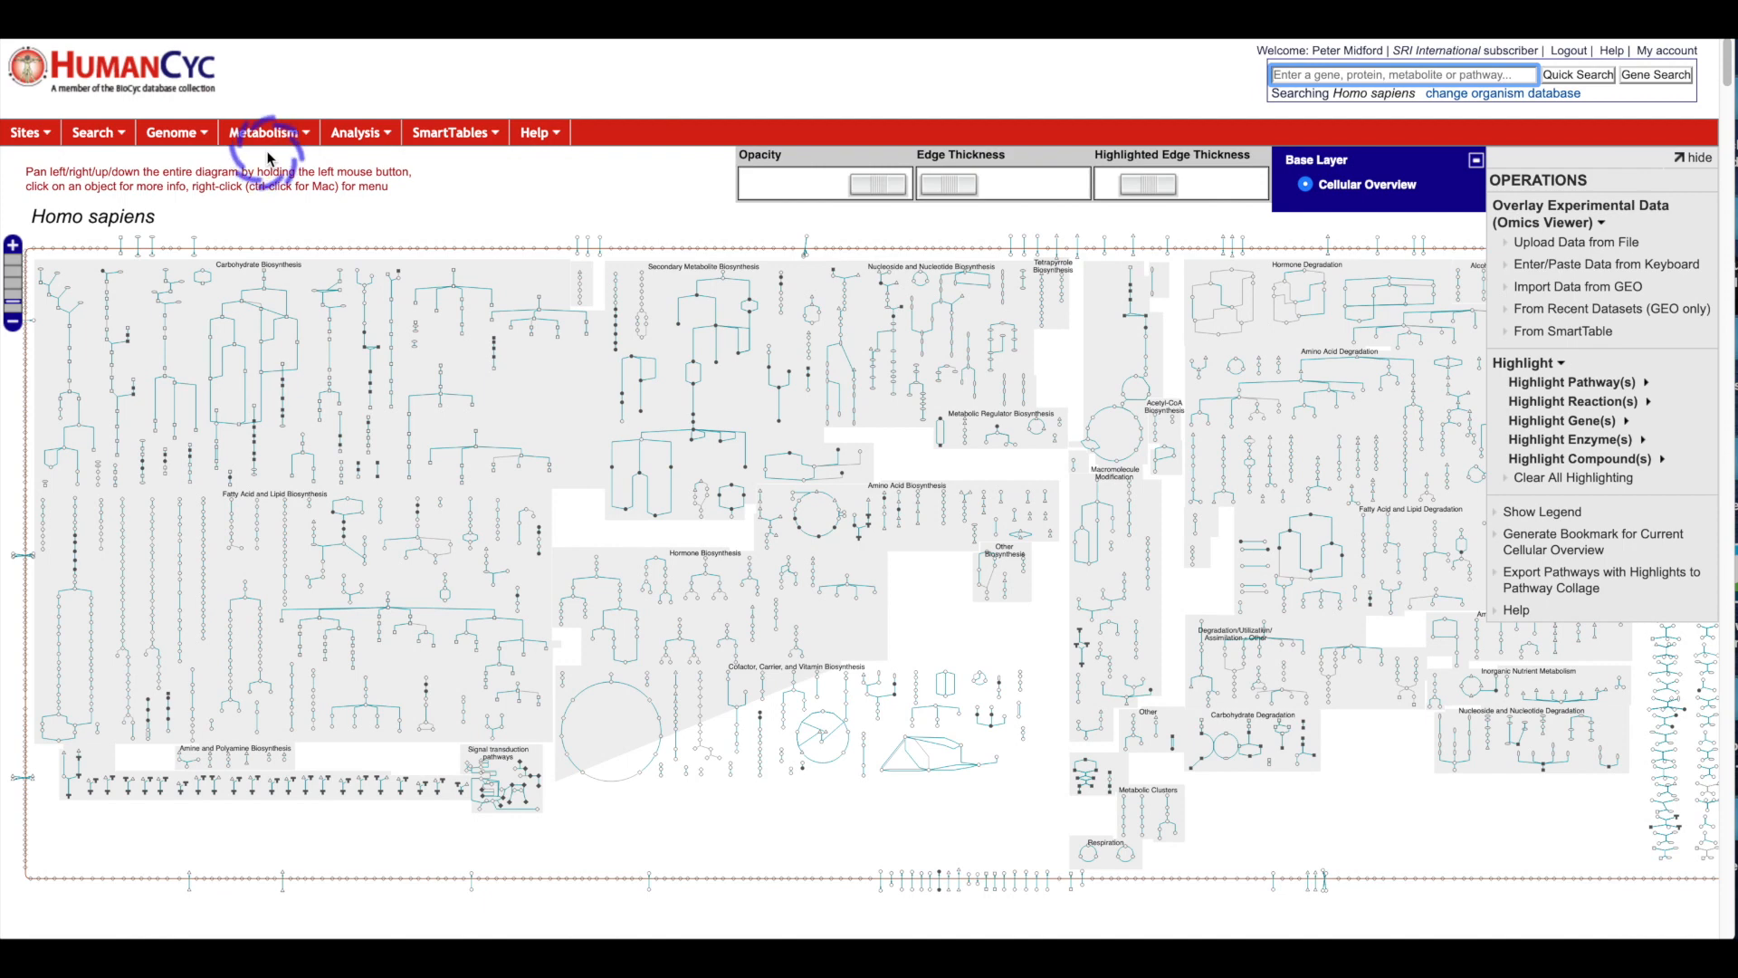
# - From the reloaded Cellular Overview, start another upload of human-metabolomics-syn.txt with compound names and/or identifiers as first-column items
pyautogui.click(1605, 245)
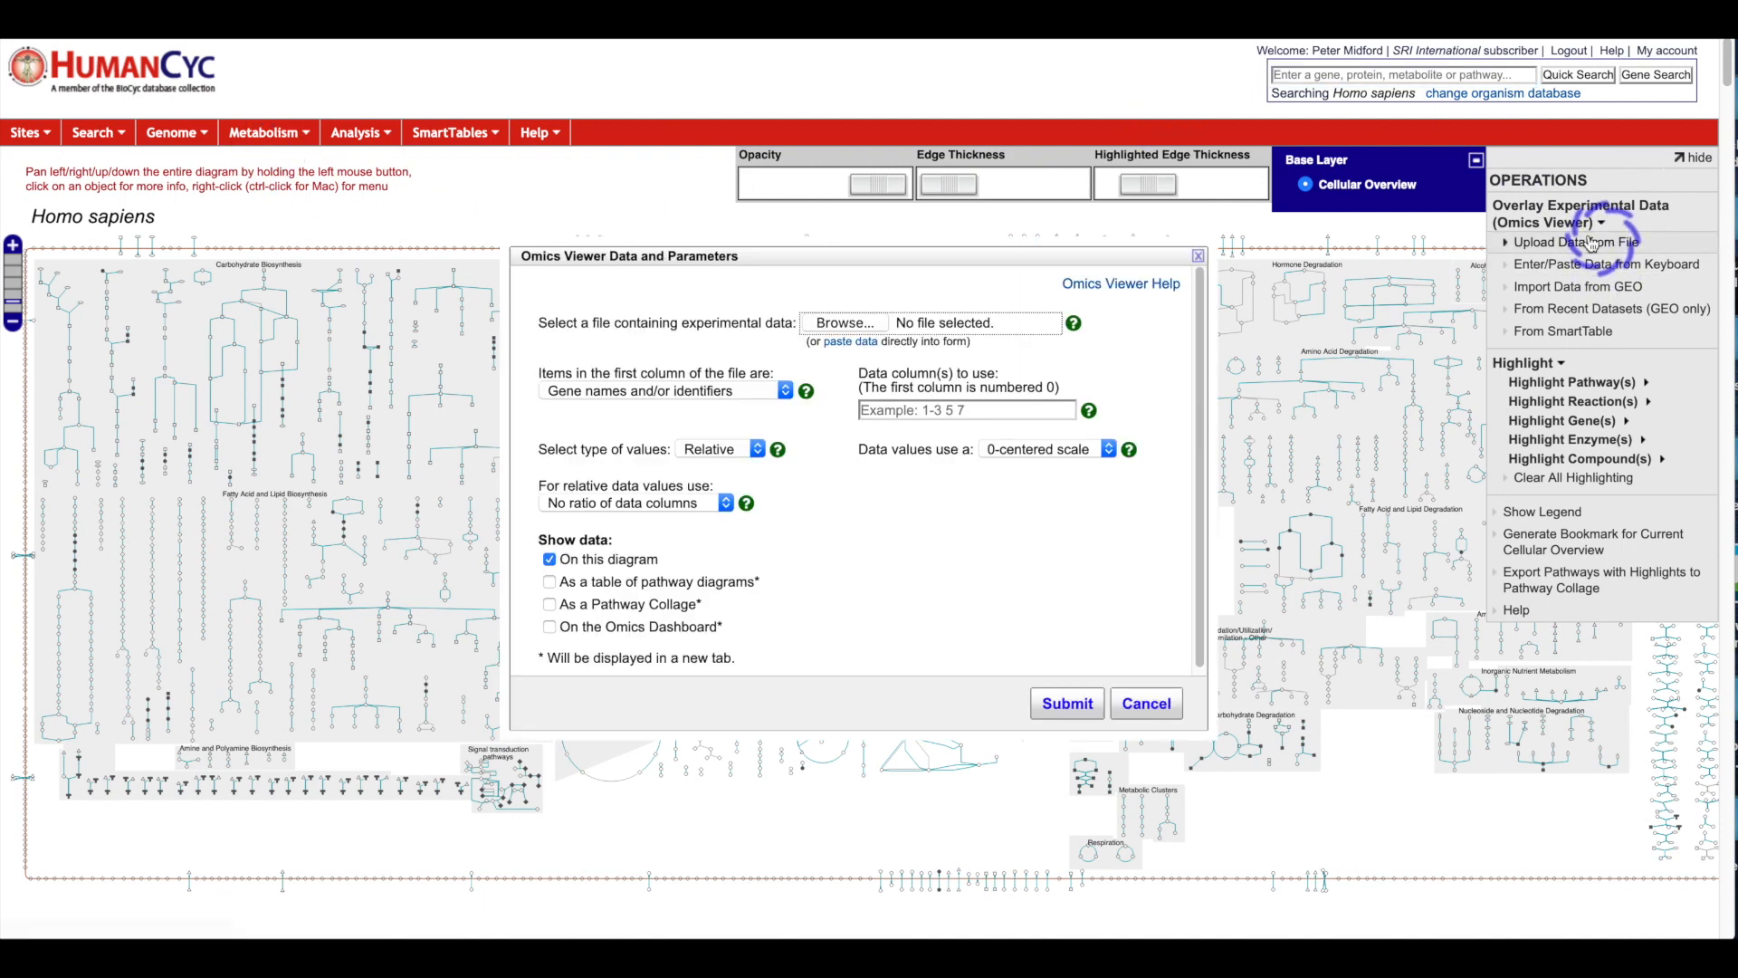
pyautogui.click(846, 324)
pyautogui.click(1299, 467)
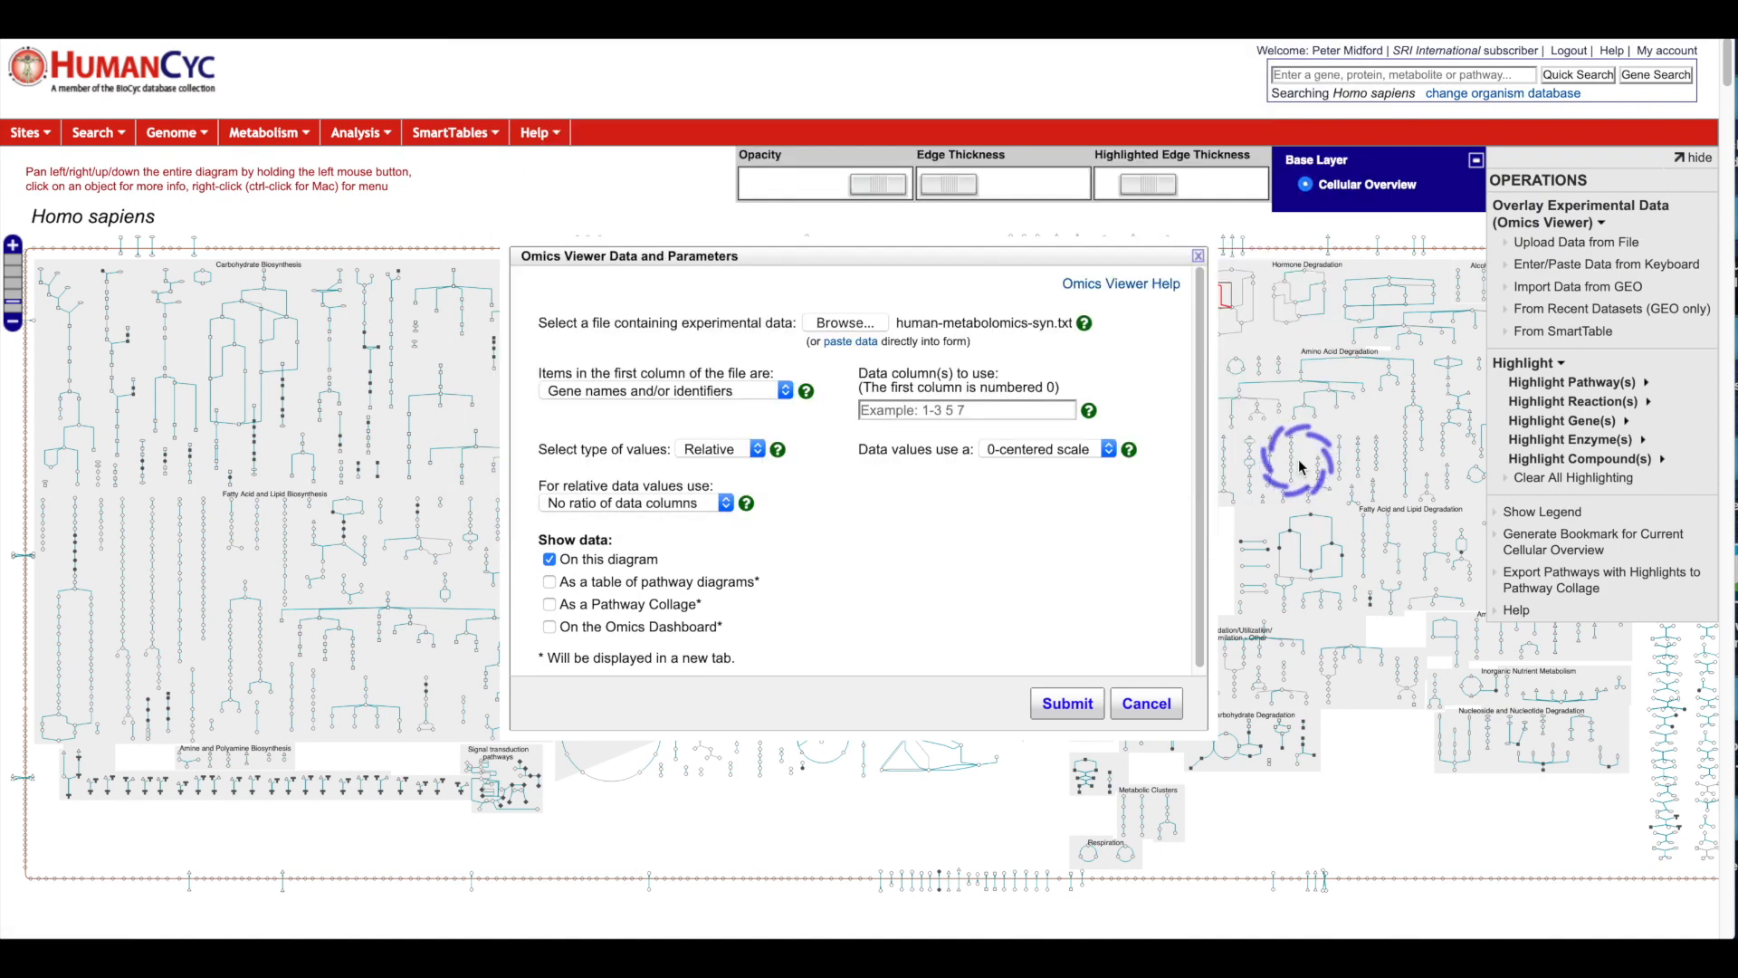
pyautogui.click(784, 391)
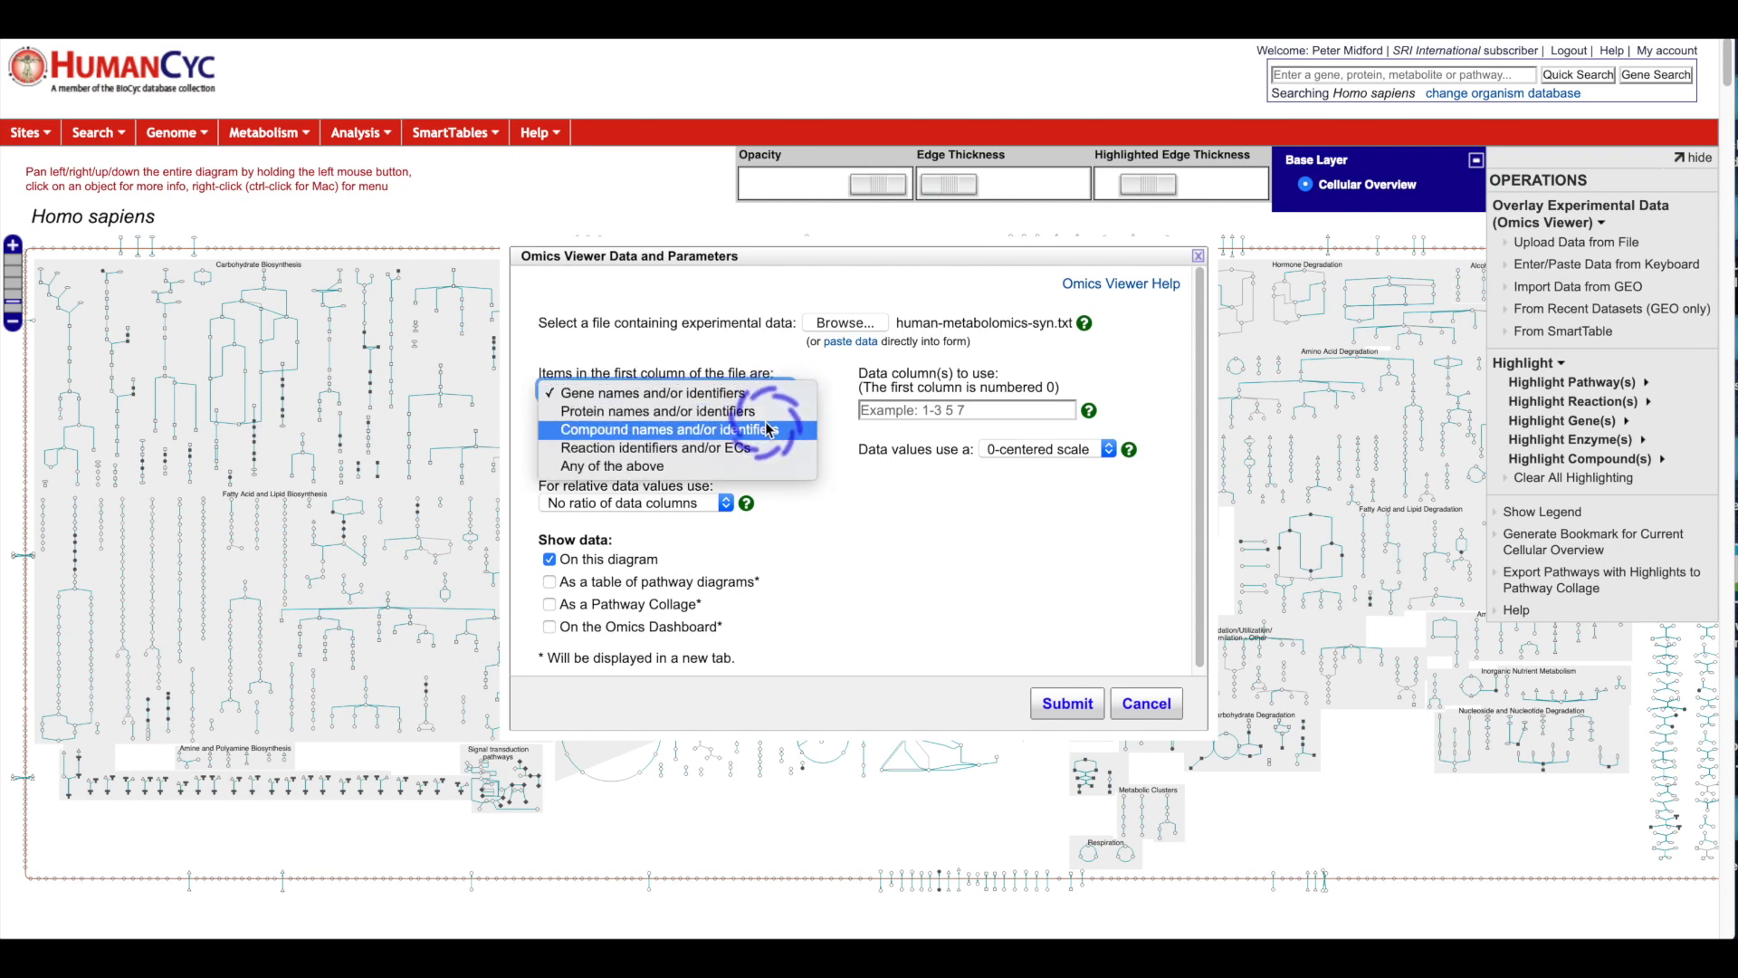
pyautogui.click(764, 421)
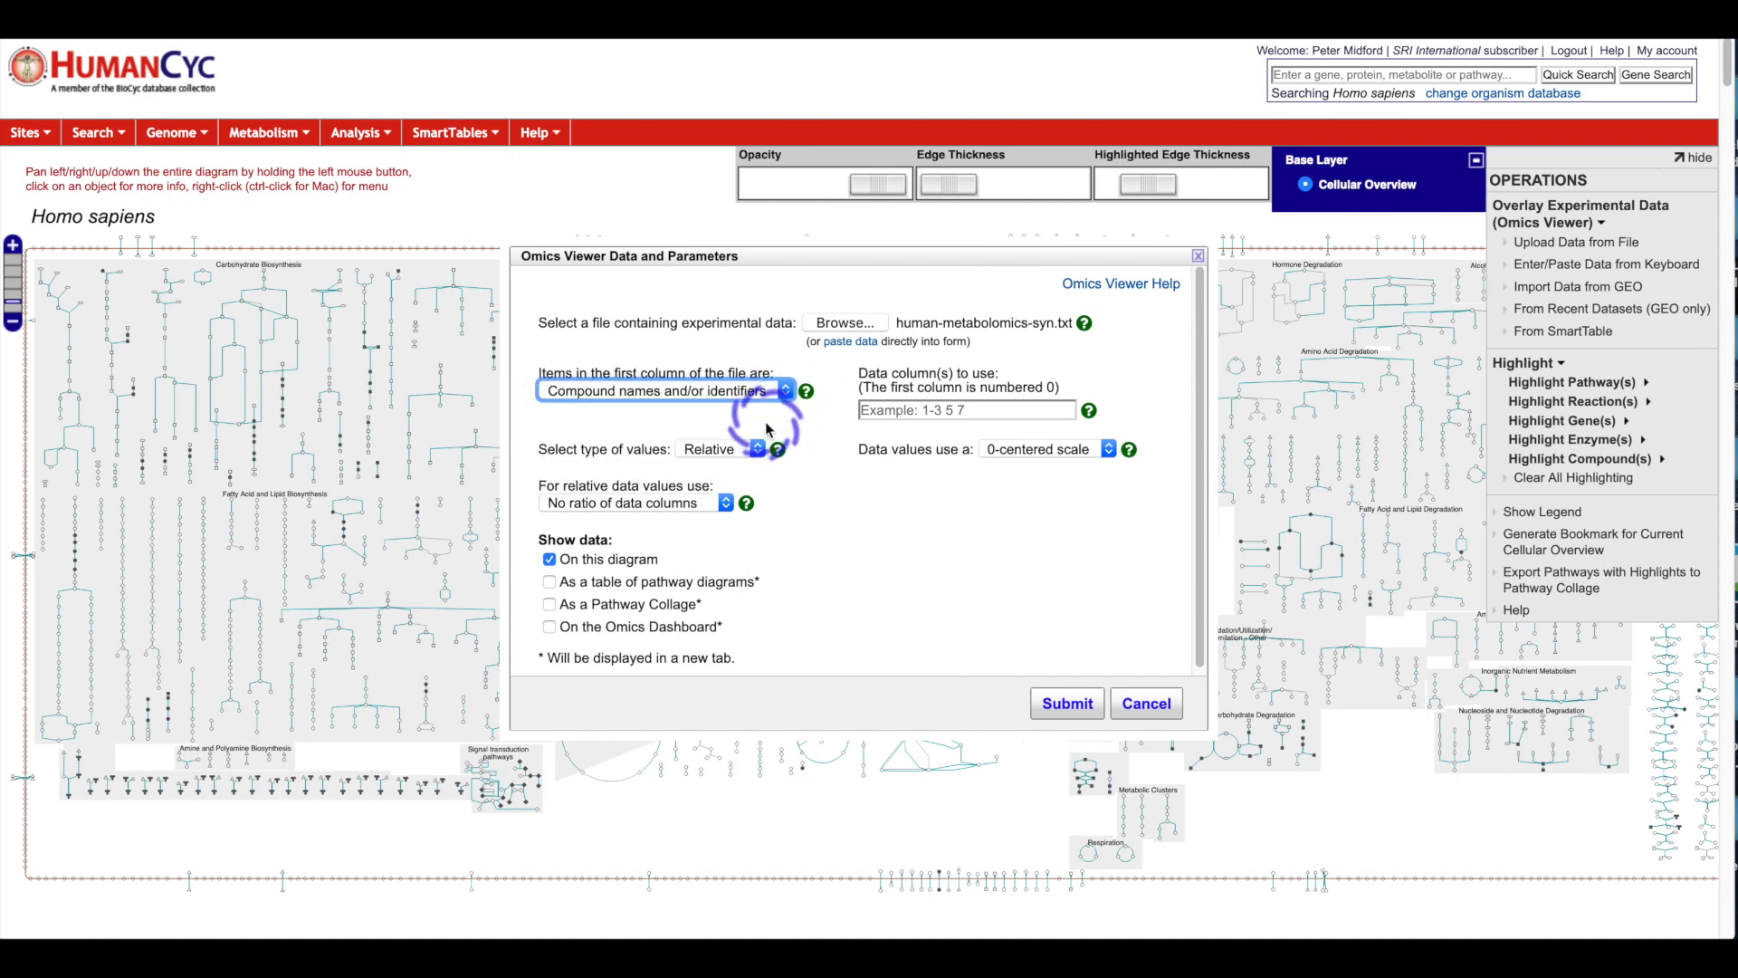
# - Use data columns 1-5 and show the data only as a table of pathway diagrams, not on this diagram
pyautogui.click(983, 409)
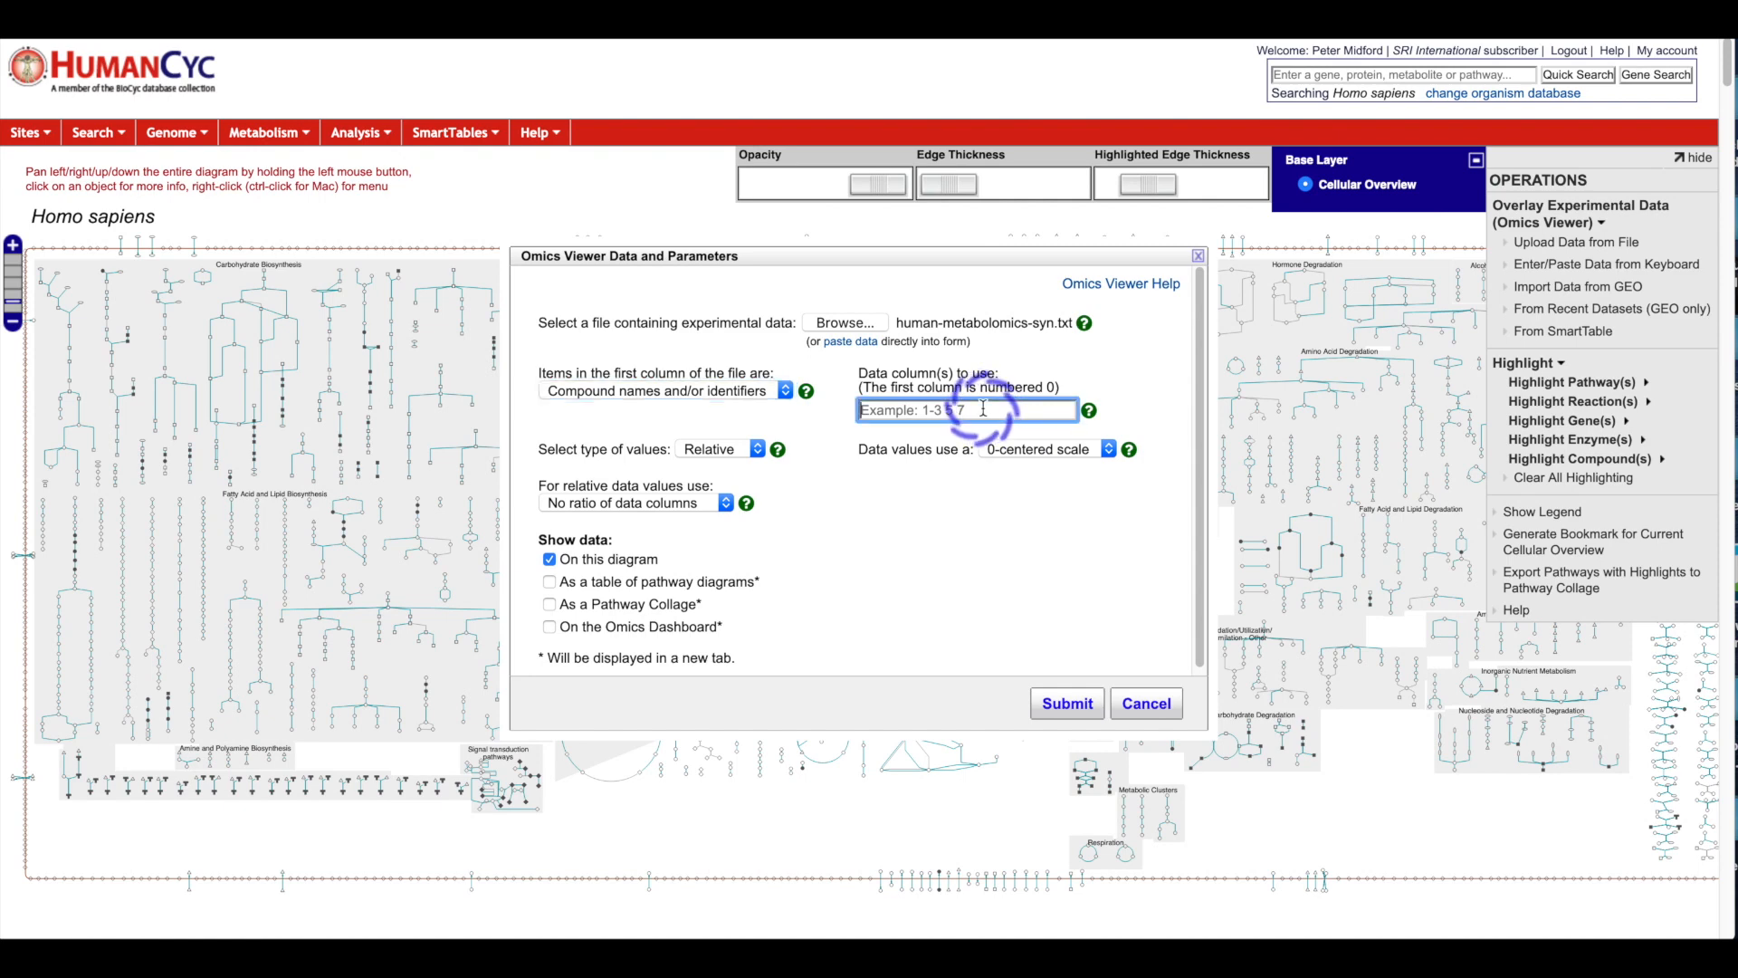
pyautogui.write('1-5')
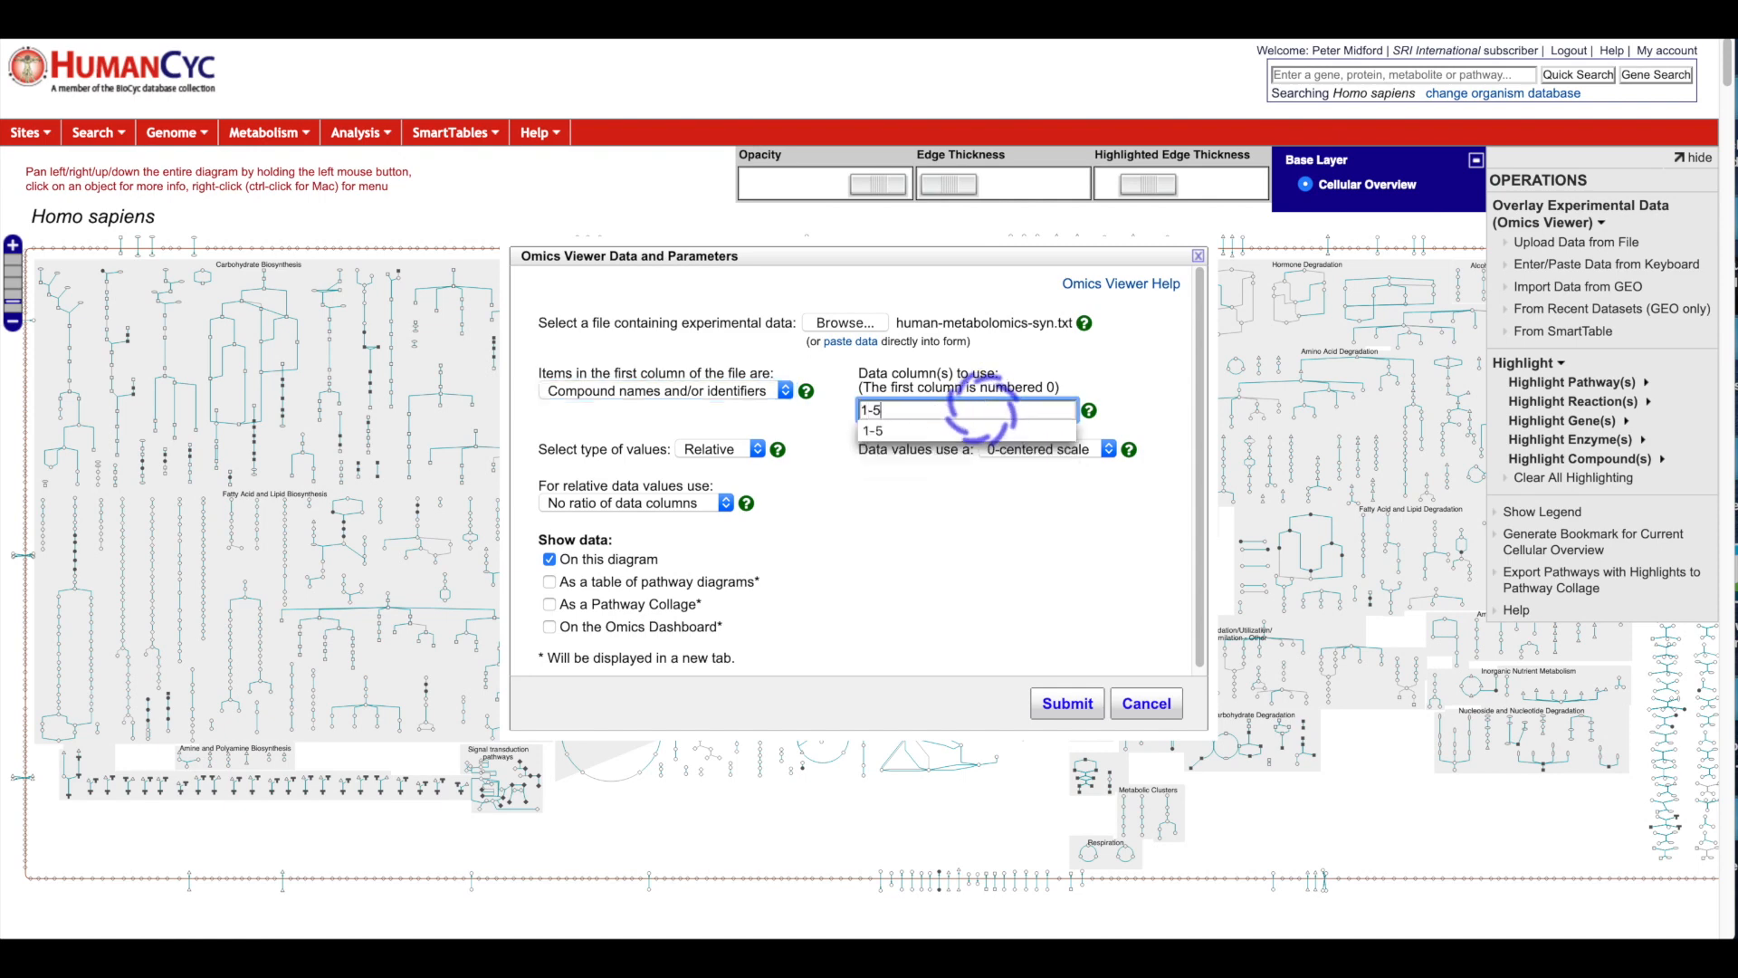
pyautogui.click(904, 494)
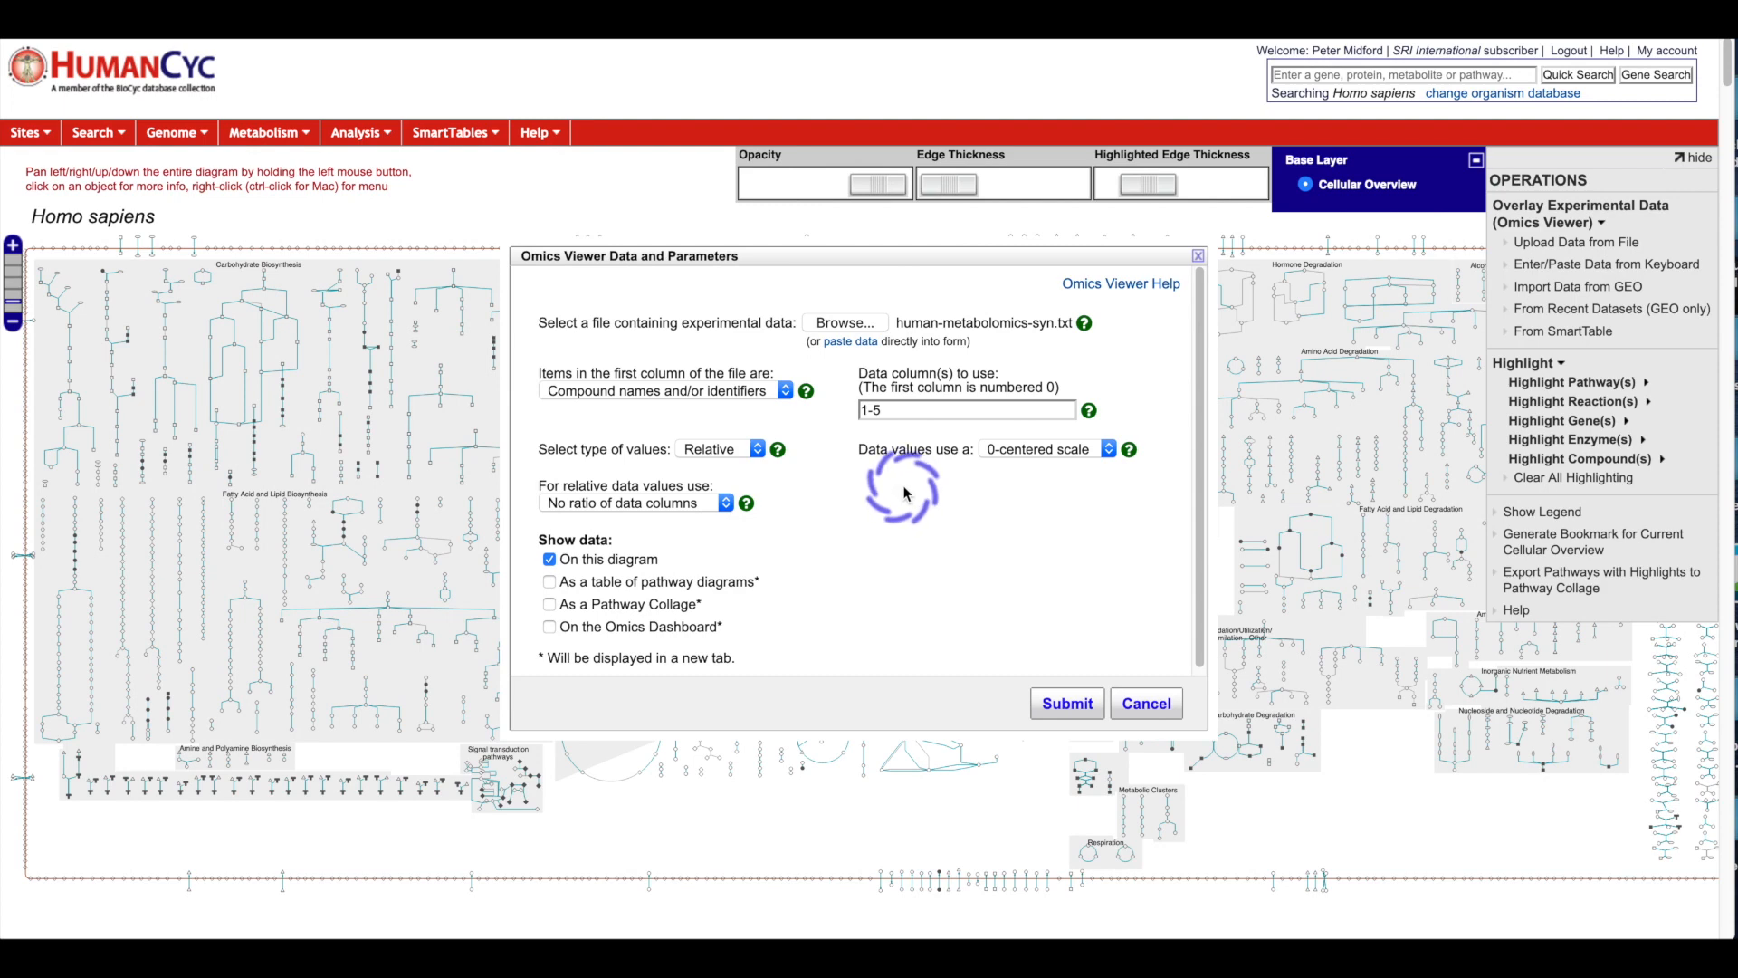
pyautogui.click(549, 581)
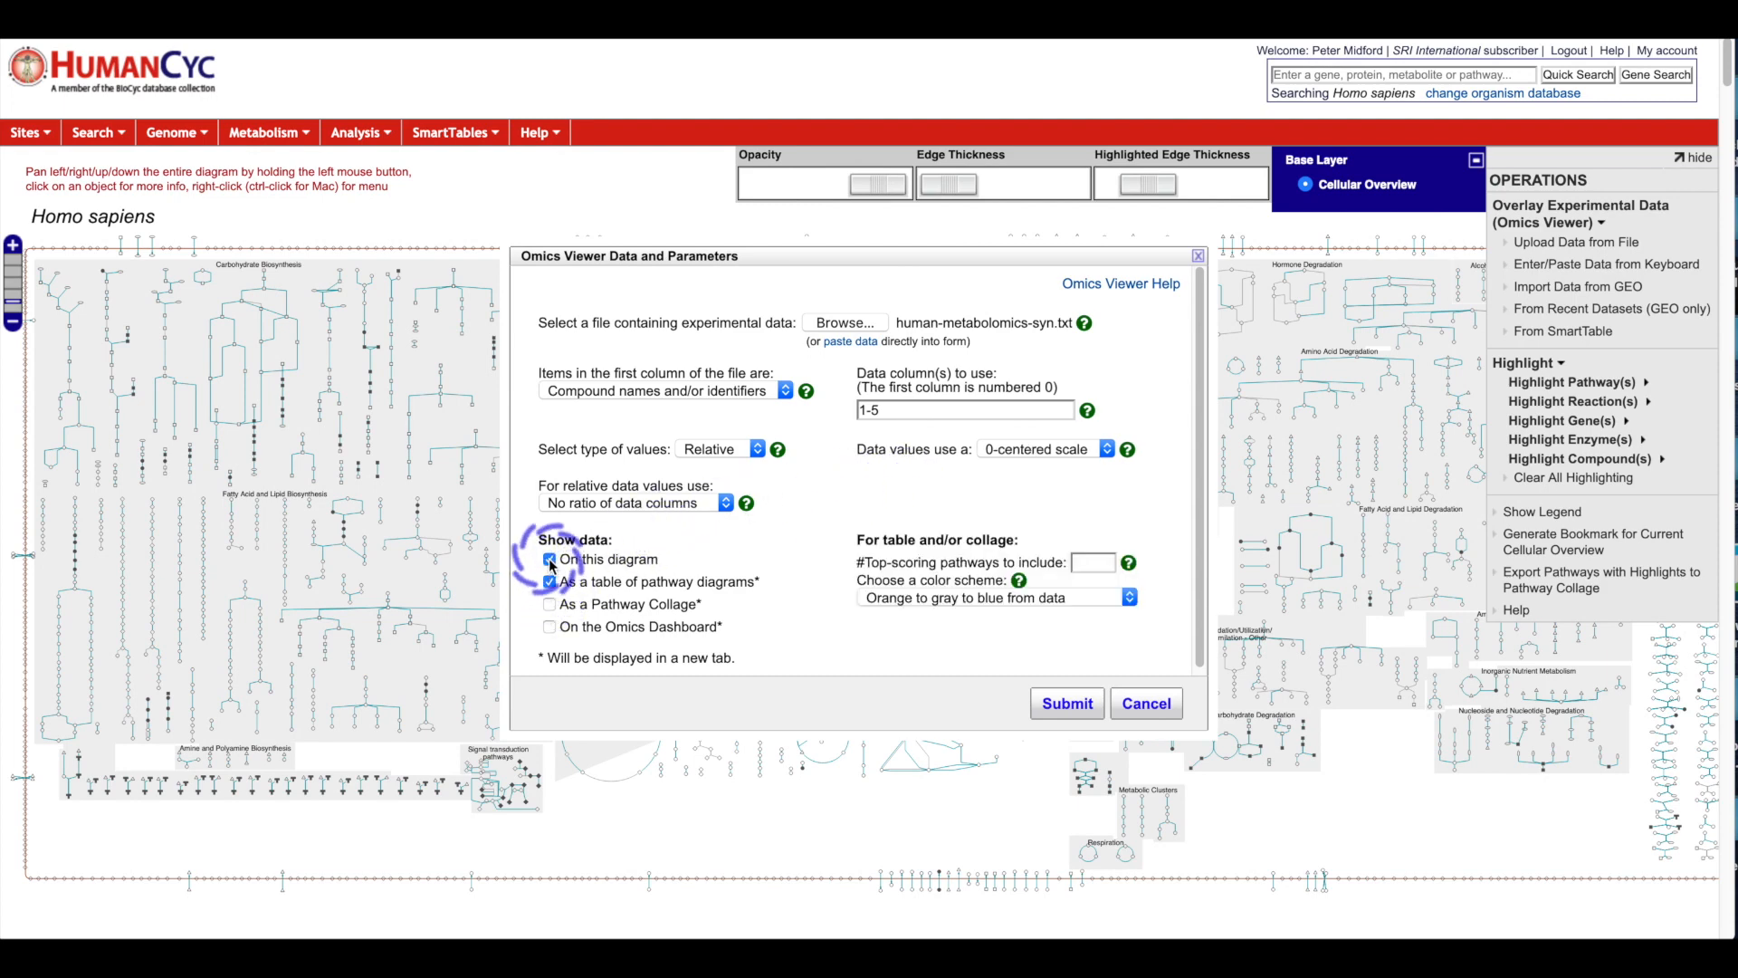
pyautogui.click(549, 560)
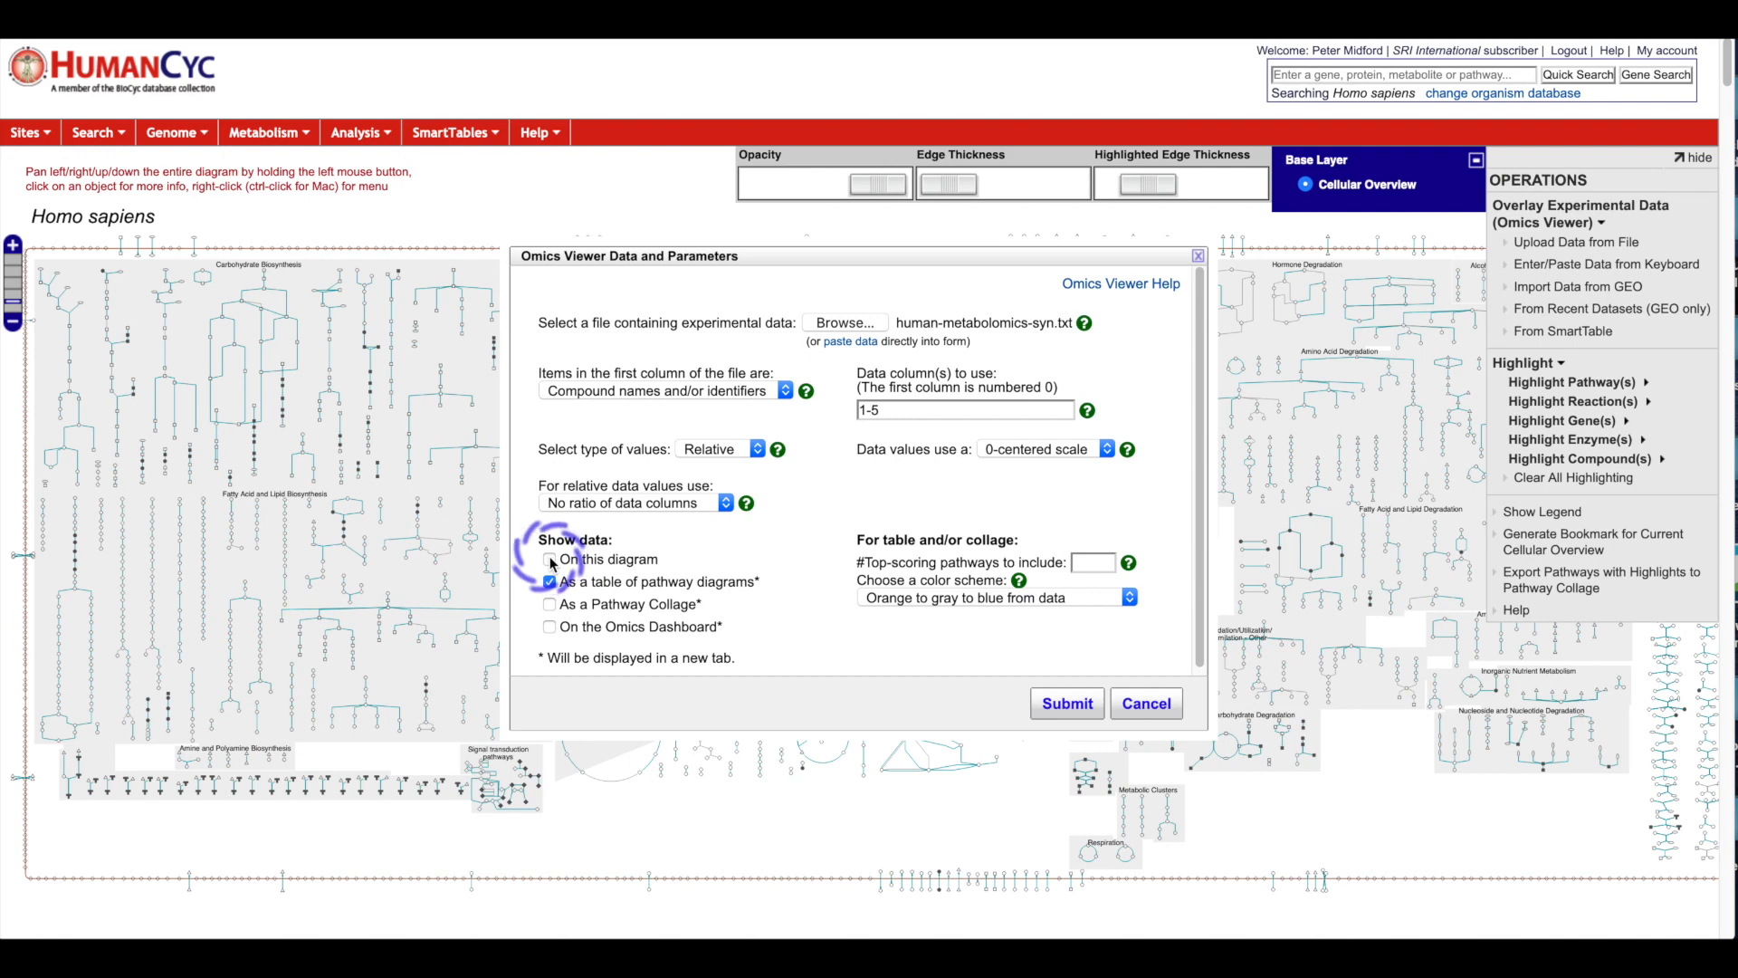
# - Generate the table with the 20 top-scoring pathways and look through its first pathway diagrams and perturbation scores
pyautogui.click(1087, 562)
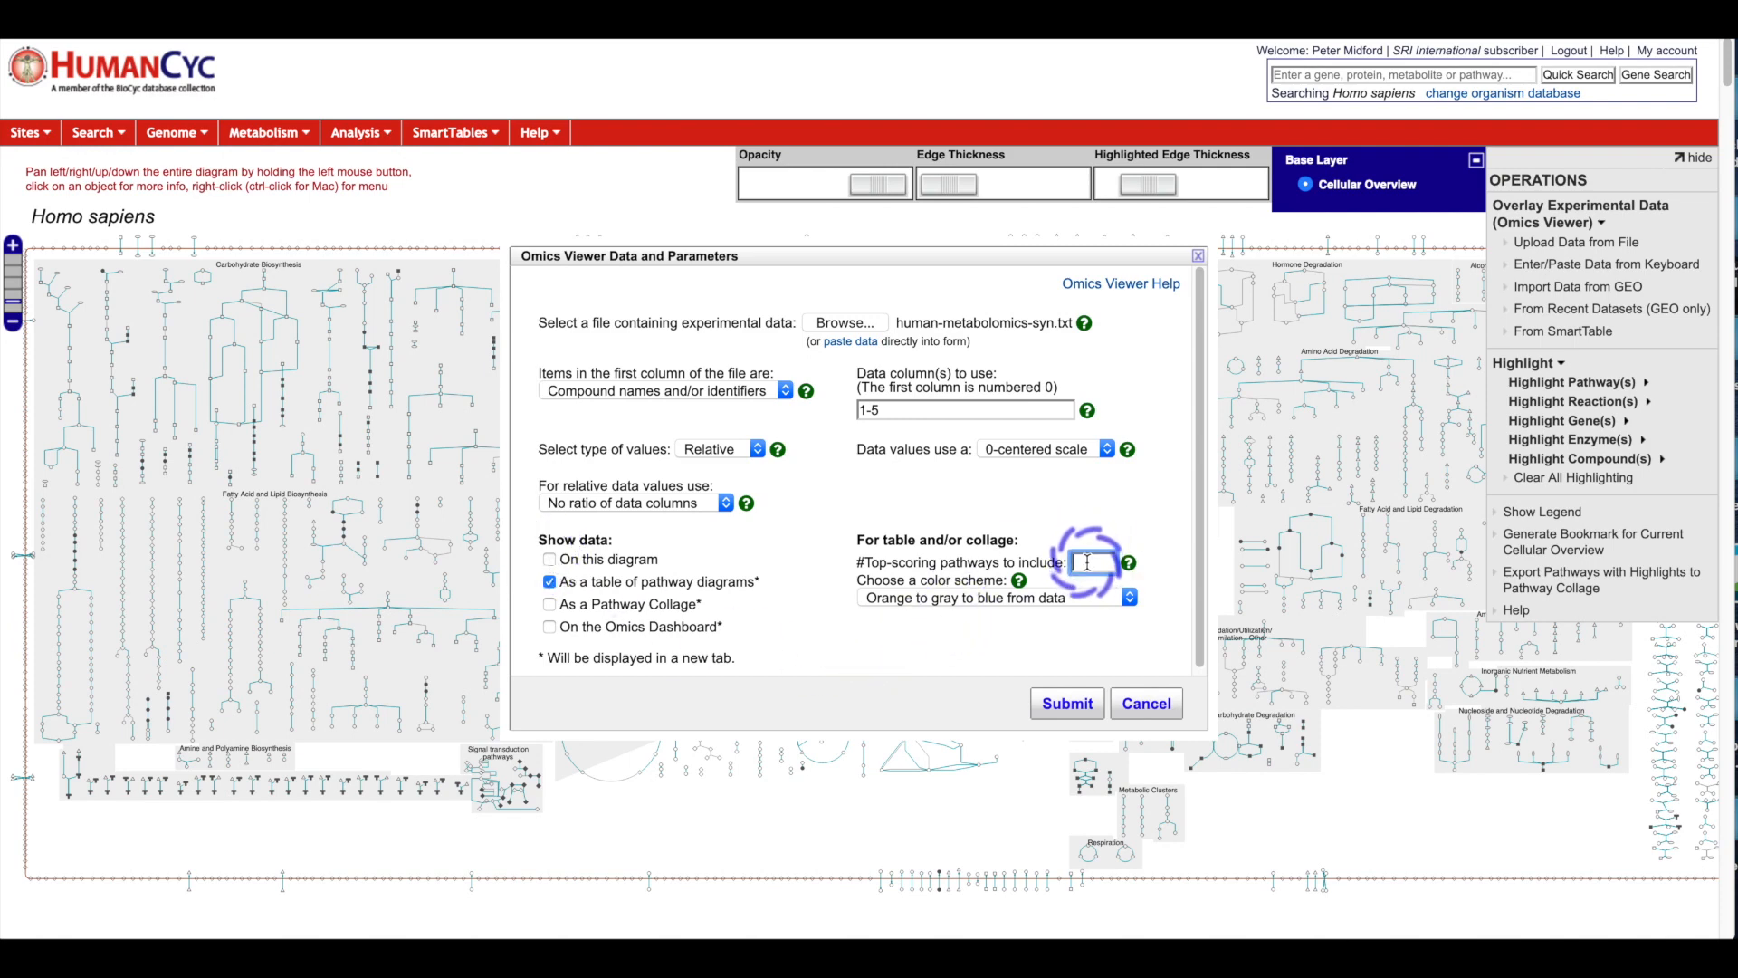
pyautogui.write('20')
pyautogui.click(1083, 630)
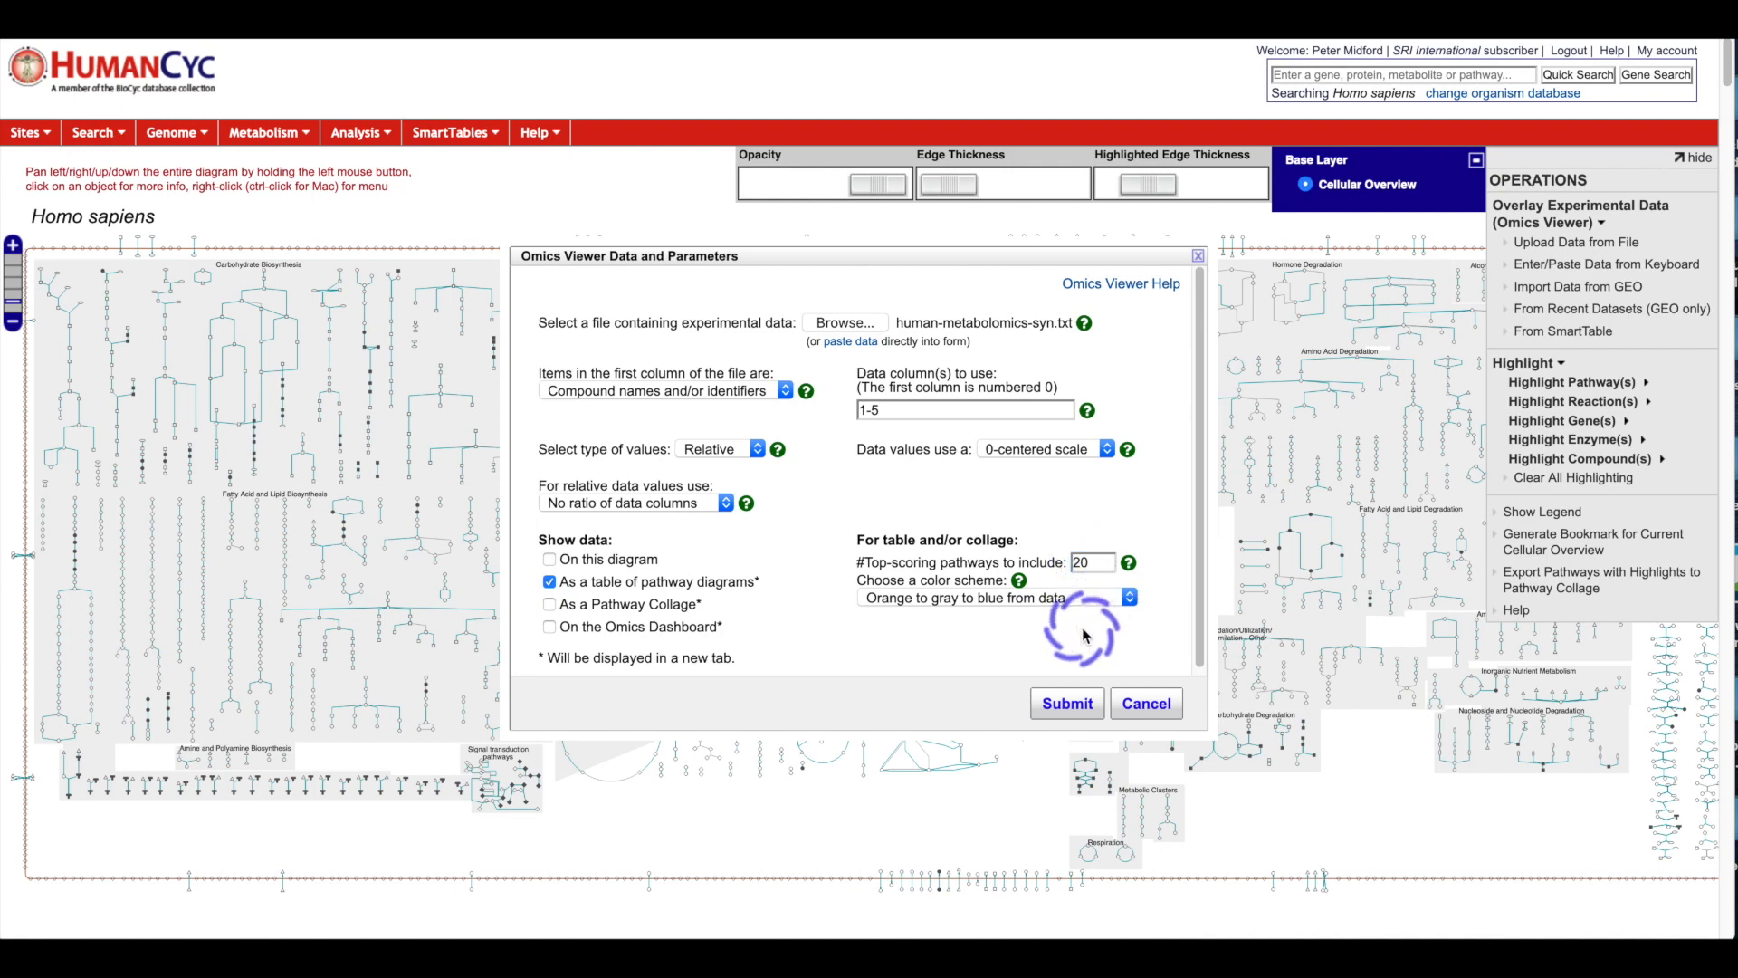
pyautogui.click(1080, 705)
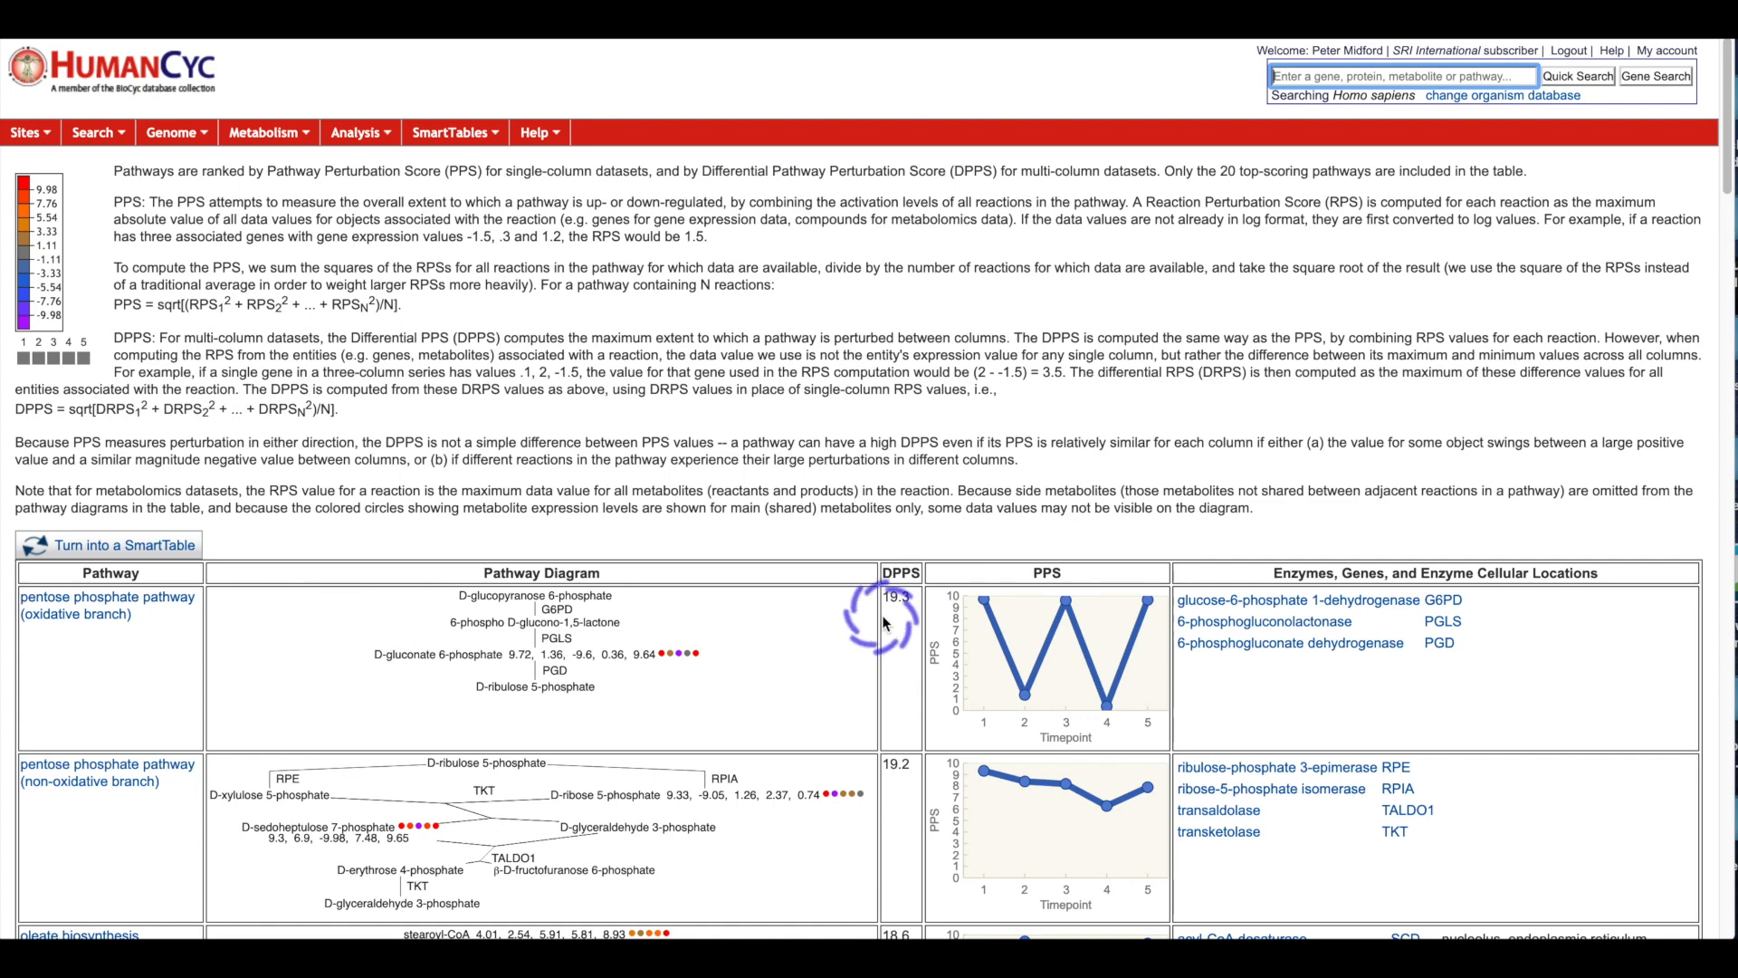
pyautogui.scroll(-7, 881, 615)
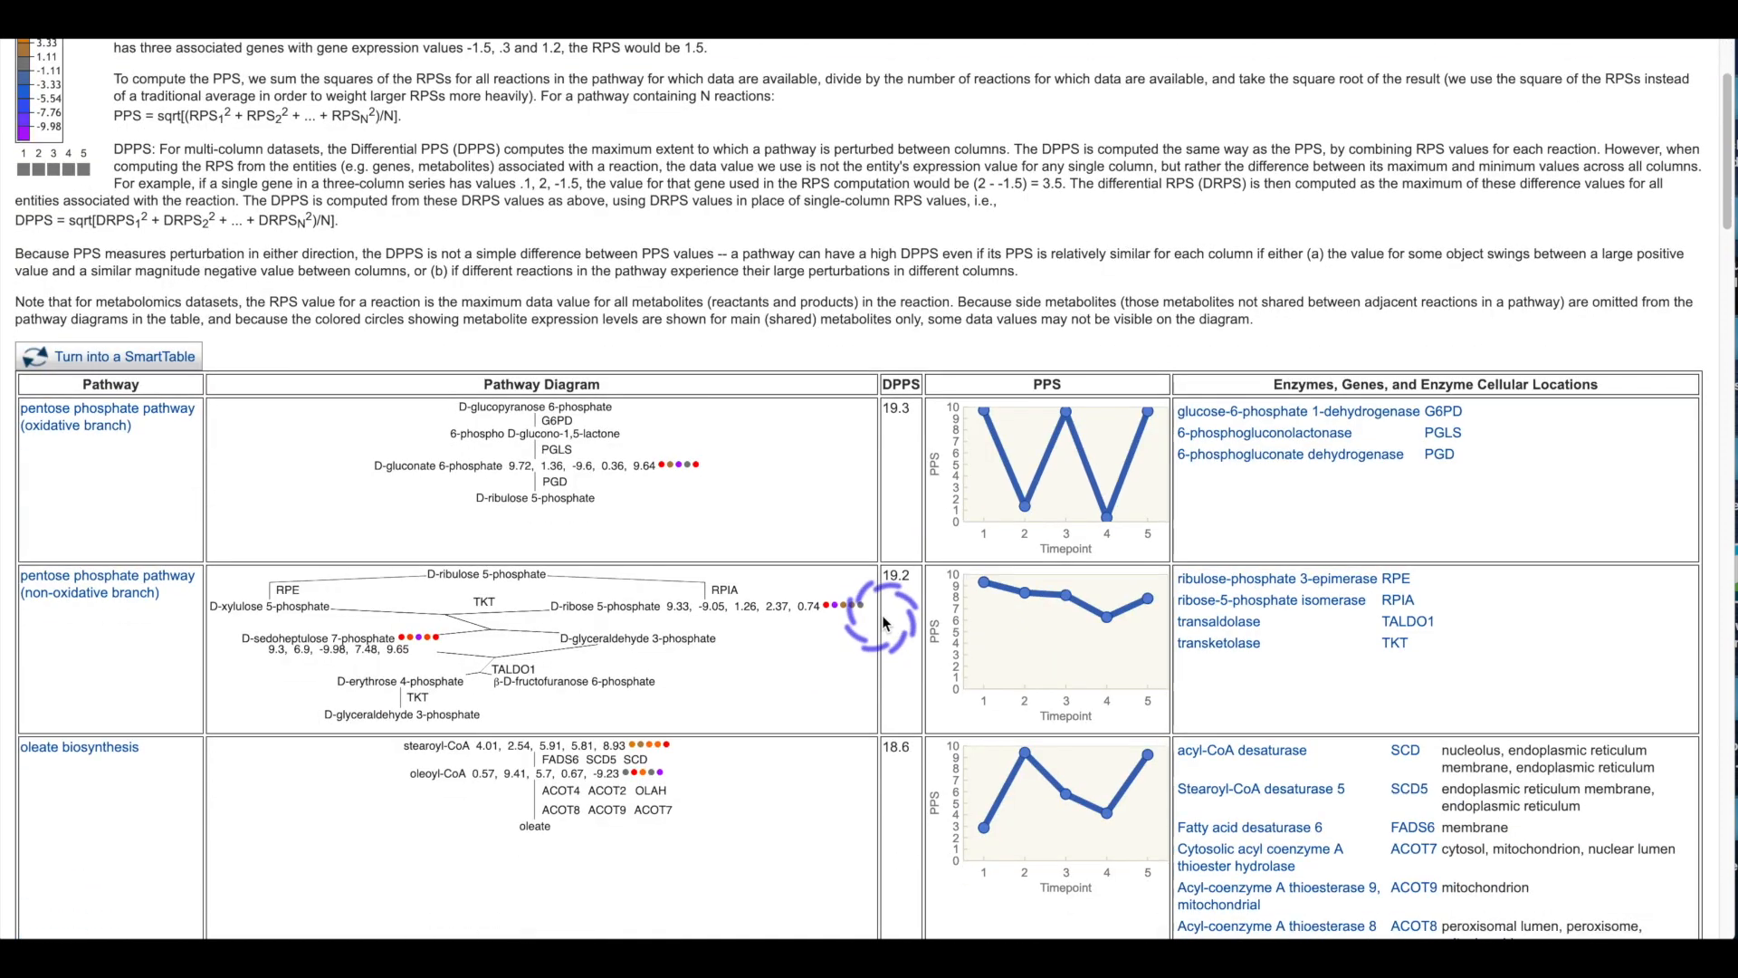
# - Look through the remaining pathway diagrams and perturbation scores in the table of top-scoring pathways
pyautogui.scroll(-9, 881, 615)
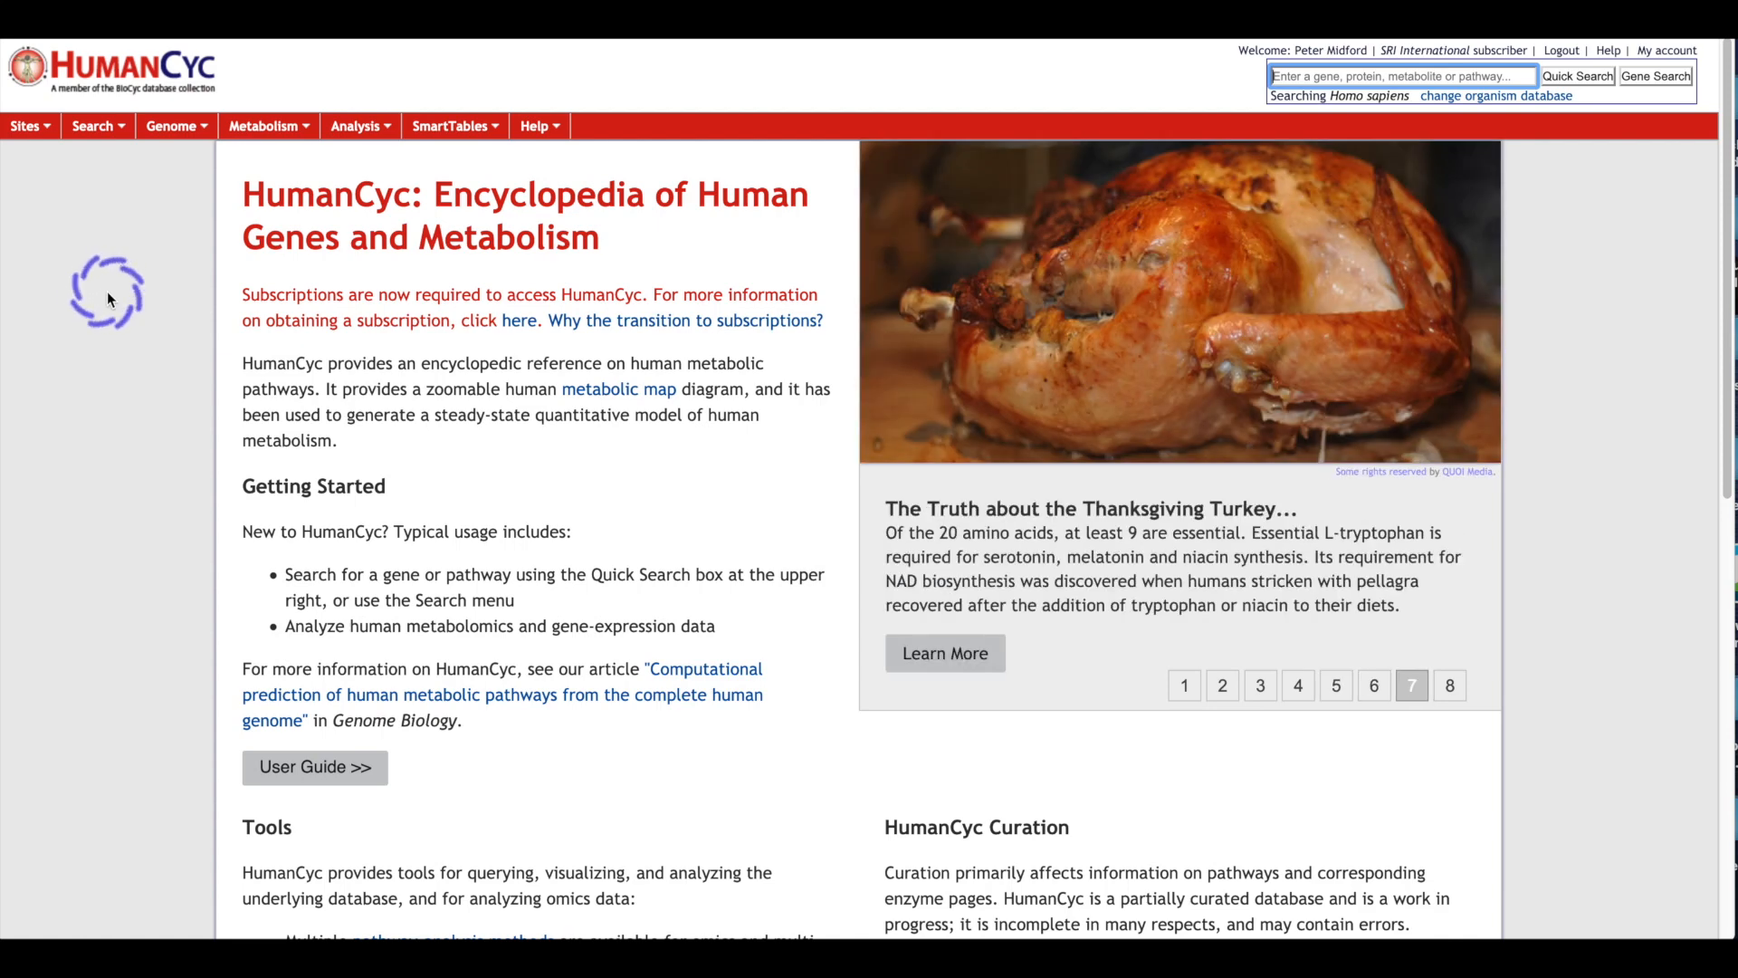
# - Open the Omics Dashboard and import its data from the SmartTable New SmartTable - 2020-08-05T07:54:46-07:00
pyautogui.click(387, 123)
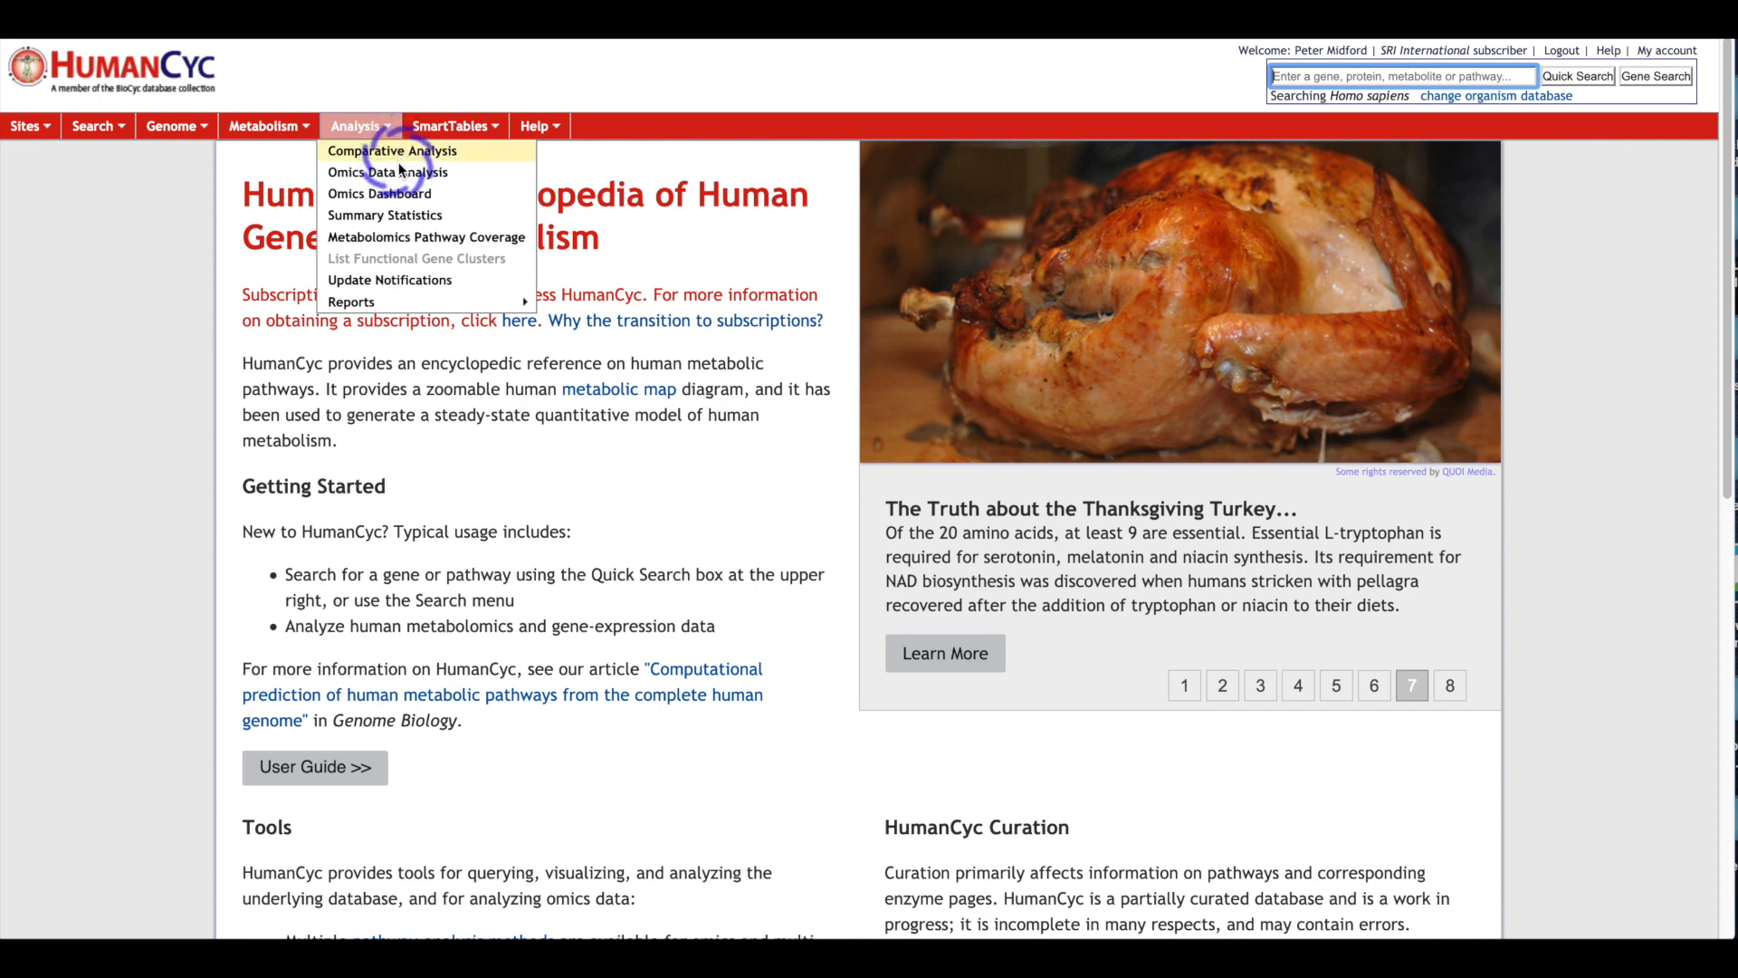
pyautogui.click(397, 194)
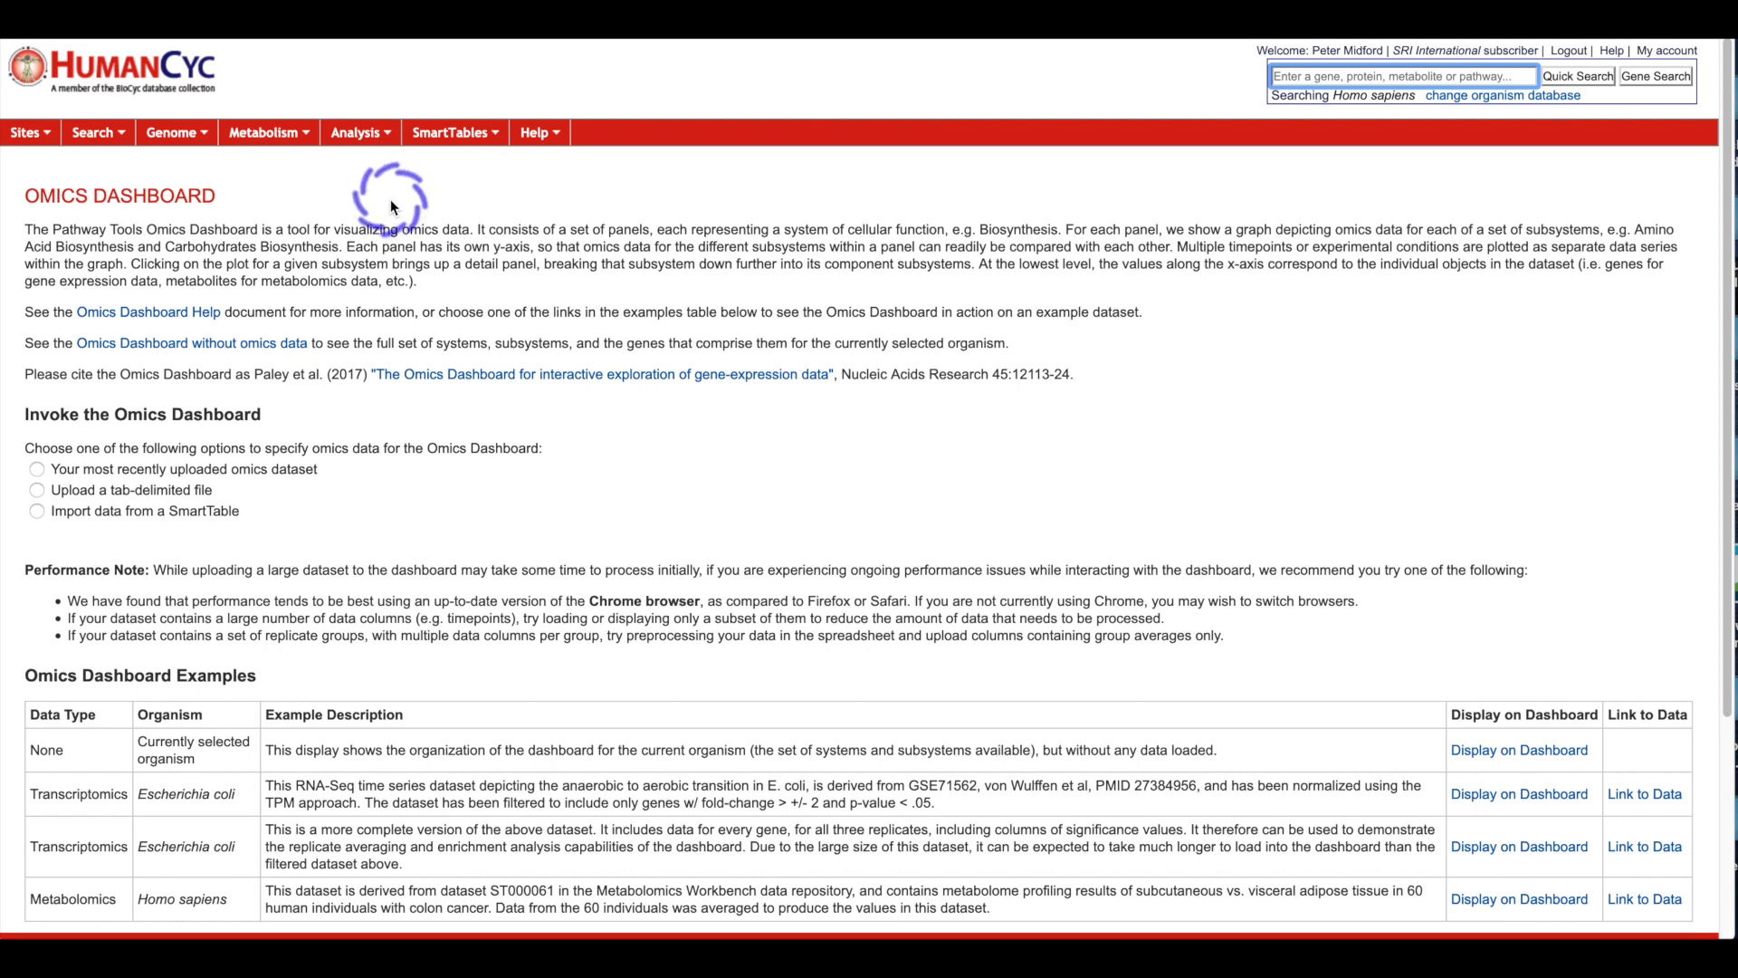
pyautogui.click(38, 509)
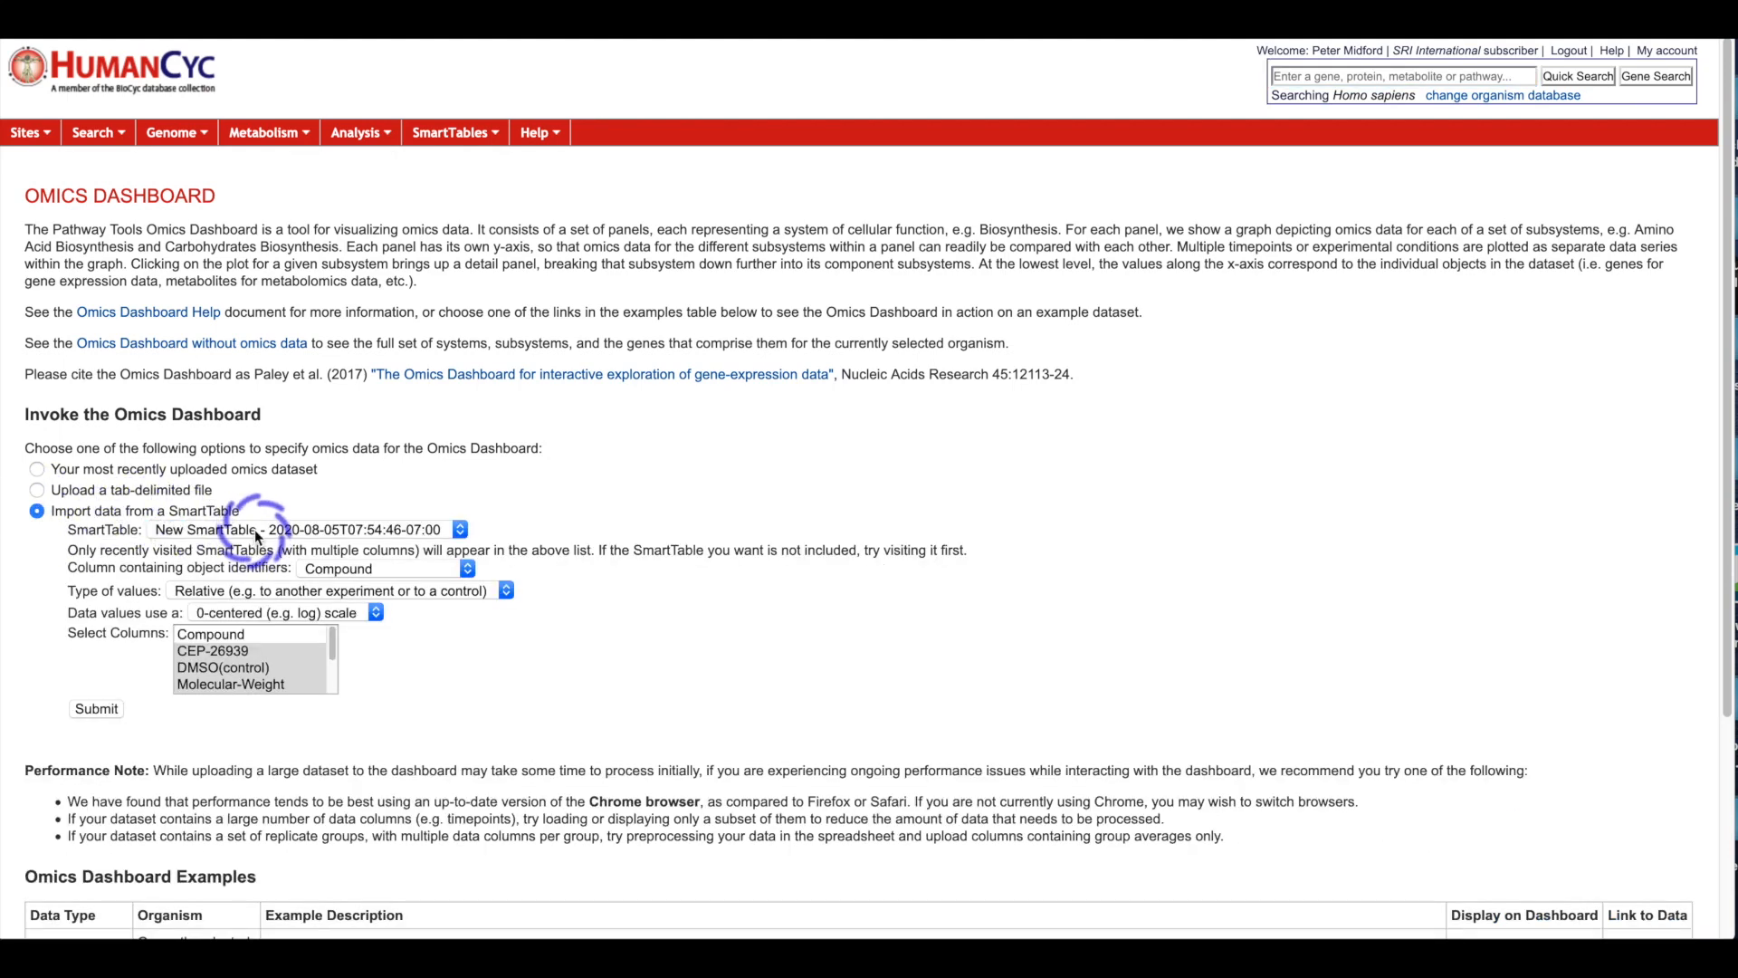
pyautogui.click(256, 530)
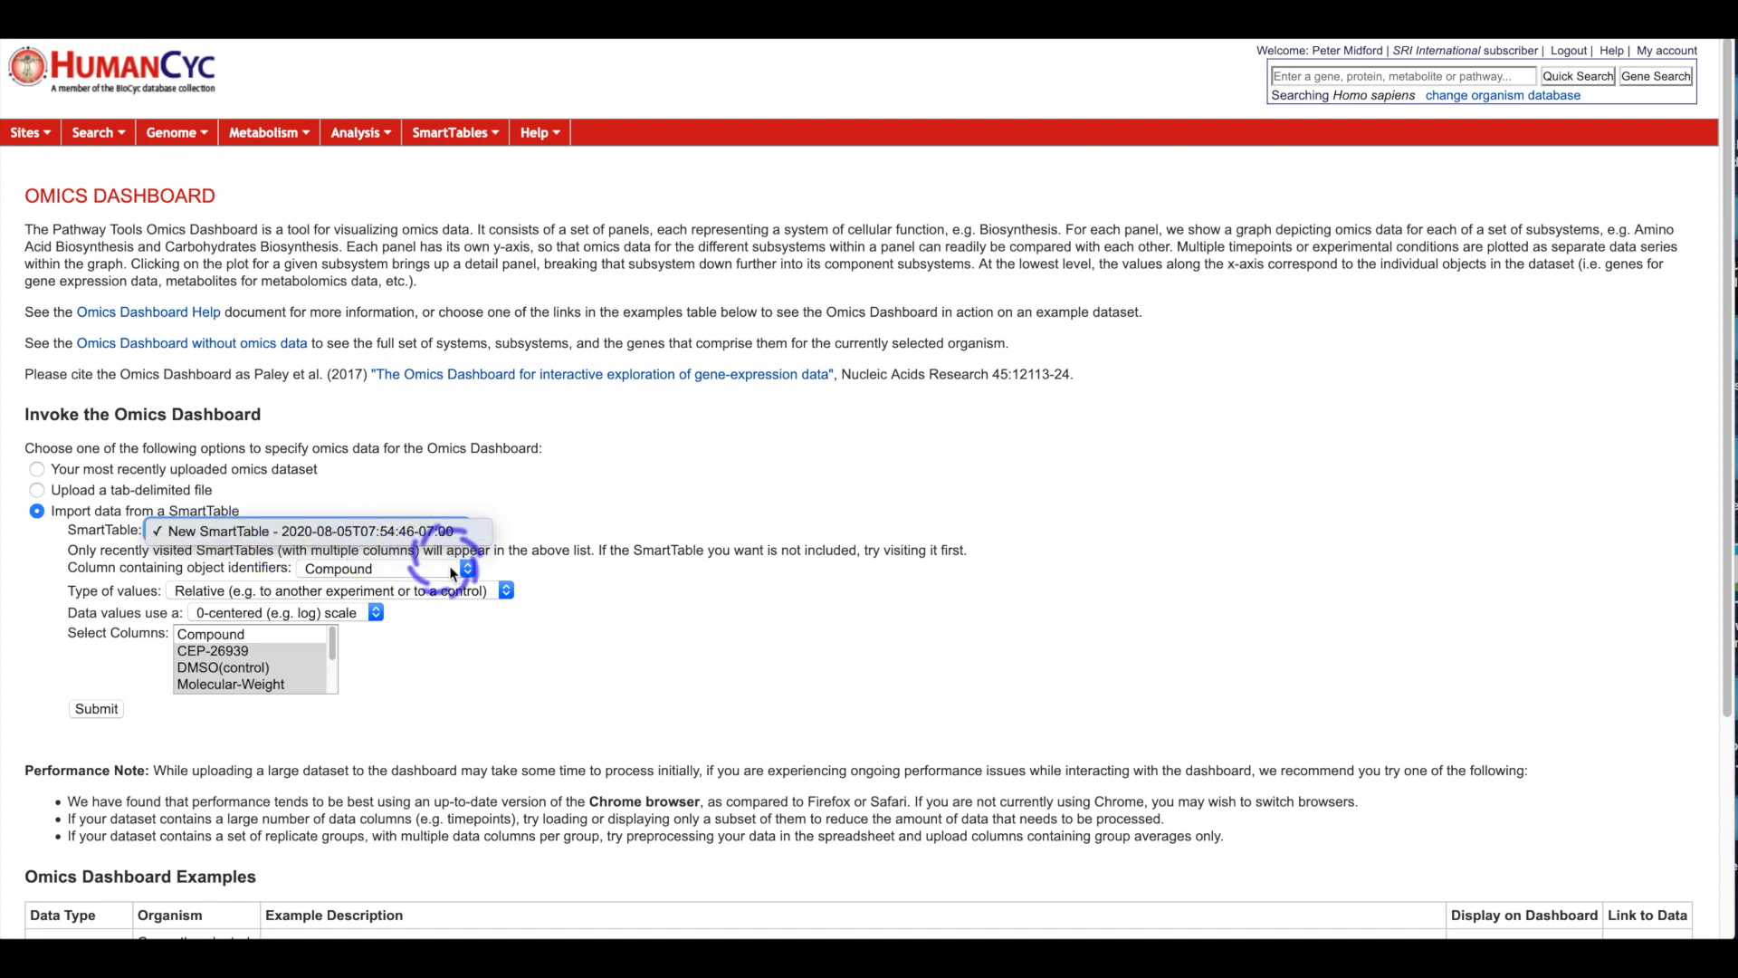
pyautogui.click(505, 590)
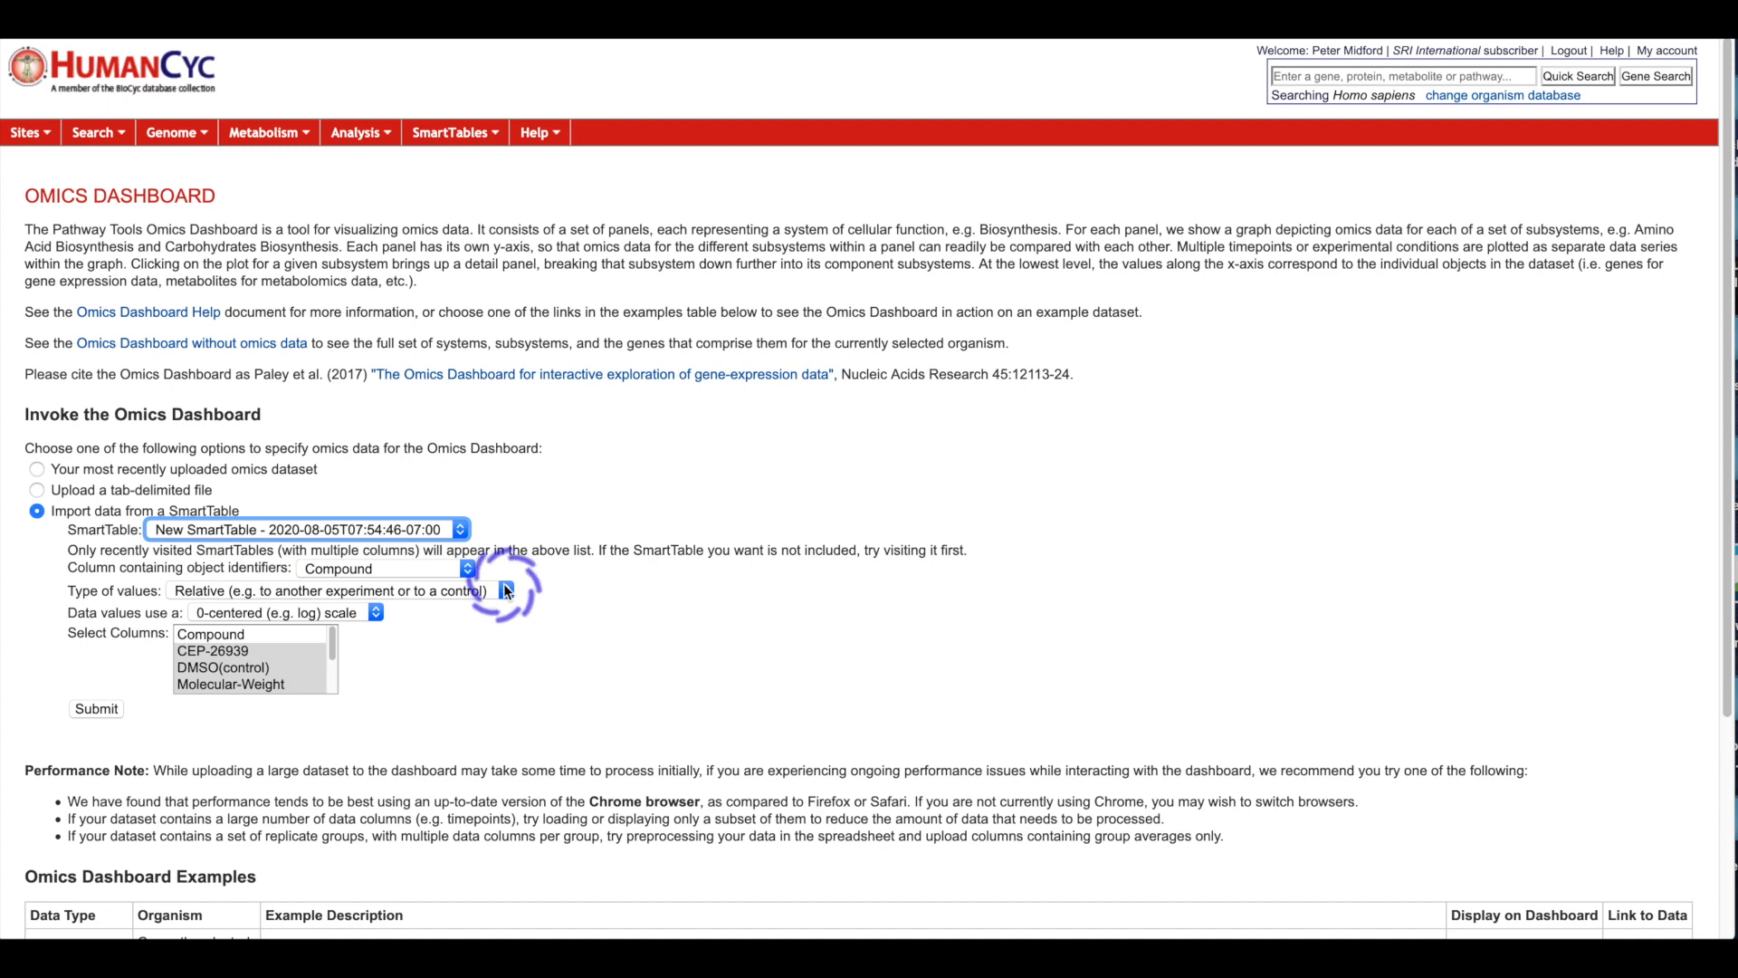
# - Set the value type to Absolute, select the data columns CEP-26939 and DMSO(control), and submit them to the Omics Dashboard
pyautogui.click(505, 590)
pyautogui.click(407, 611)
pyautogui.click(252, 684)
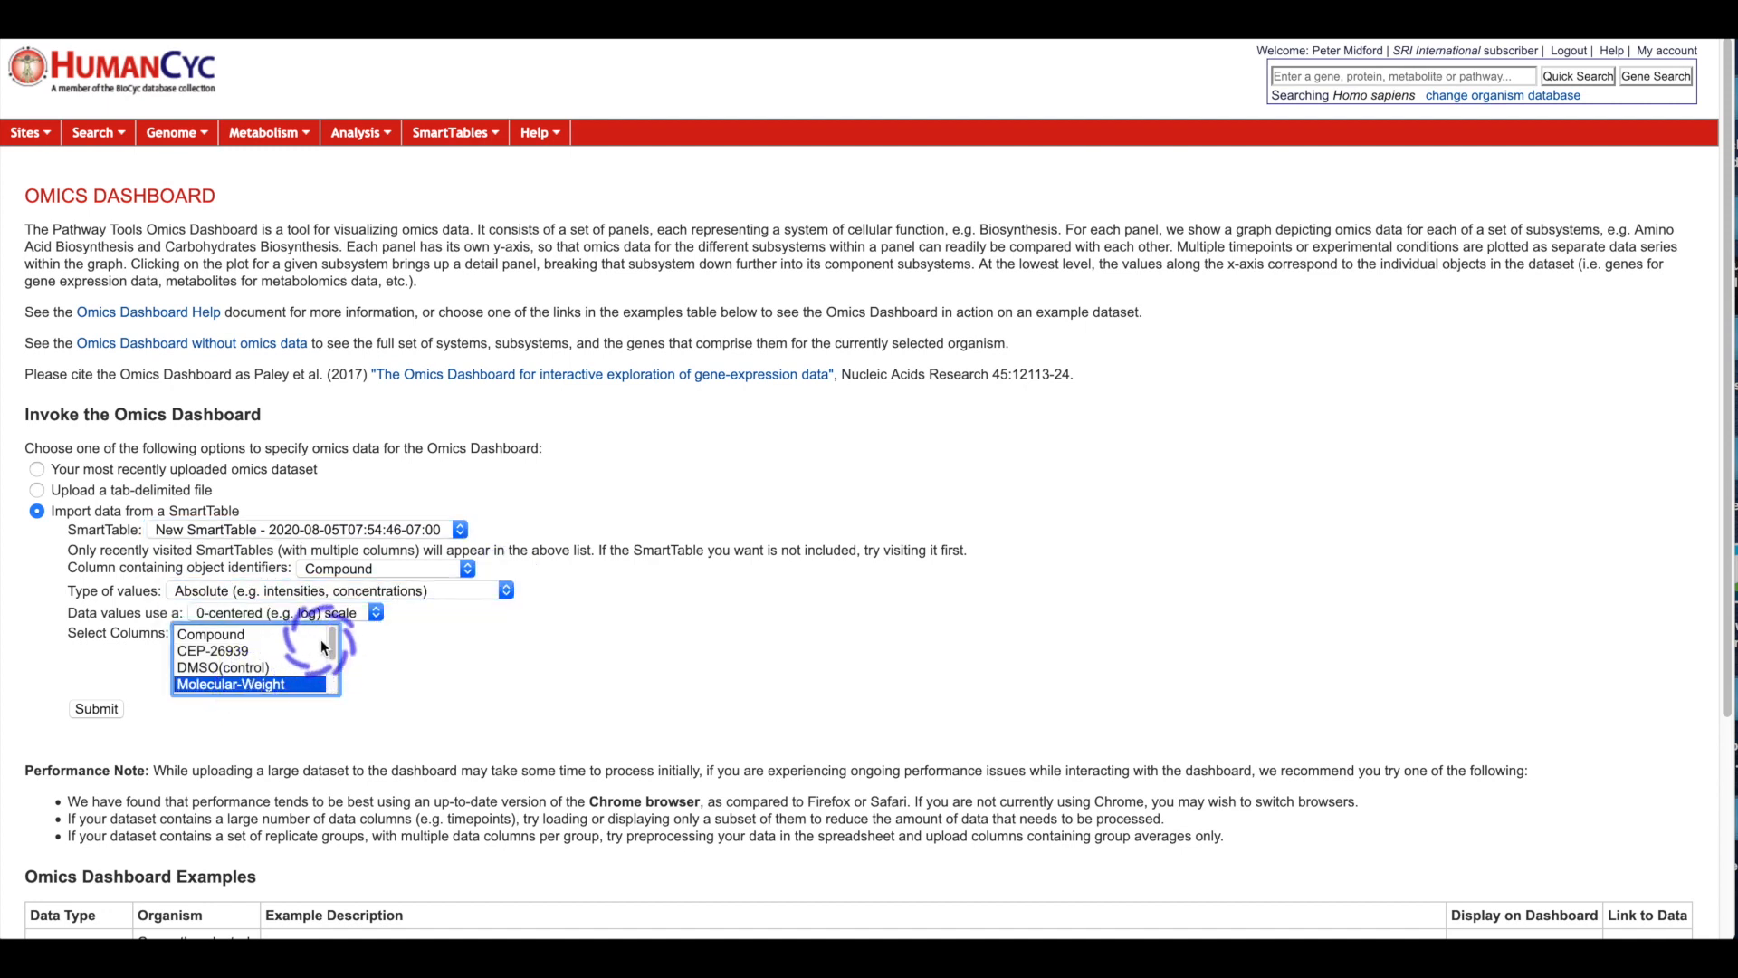
pyautogui.click(248, 659)
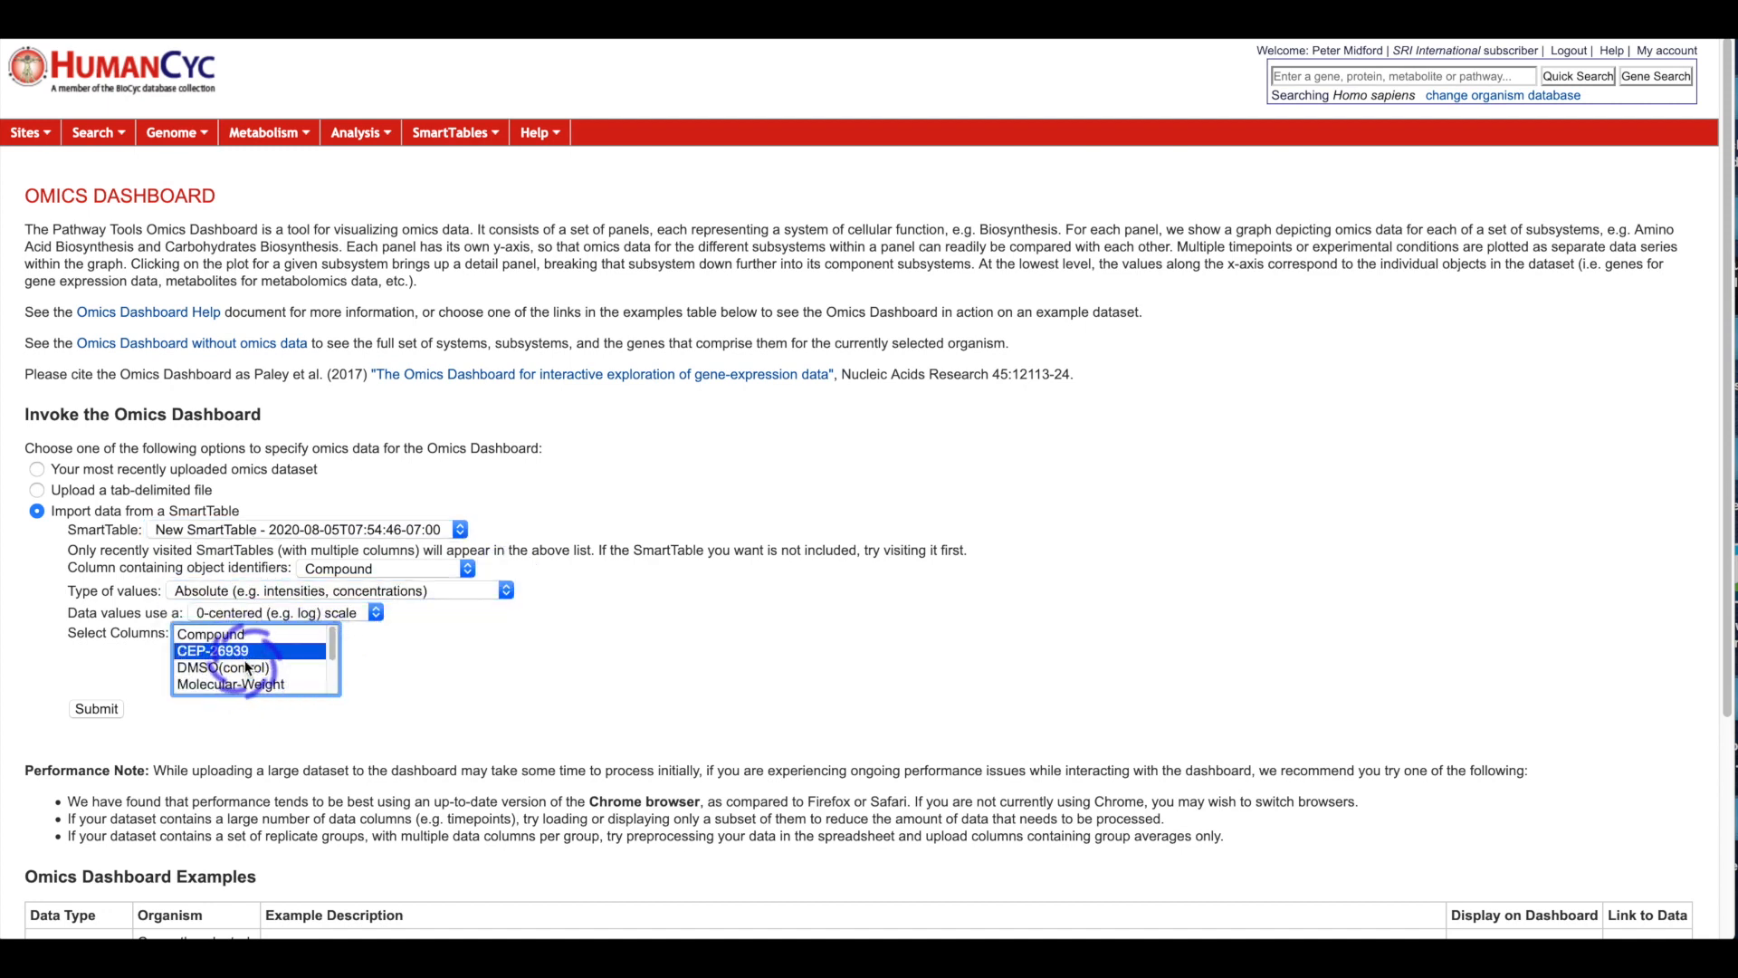
pyautogui.keyDown('shift'); pyautogui.click(249, 669); pyautogui.keyUp('shift')
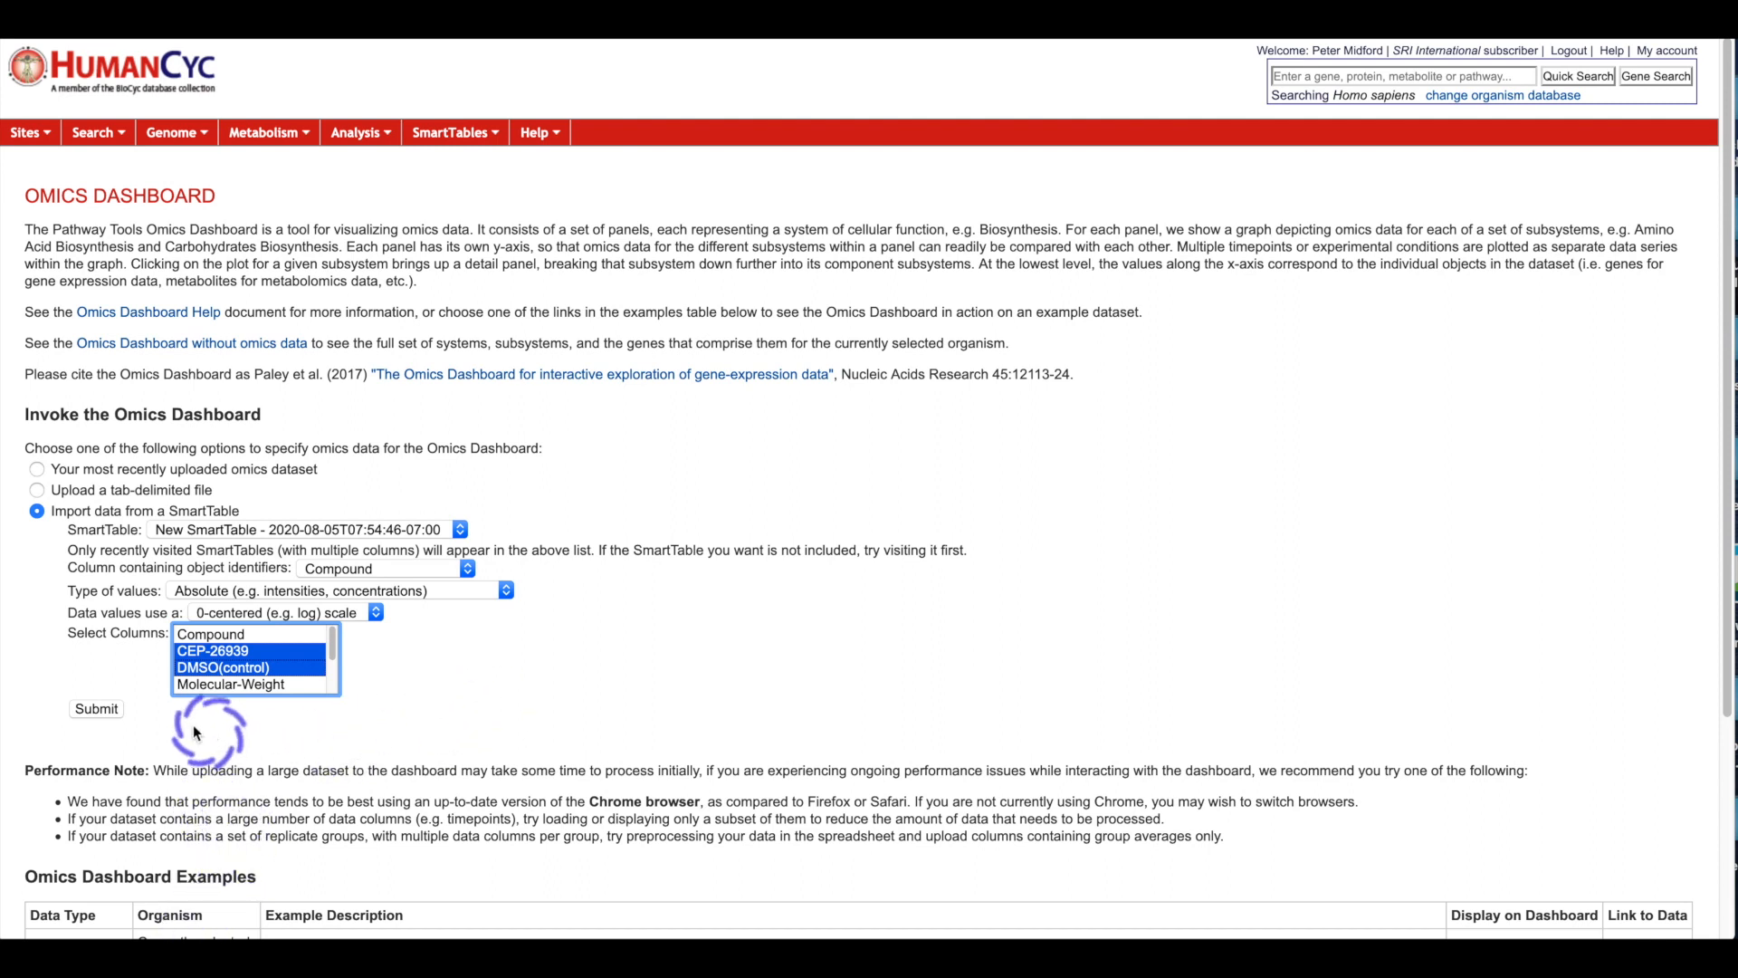
pyautogui.click(107, 708)
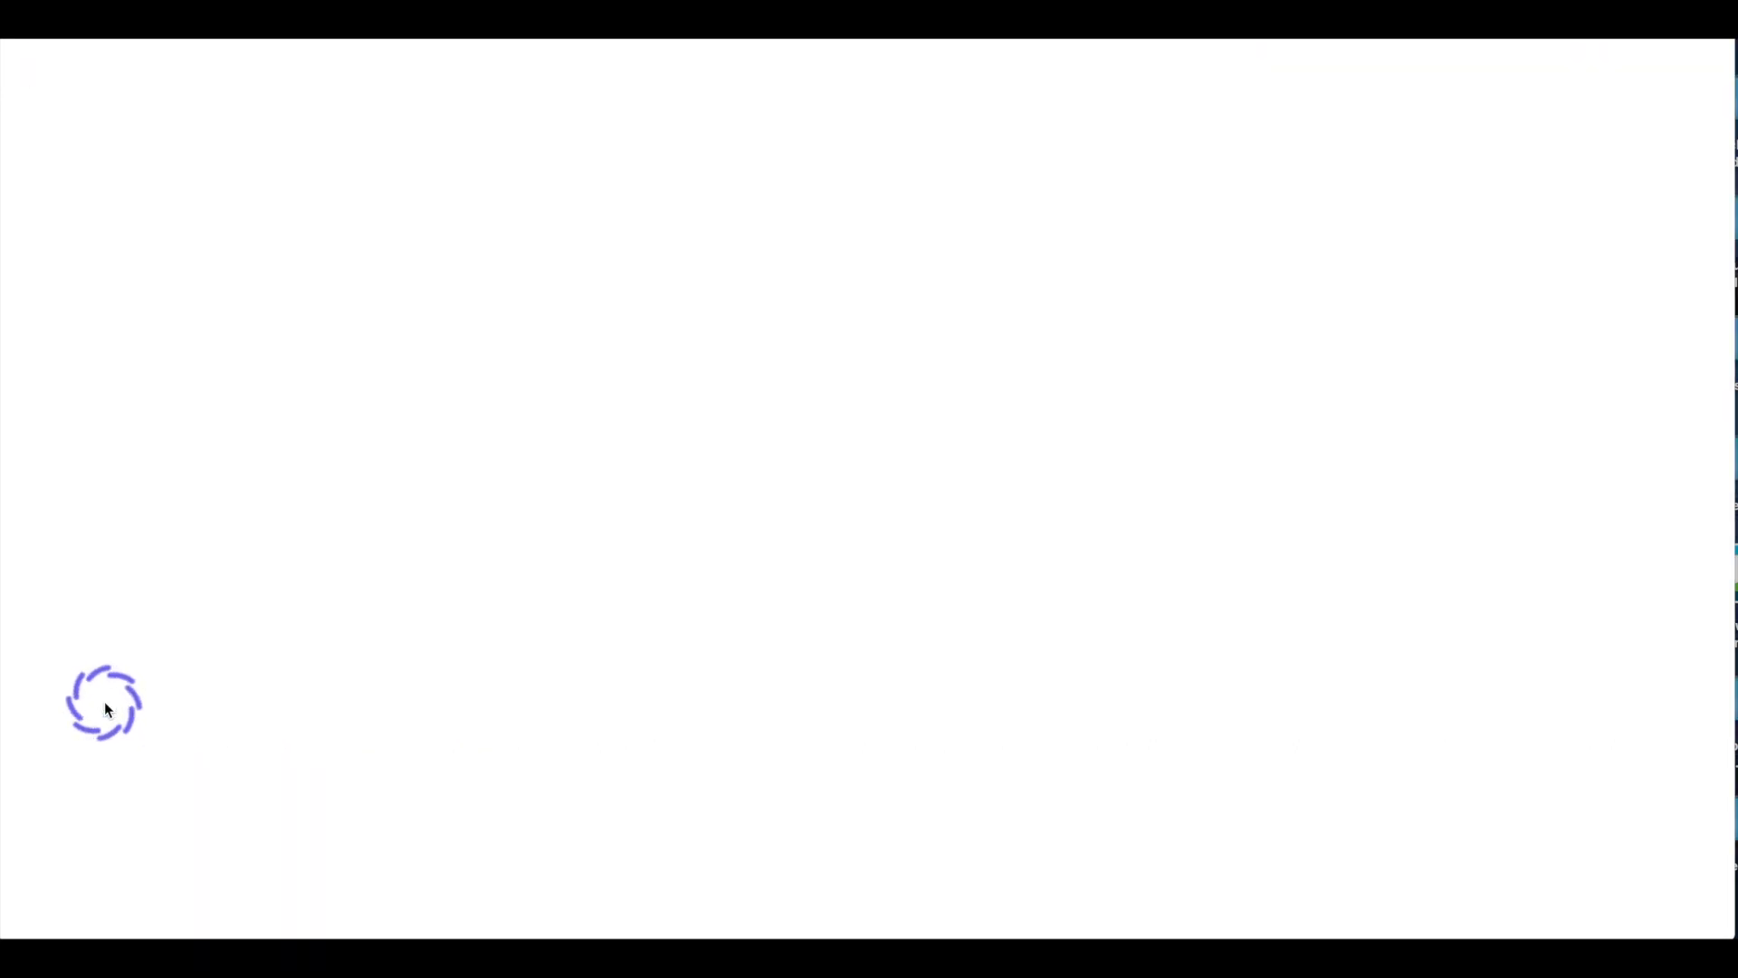
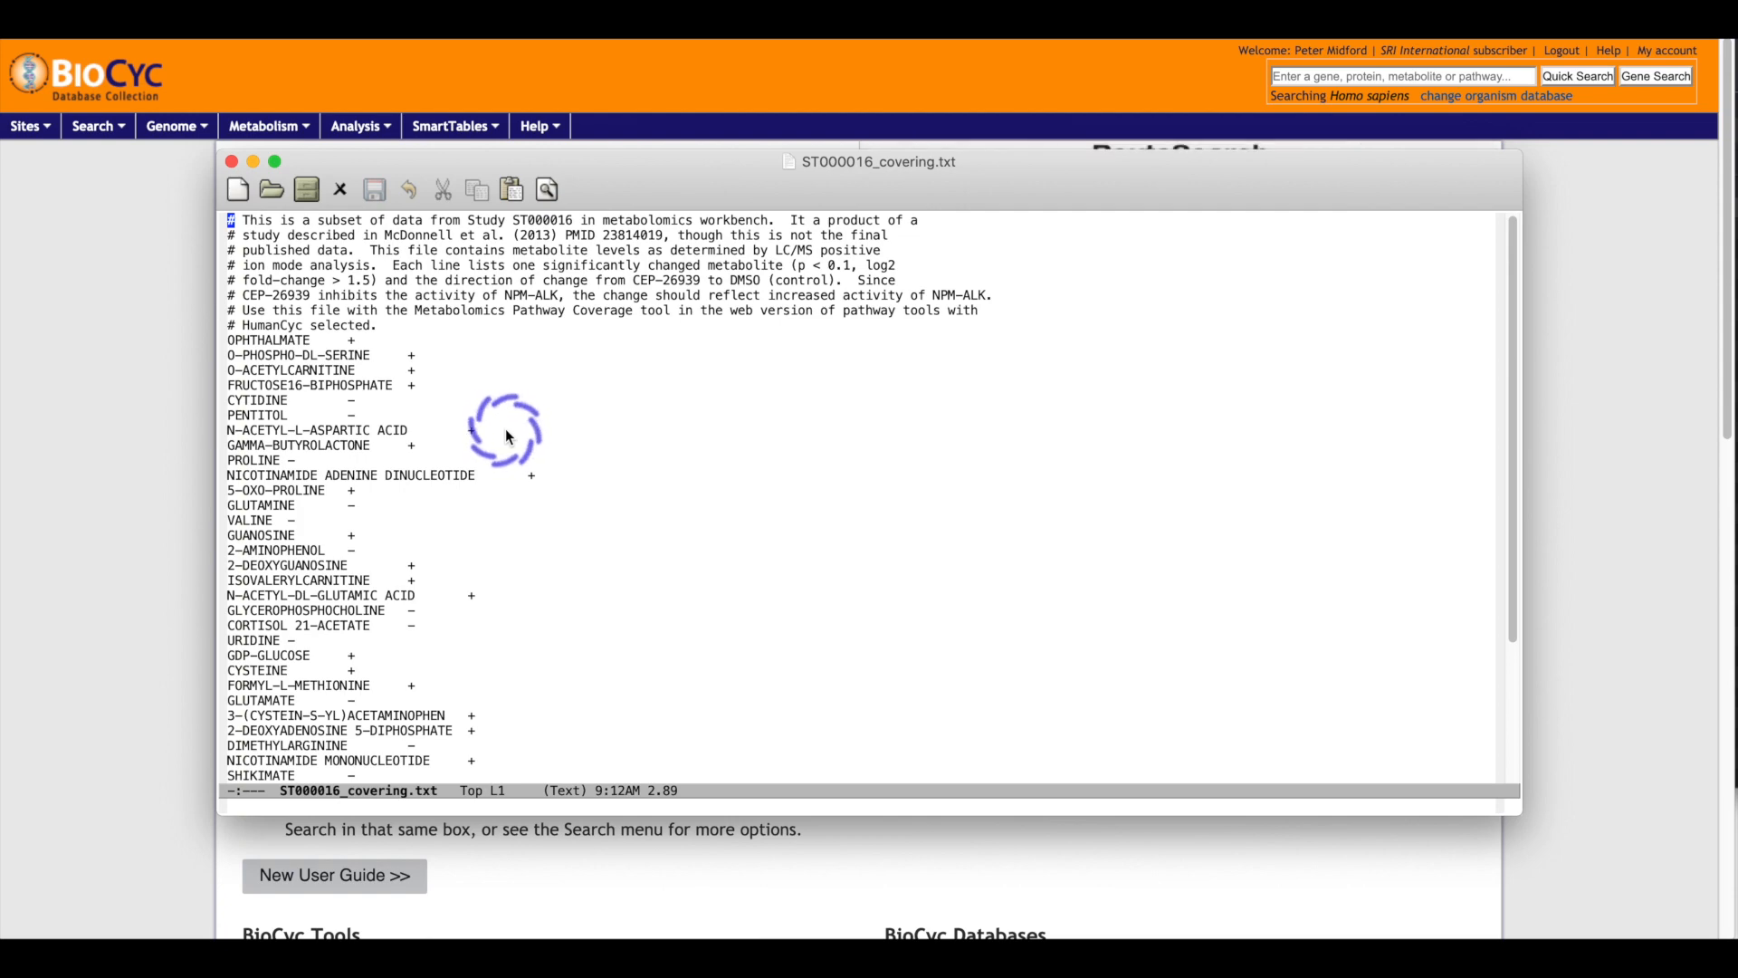
# - Switch from the ST000016_covering.txt text file to the BioCyc page and open the Metabolomics Pathway Coverage tool
pyautogui.click(144, 393)
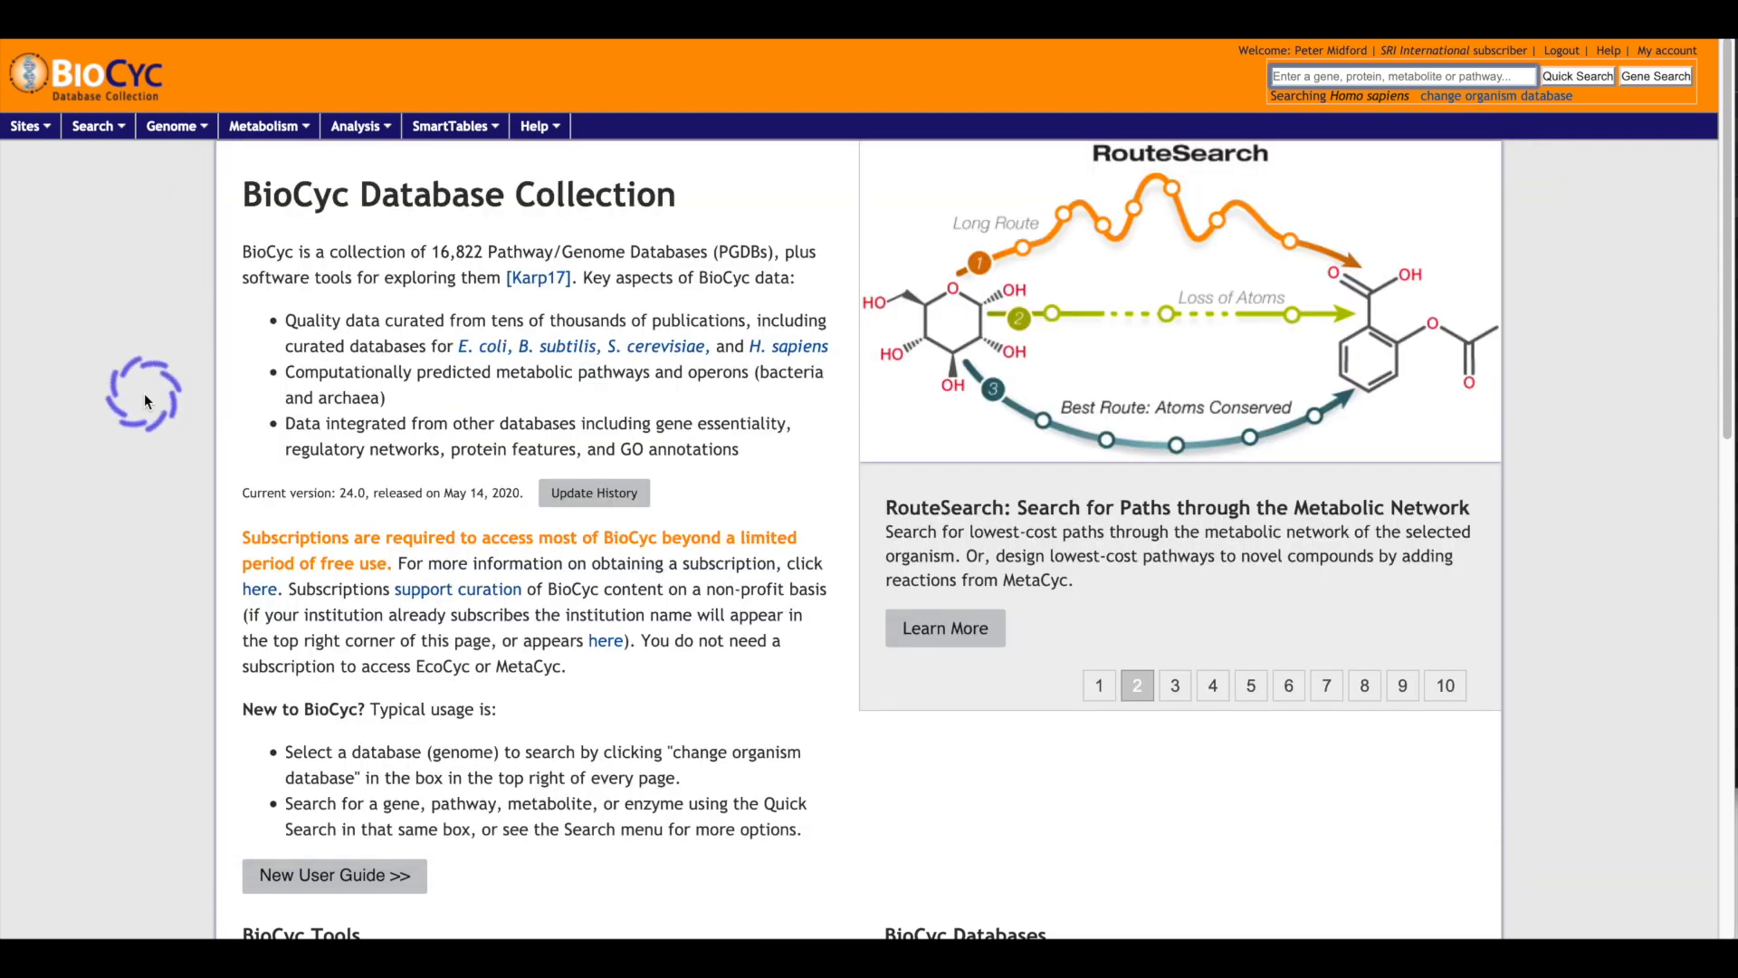
pyautogui.click(377, 129)
pyautogui.click(378, 238)
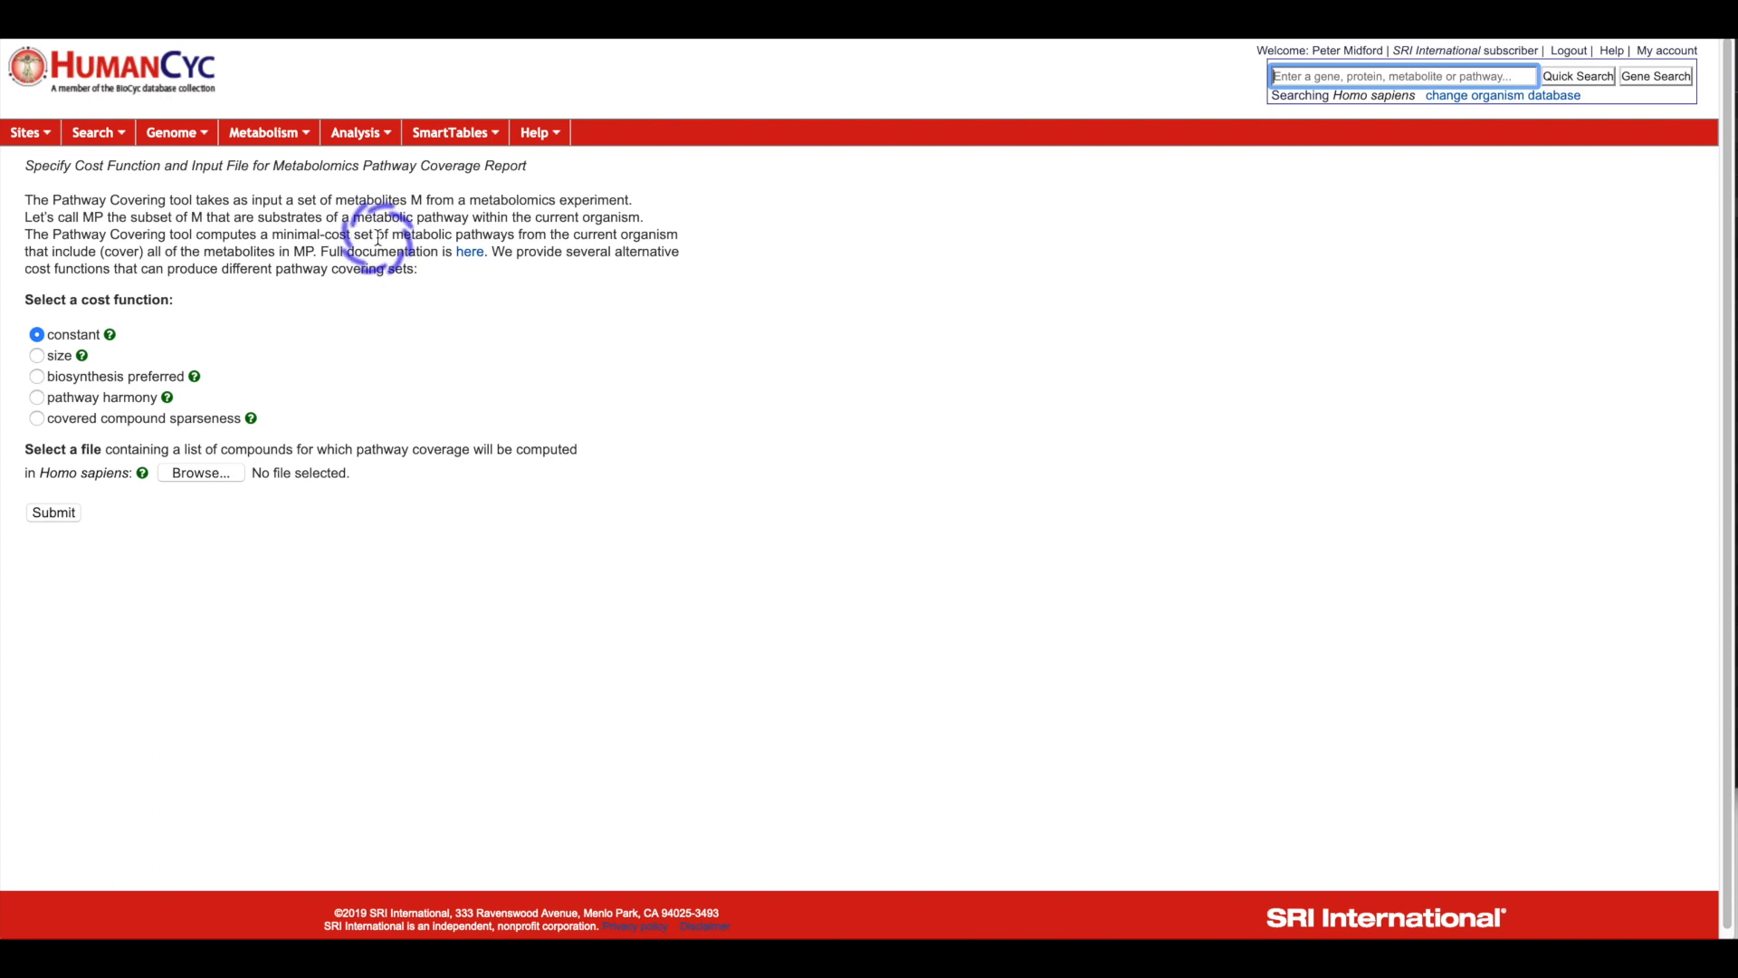
# - Submit ST000016_covering.txt with the constant cost function and show the compound pathway coverage results
pyautogui.click(207, 472)
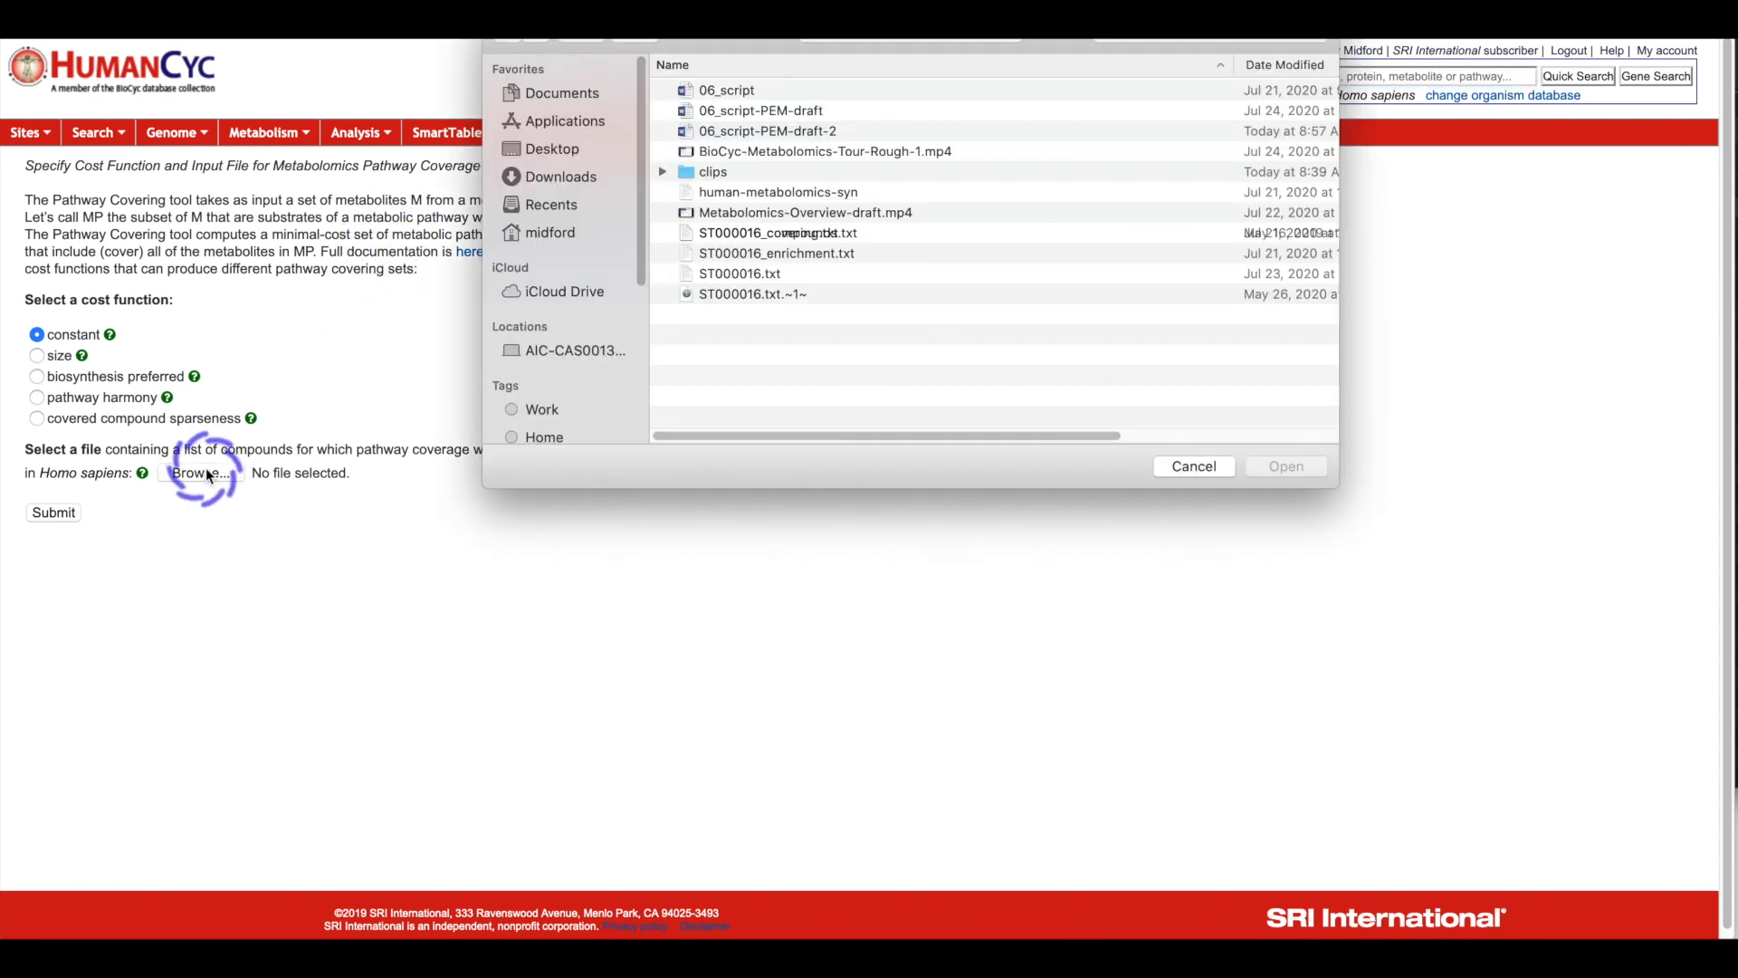
pyautogui.click(815, 256)
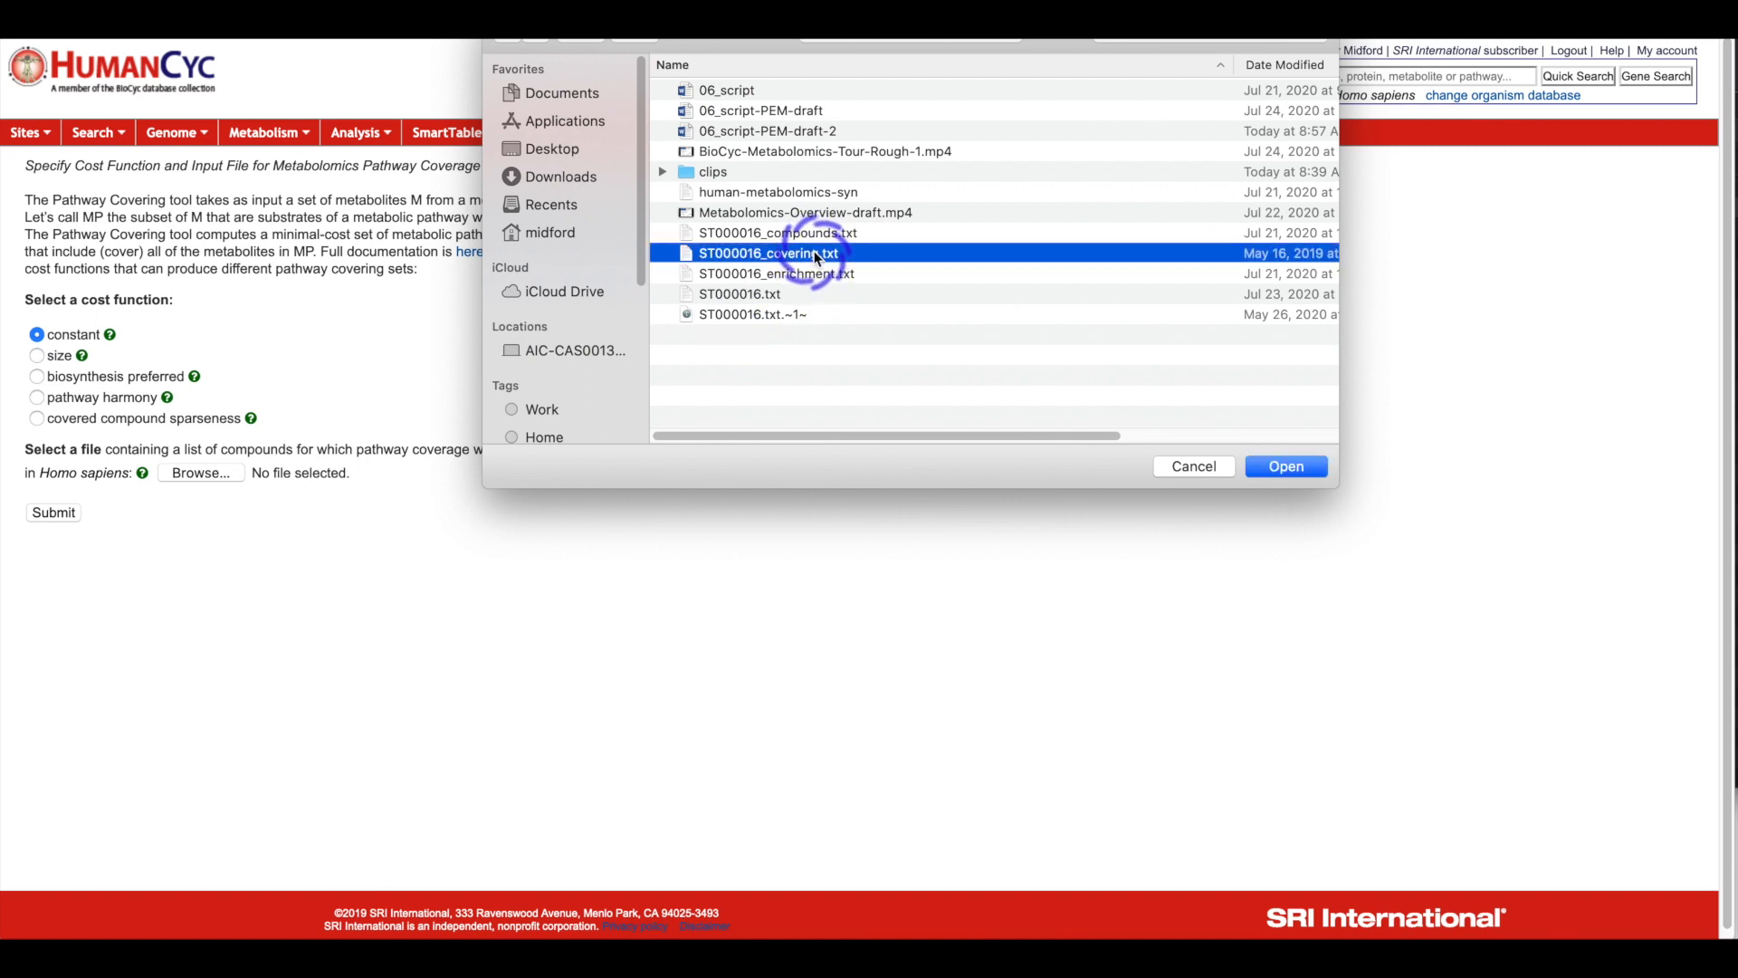
pyautogui.click(1286, 466)
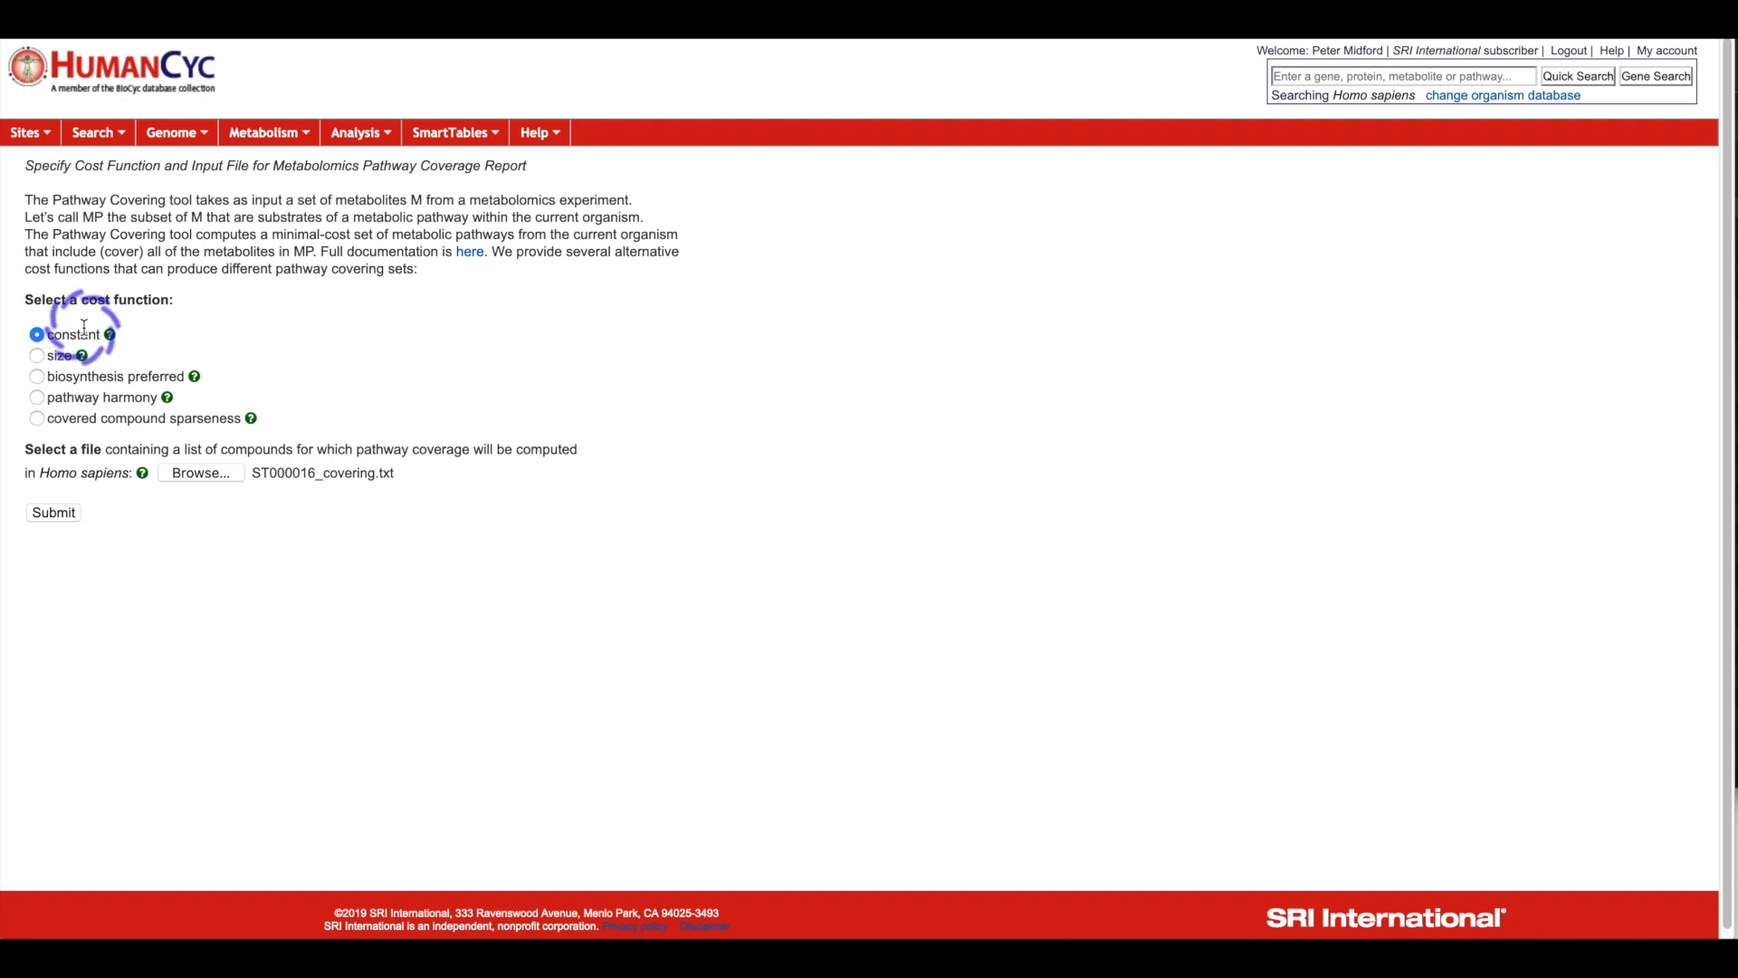
pyautogui.click(54, 513)
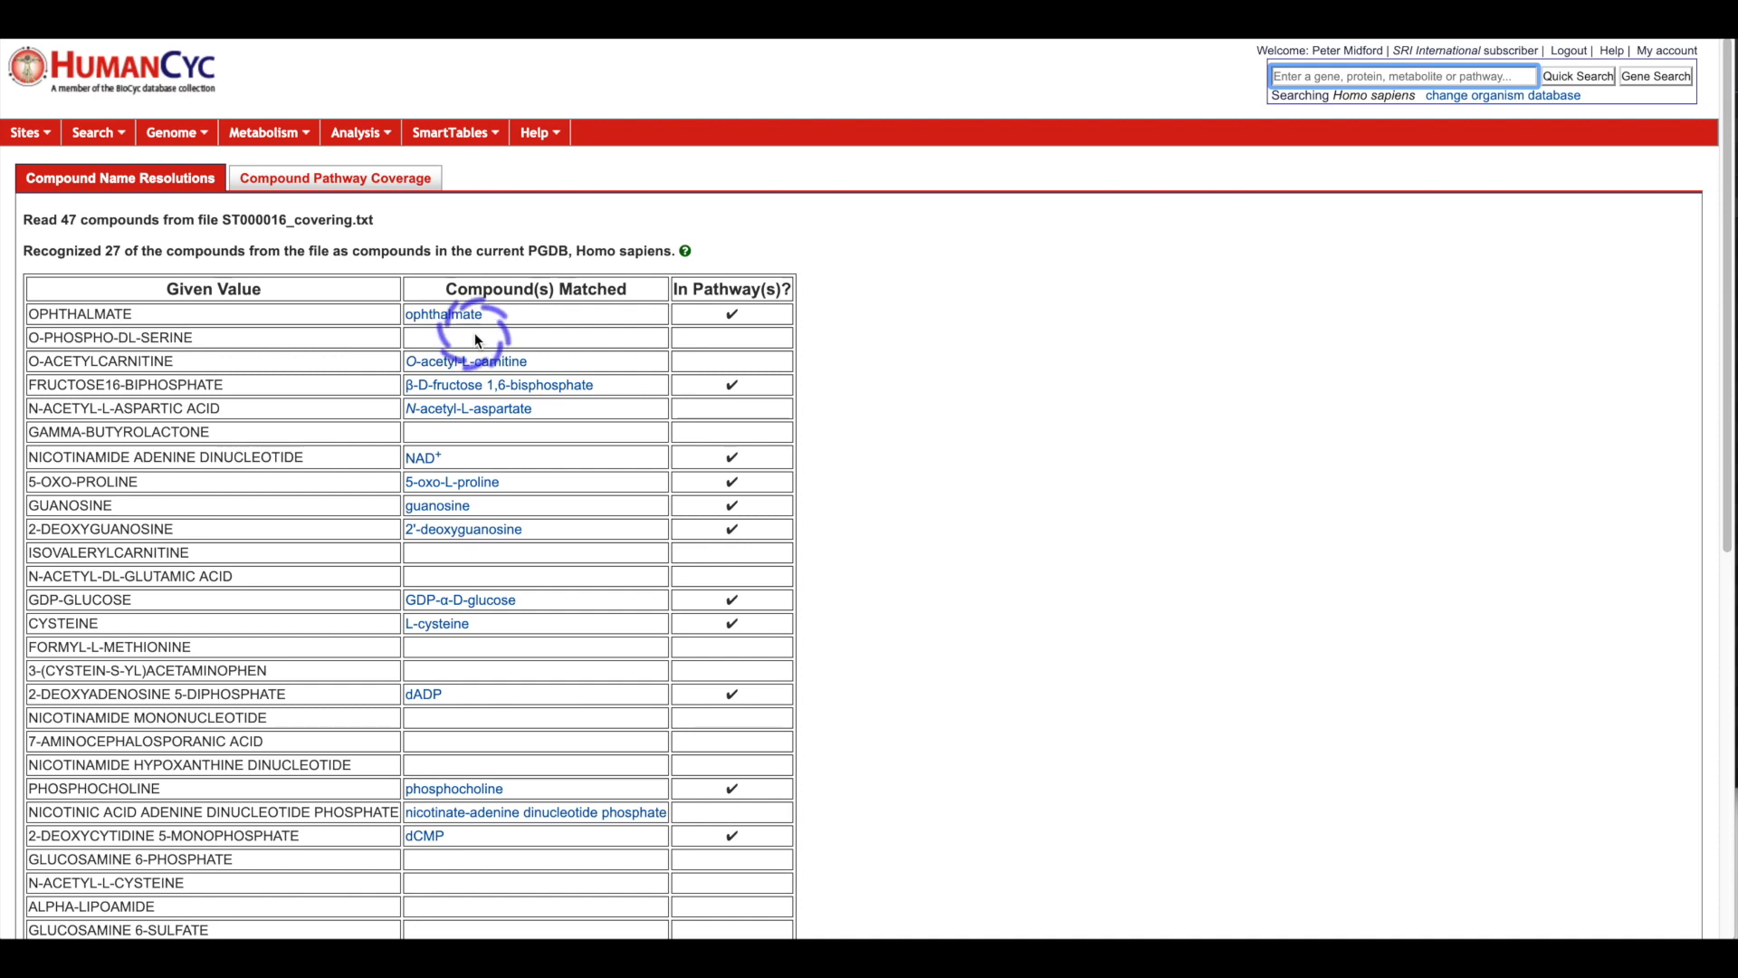
pyautogui.click(395, 178)
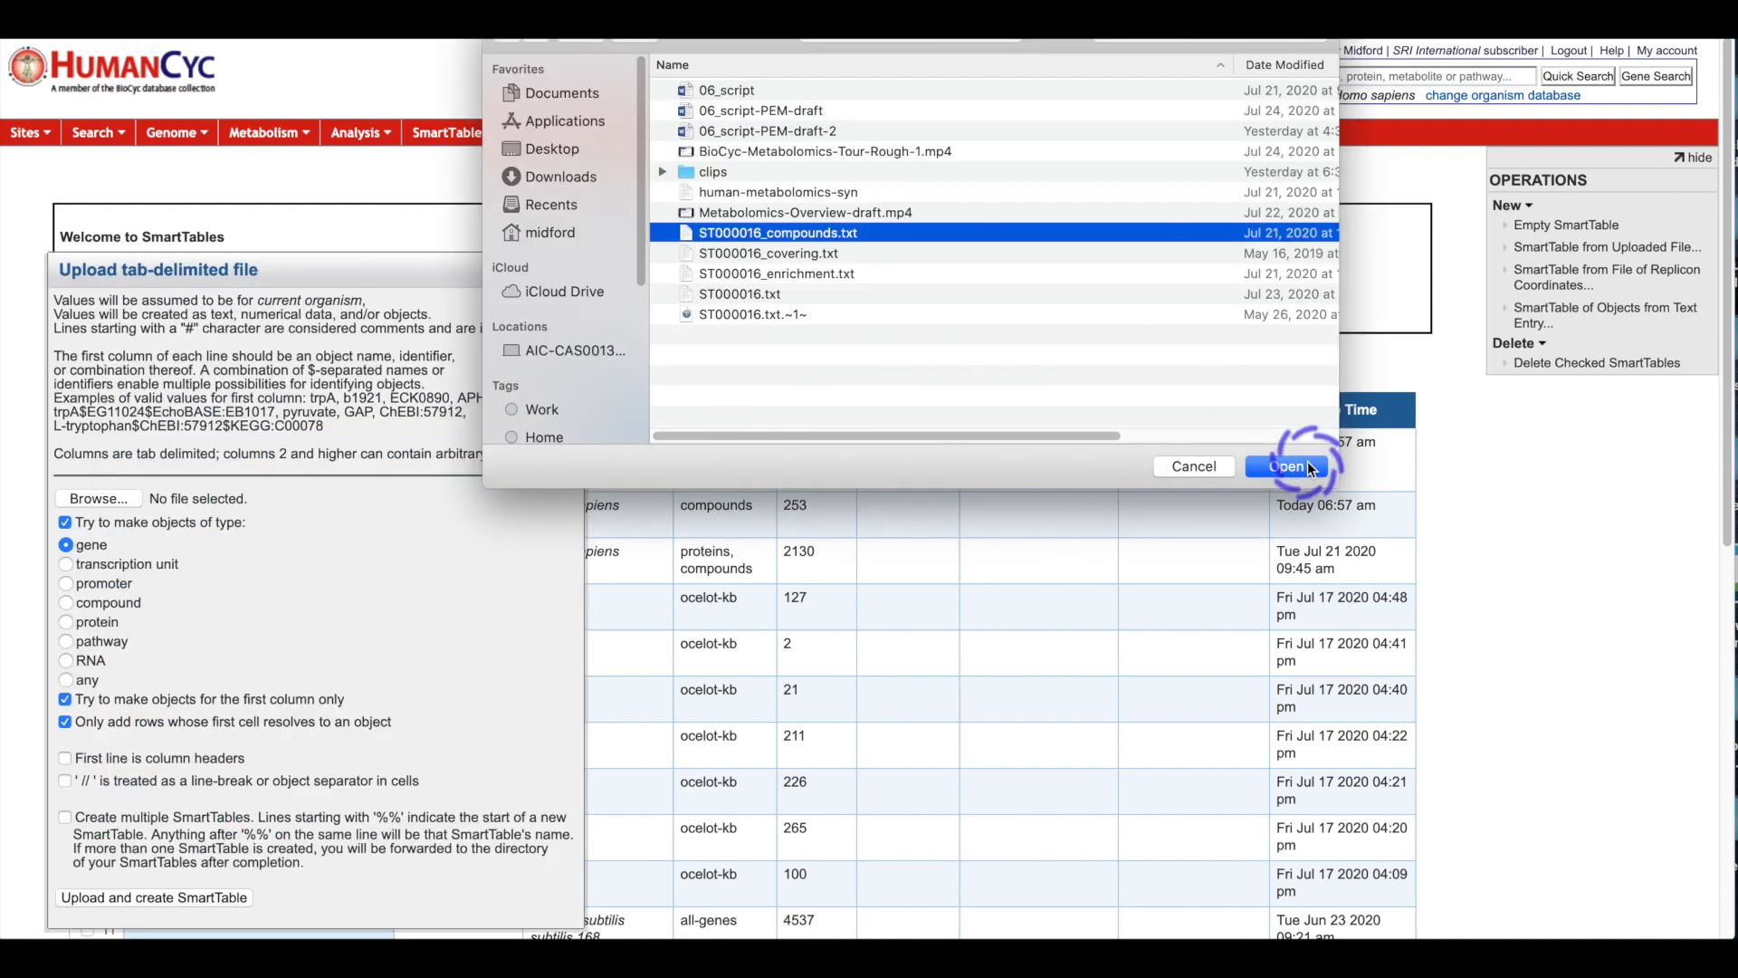
# - Upload ST000016_compounds.txt with compound as the object type and create a SmartTable from it
pyautogui.click(1287, 464)
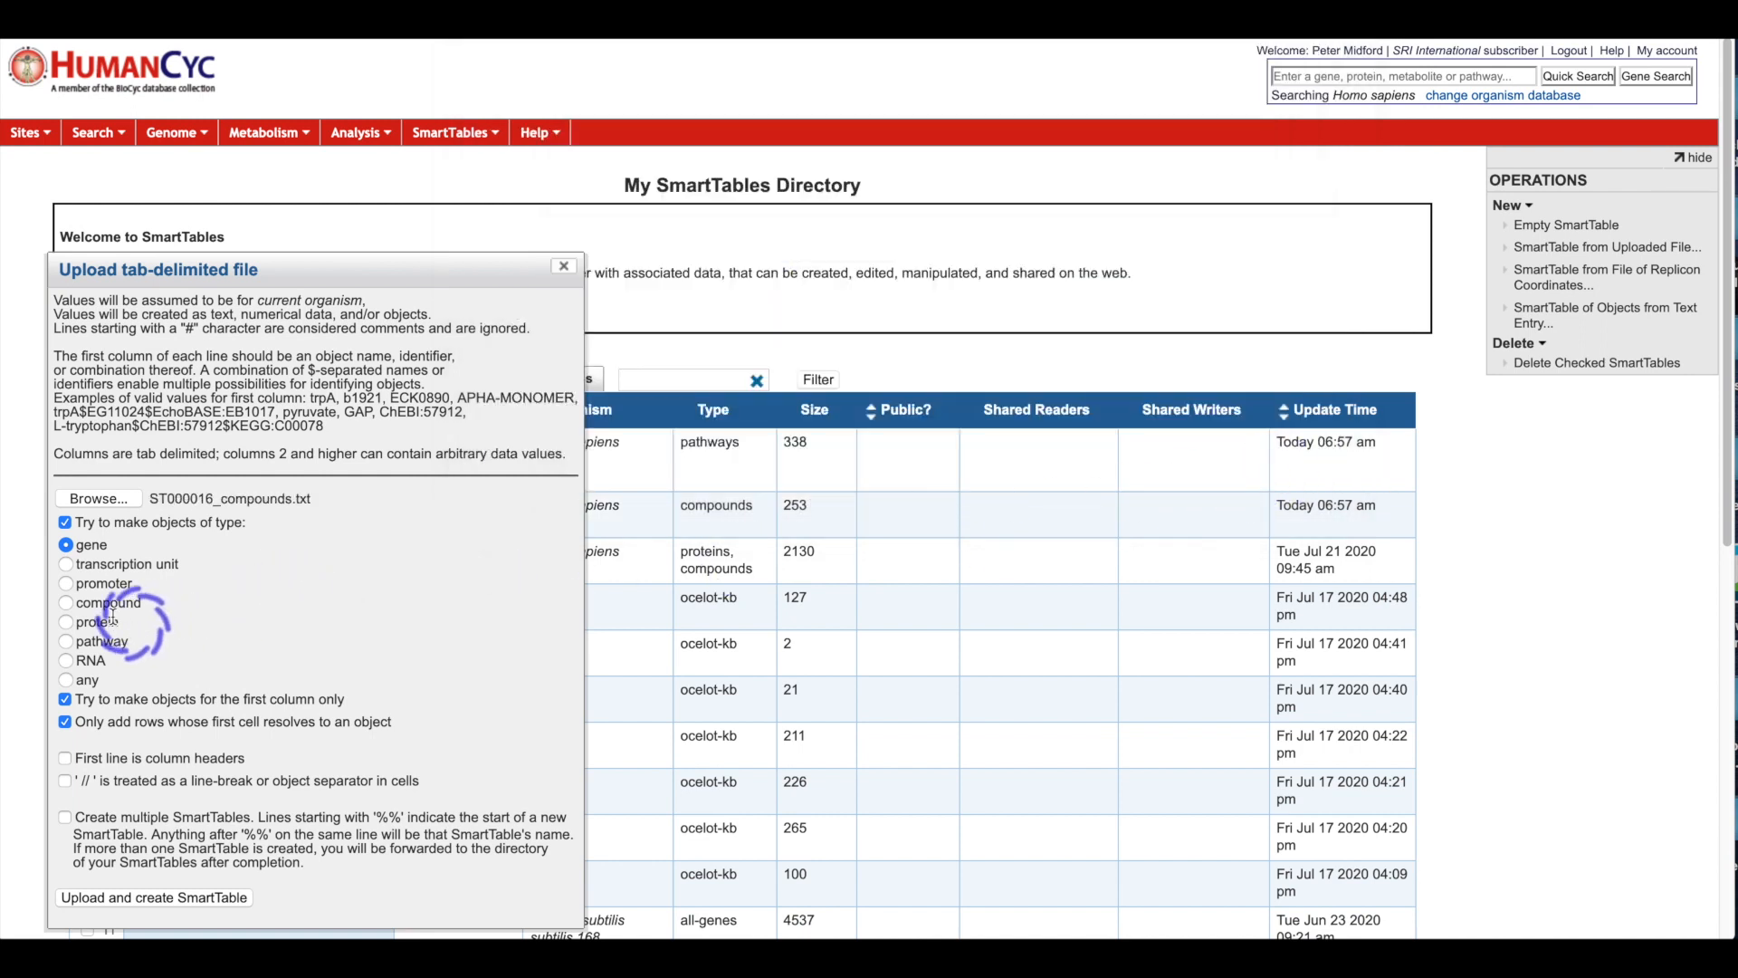
pyautogui.click(65, 602)
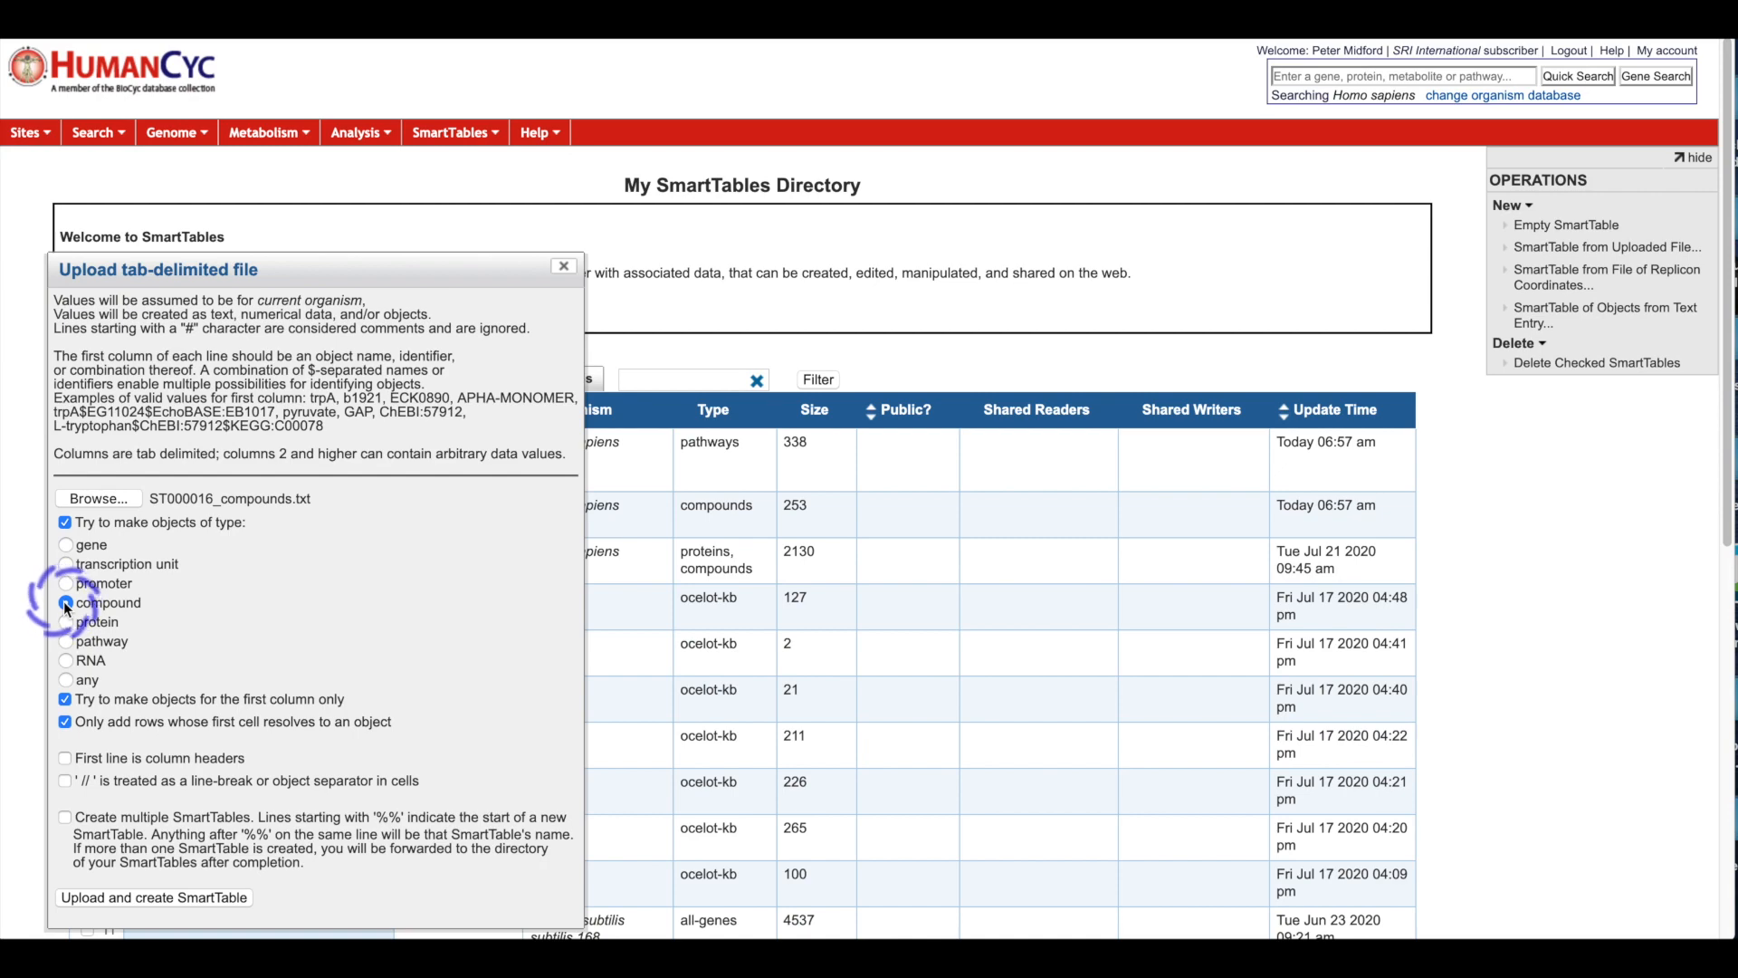
pyautogui.click(216, 898)
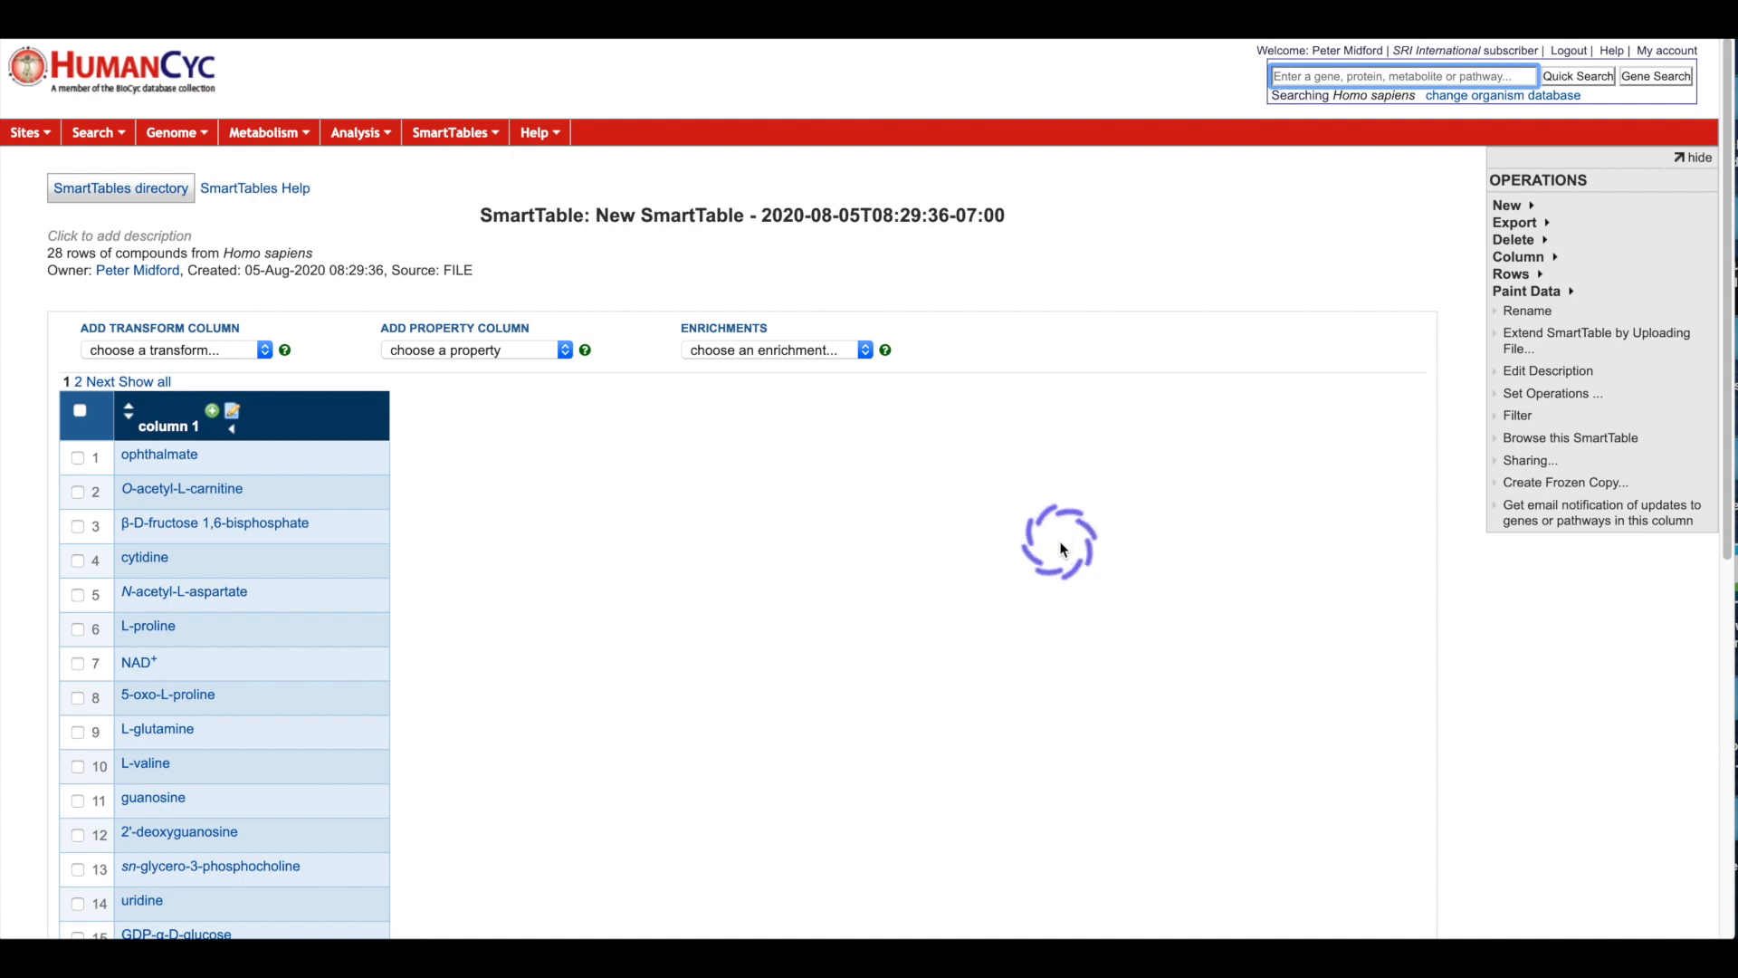
# - Run the compounds enriched for pathways analysis with Fisher Exact, p-value below 0.1 and no correction, and look through the resulting pathways
pyautogui.click(865, 351)
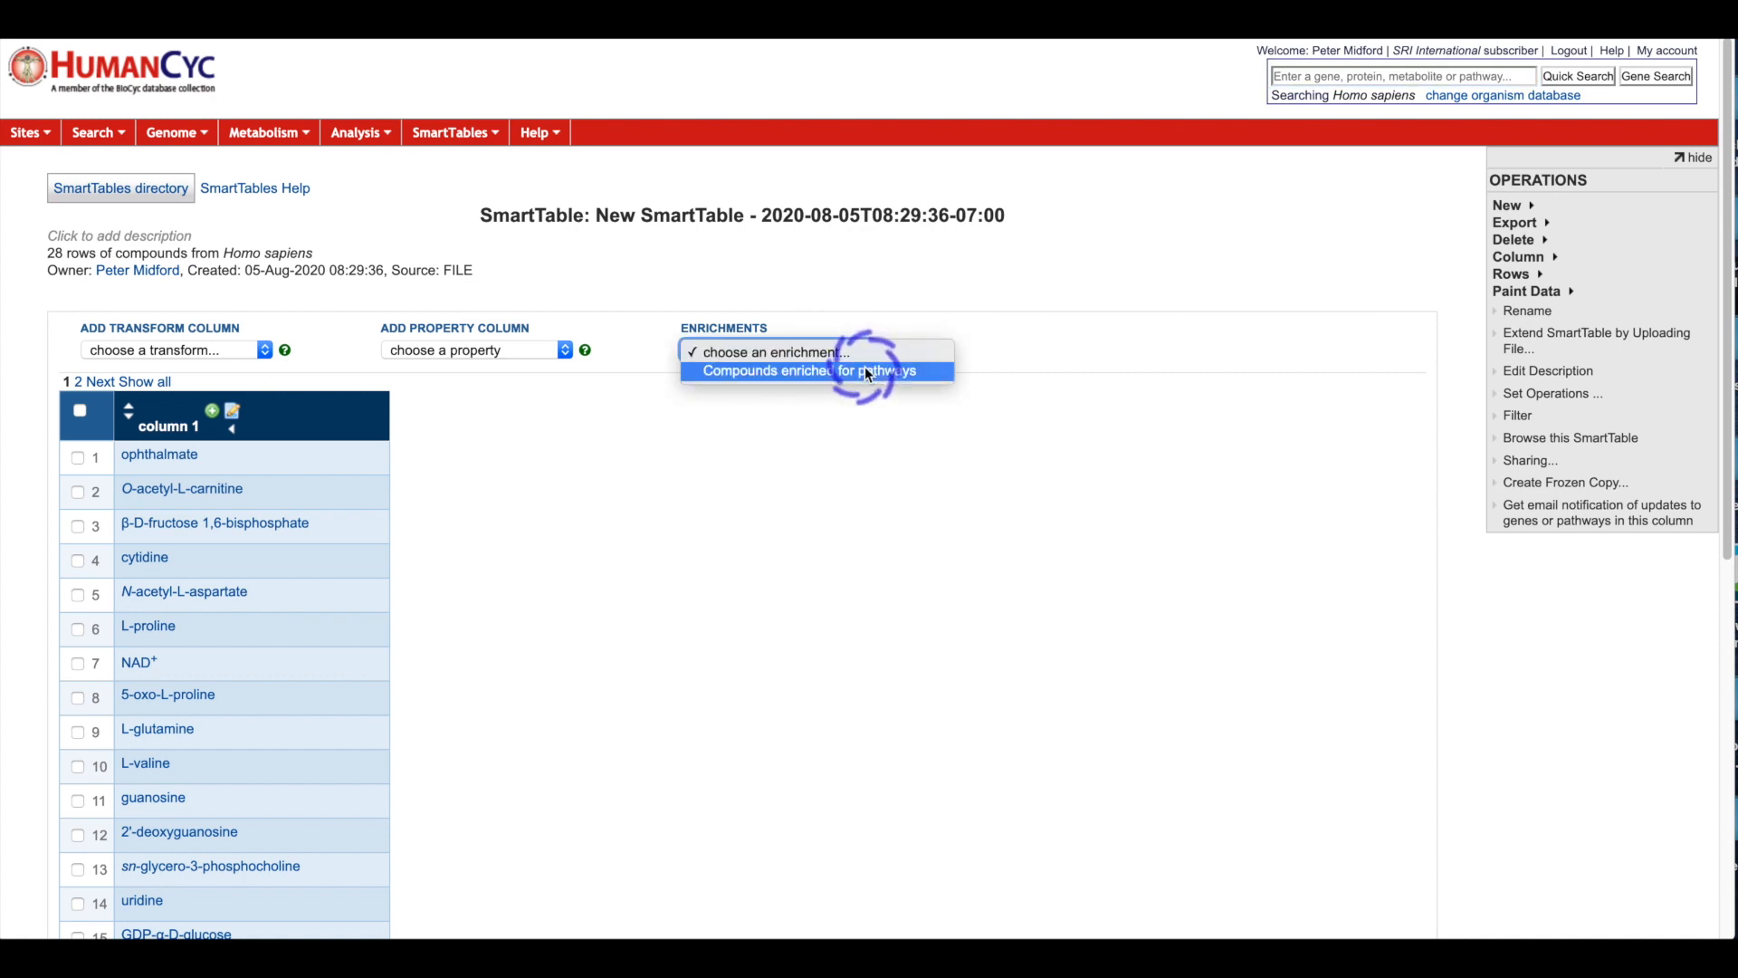
pyautogui.click(865, 366)
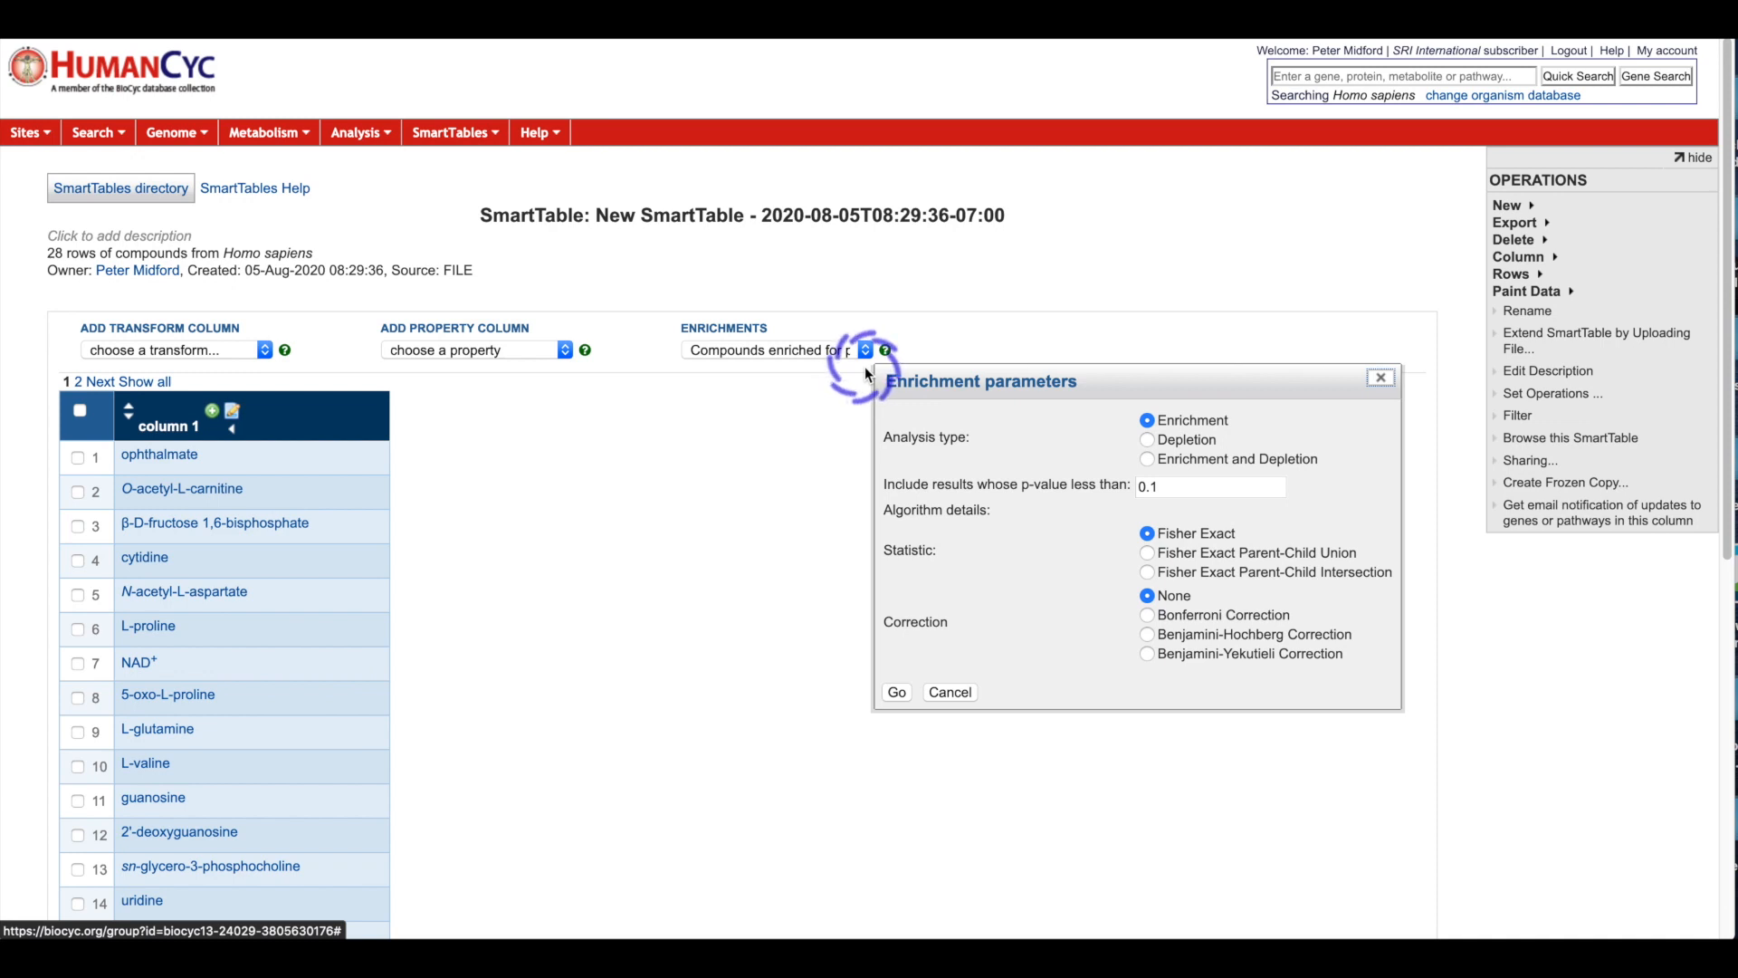
pyautogui.click(898, 692)
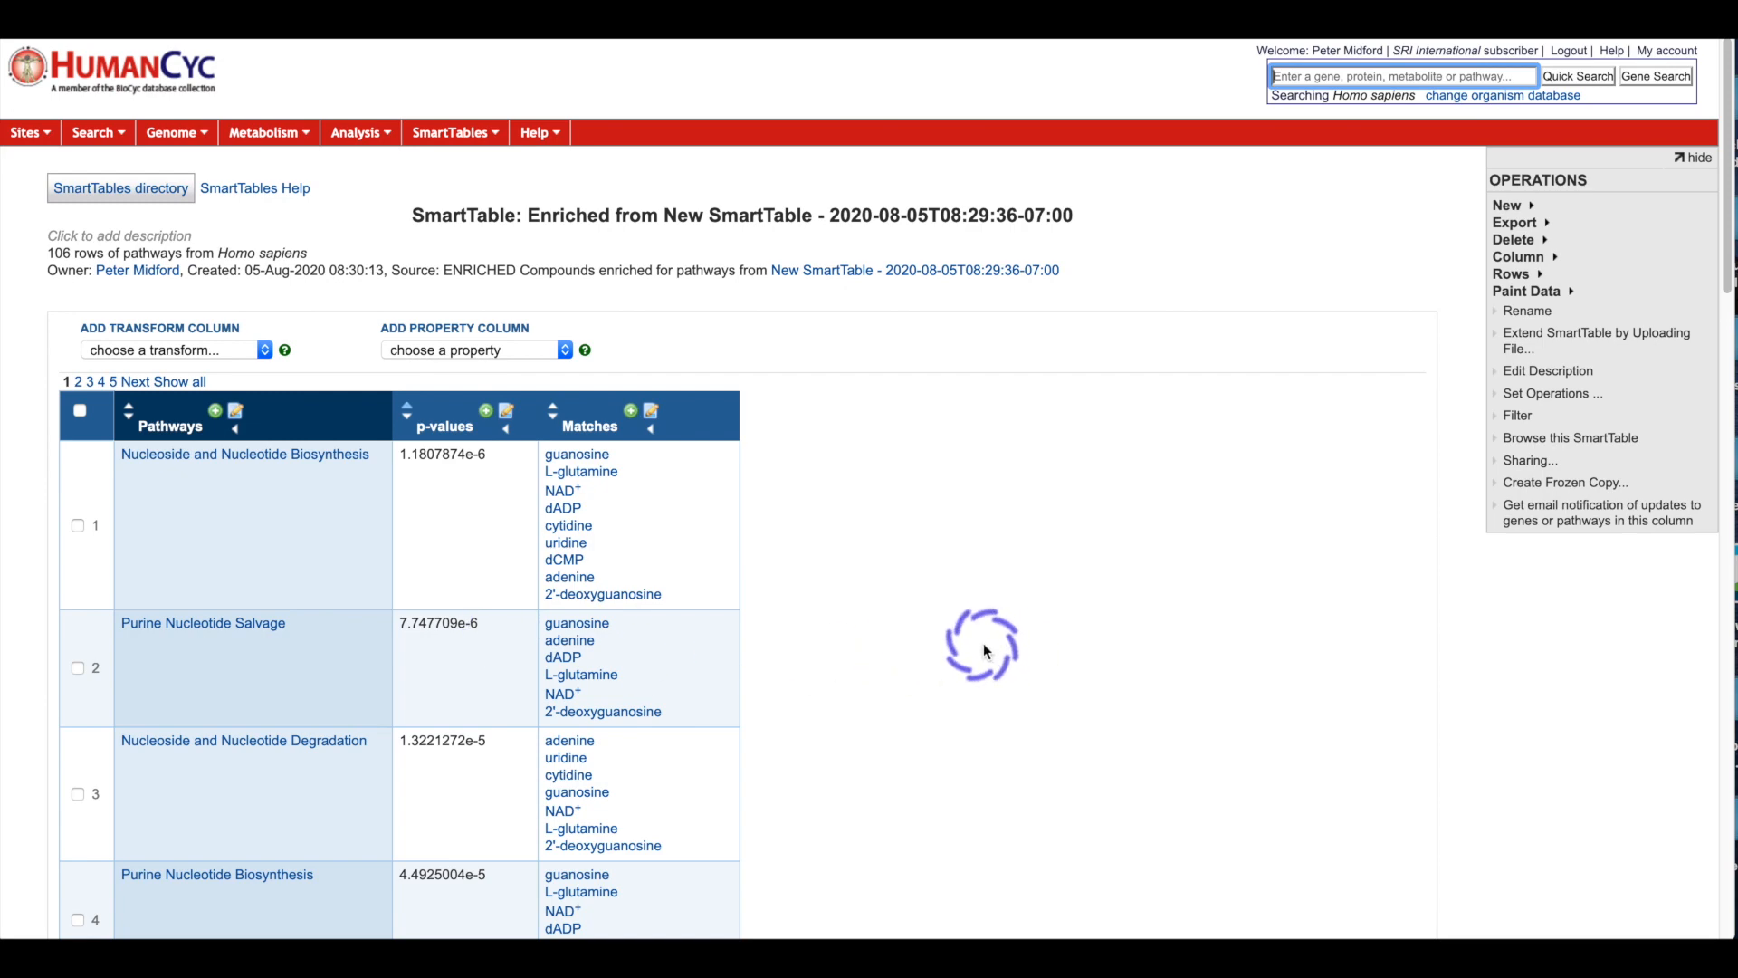
pyautogui.scroll(-15, 985, 650)
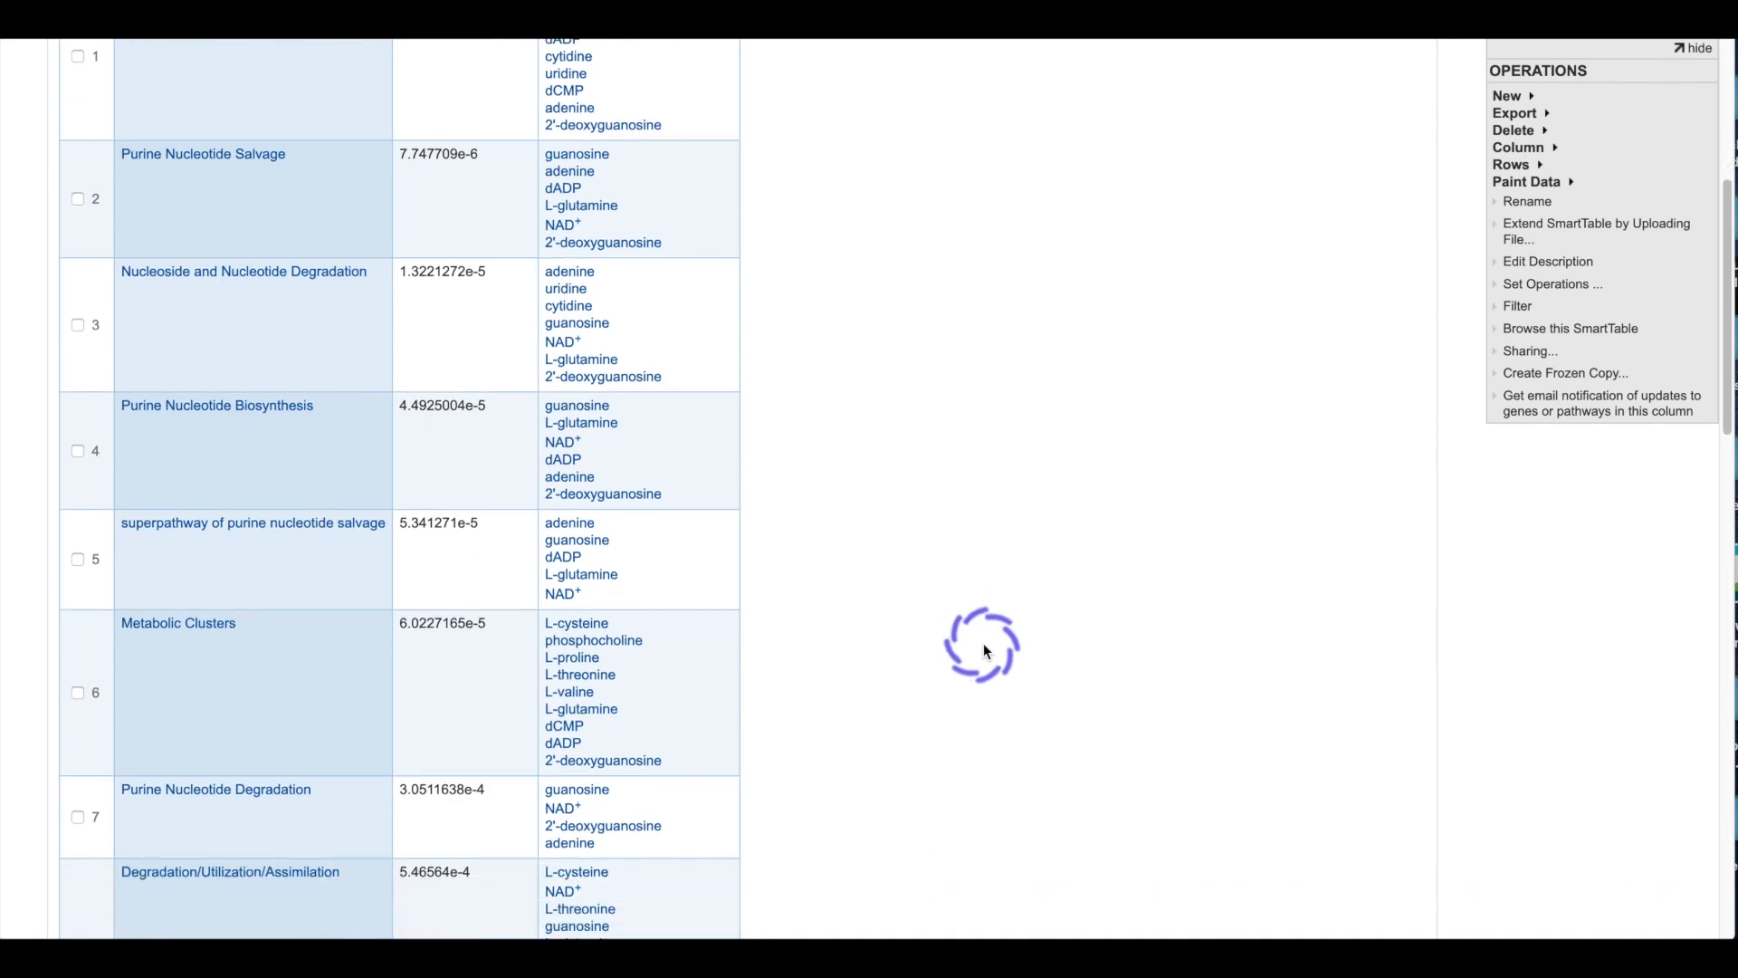
pyautogui.scroll(-3, 983, 648)
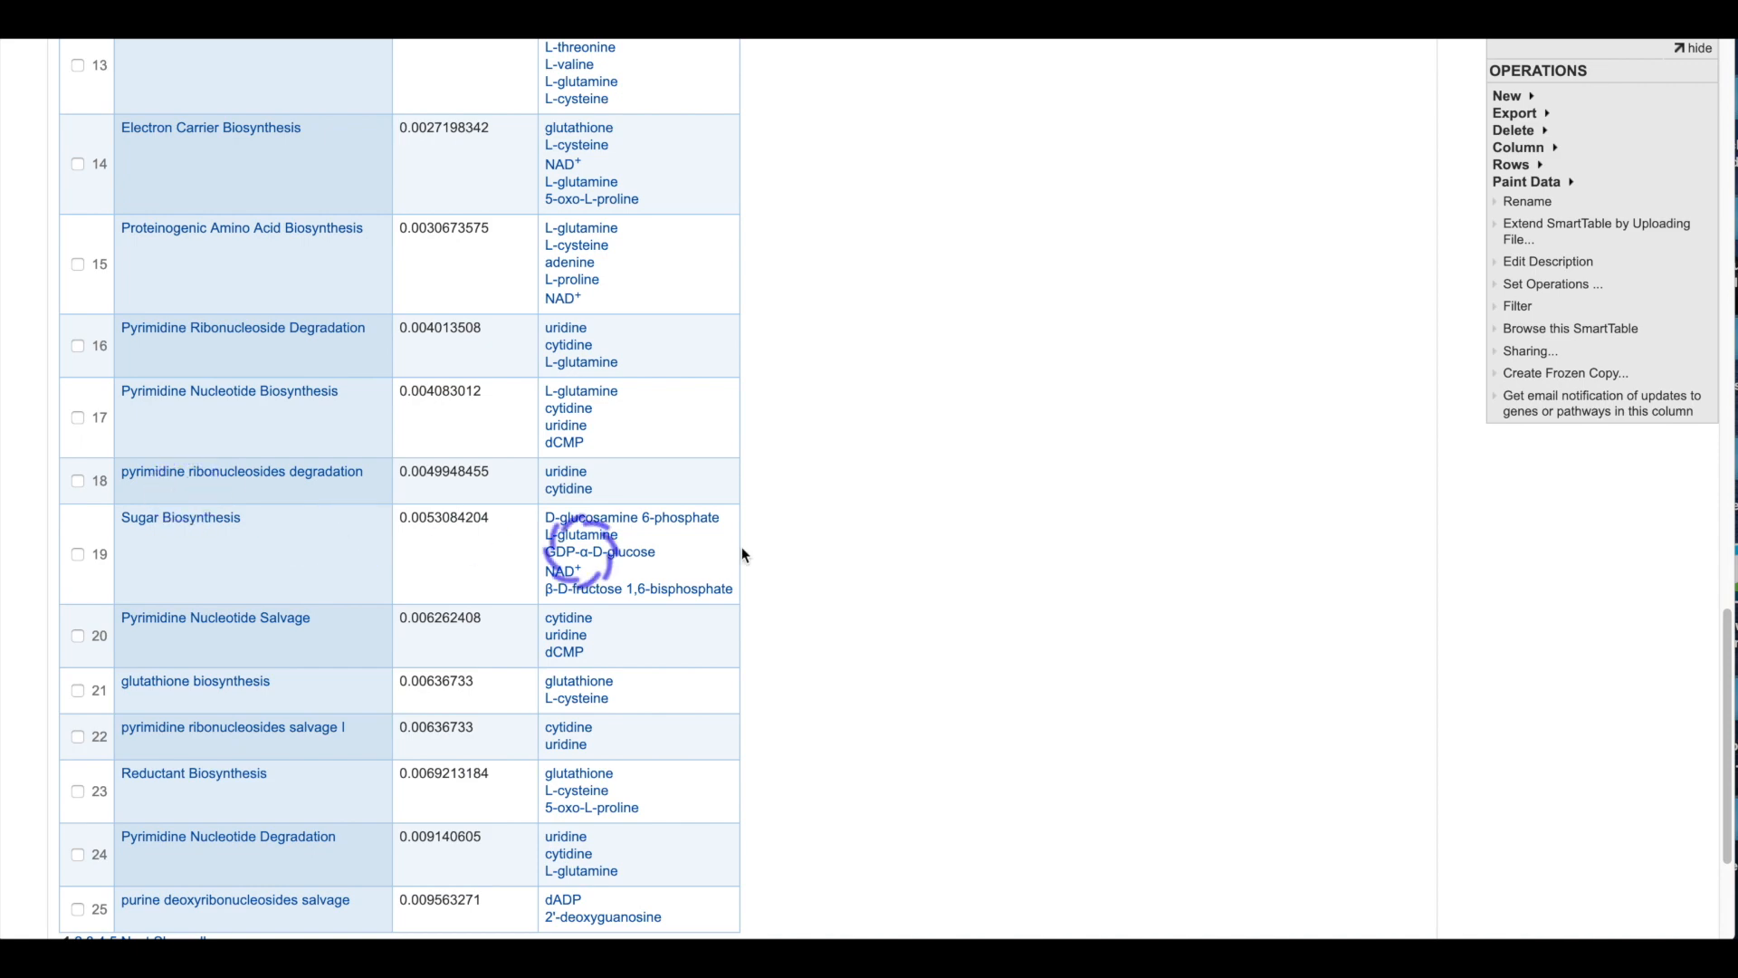
pyautogui.scroll(-3, 996, 530)
pyautogui.scroll(20, 992, 534)
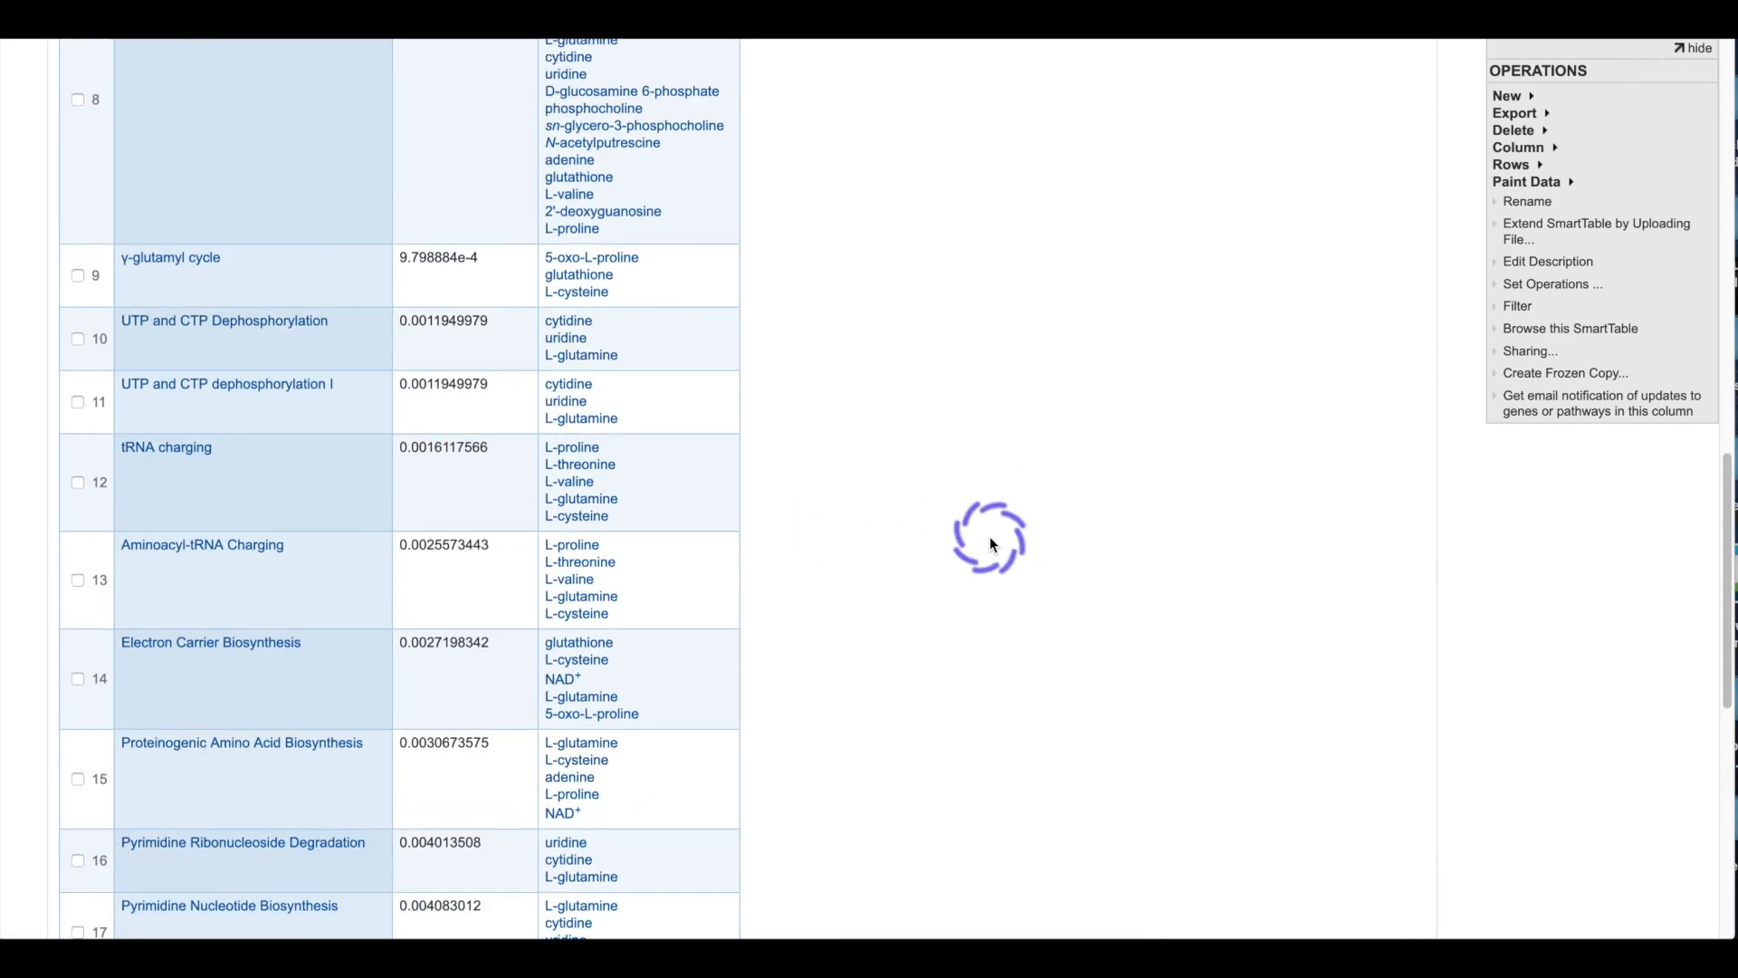
pyautogui.scroll(4, 991, 542)
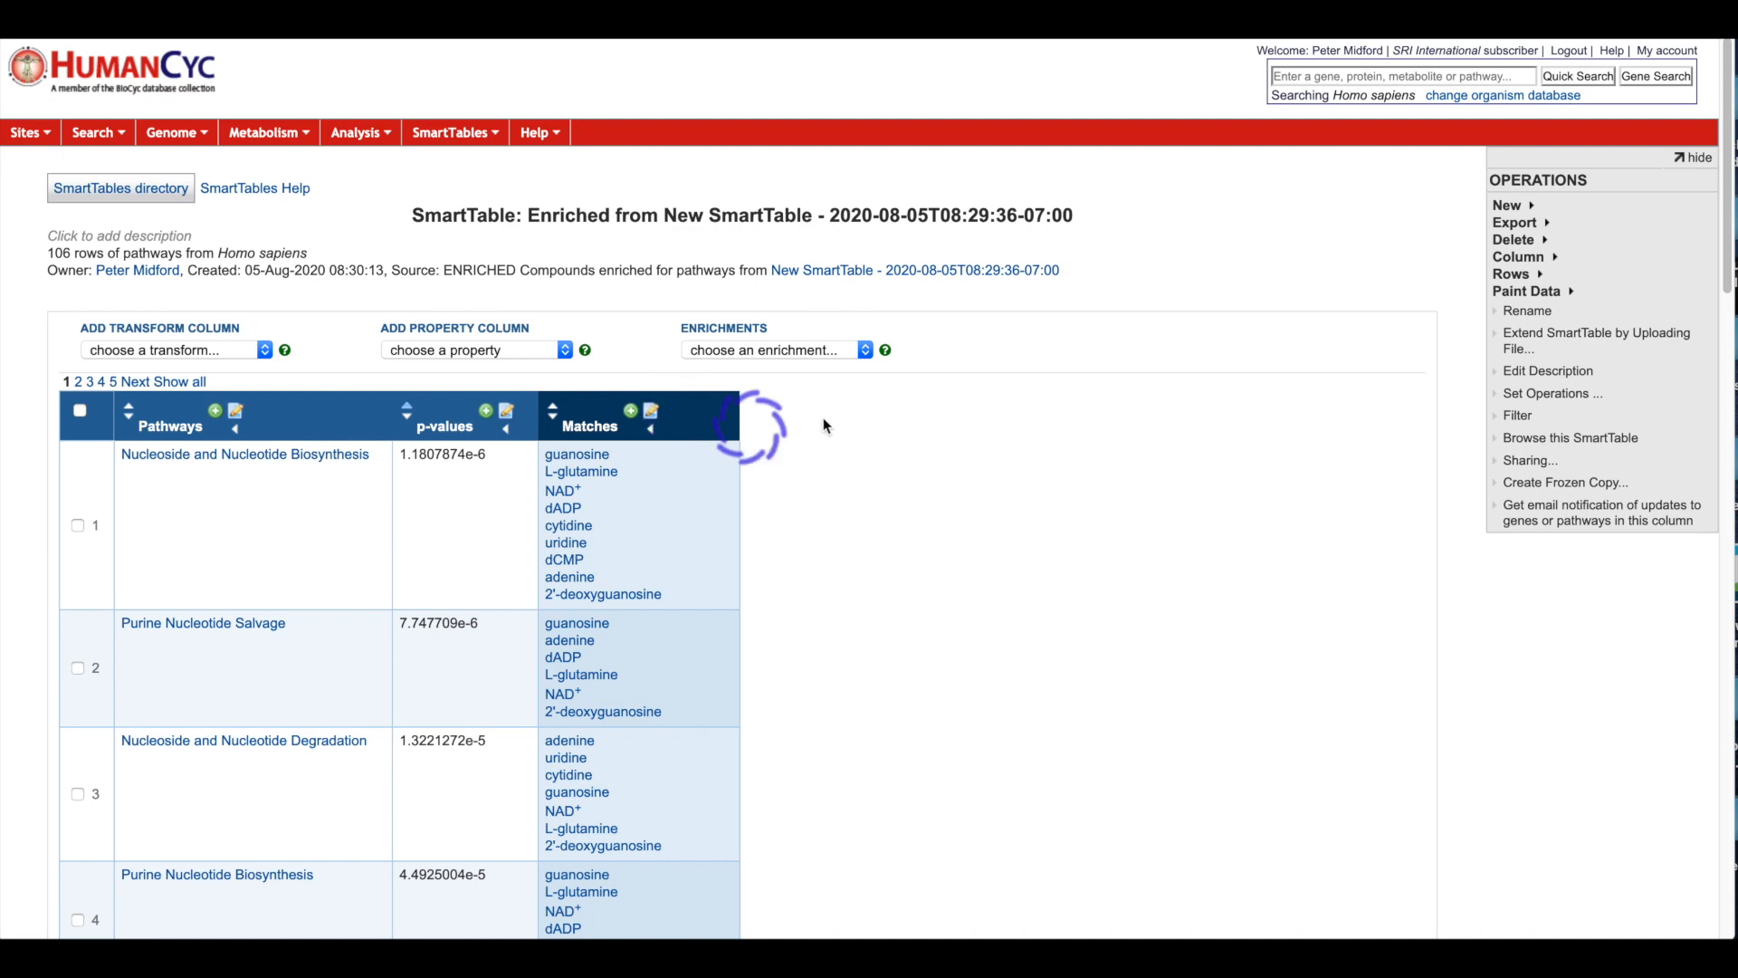
# - Delete the Matches column from the enriched SmartTable and look through the list of pathways and p-values
pyautogui.moveTo(1503, 237)
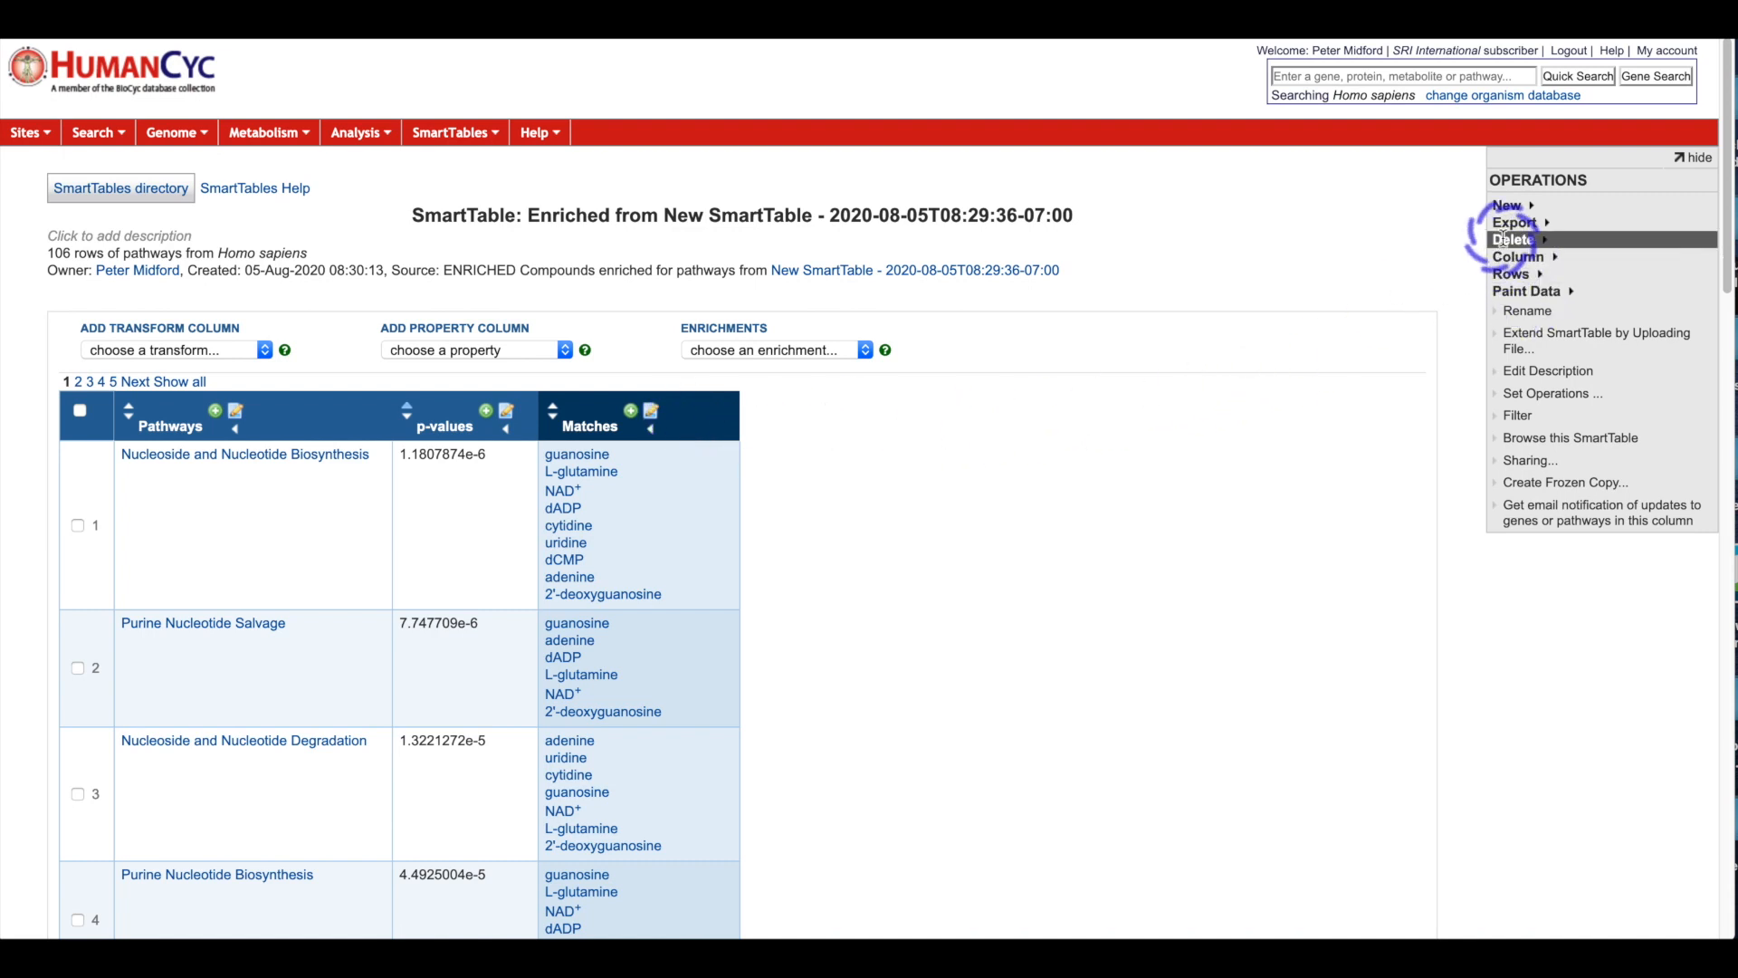
pyautogui.click(1504, 239)
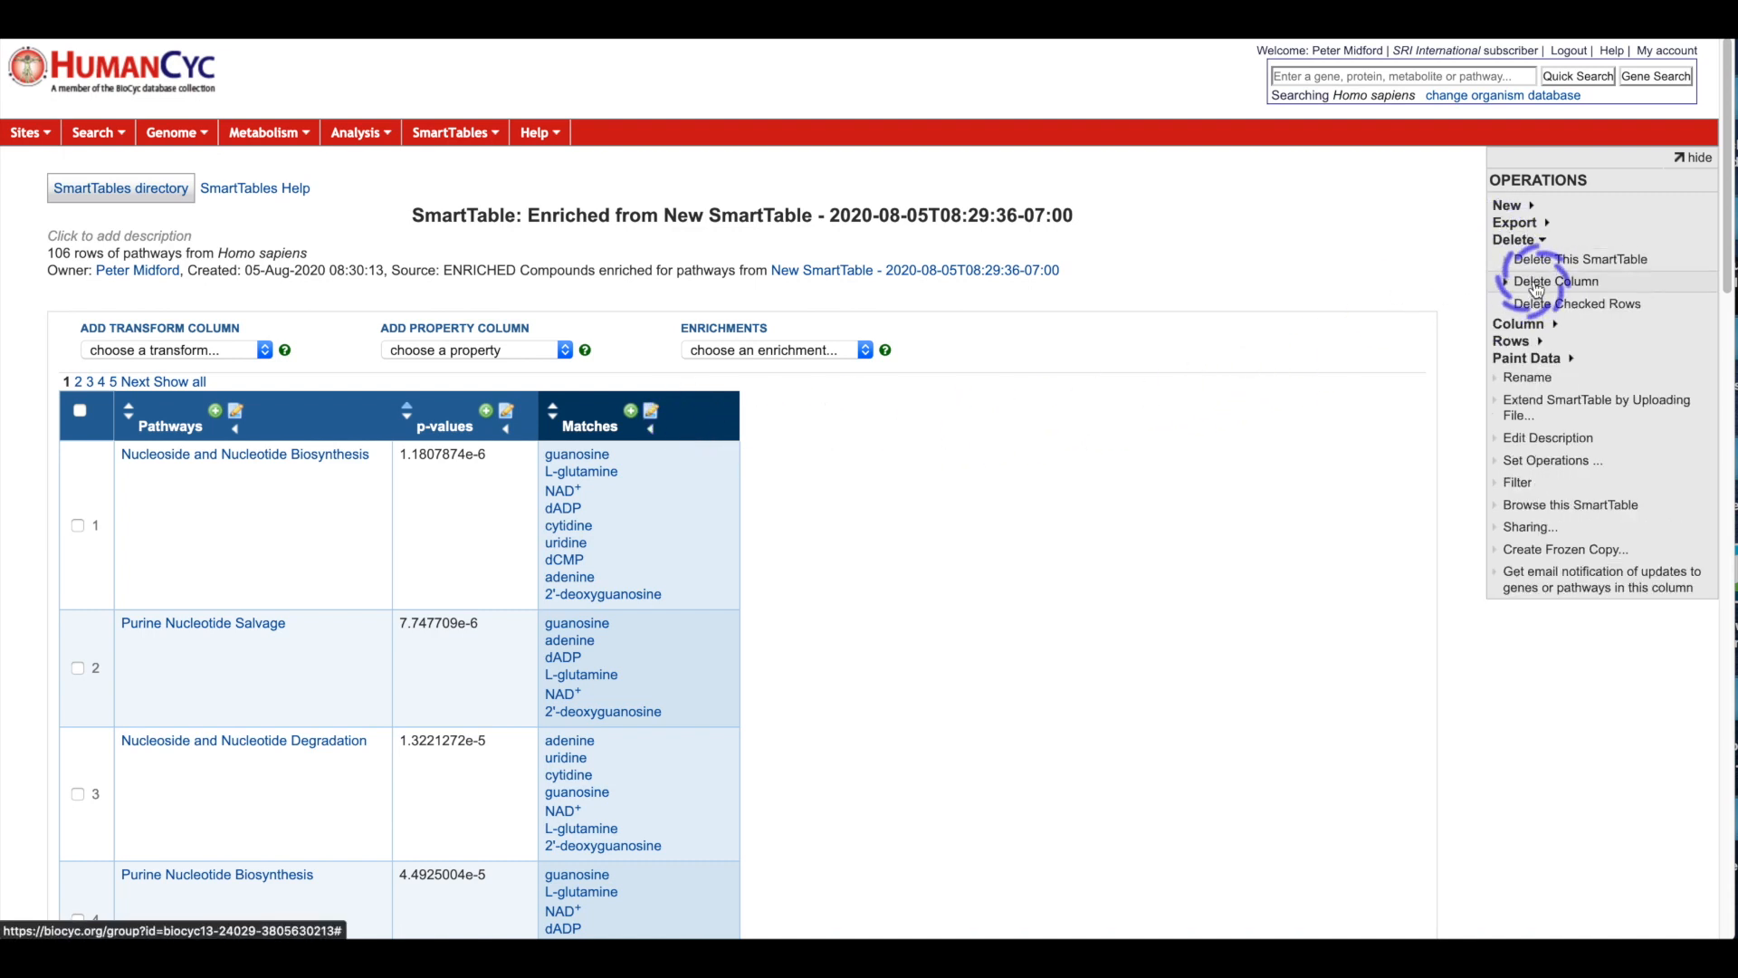
pyautogui.click(1536, 287)
pyautogui.click(952, 405)
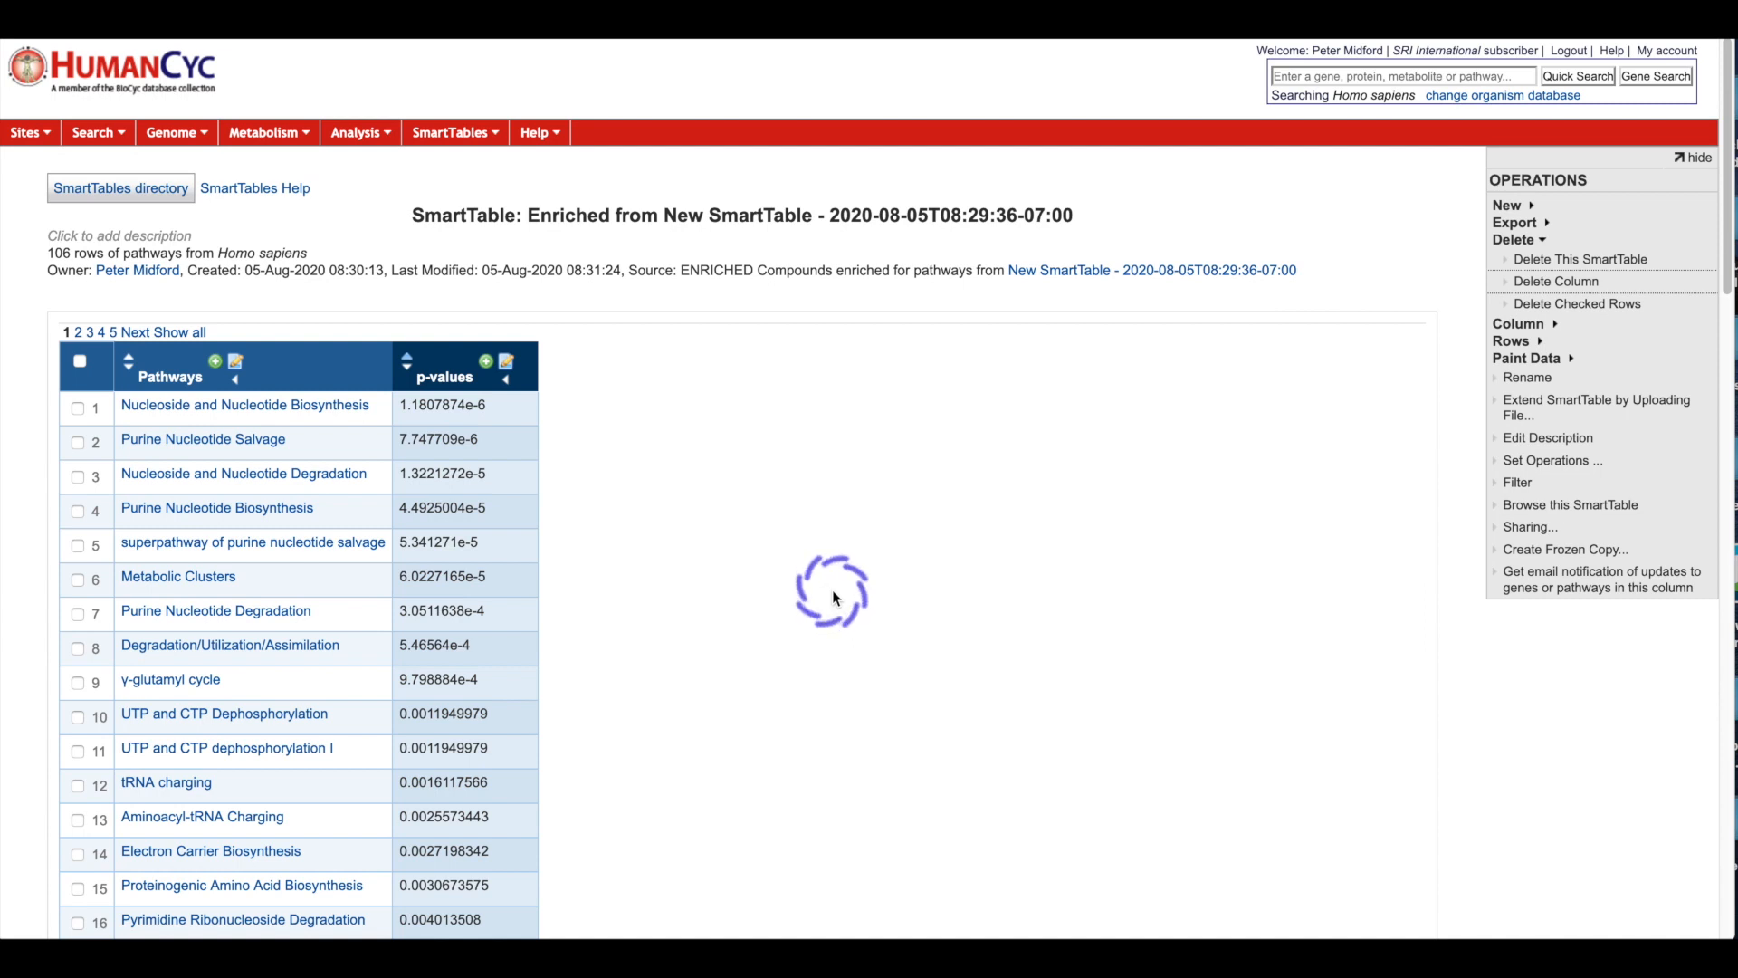
pyautogui.scroll(-4, 833, 590)
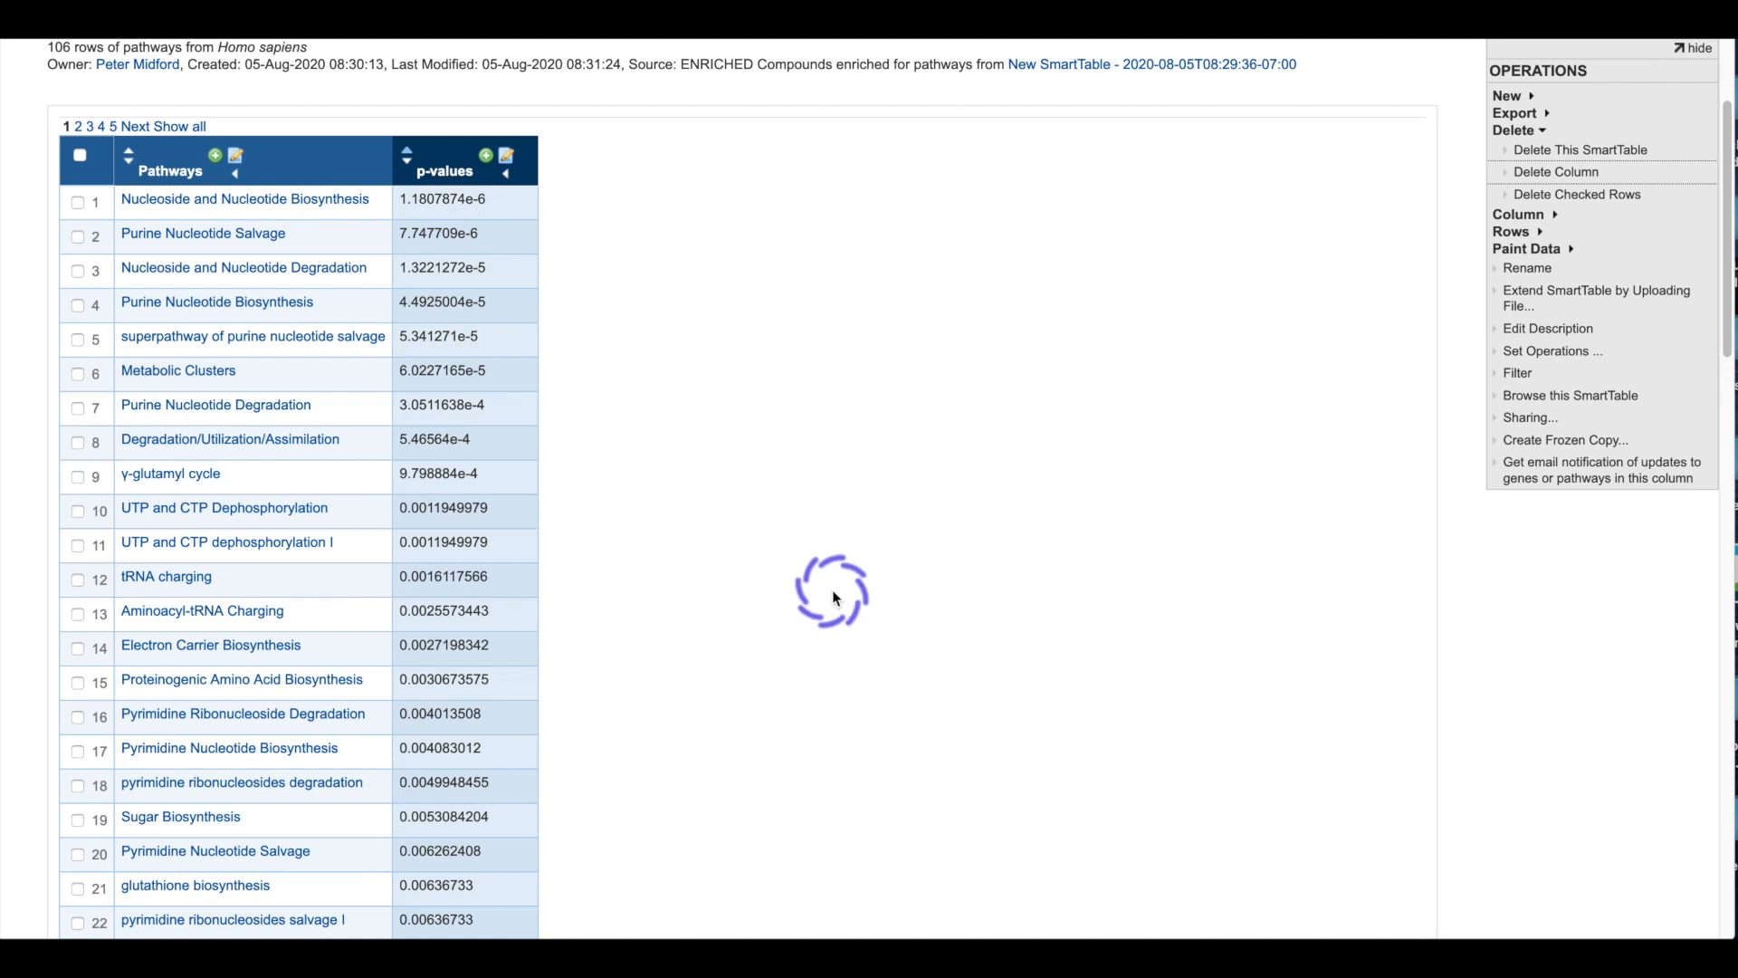
pyautogui.scroll(-2, 832, 589)
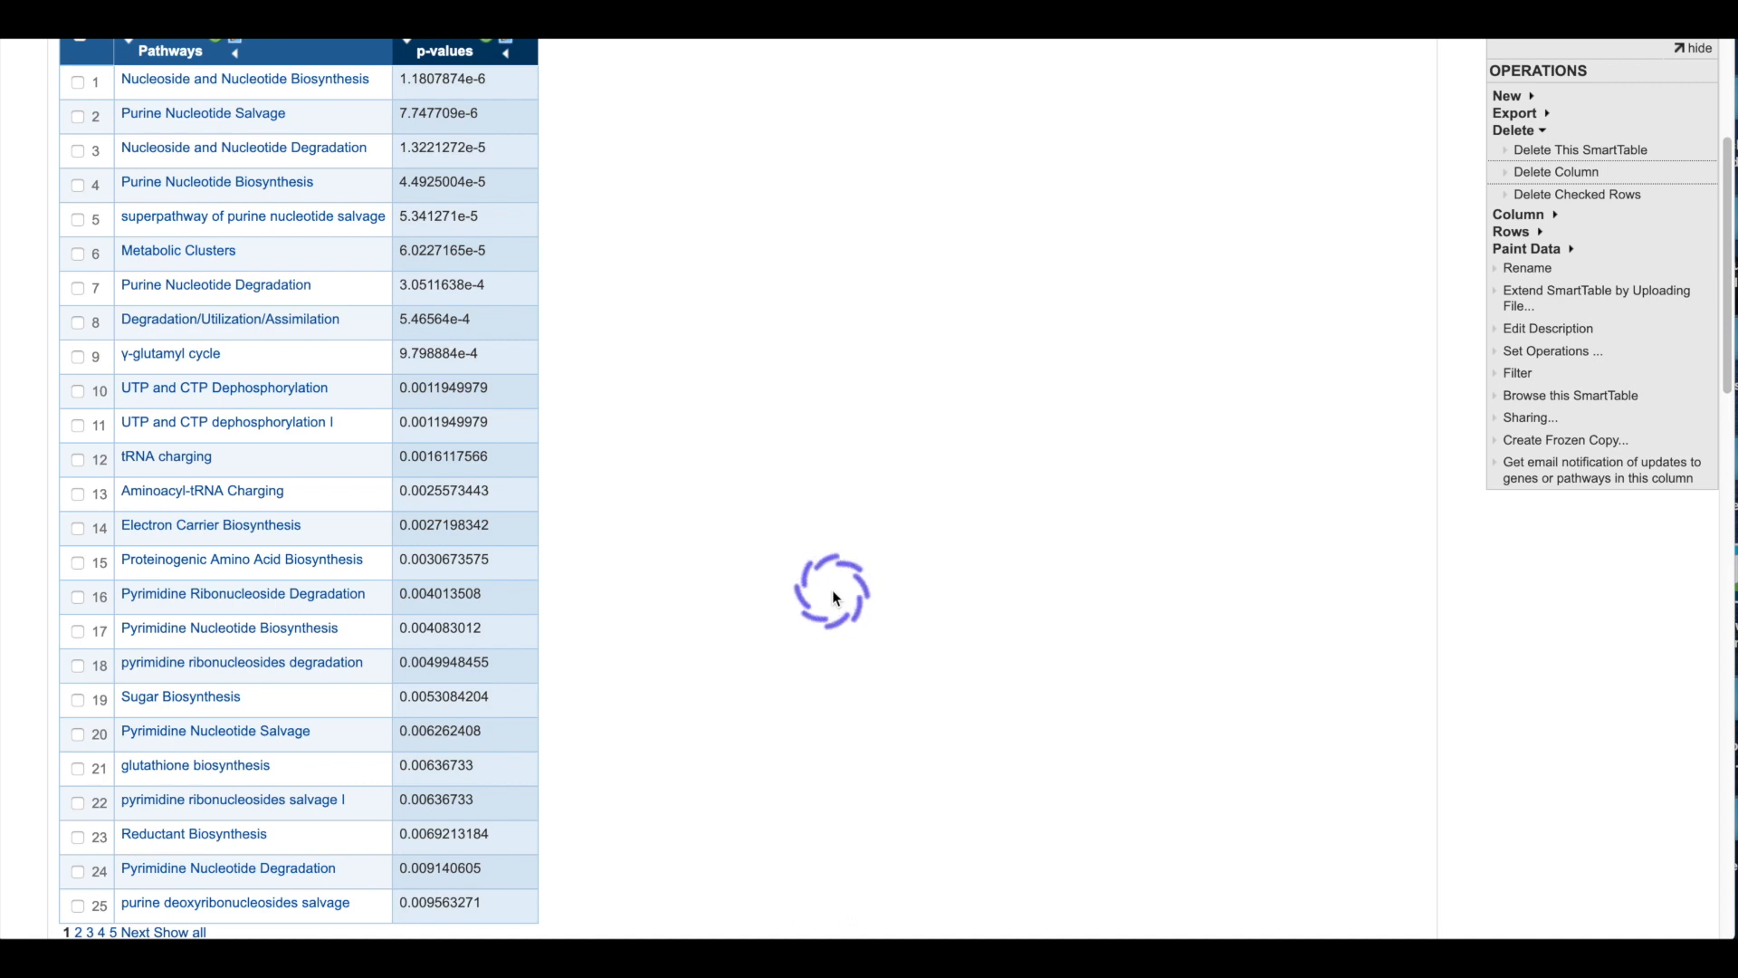
pyautogui.scroll(1, 833, 589)
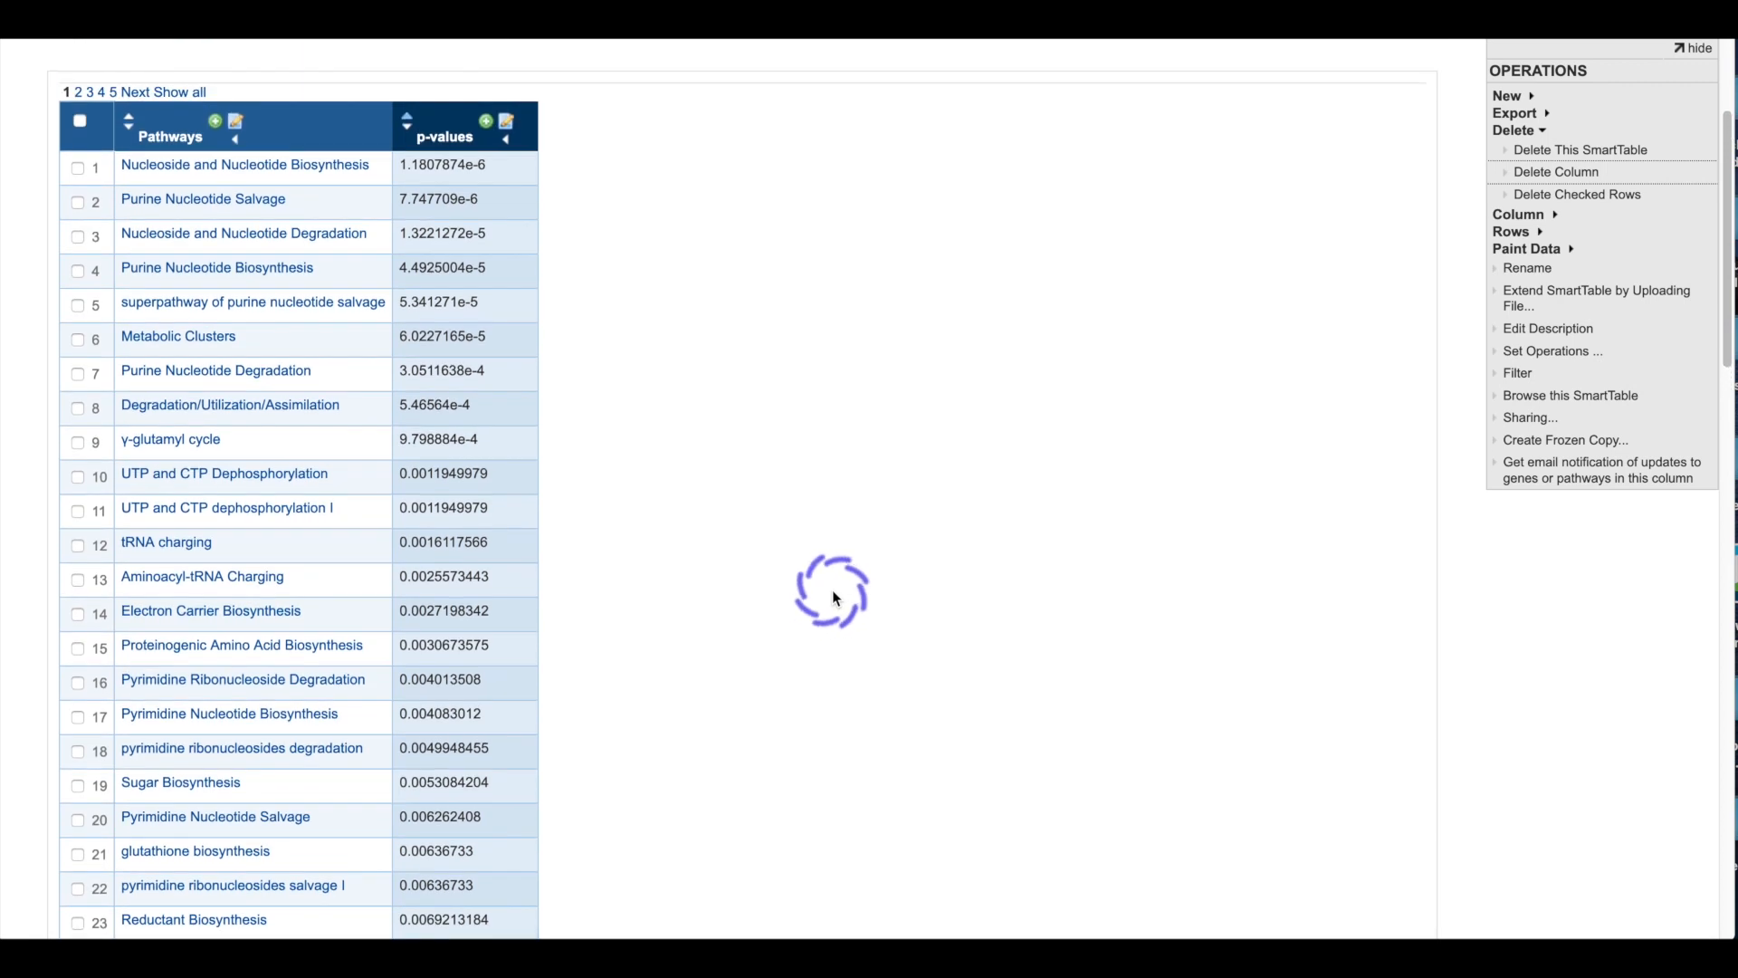
pyautogui.scroll(1, 833, 589)
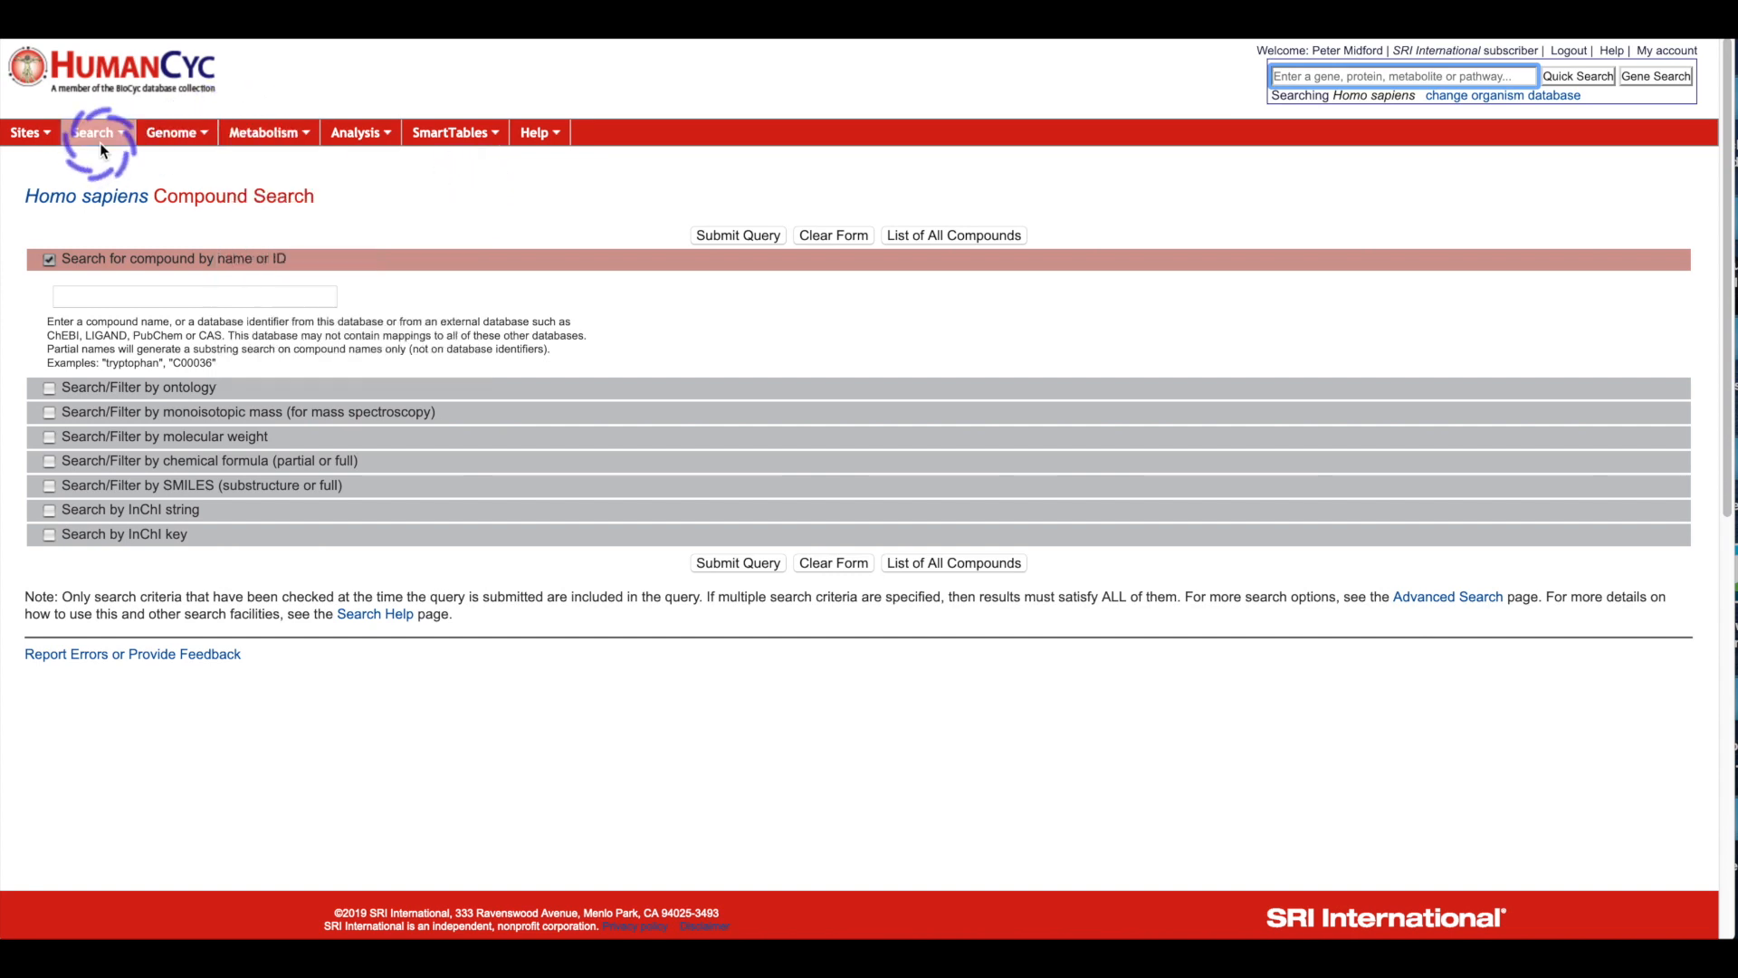
# - Search the Homo sapiens compounds by name for L-tryptophan and open its compound page
pyautogui.moveTo(101, 137)
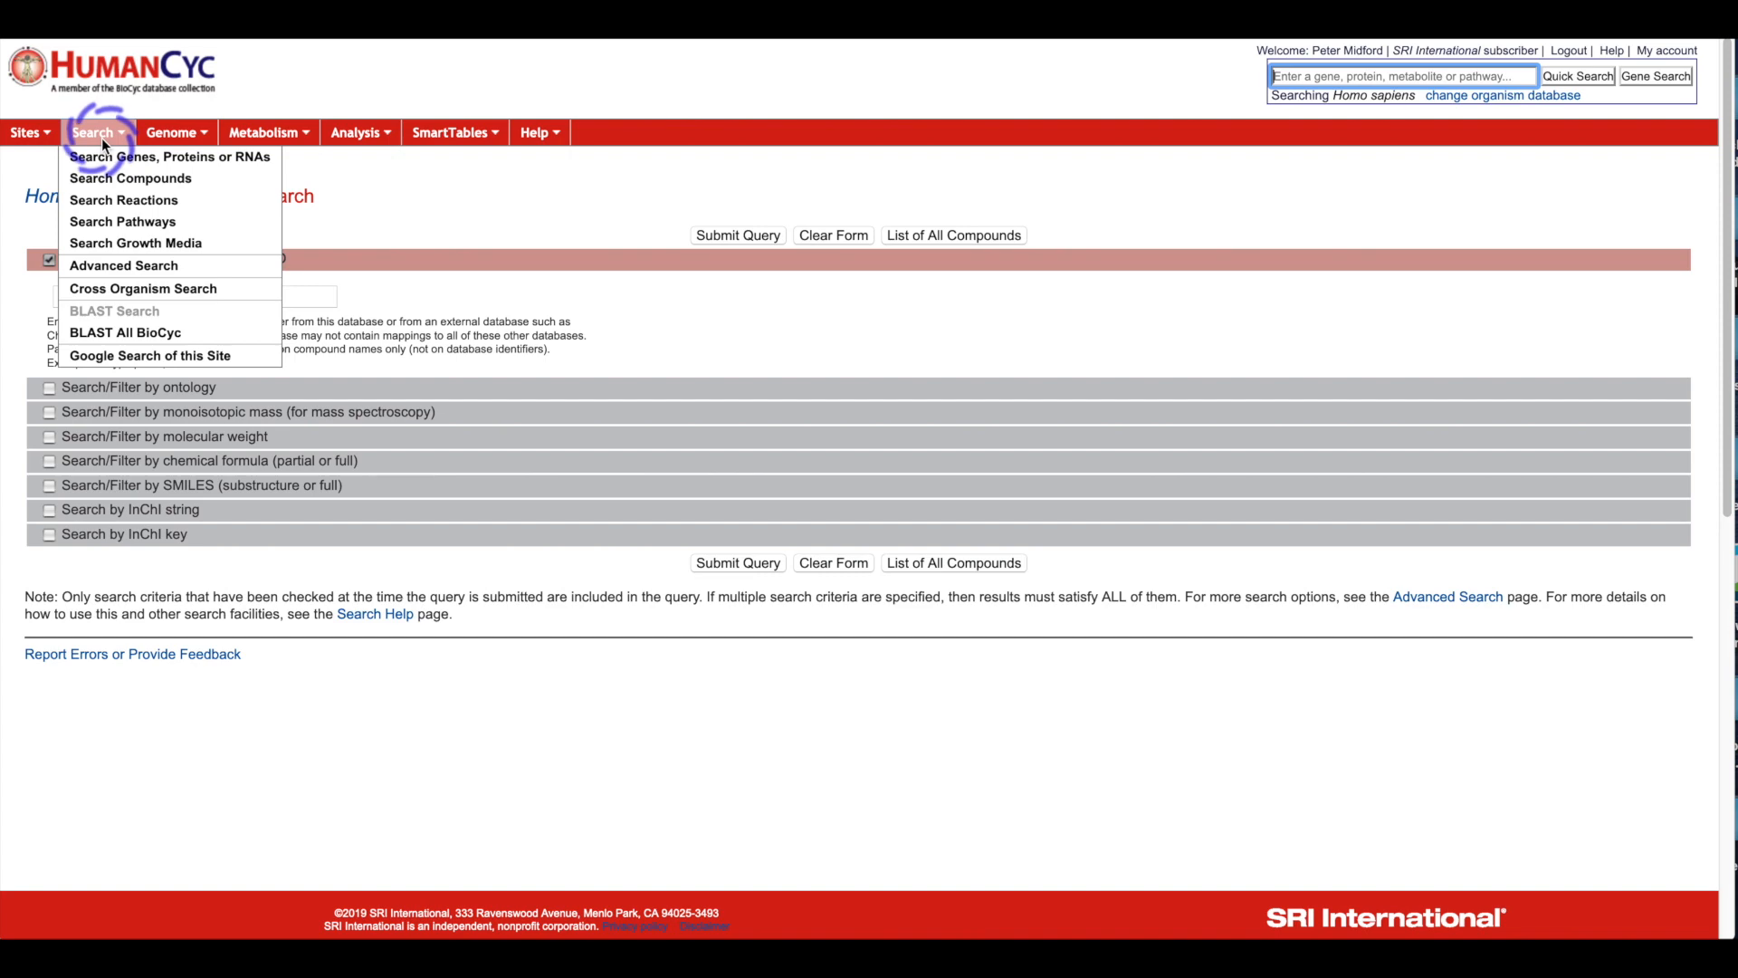
pyautogui.click(113, 185)
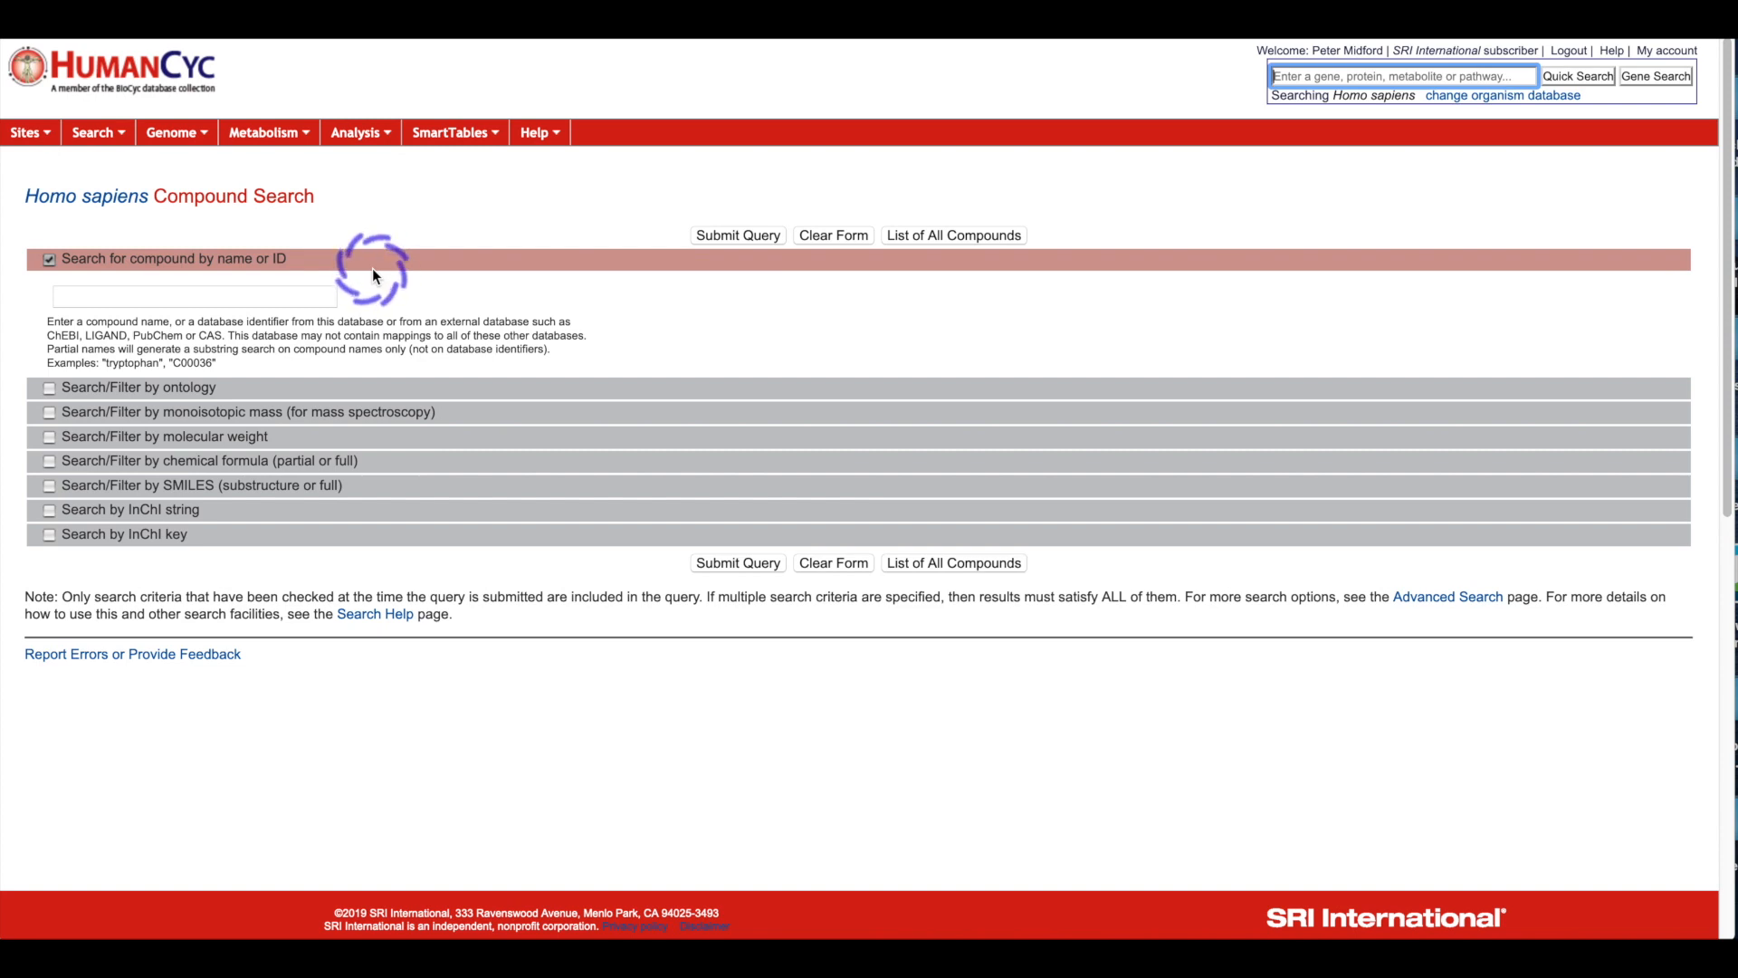
pyautogui.click(153, 292)
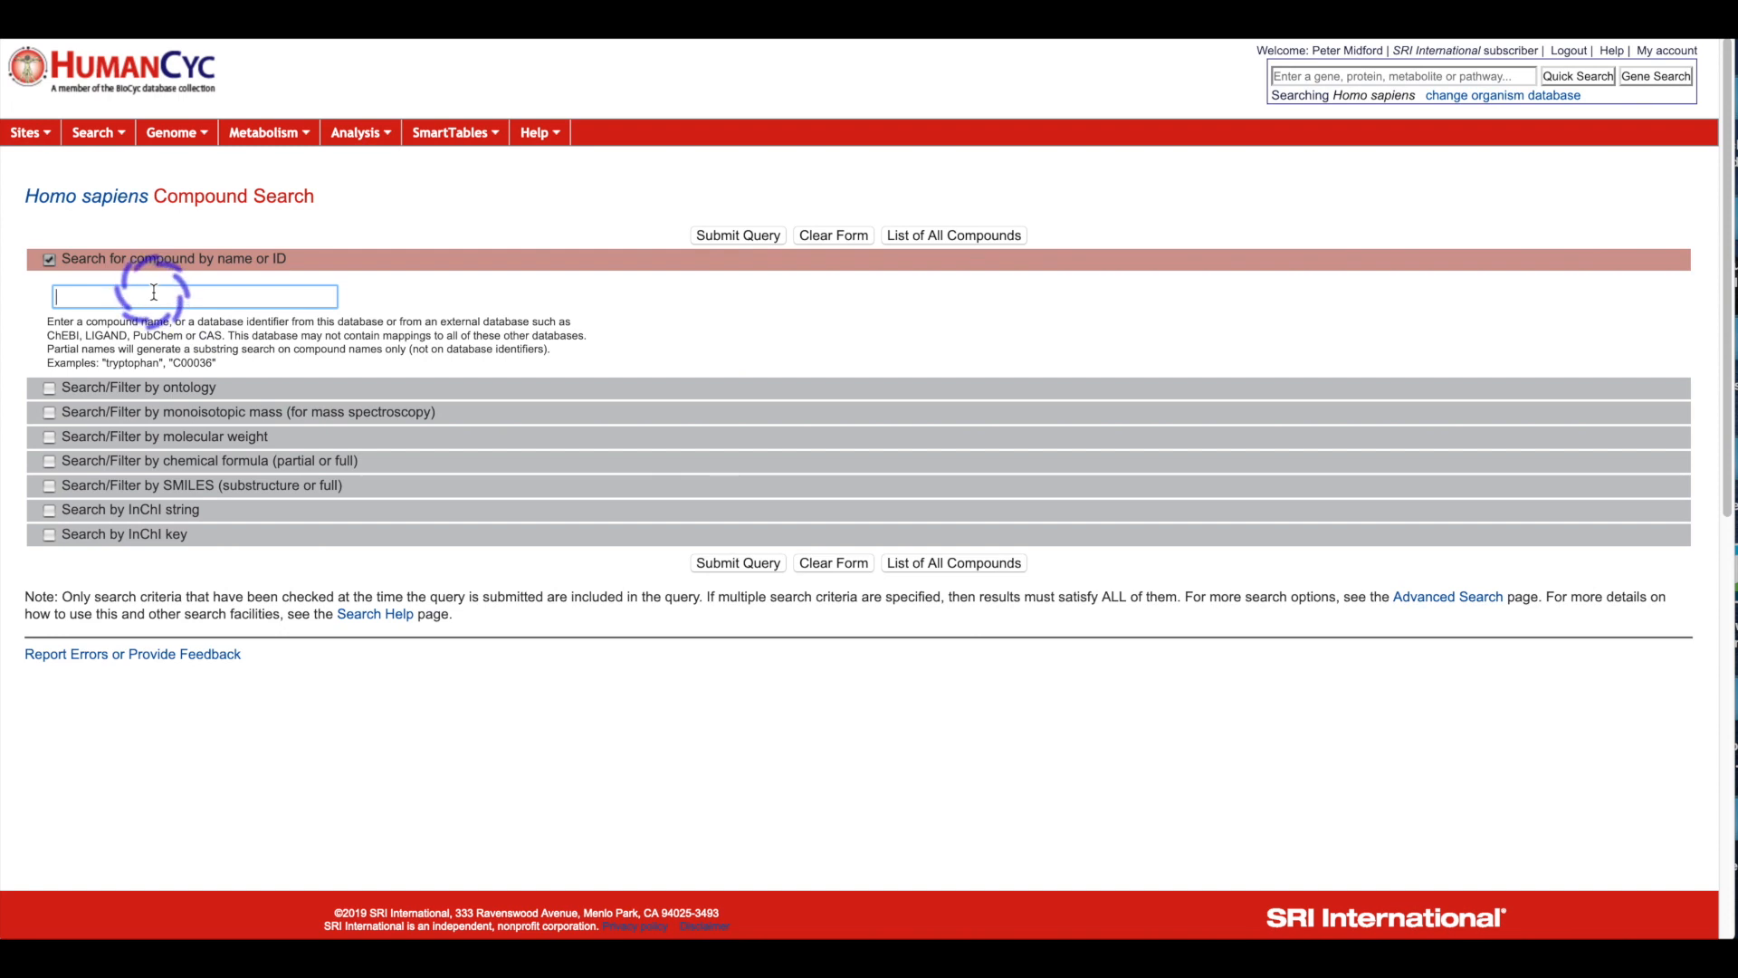
pyautogui.write('L-try')
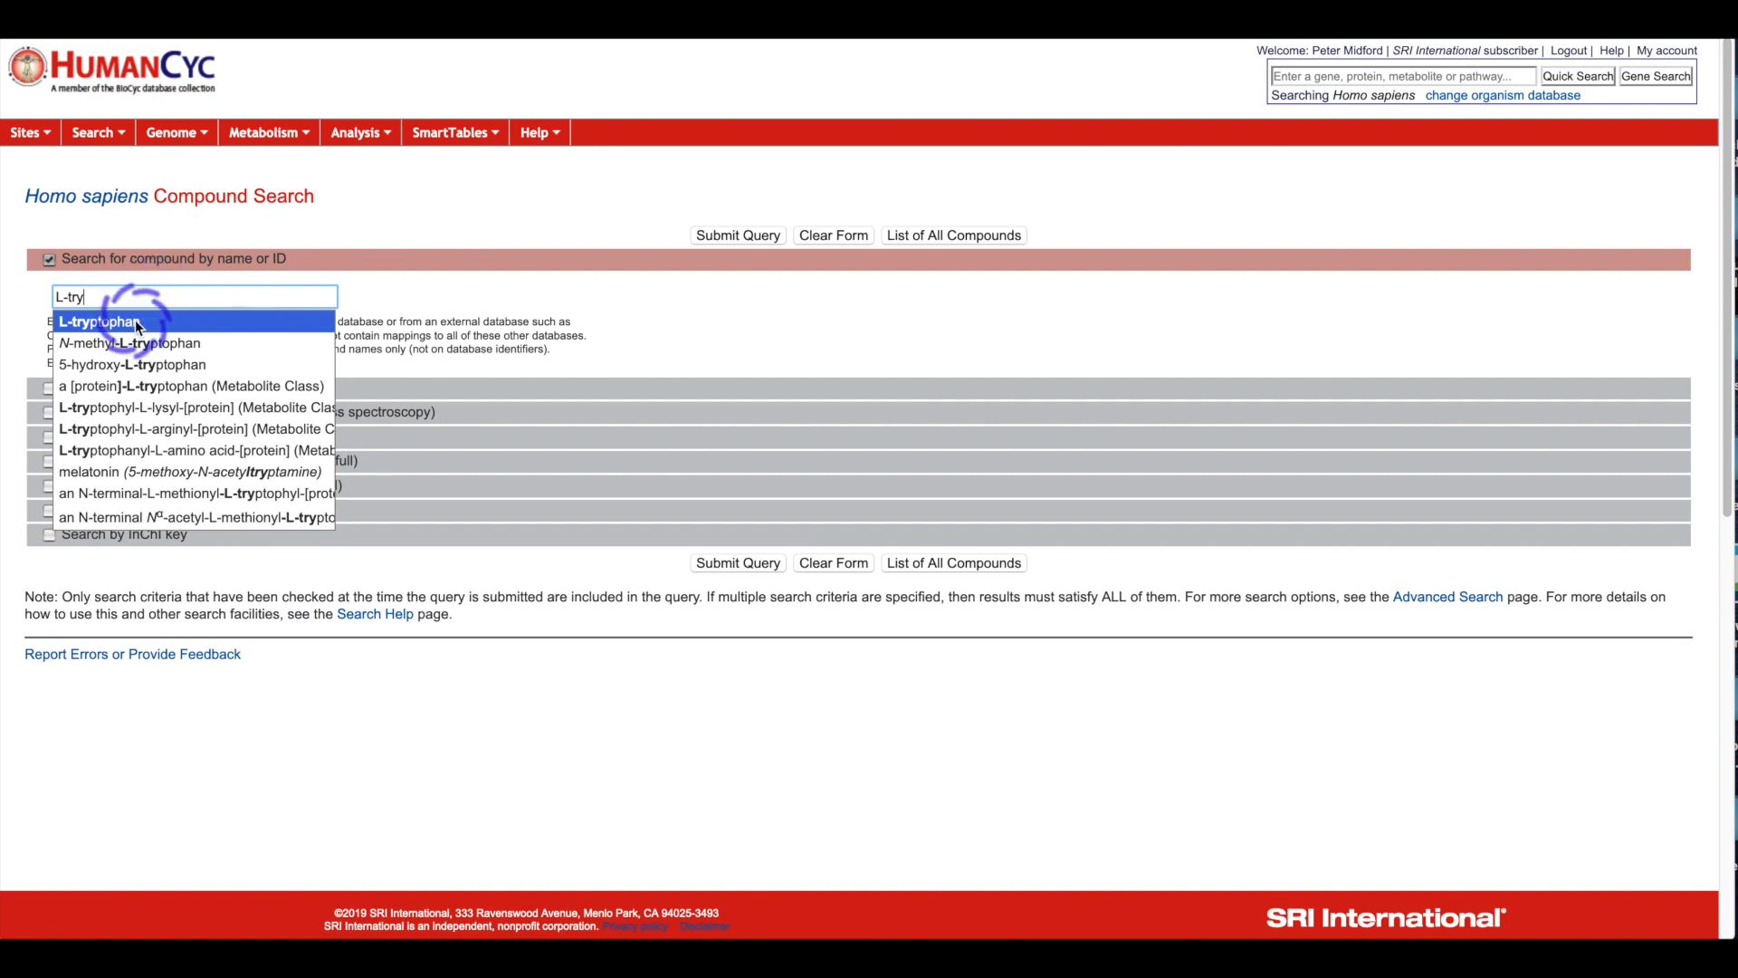
pyautogui.click(134, 321)
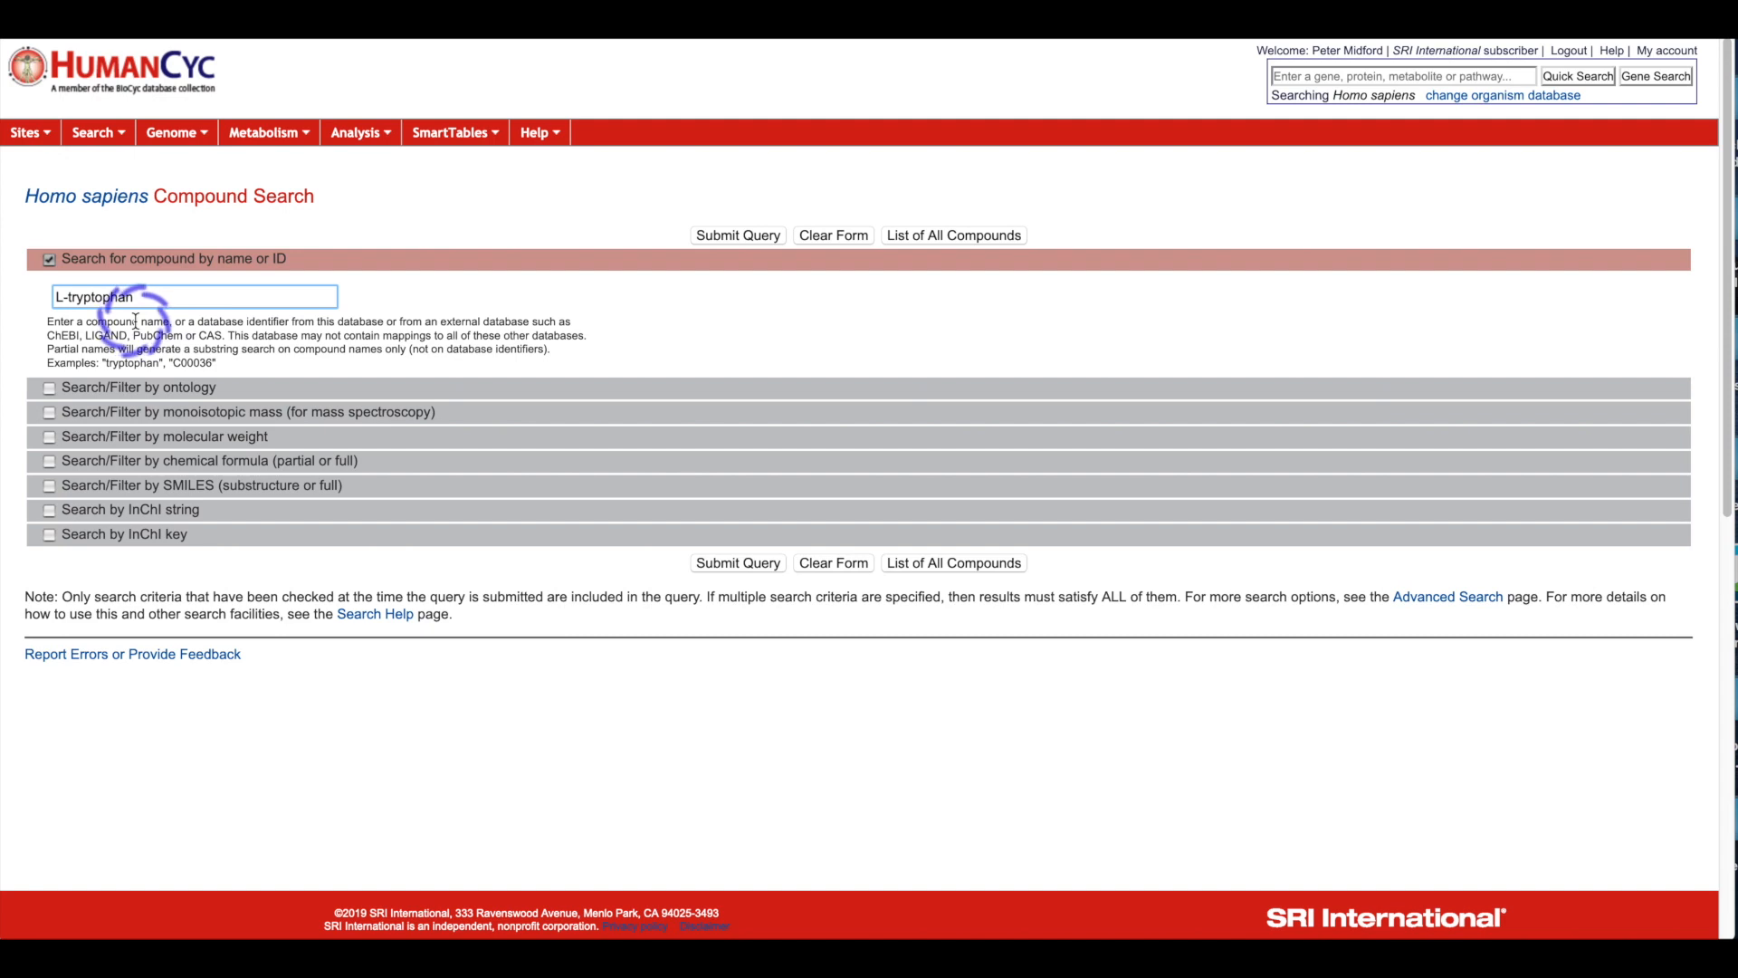
pyautogui.click(725, 233)
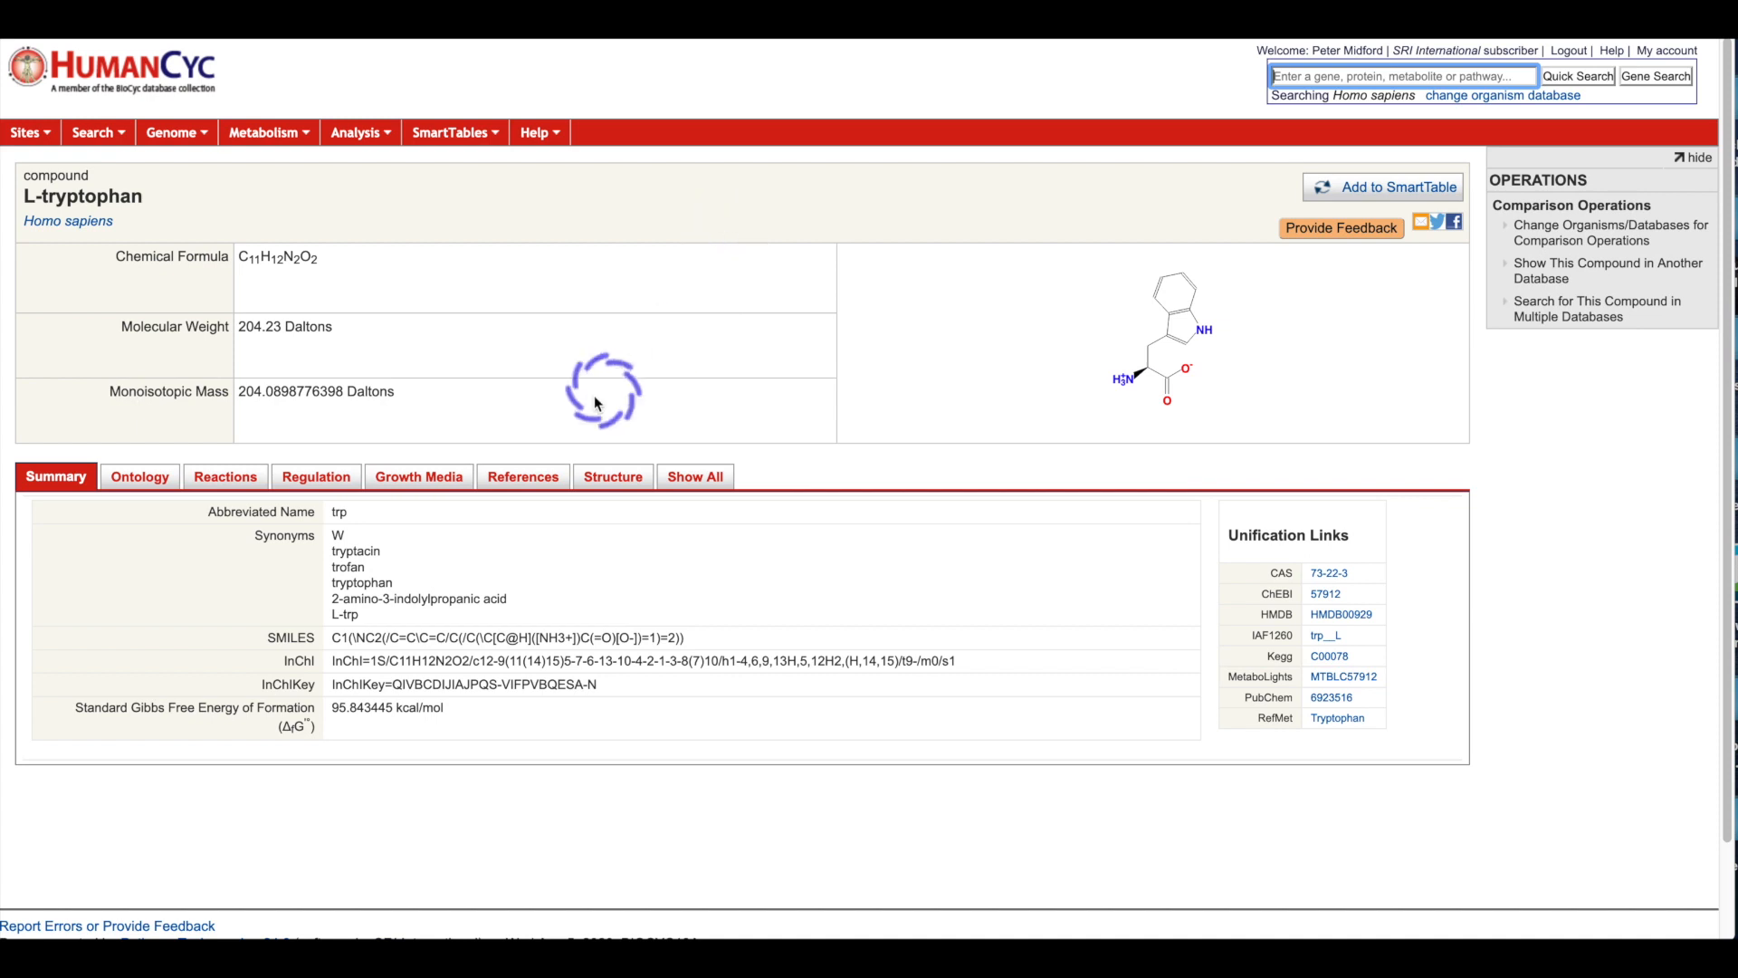
# - Review the regulation, growth media and reactions information for L-tryptophan
pyautogui.click(321, 477)
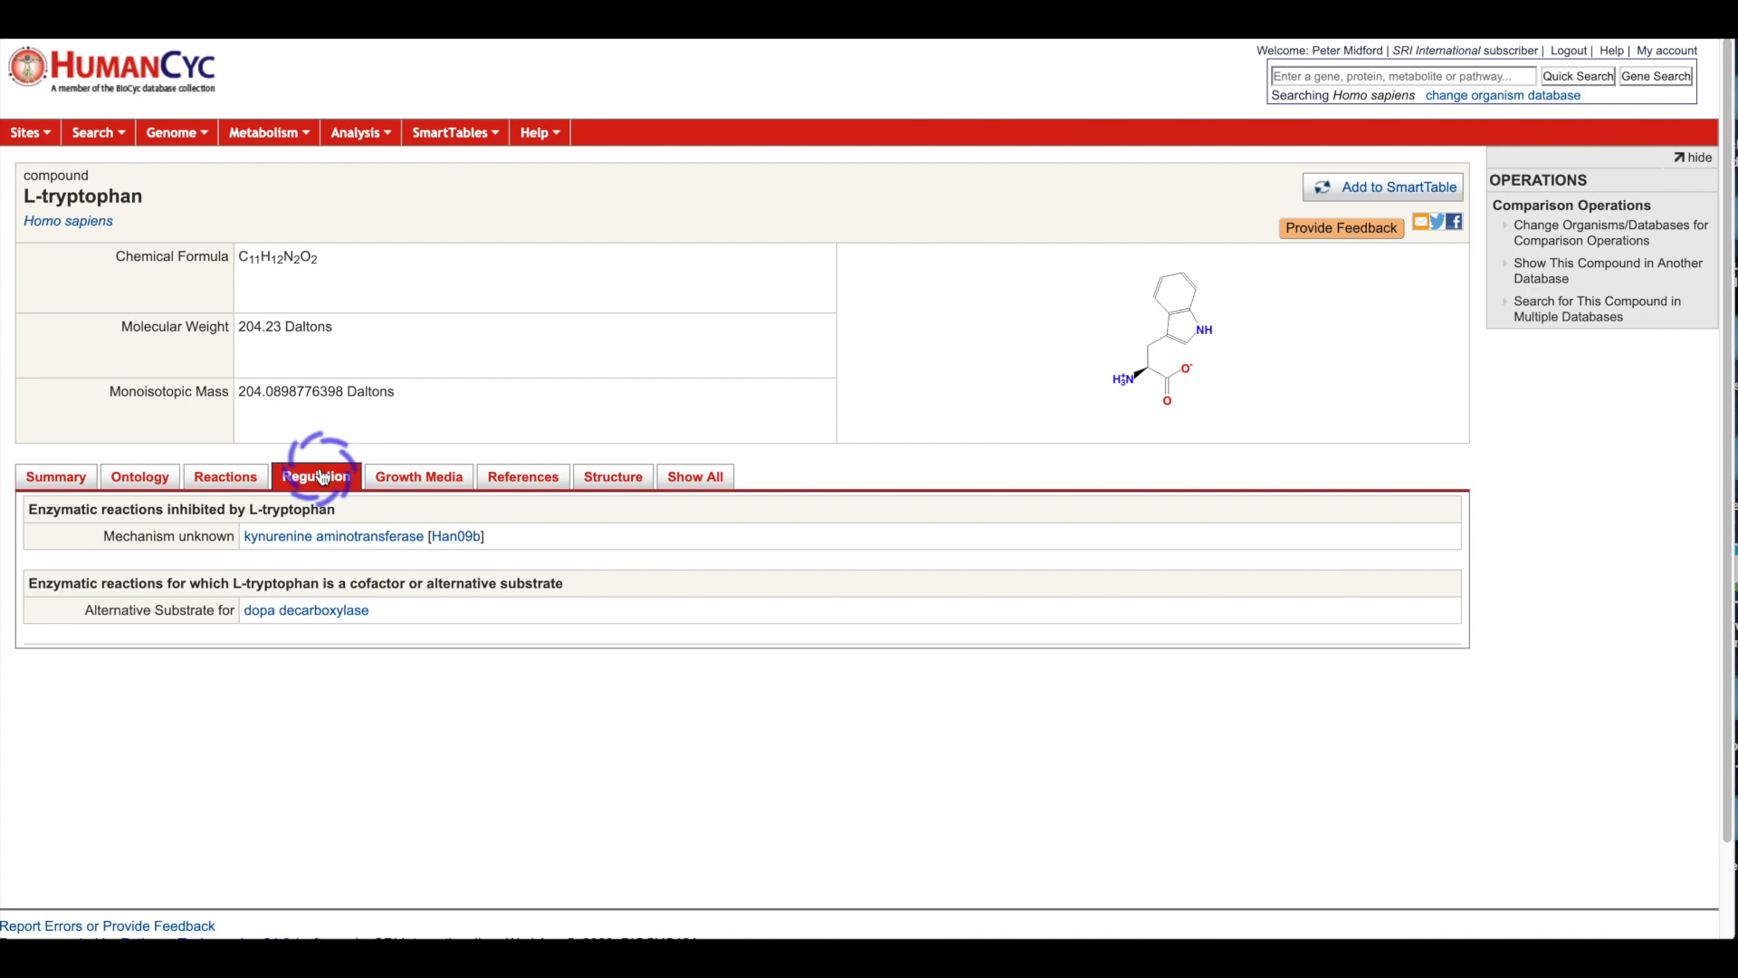
pyautogui.click(418, 480)
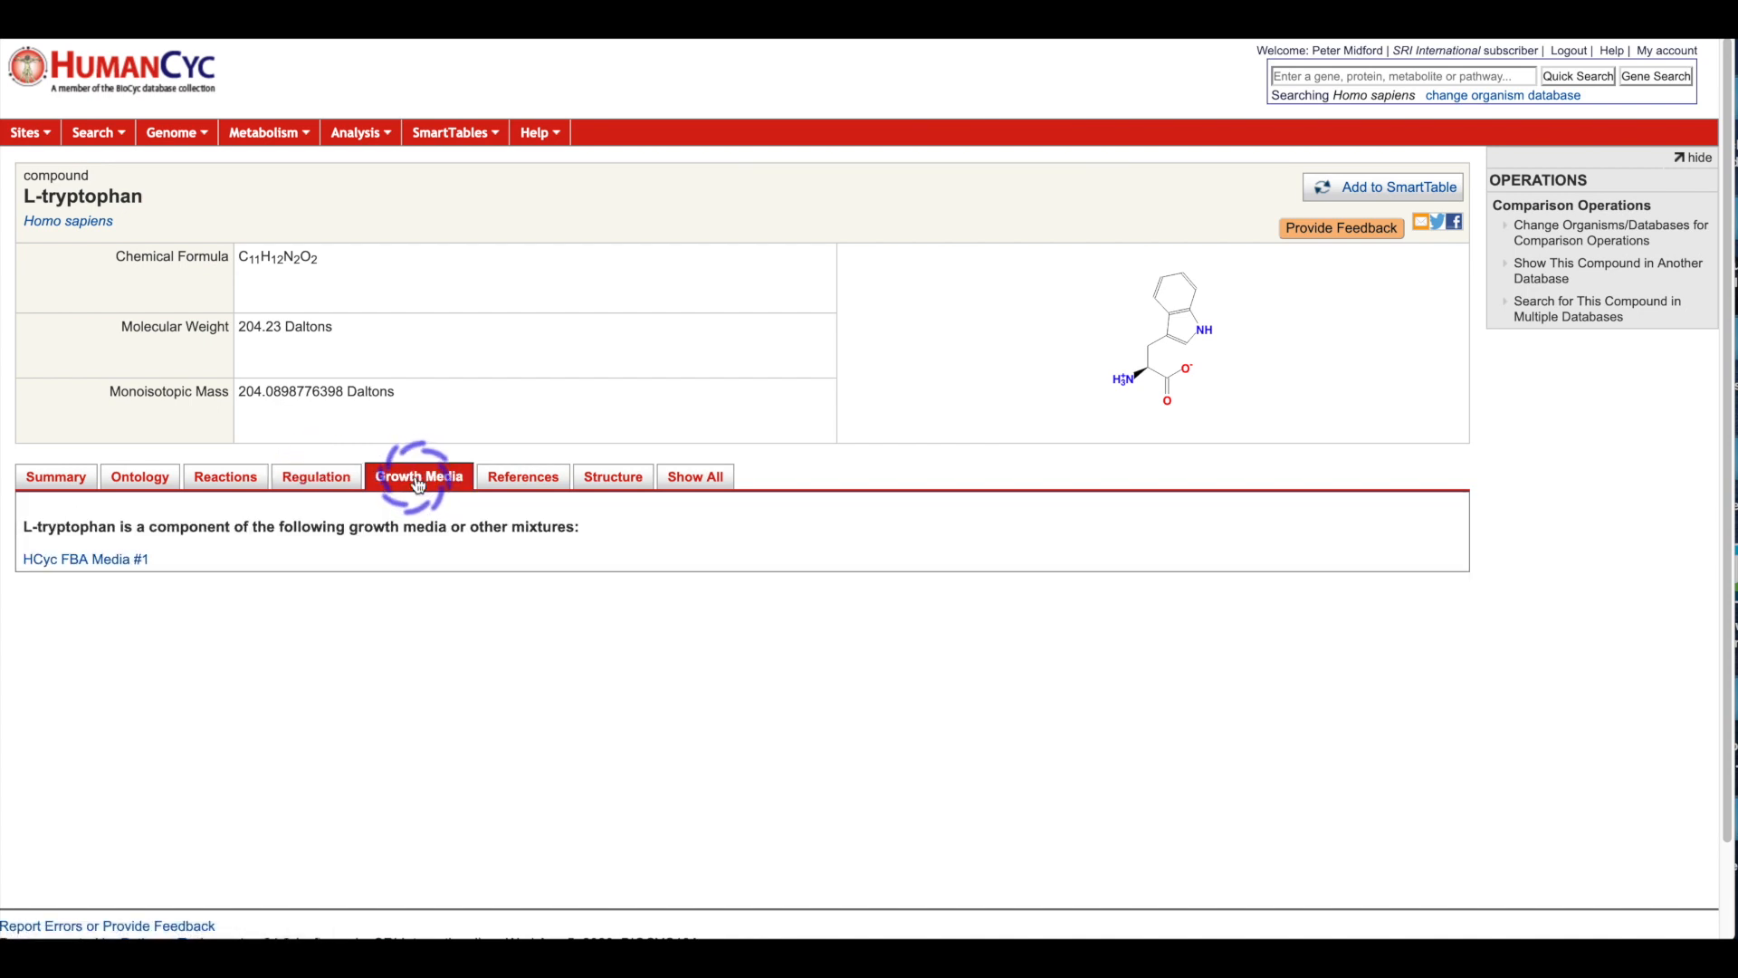
pyautogui.click(208, 480)
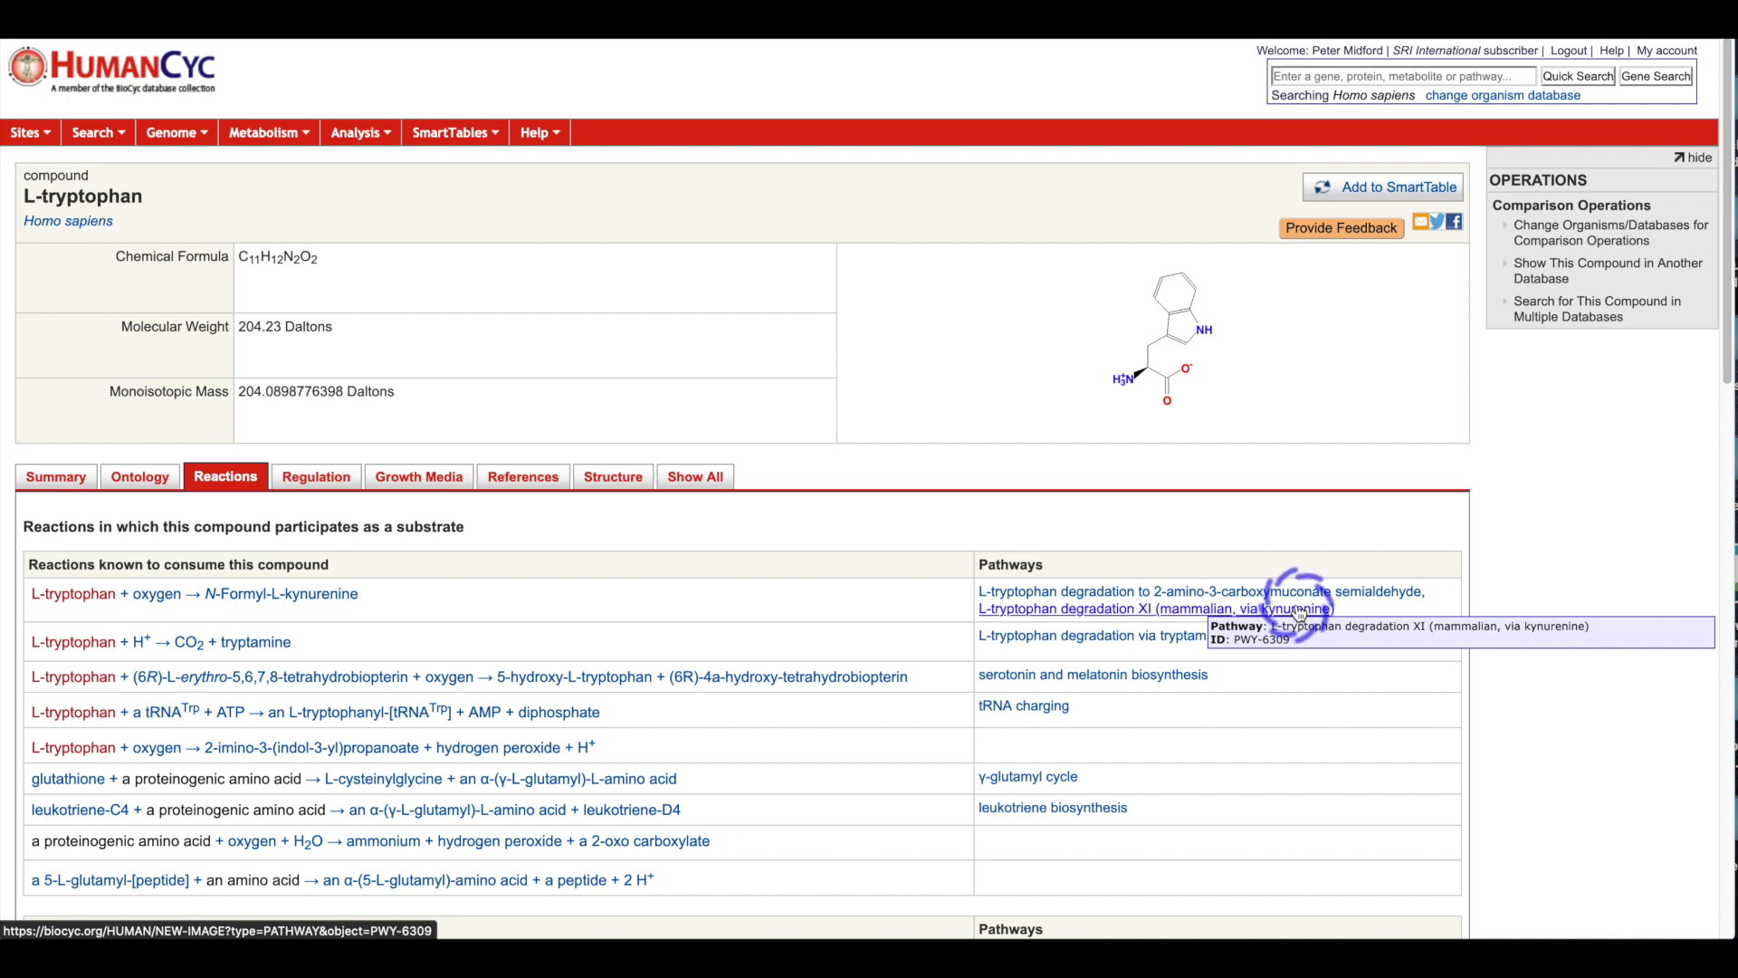
# - Open the pathway L-tryptophan degradation via tryptamine and go to its L-tryptophan decarboxylase enzyme (DDC)
pyautogui.click(1202, 637)
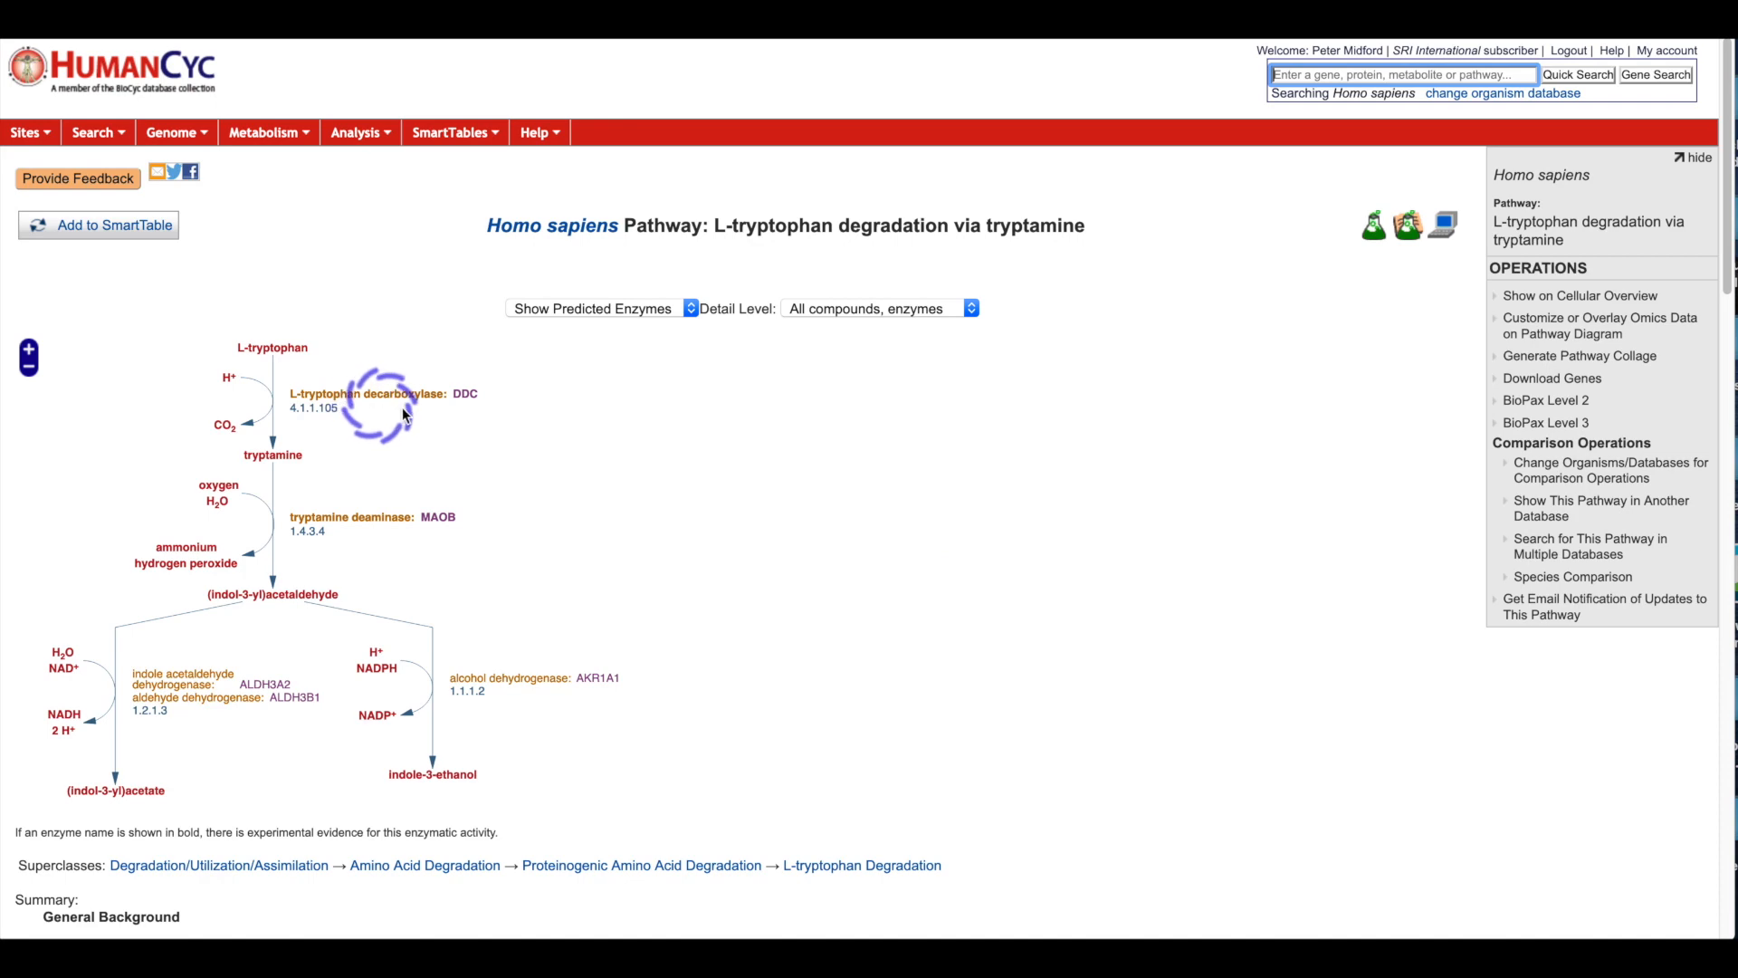
pyautogui.moveTo(416, 403)
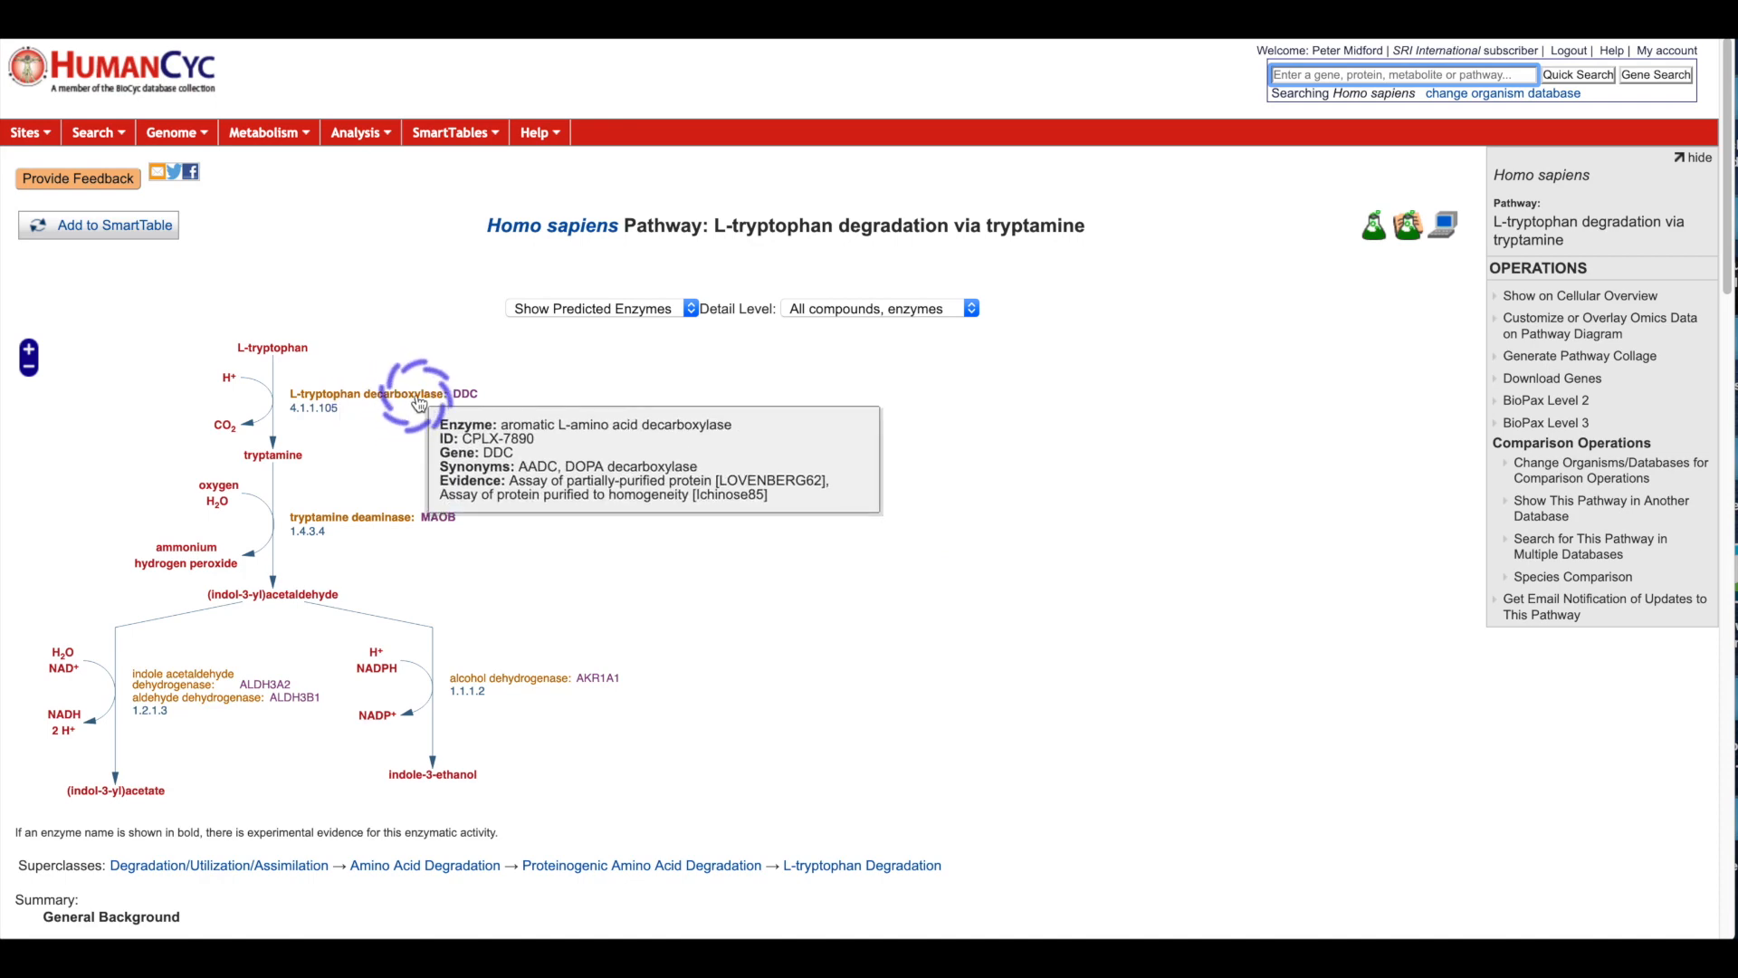
pyautogui.click(416, 398)
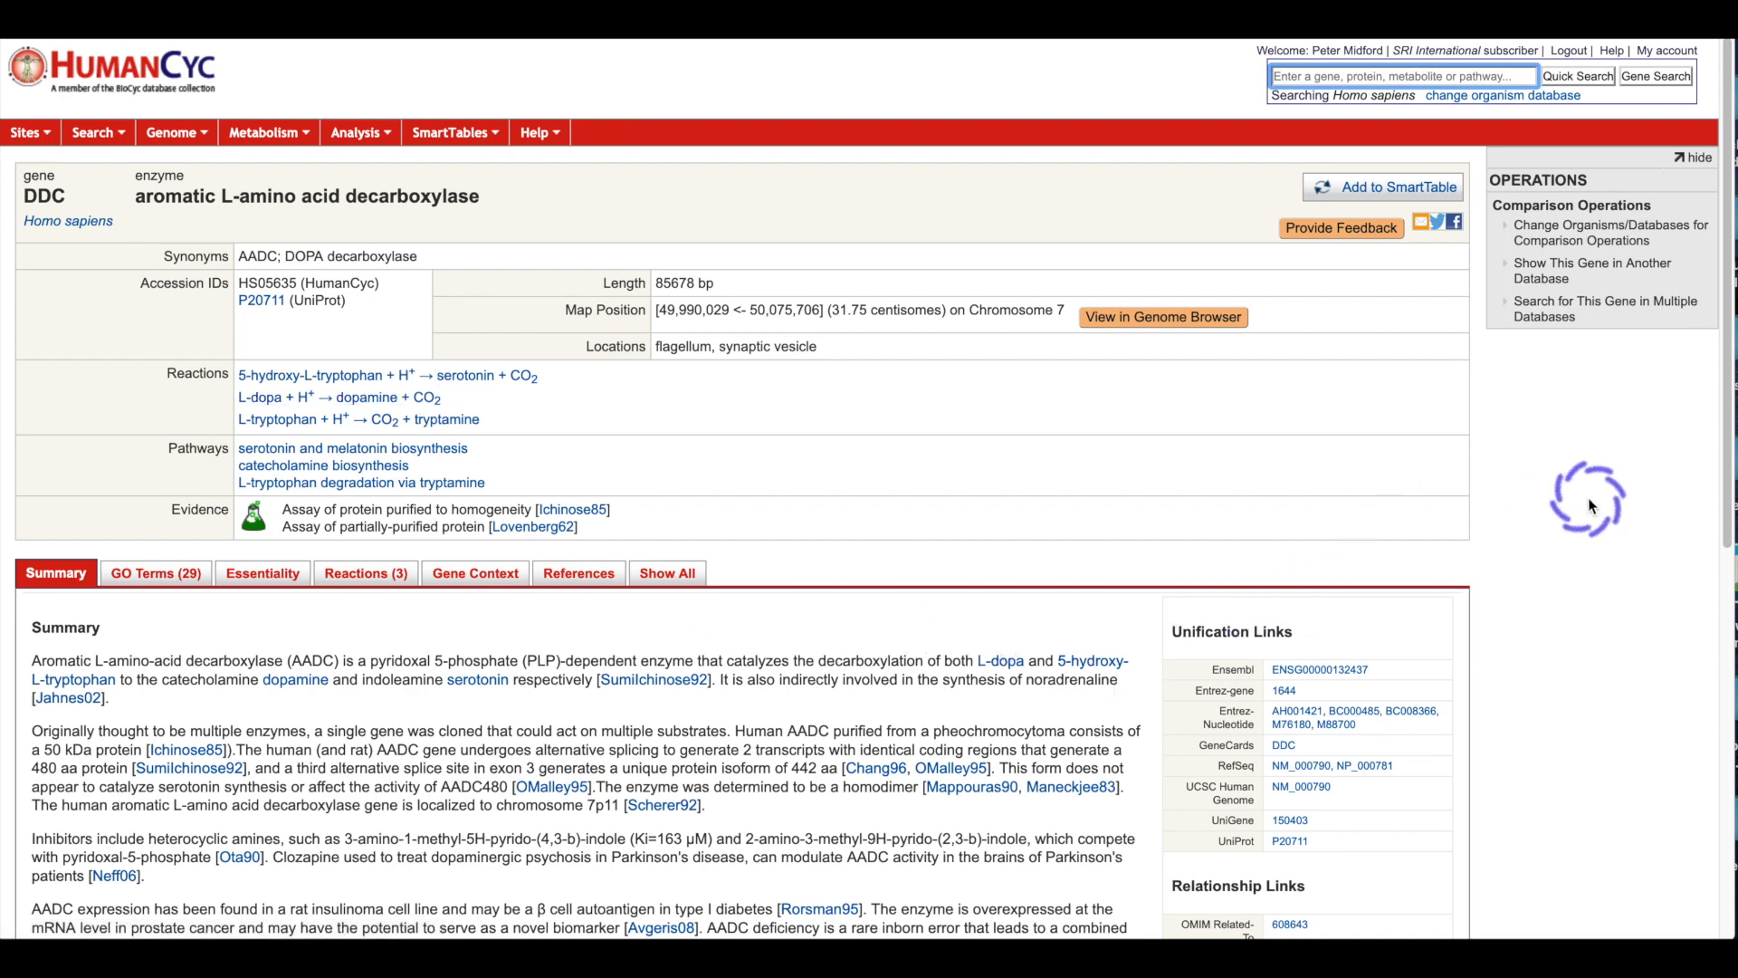
# - Examine the summary of the DDC enzyme, aromatic L-amino acid decarboxylase, and the details of its enzymatic reactions
pyautogui.scroll(-2, 1590, 505)
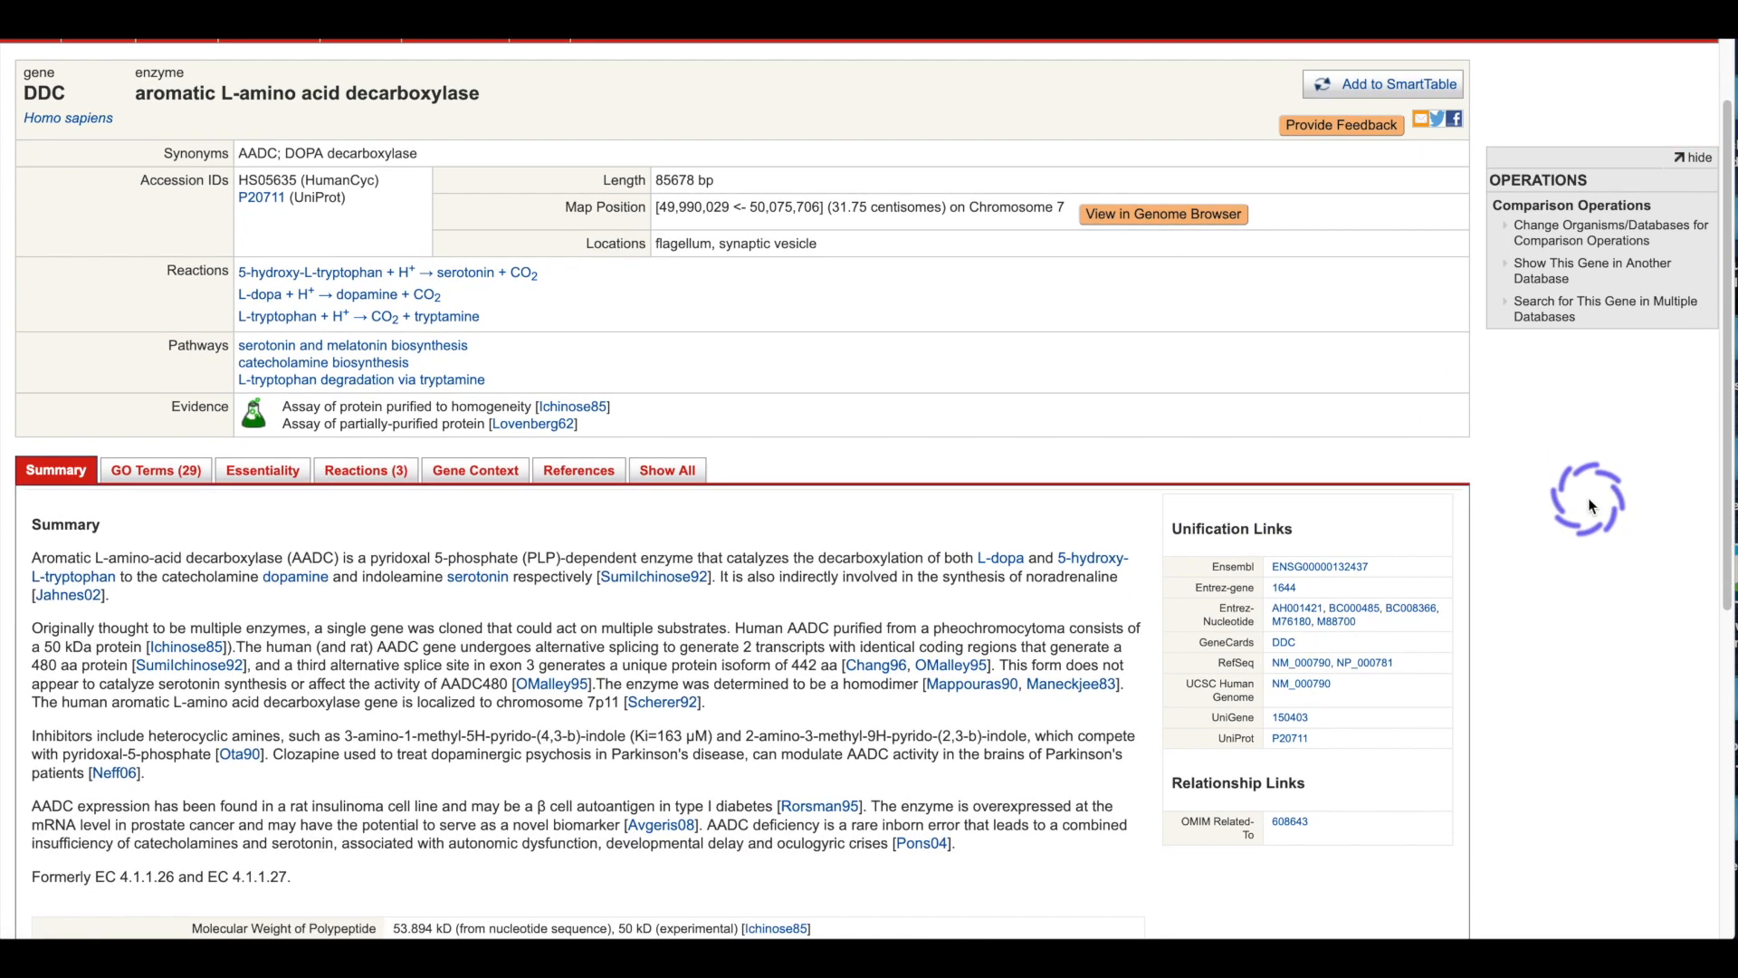
pyautogui.moveTo(437, 301)
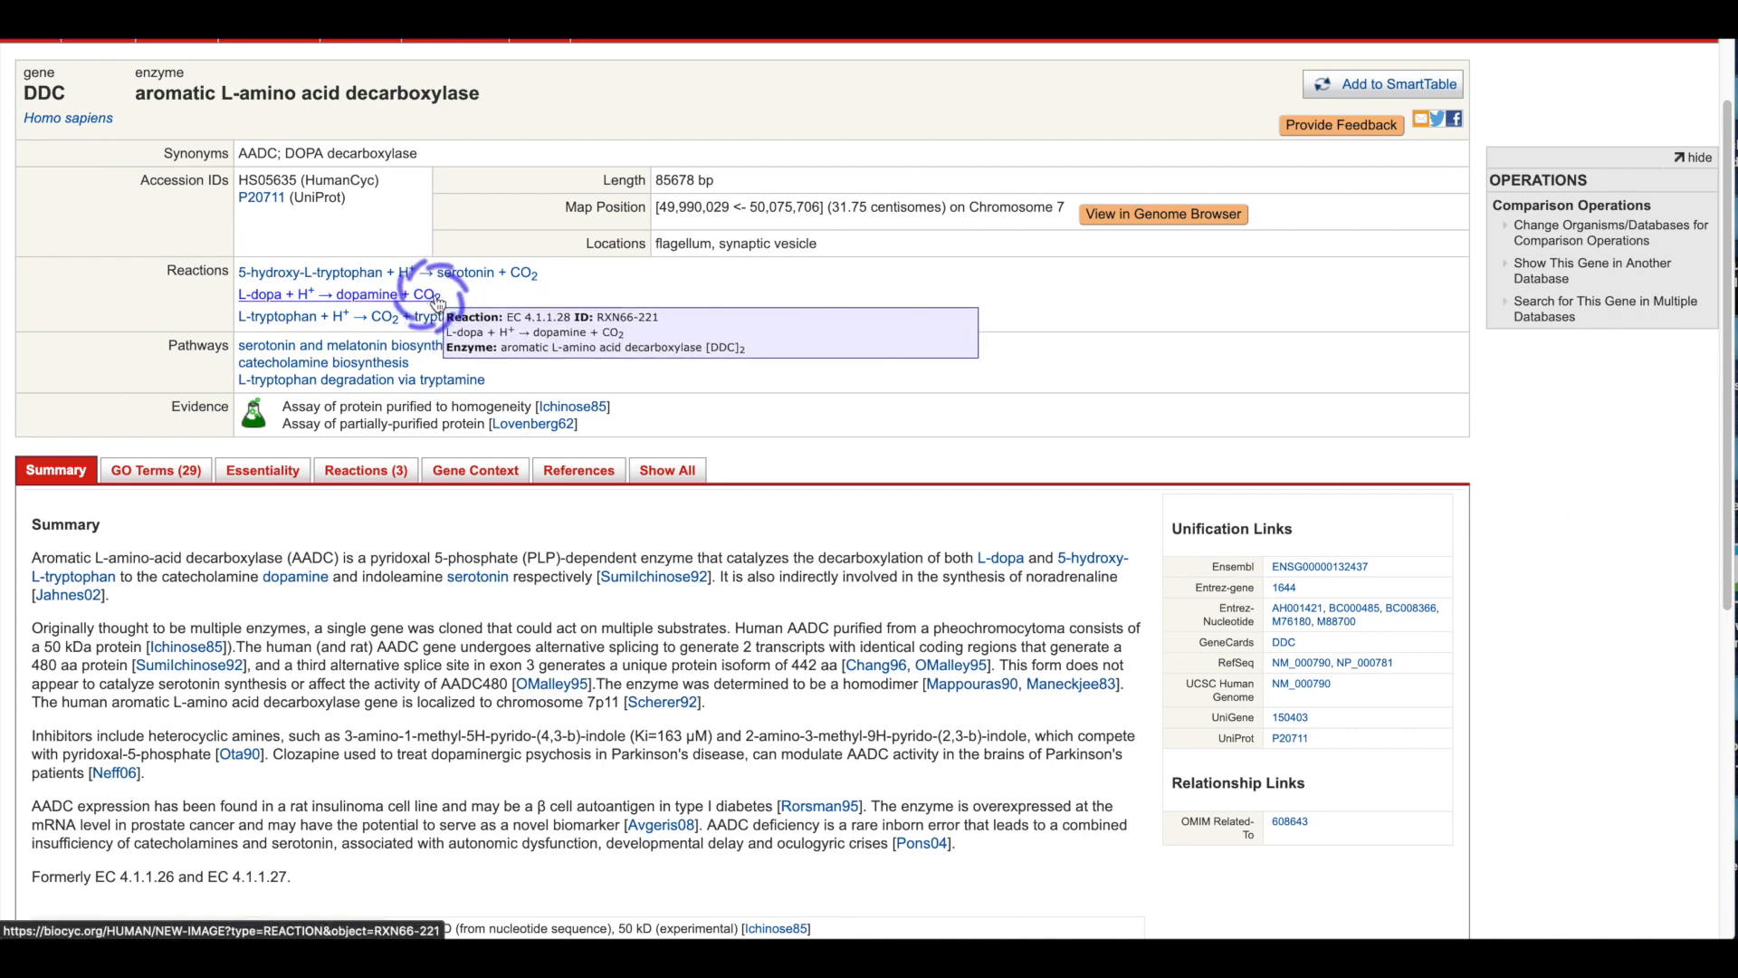
pyautogui.moveTo(500, 281)
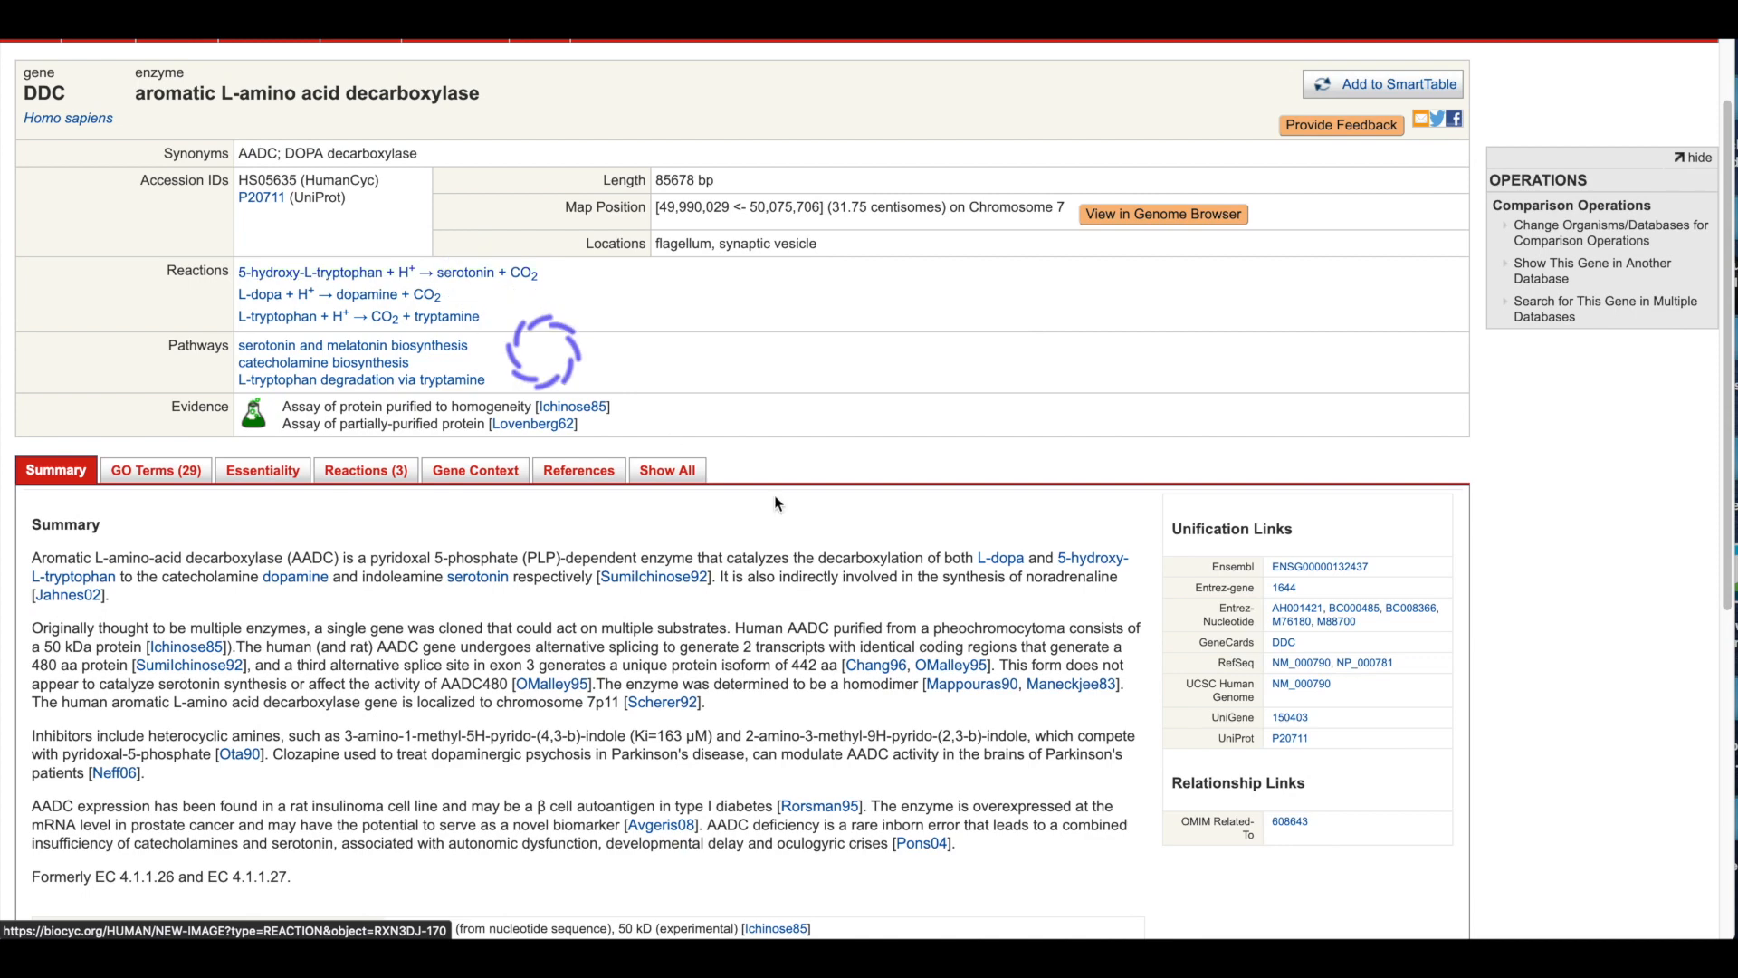
pyautogui.click(355, 489)
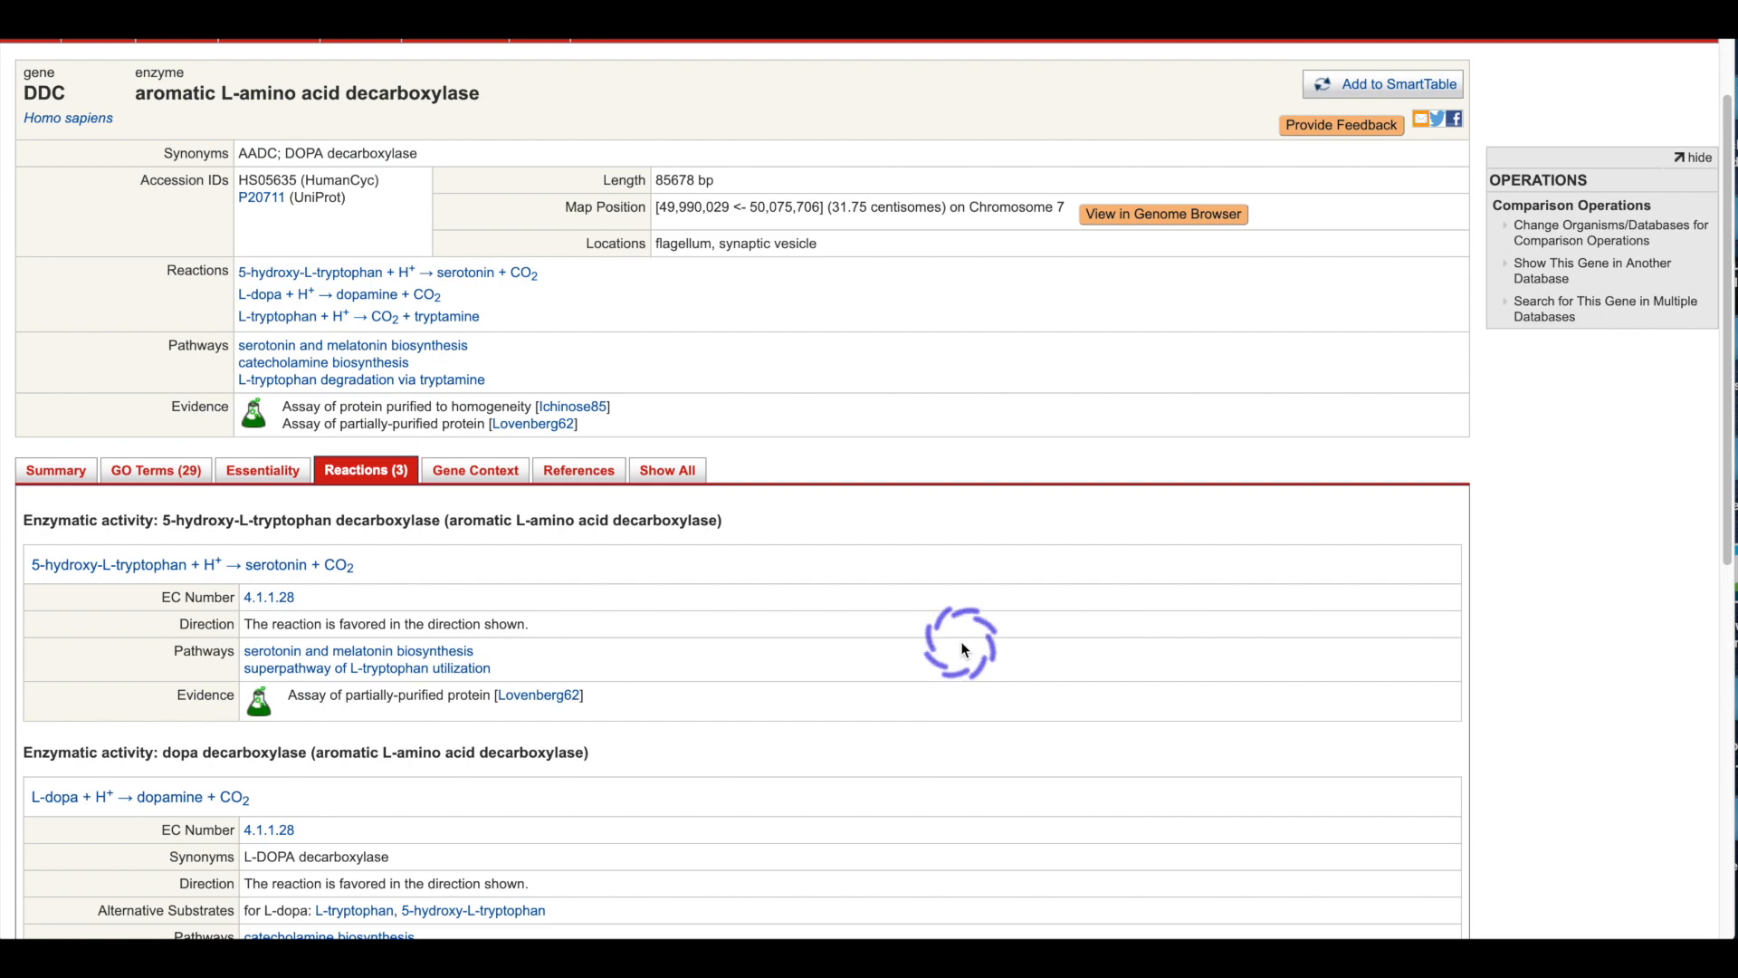
pyautogui.moveTo(249, 569)
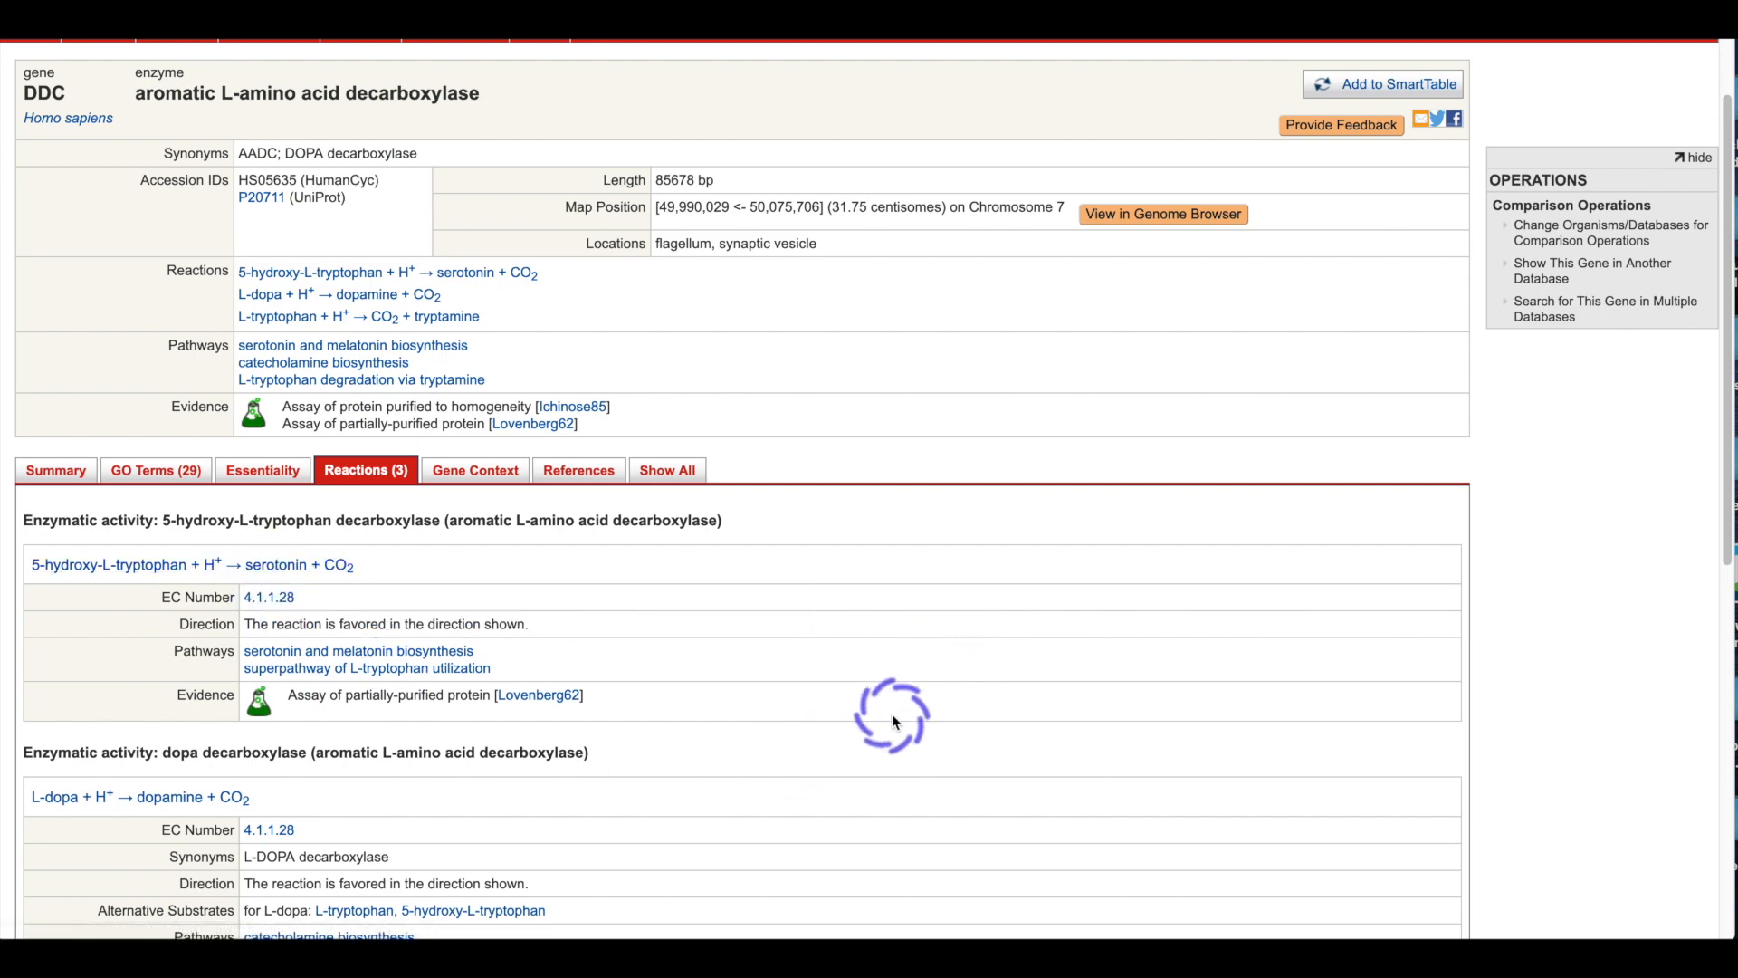
pyautogui.scroll(1, 893, 715)
pyautogui.scroll(-5, 892, 715)
pyautogui.scroll(-3, 892, 716)
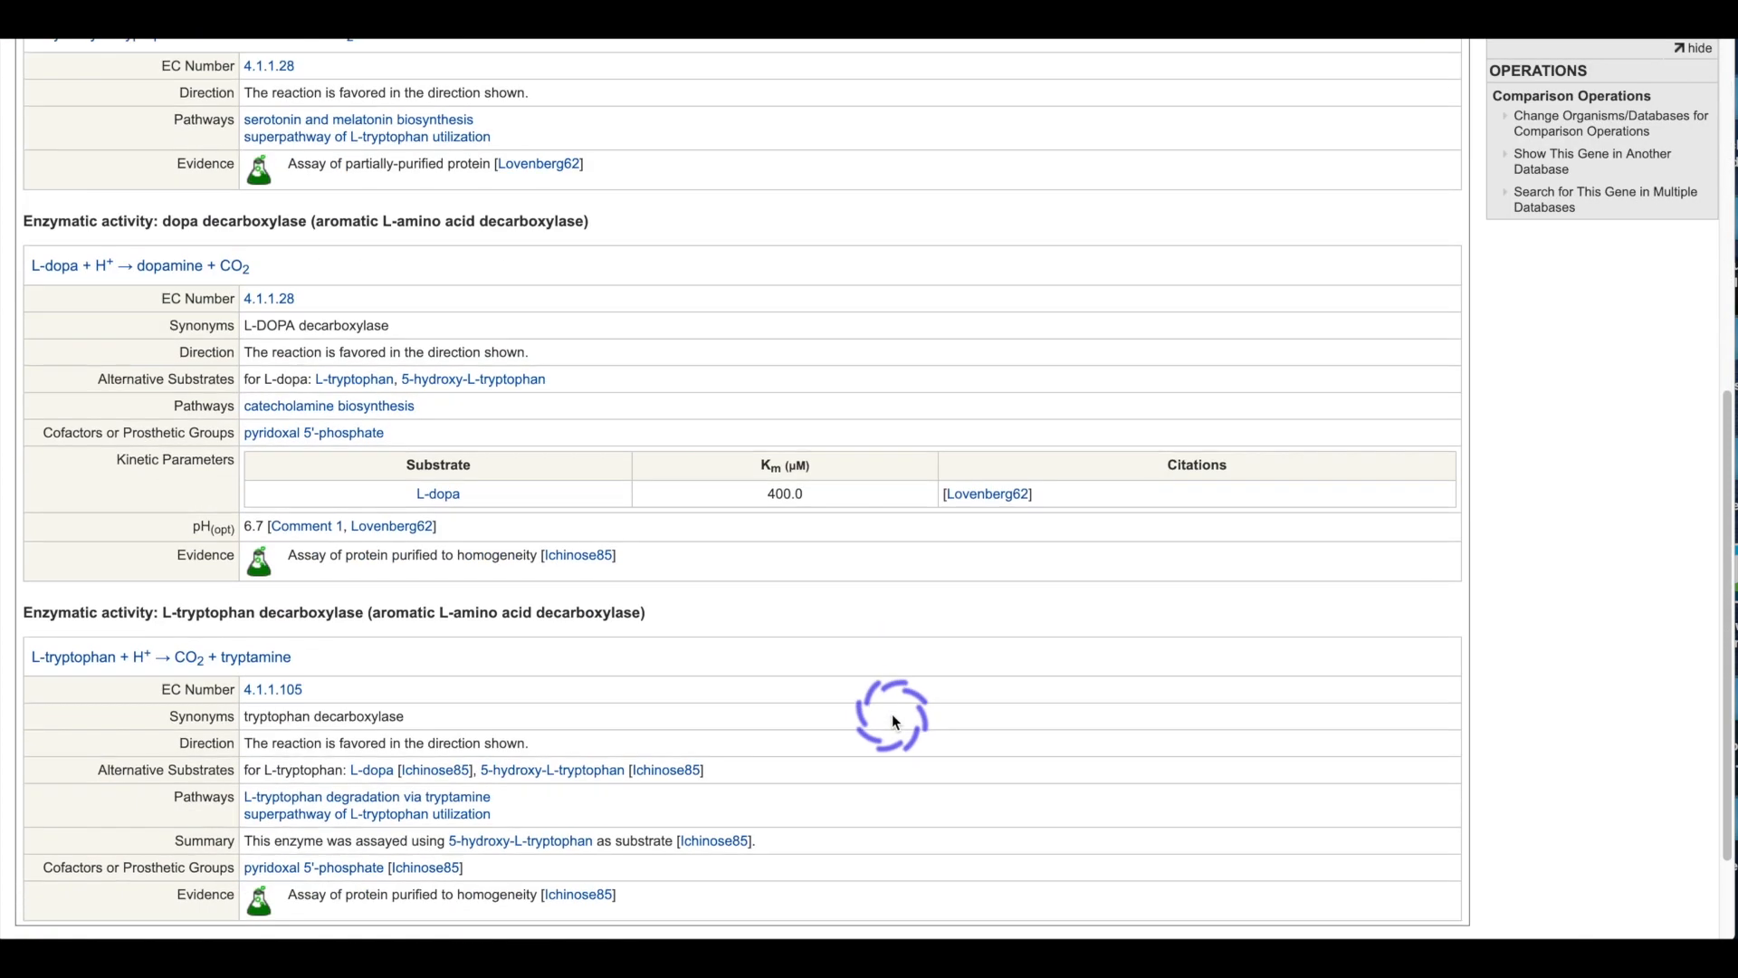
pyautogui.scroll(3, 892, 715)
pyautogui.scroll(4, 892, 722)
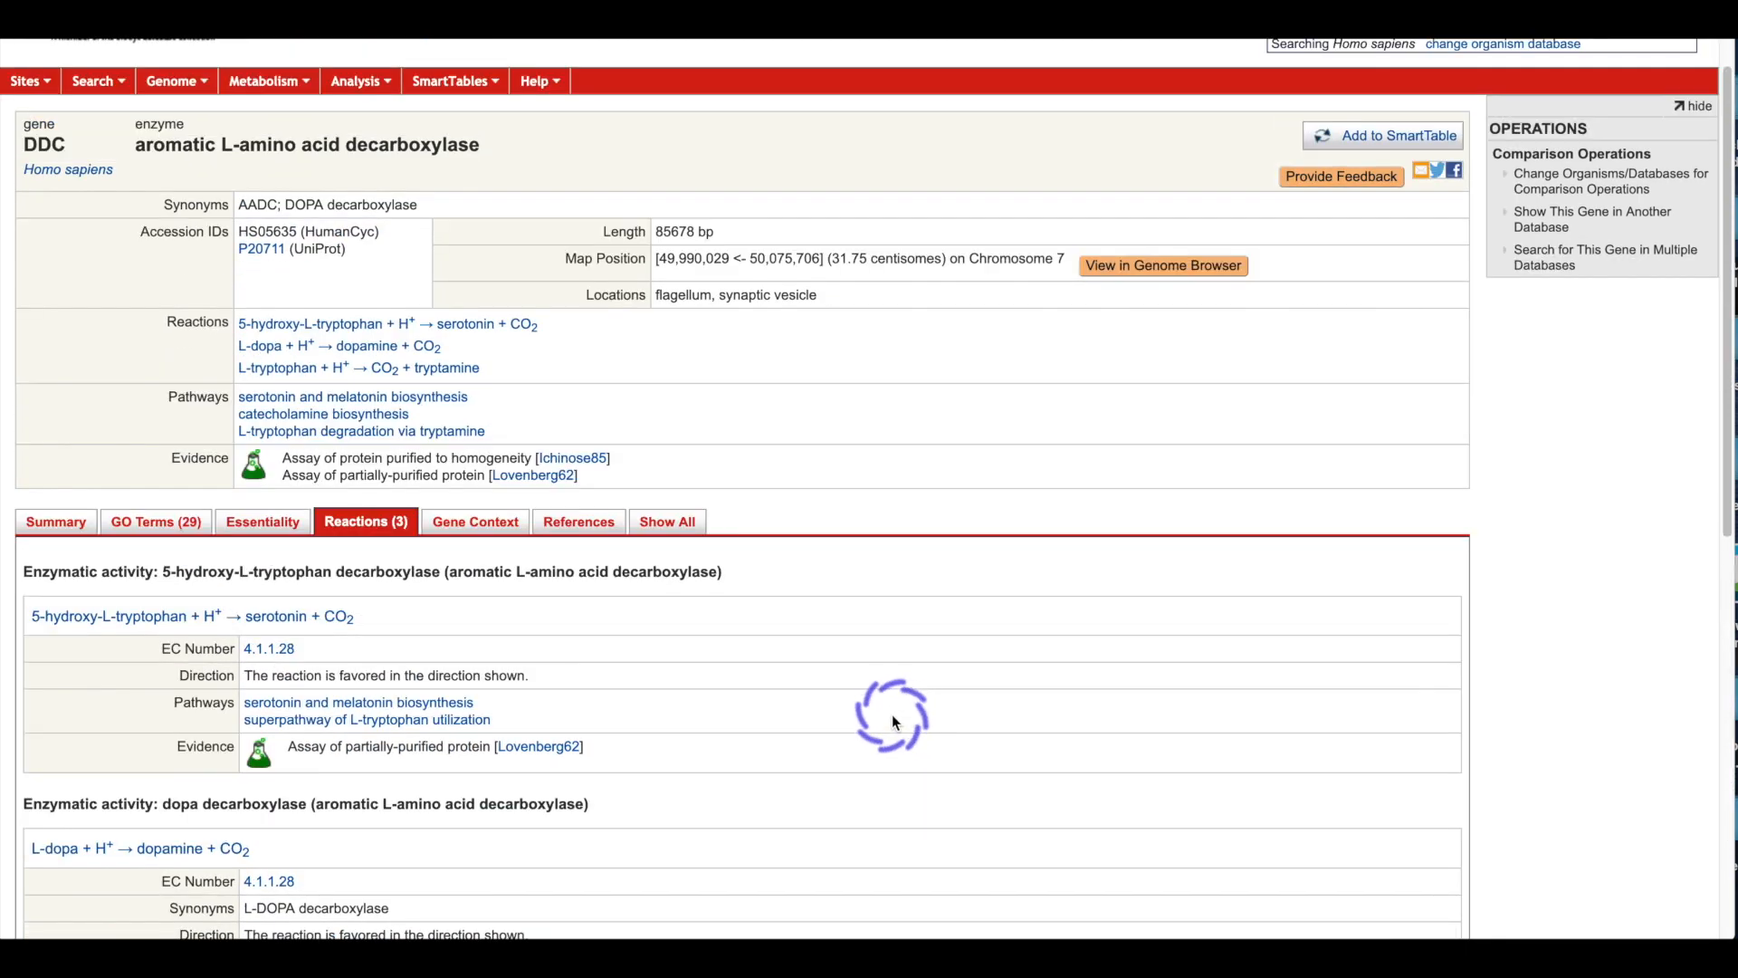
# - Open the reaction from 5-hydroxy-L-tryptophan to serotonin, show it on the Cellular Overview and inspect the highlighted reaction
pyautogui.moveTo(249, 624)
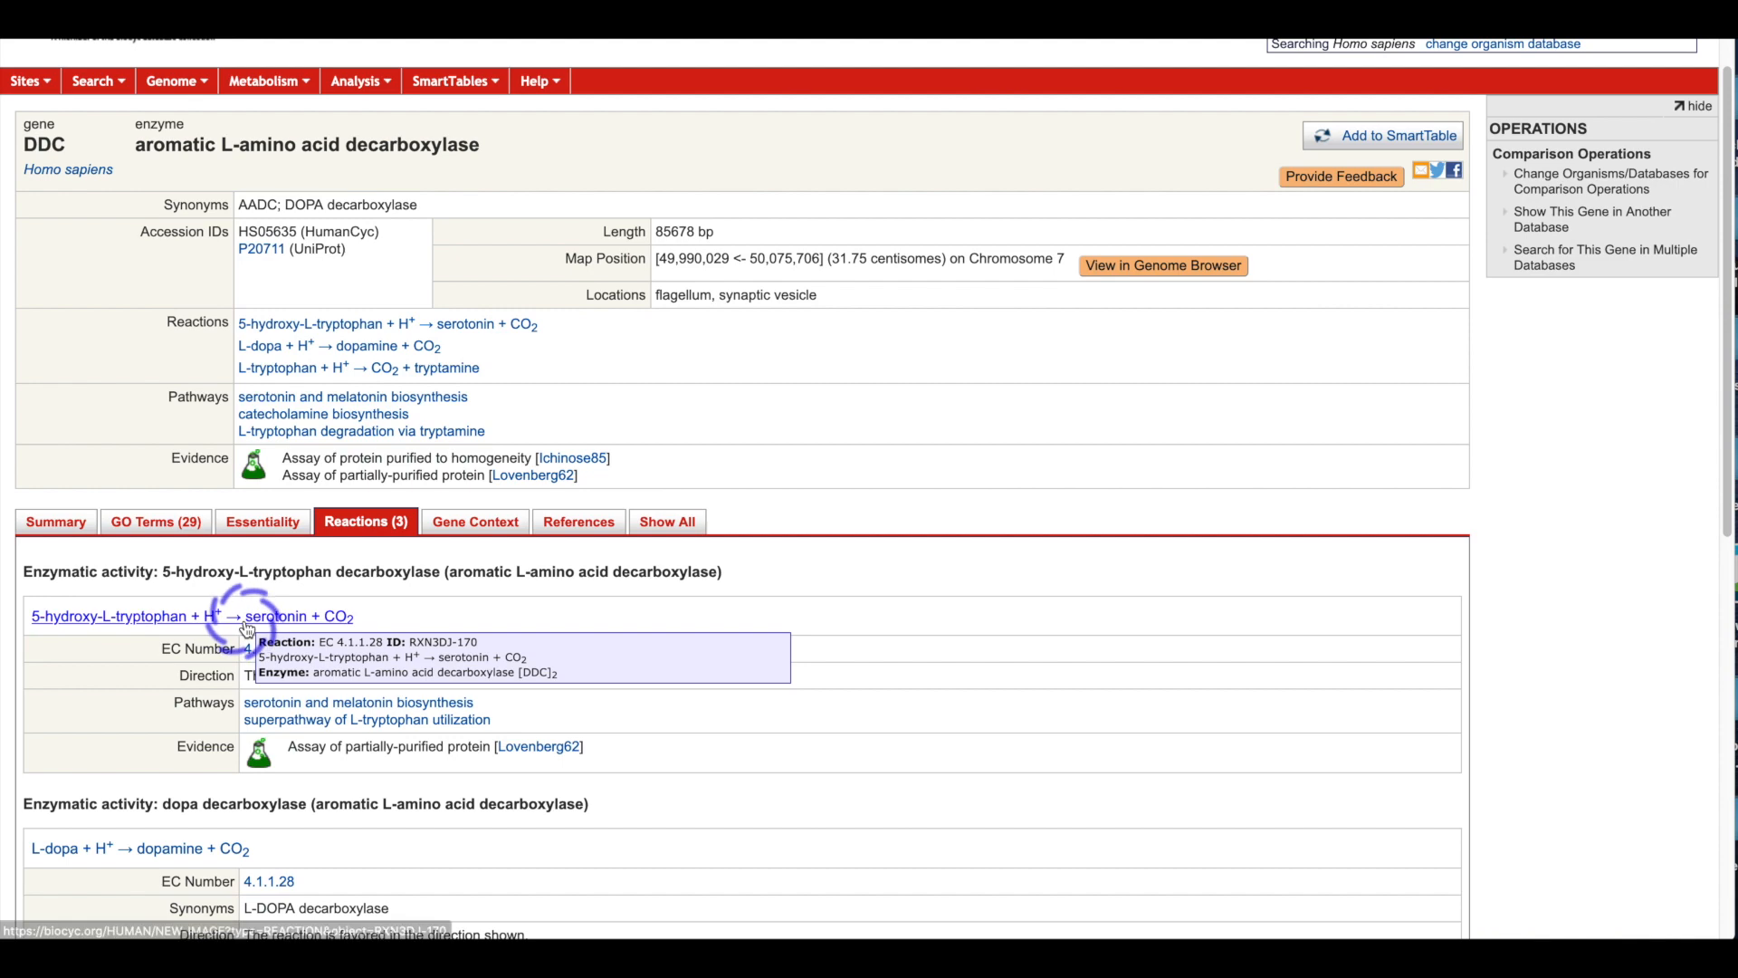
pyautogui.click(251, 625)
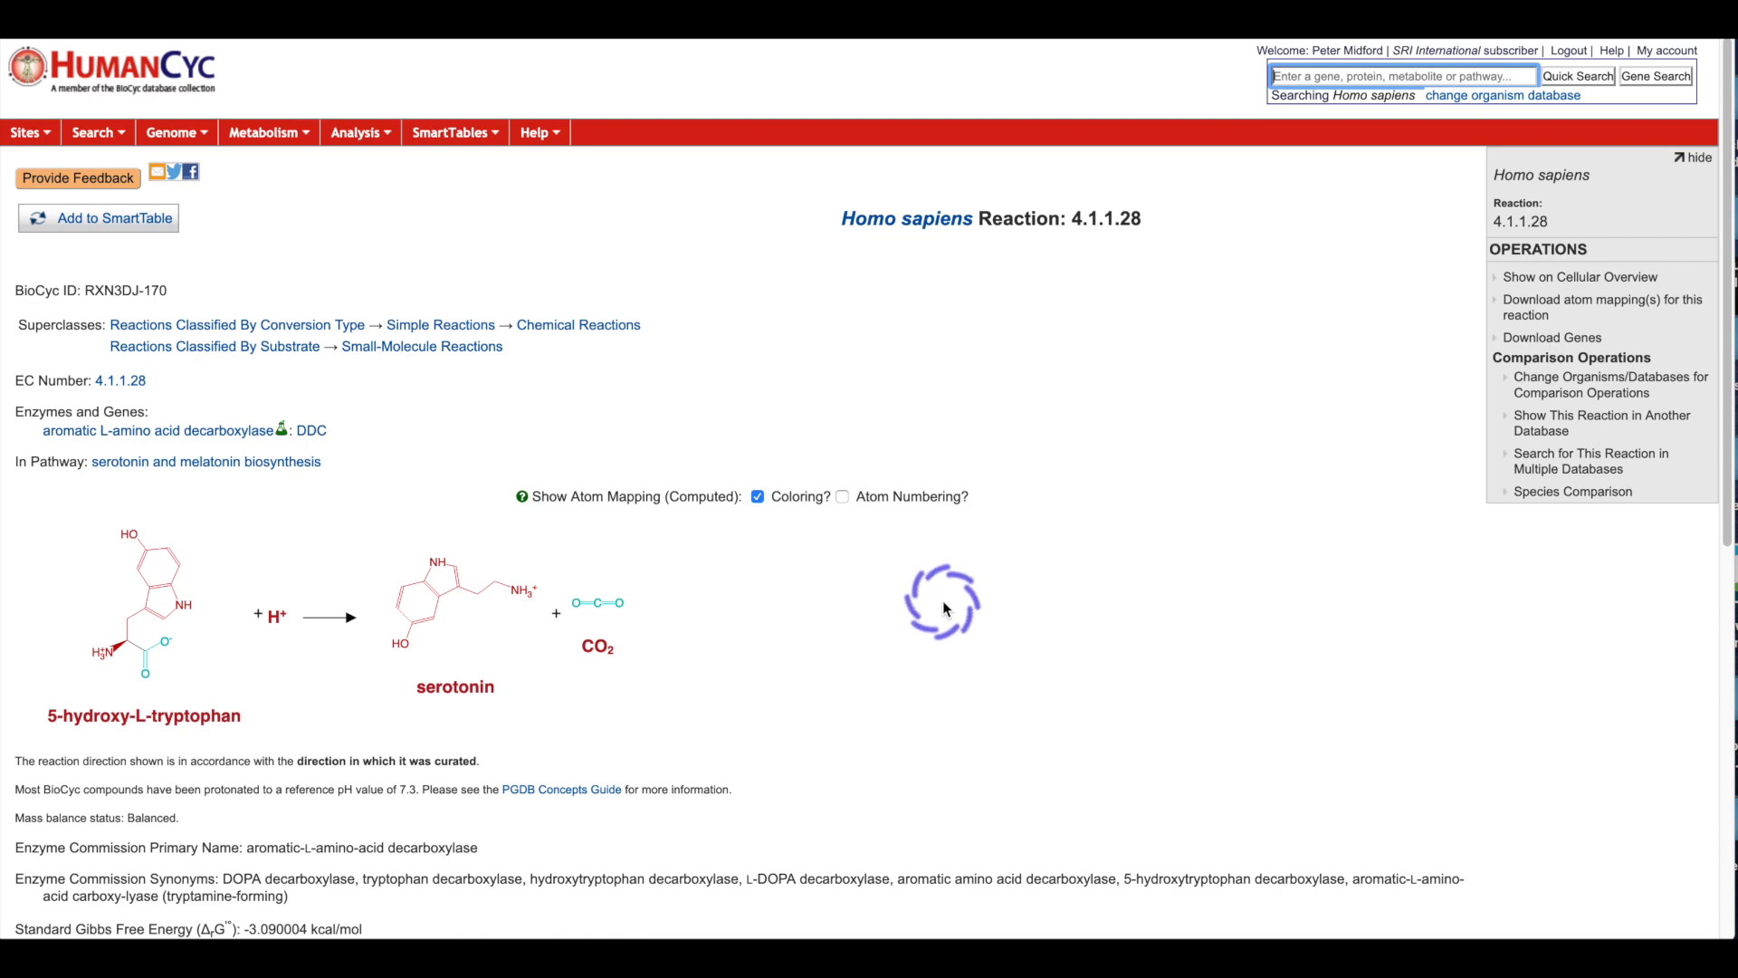
pyautogui.click(1593, 277)
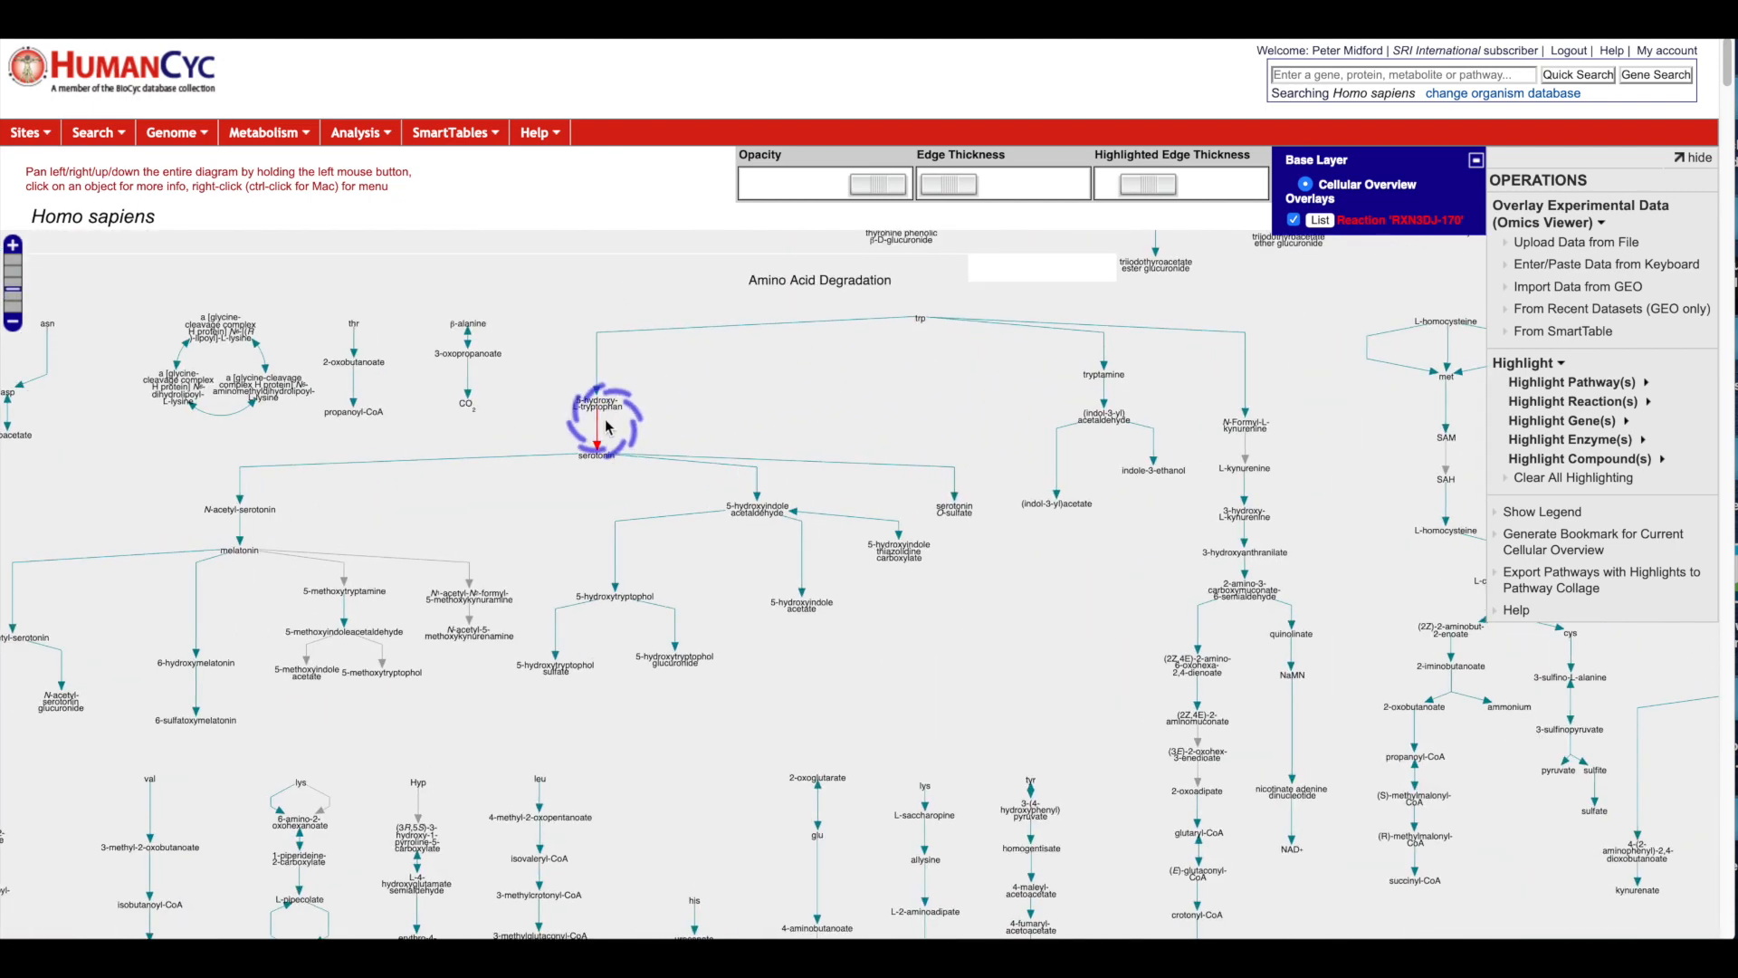
pyautogui.moveTo(598, 428)
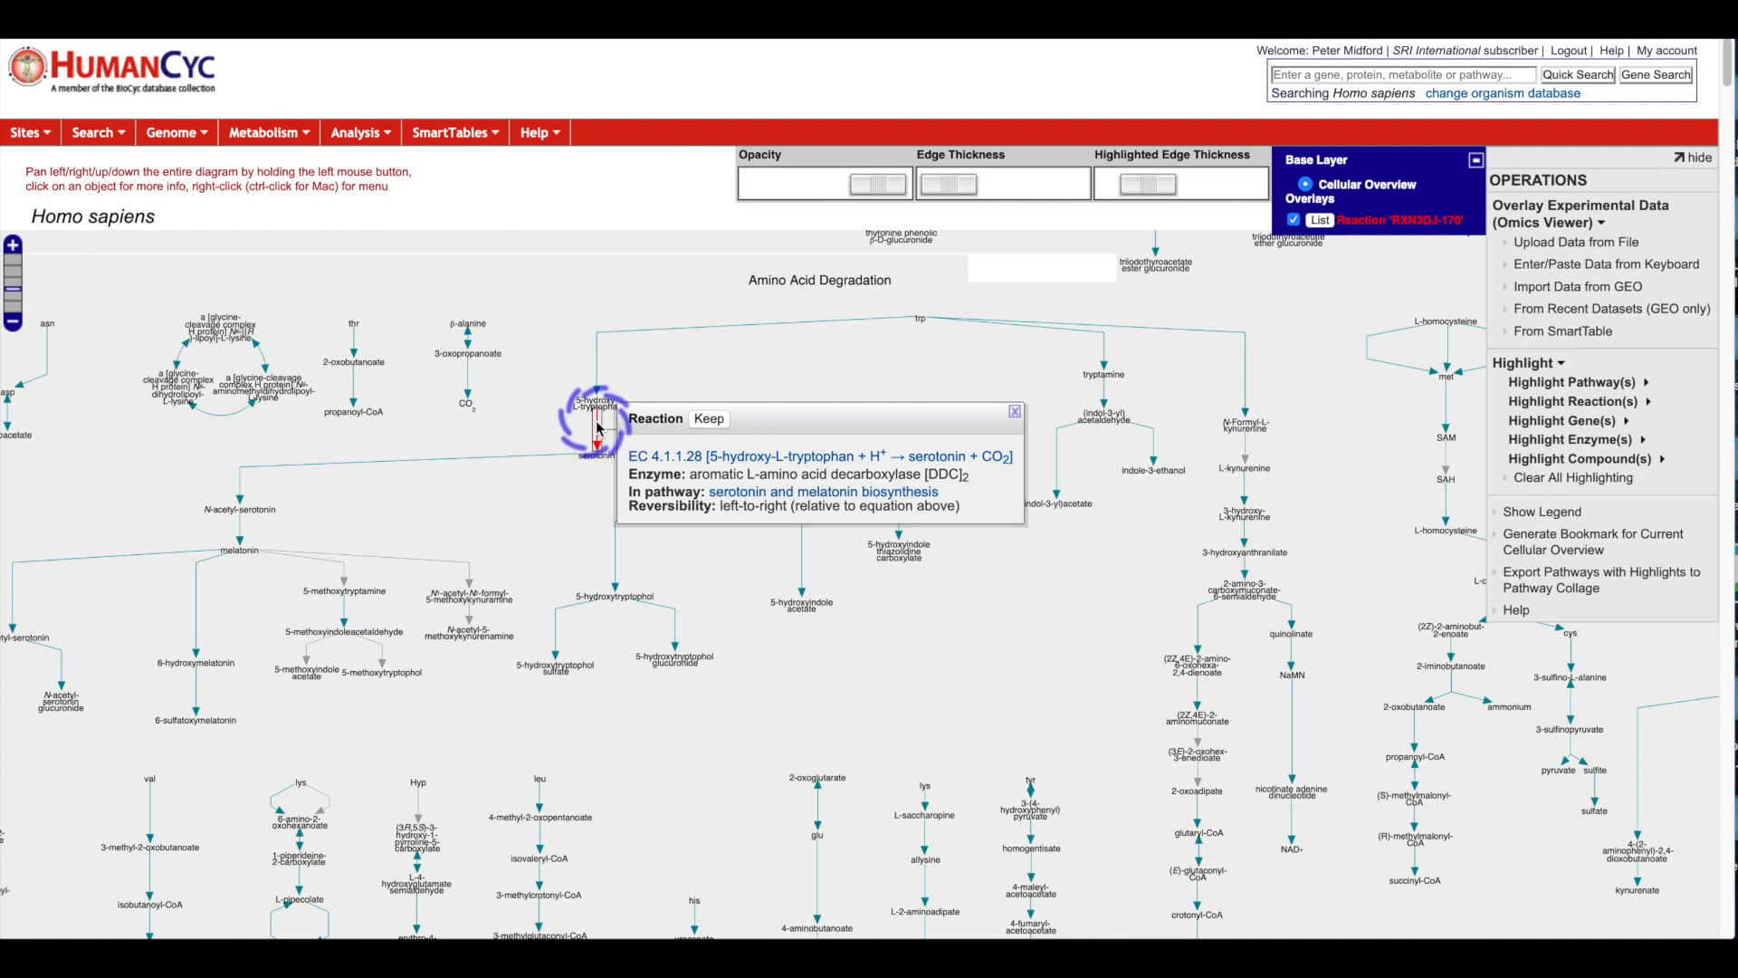
# - Search the compounds by monoisotopic mass 204.089 with a tolerance of 5 ppm
pyautogui.click(98, 132)
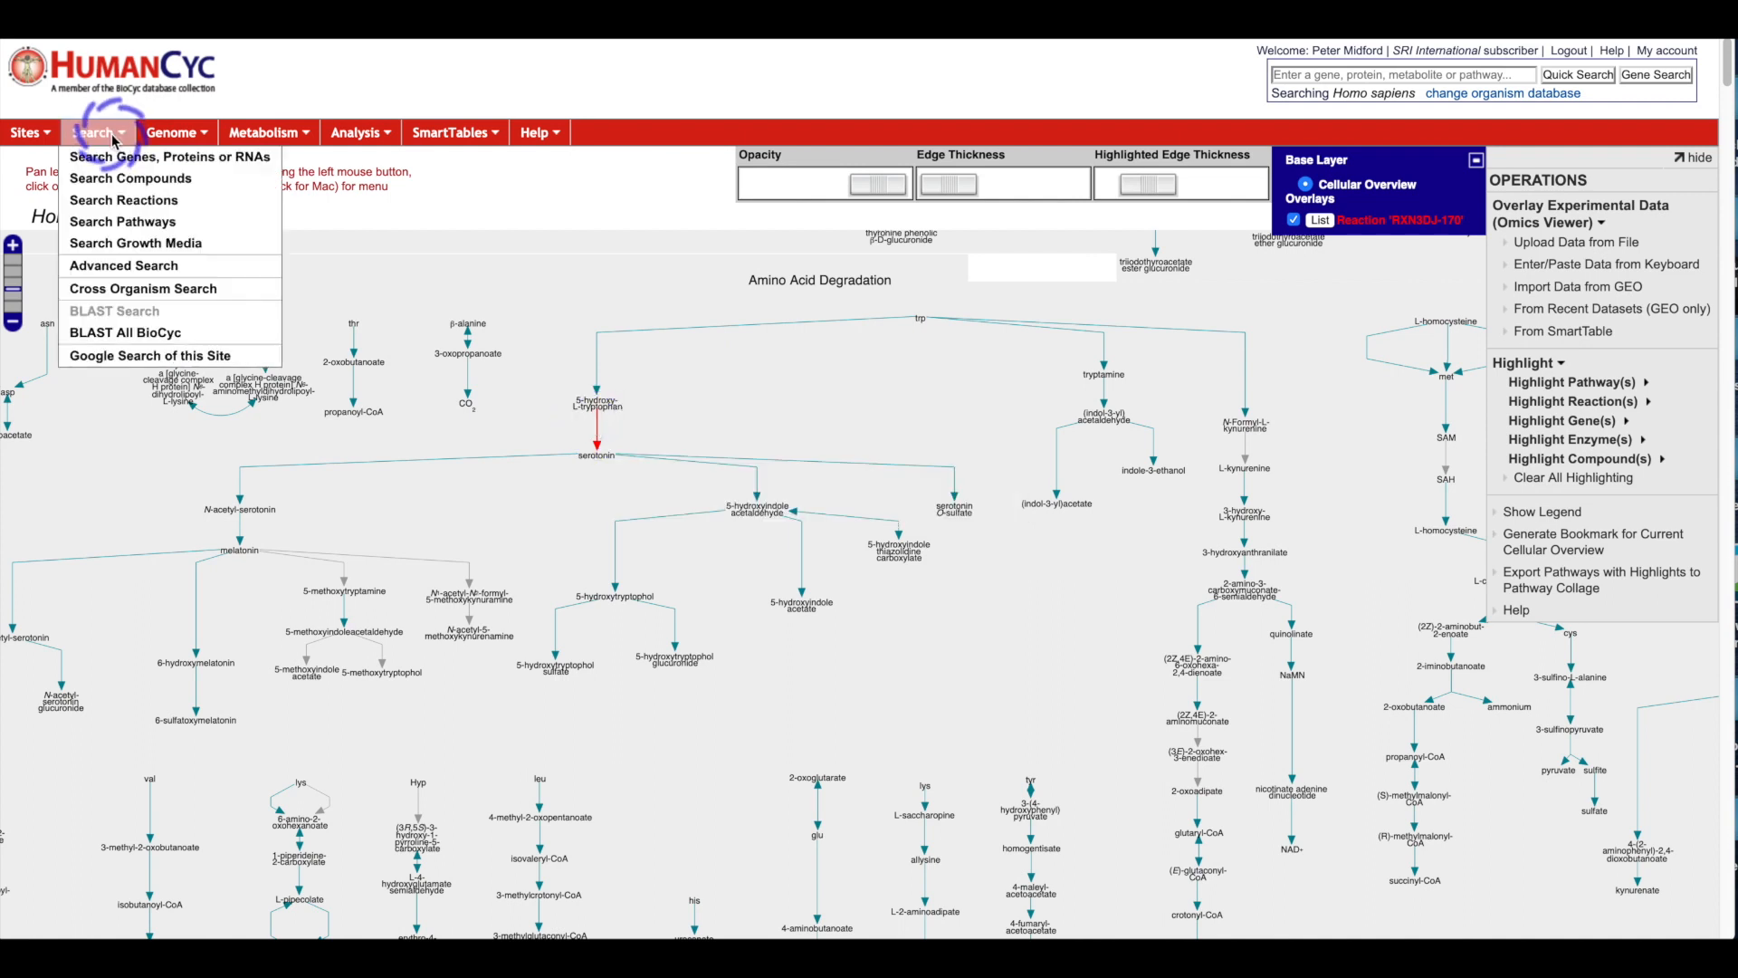
pyautogui.click(107, 176)
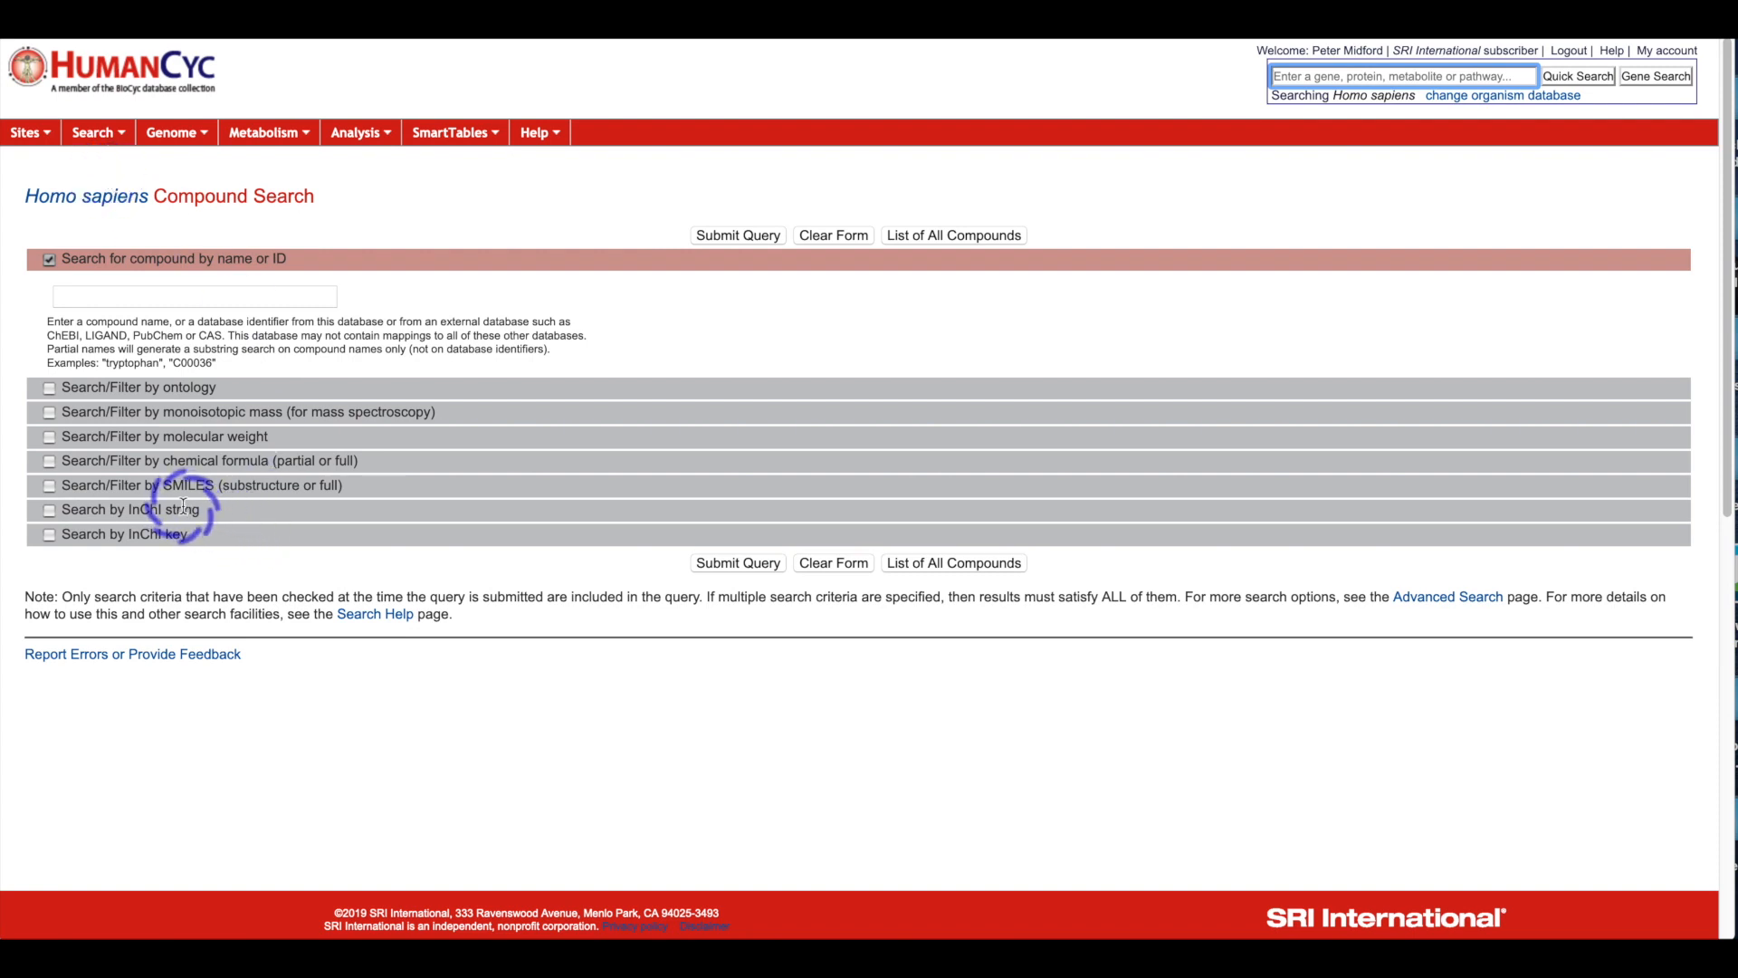
pyautogui.click(50, 413)
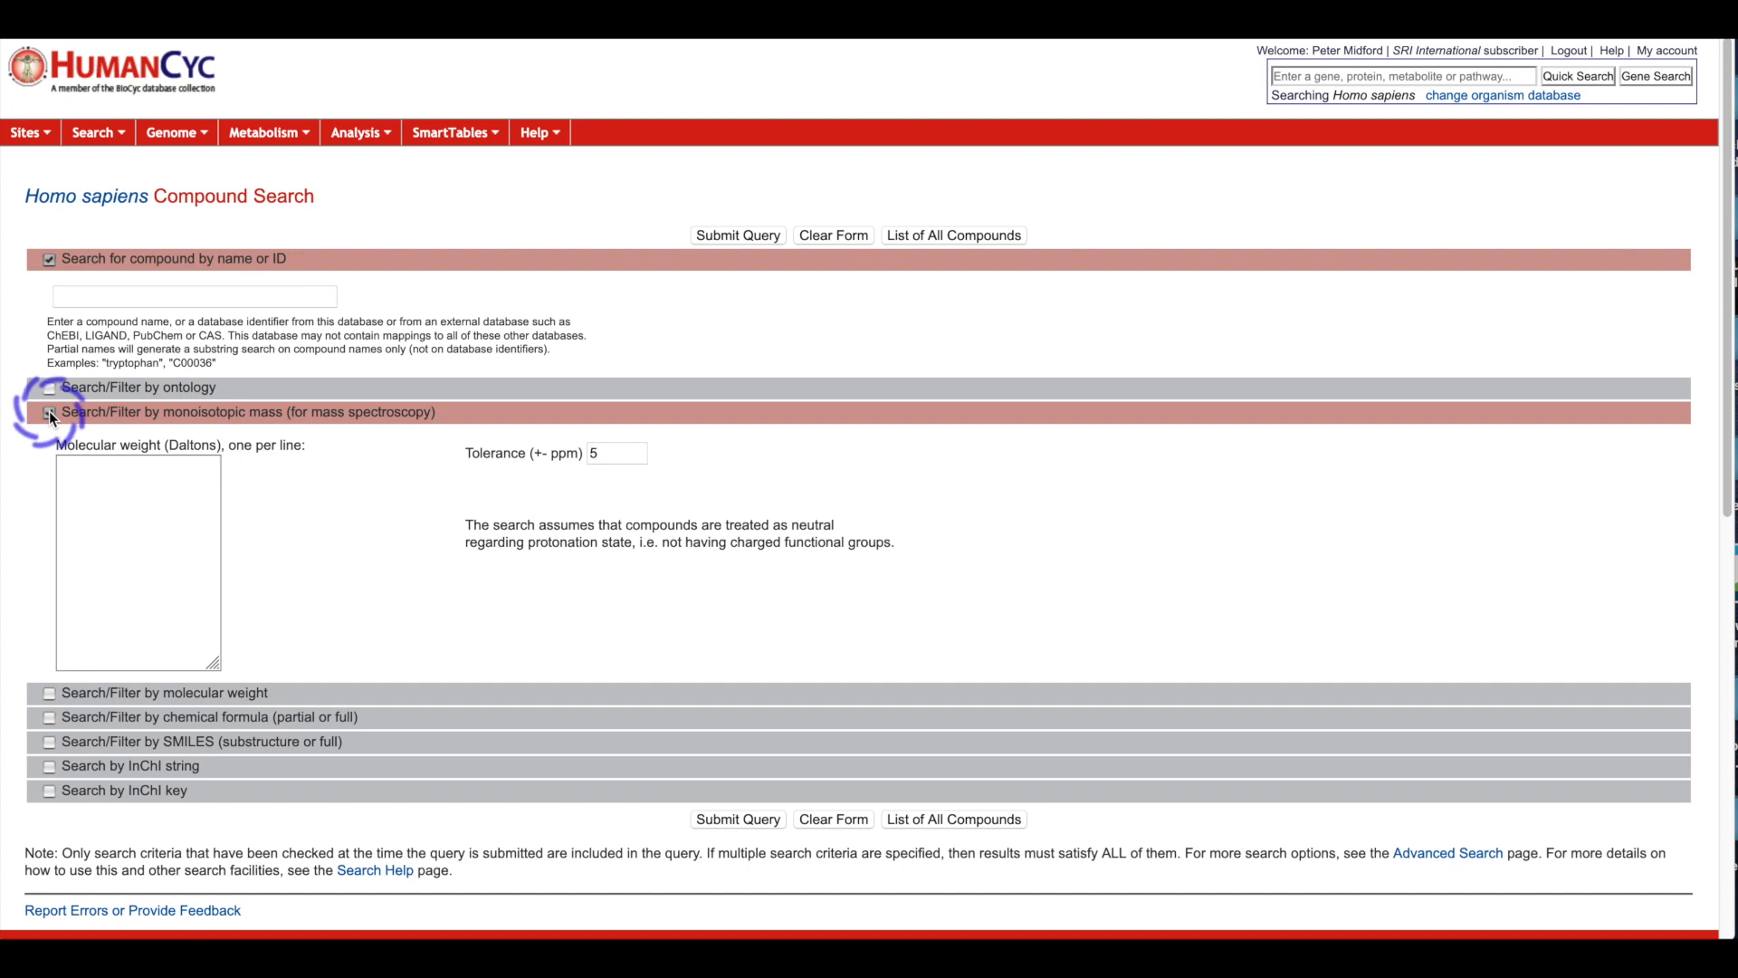
pyautogui.click(122, 476)
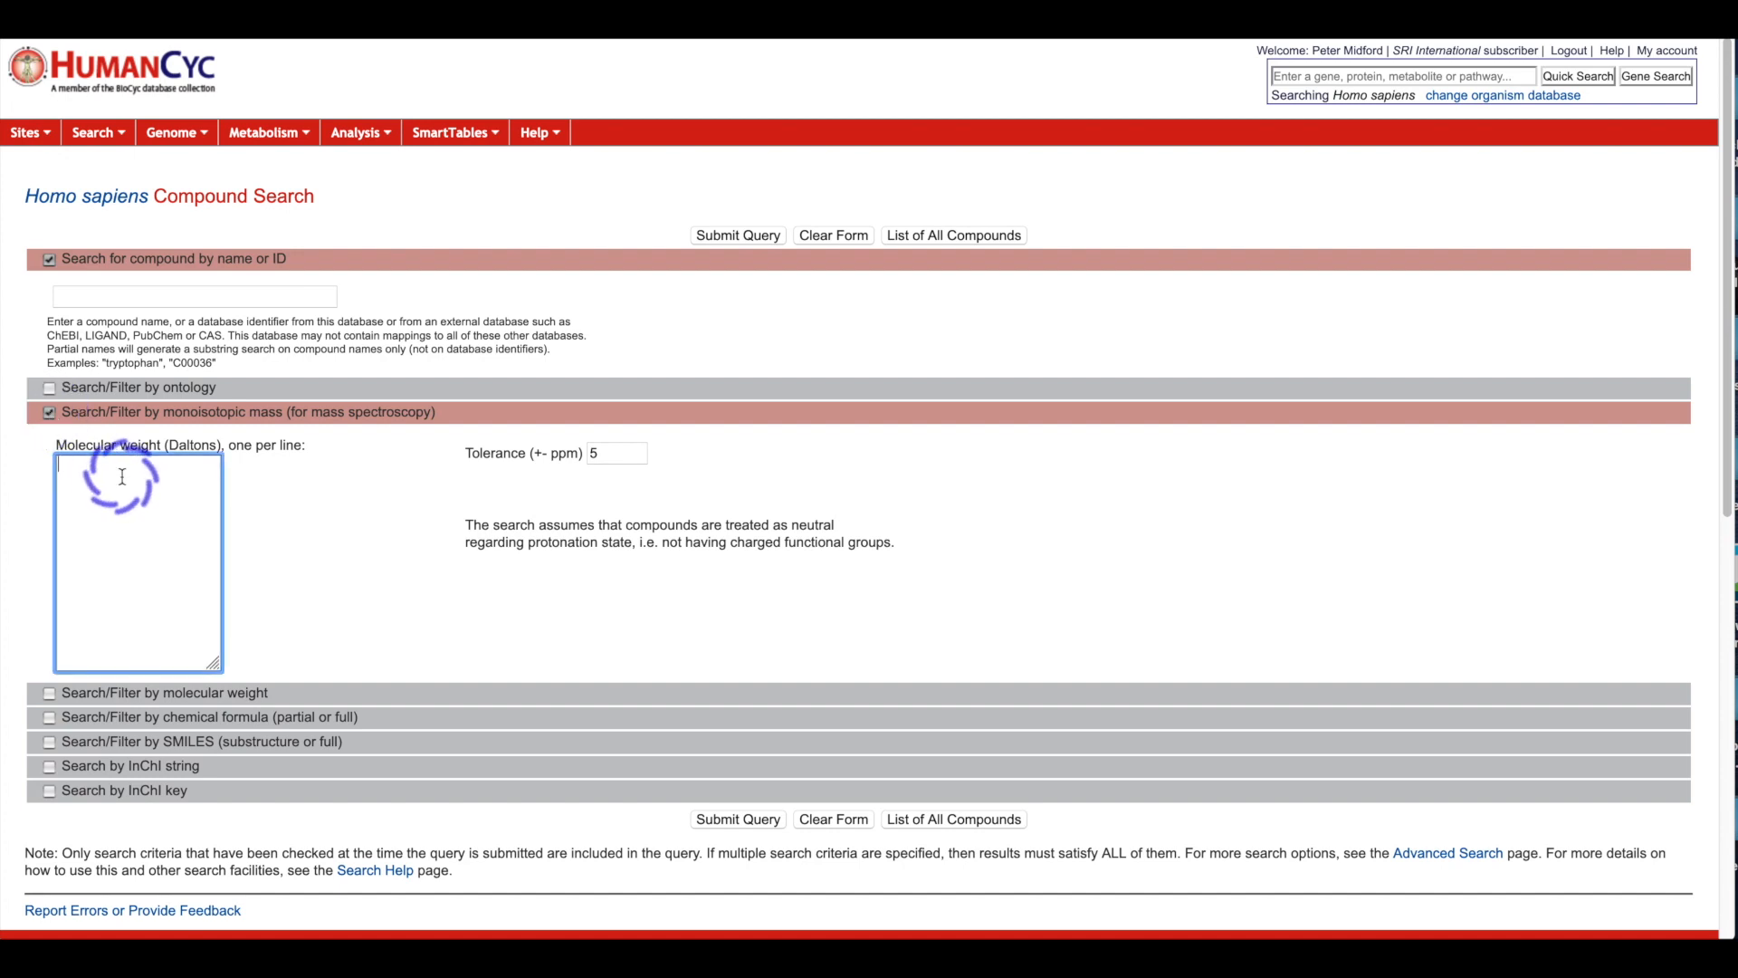
pyautogui.write('204.089')
pyautogui.click(738, 819)
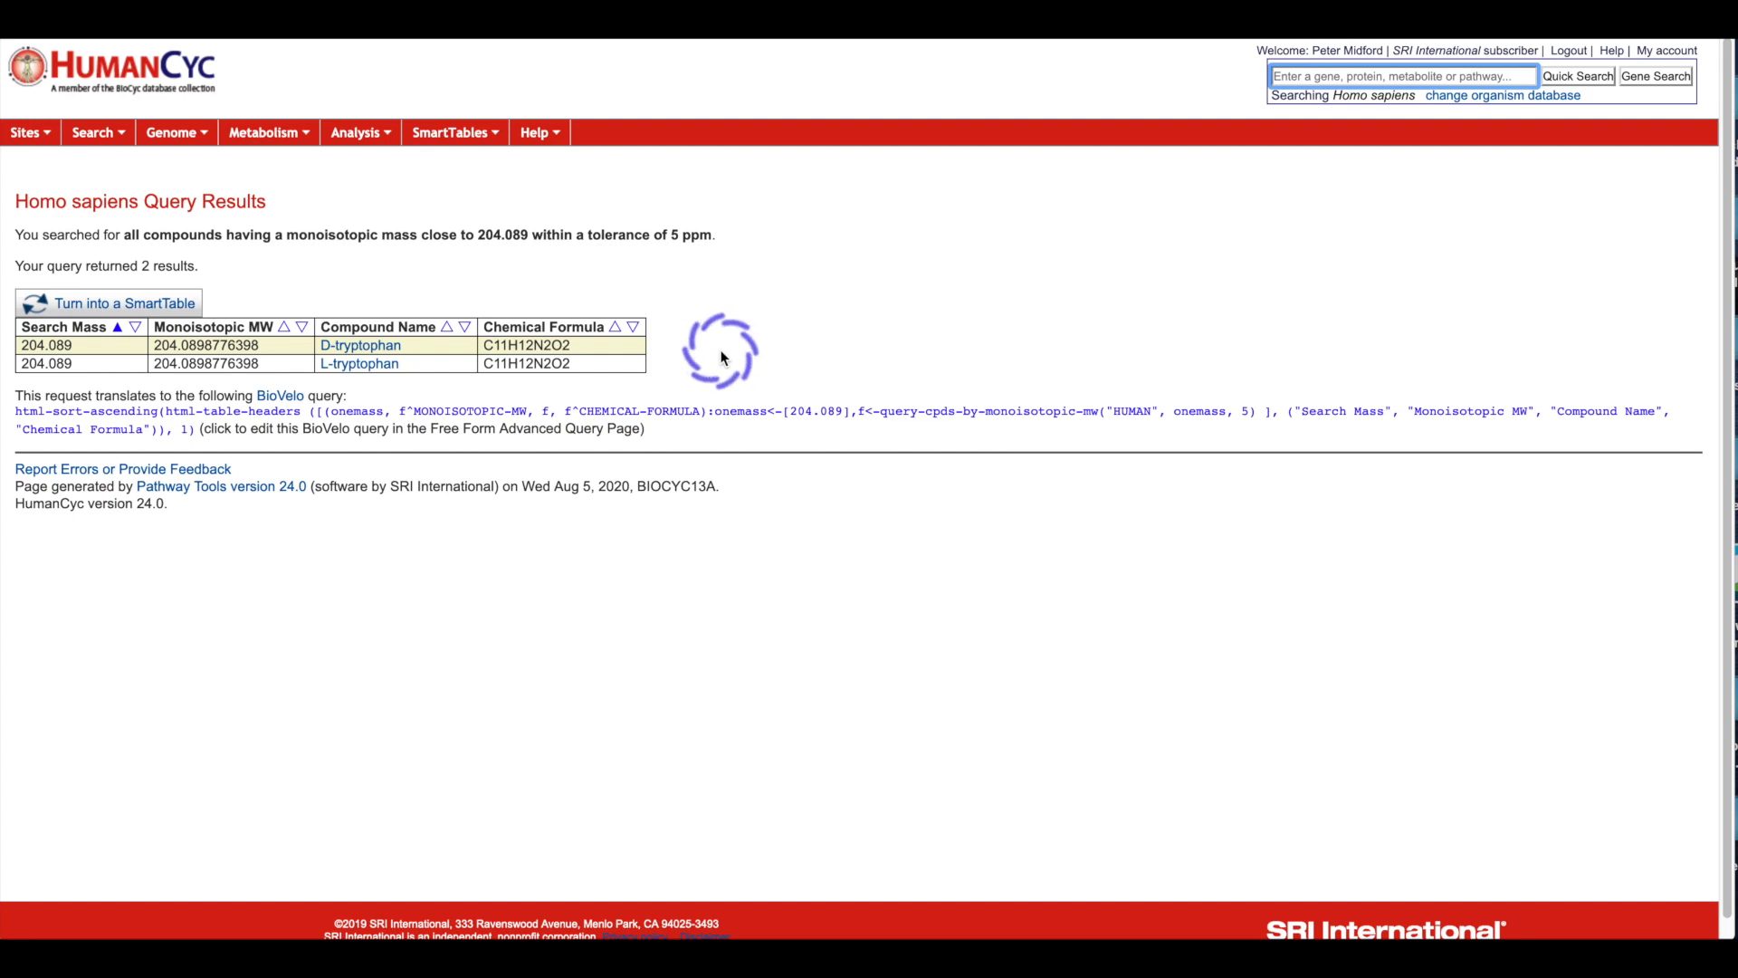
# - Open the Metabolite Translation Service, load its example metabolite data as pasted input and submit it for translation
pyautogui.moveTo(303, 140)
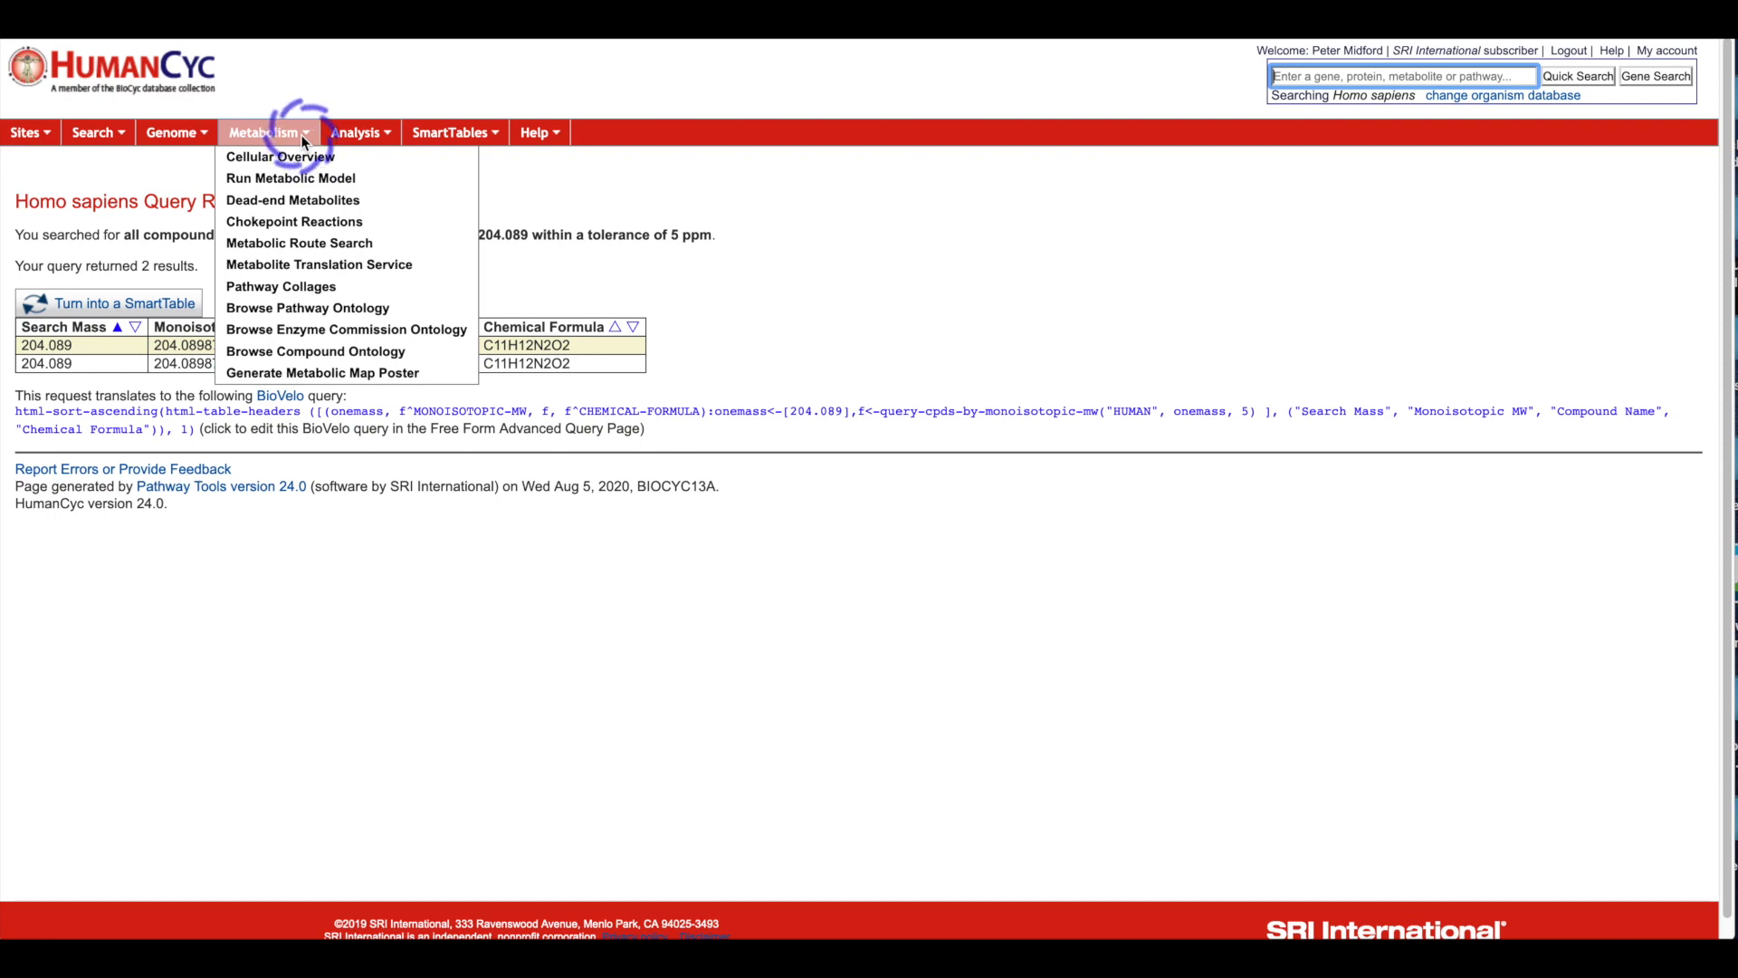
pyautogui.click(318, 262)
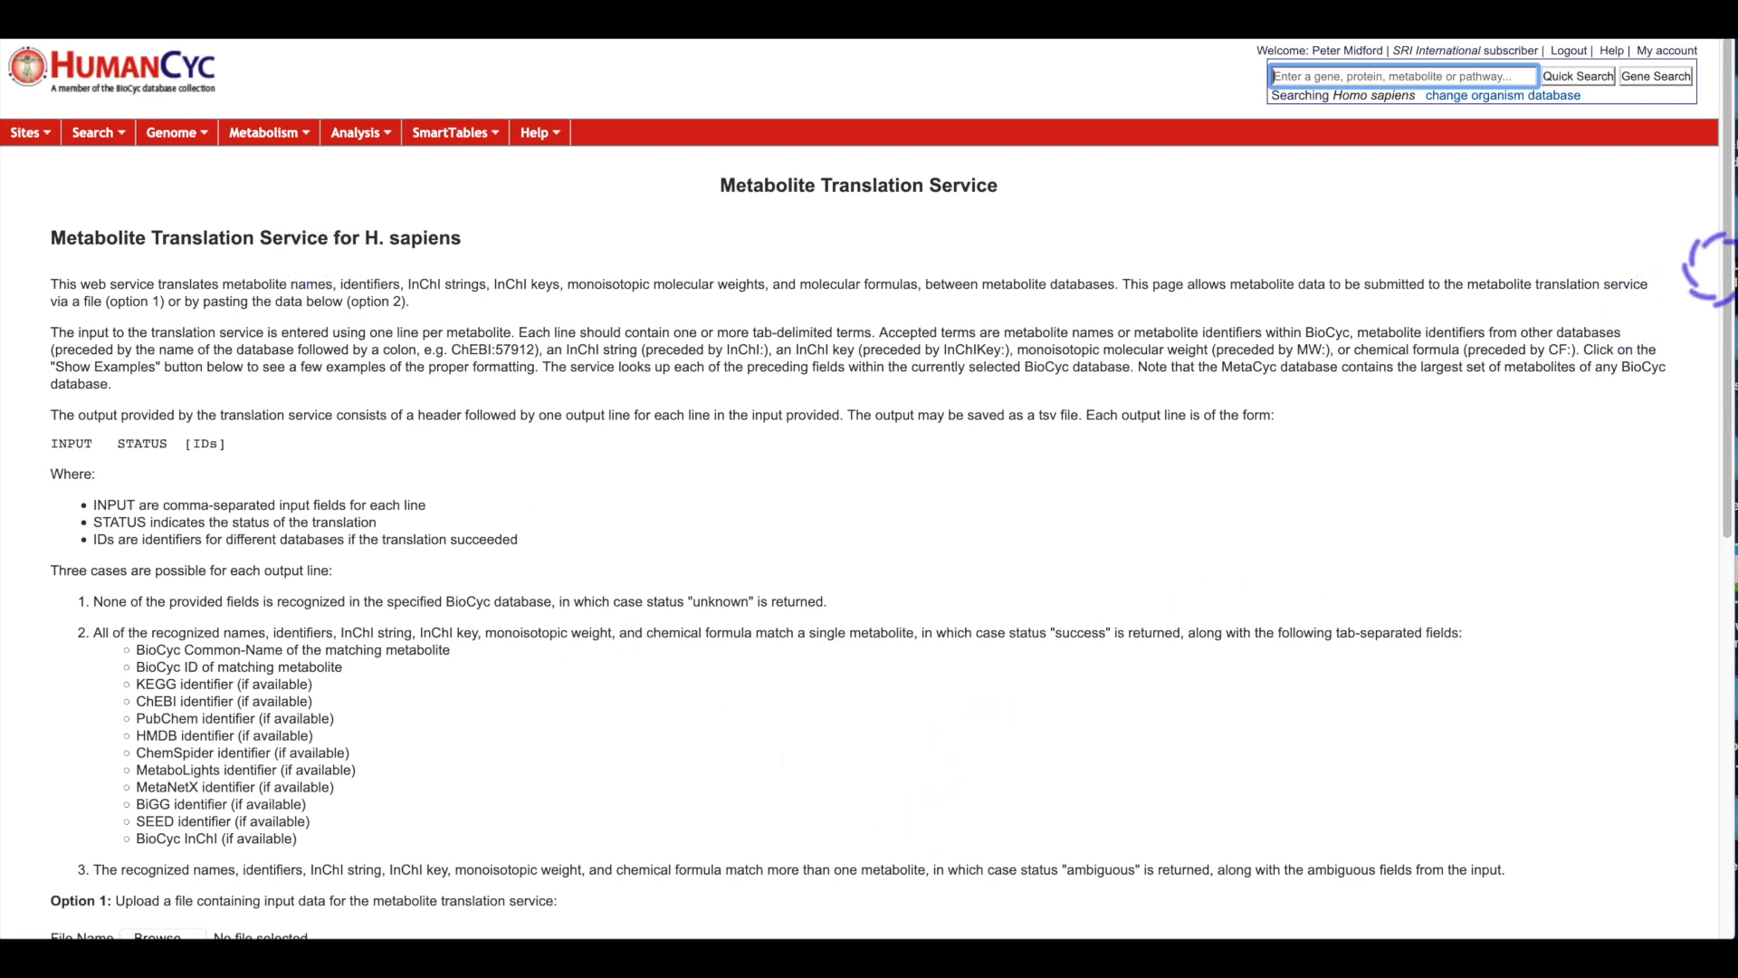
pyautogui.moveTo(1727, 234); pyautogui.dragTo(1731, 494)
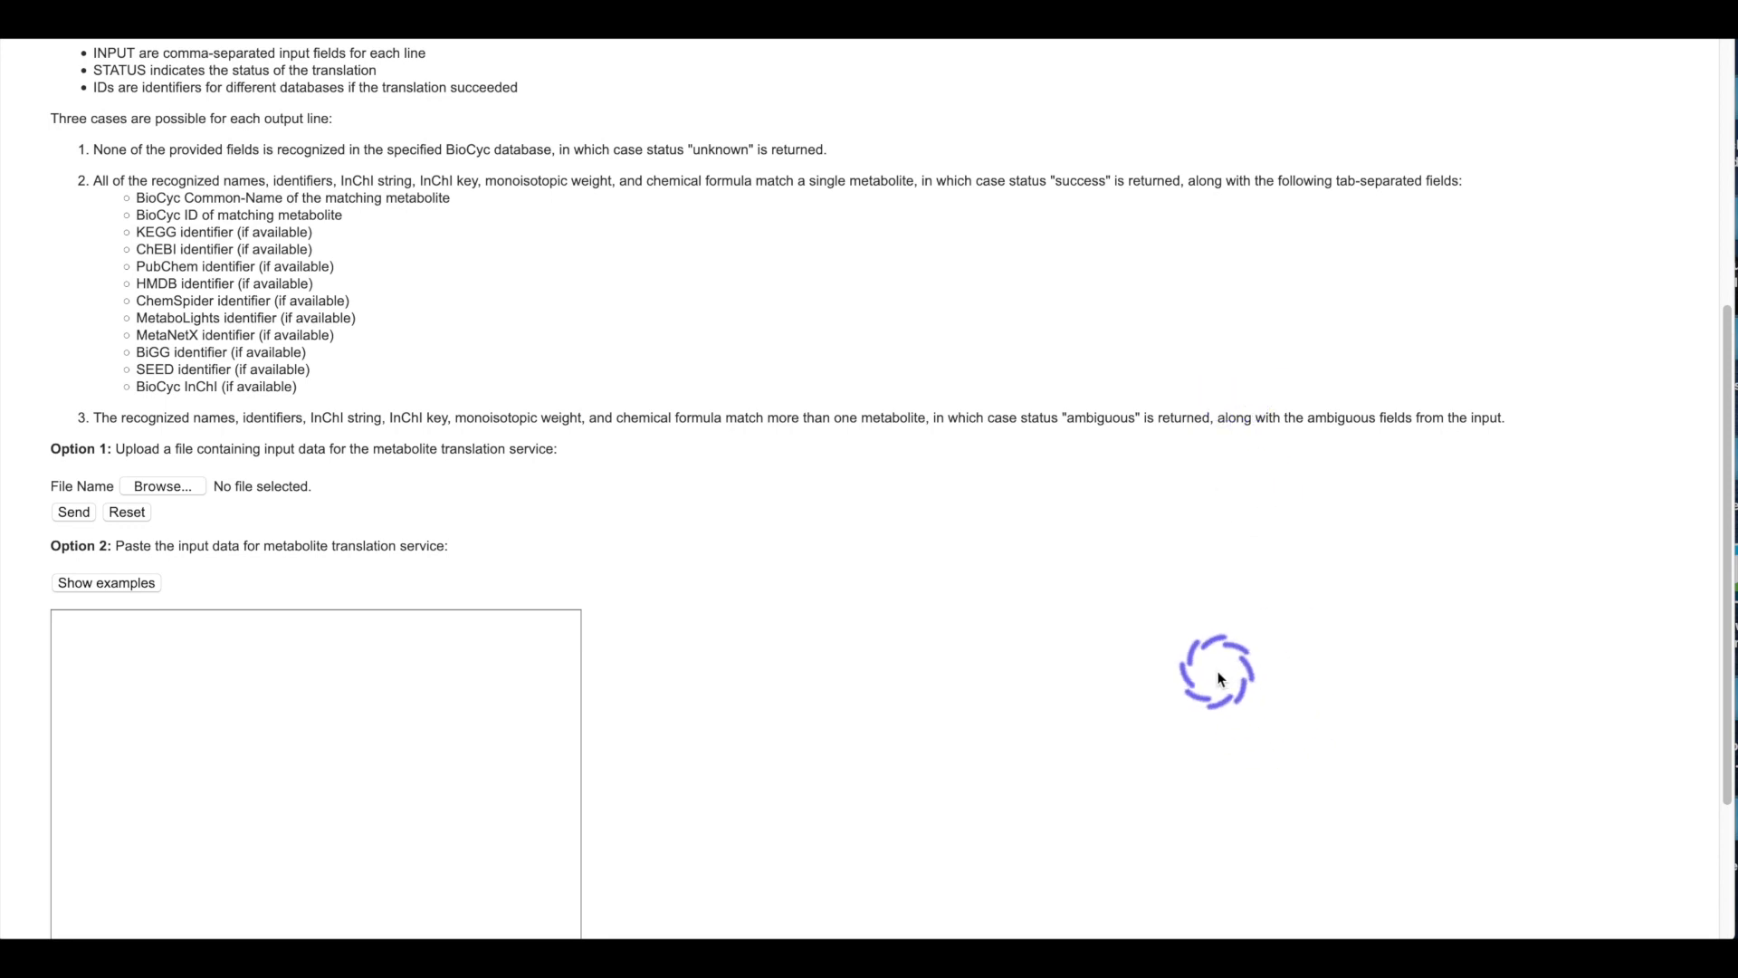
pyautogui.scroll(-3, 327, 391)
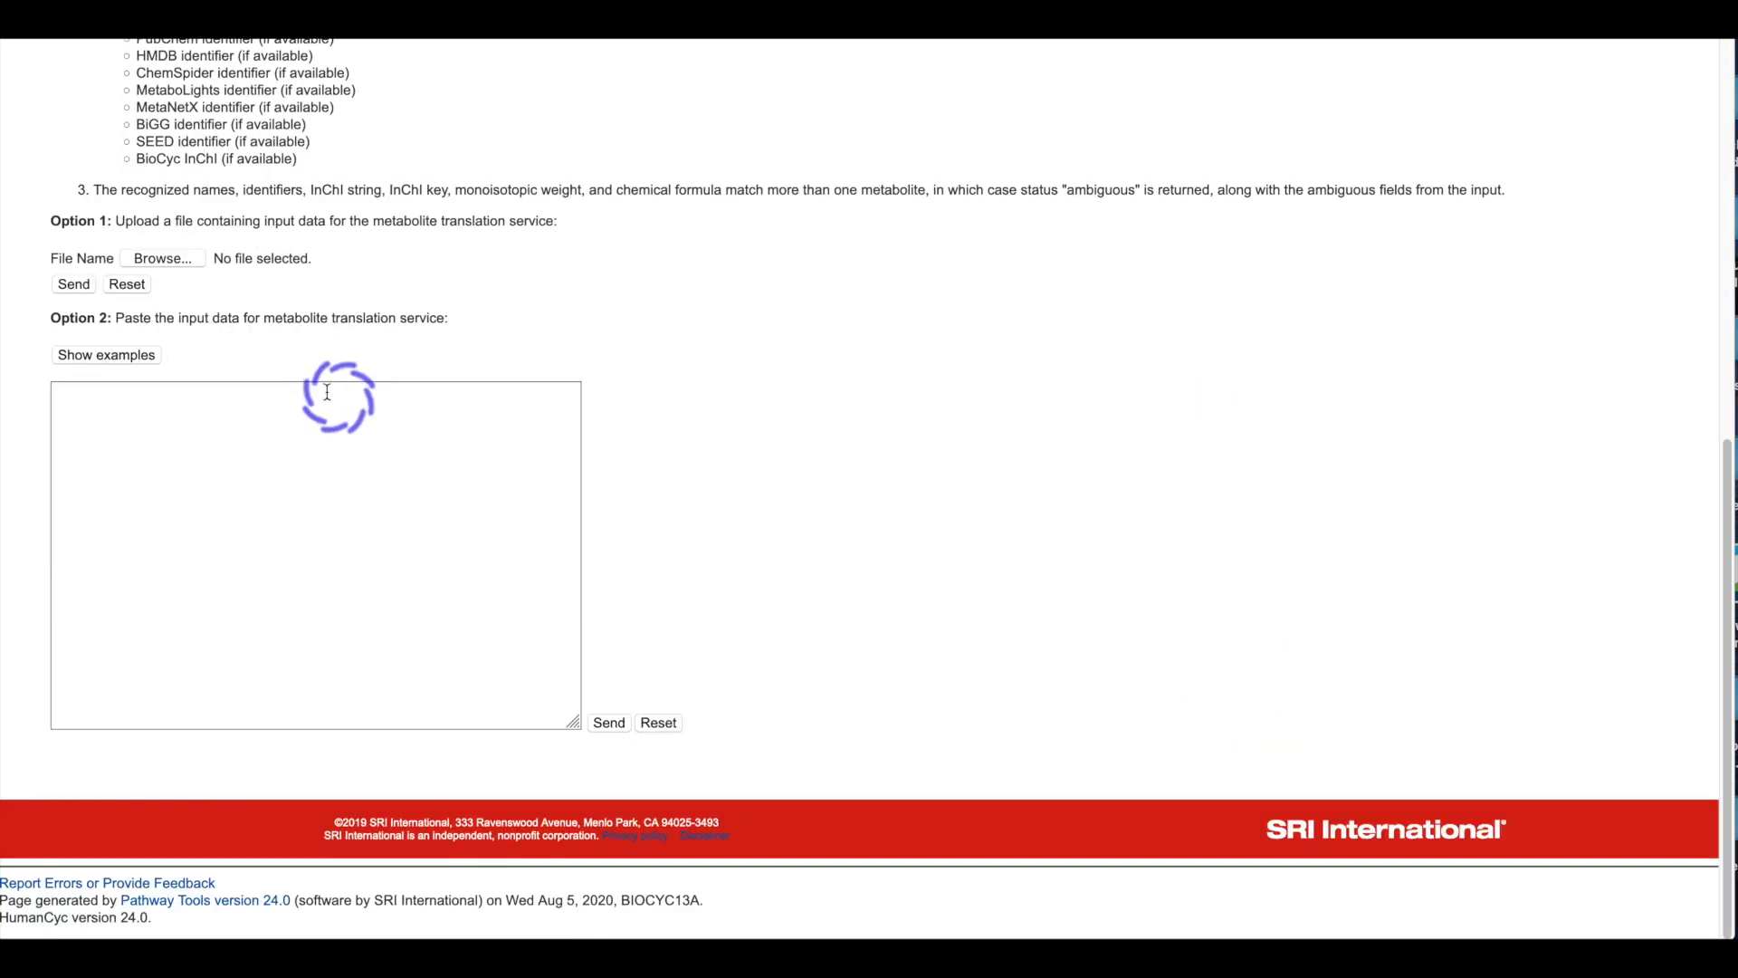
pyautogui.click(86, 358)
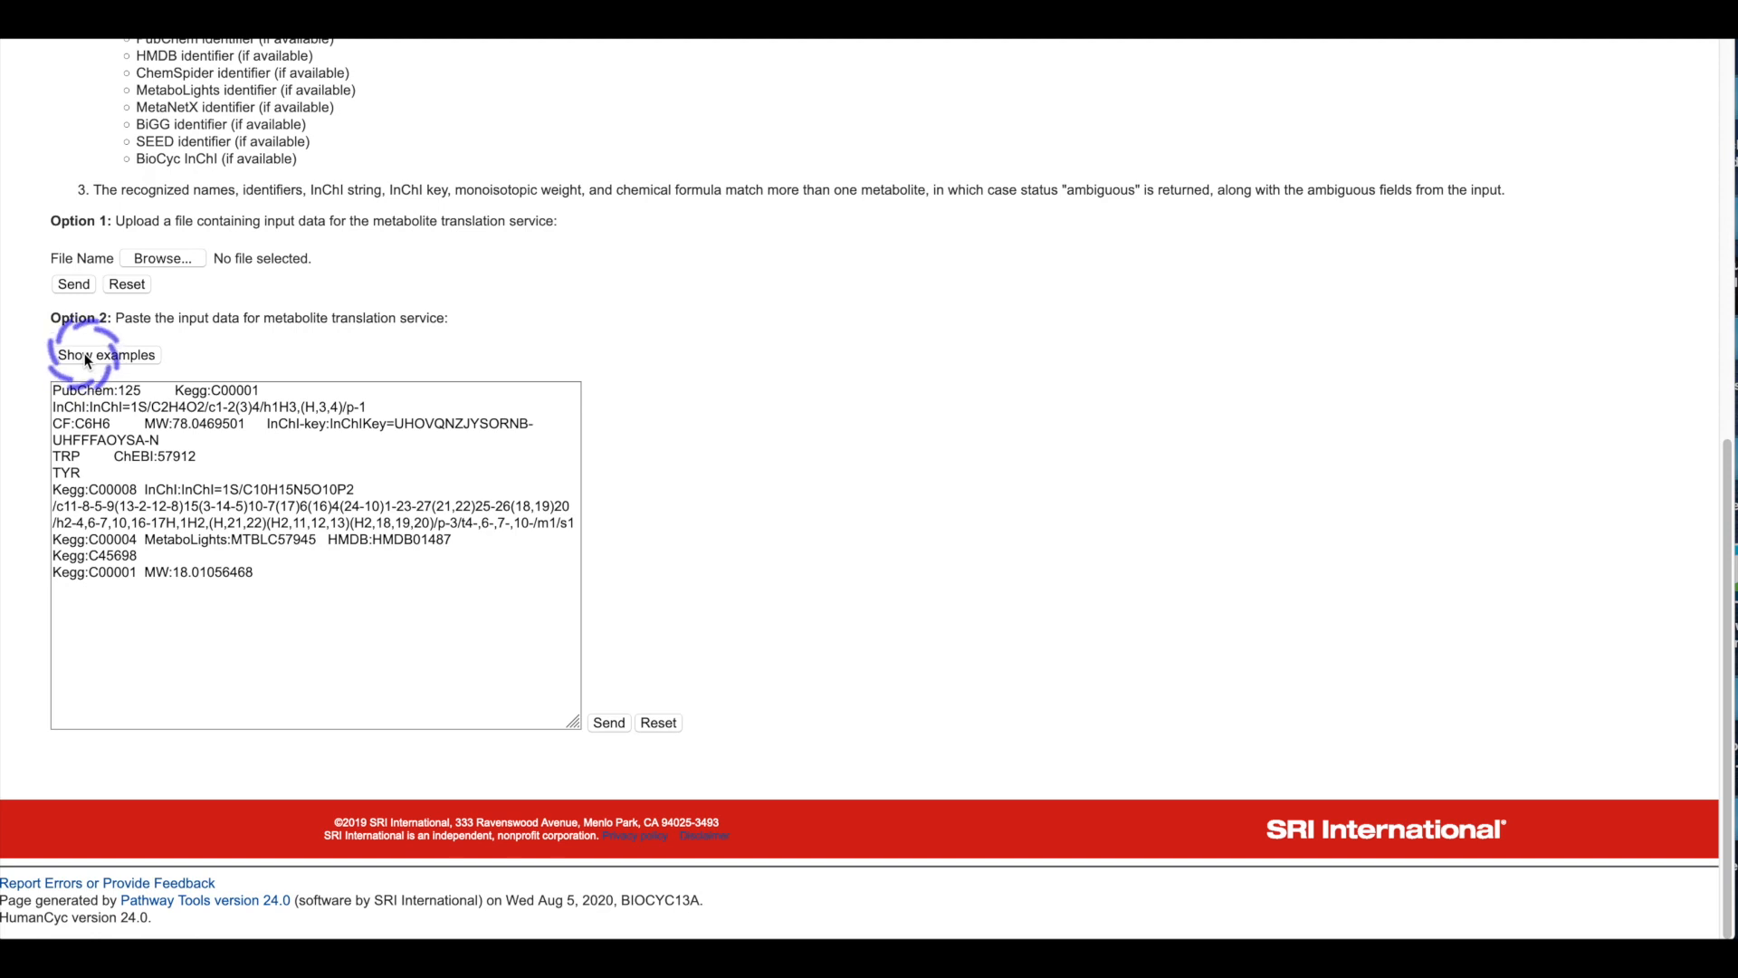
pyautogui.click(609, 722)
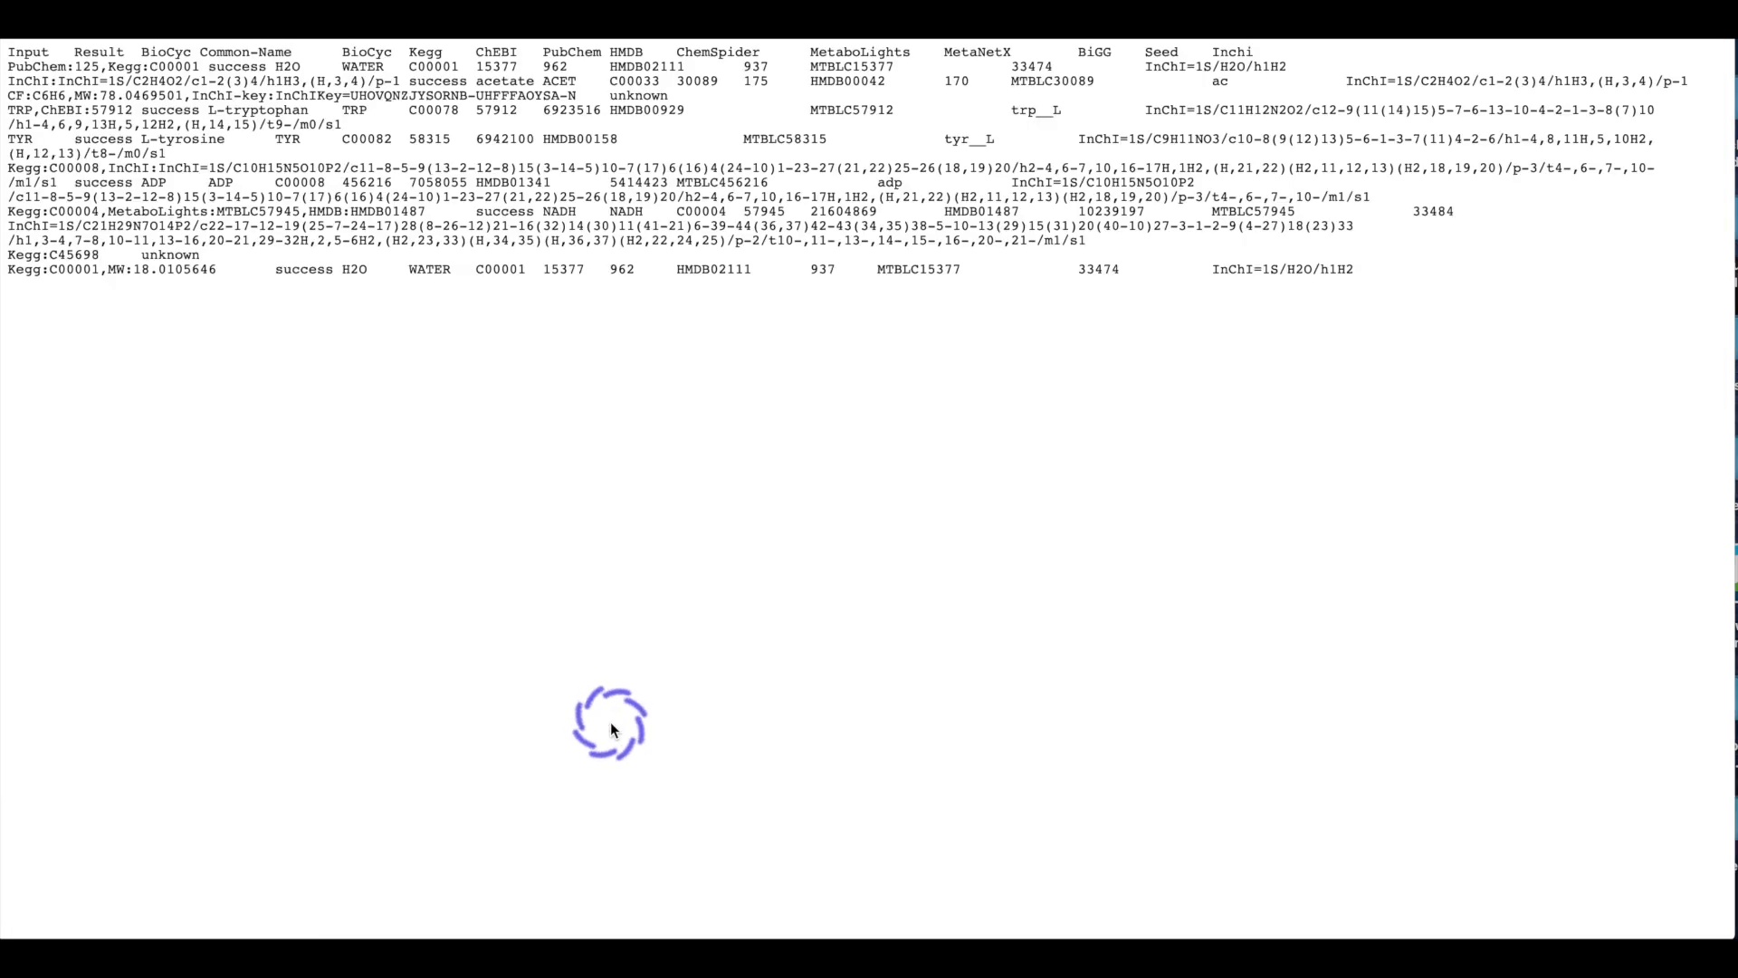